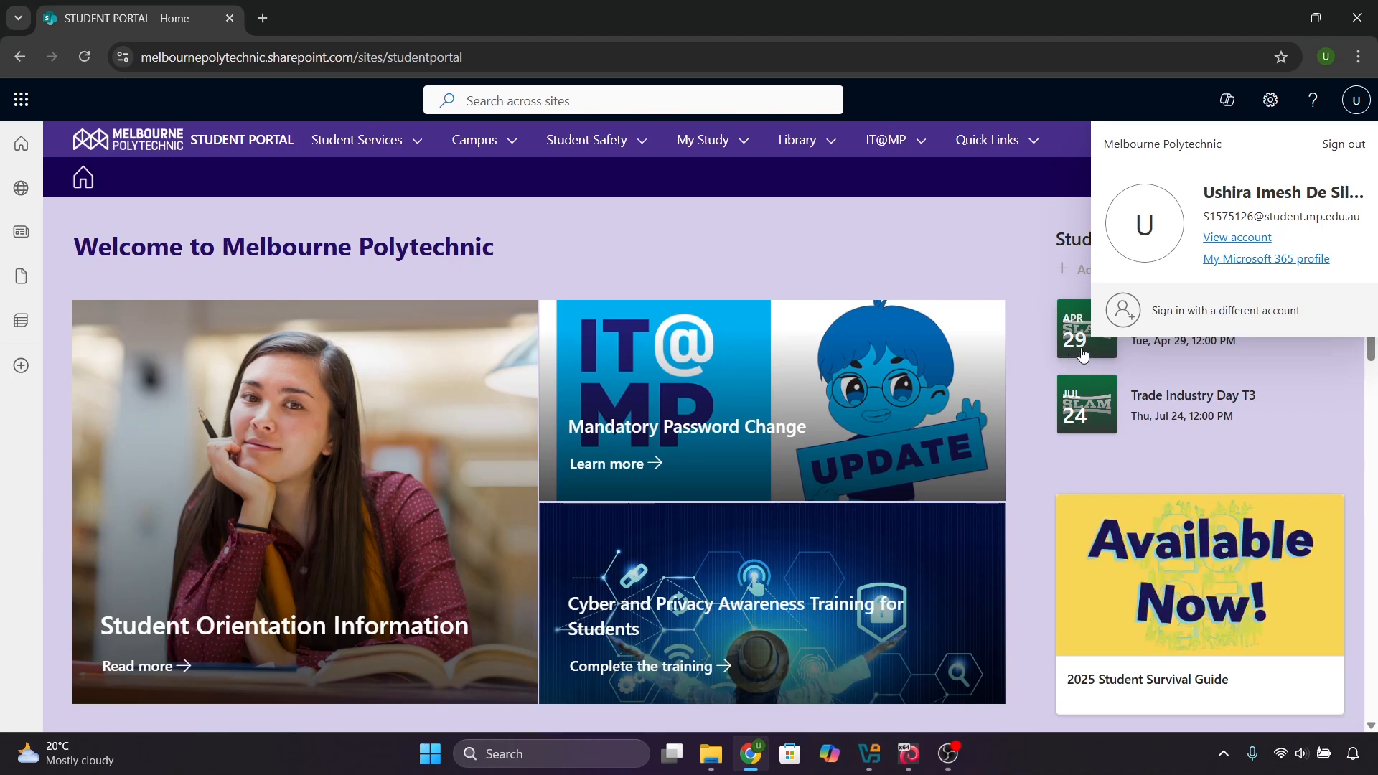
Step: Switch to Oracle VirtualBox Manager and check the PFSense Firewall machine's network settings for Adapter 1 and Adapter 2
left_click(869, 757)
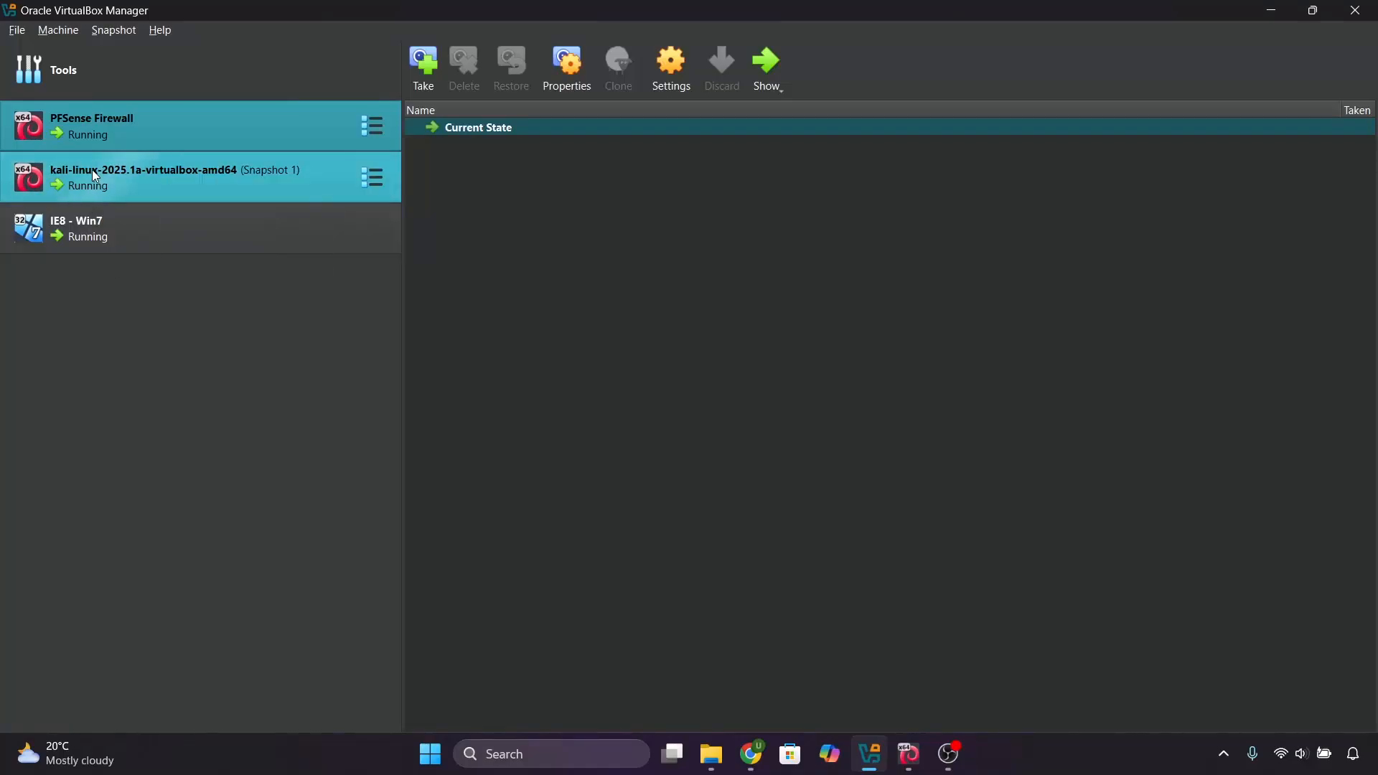
left_click(668, 67)
left_click(414, 399)
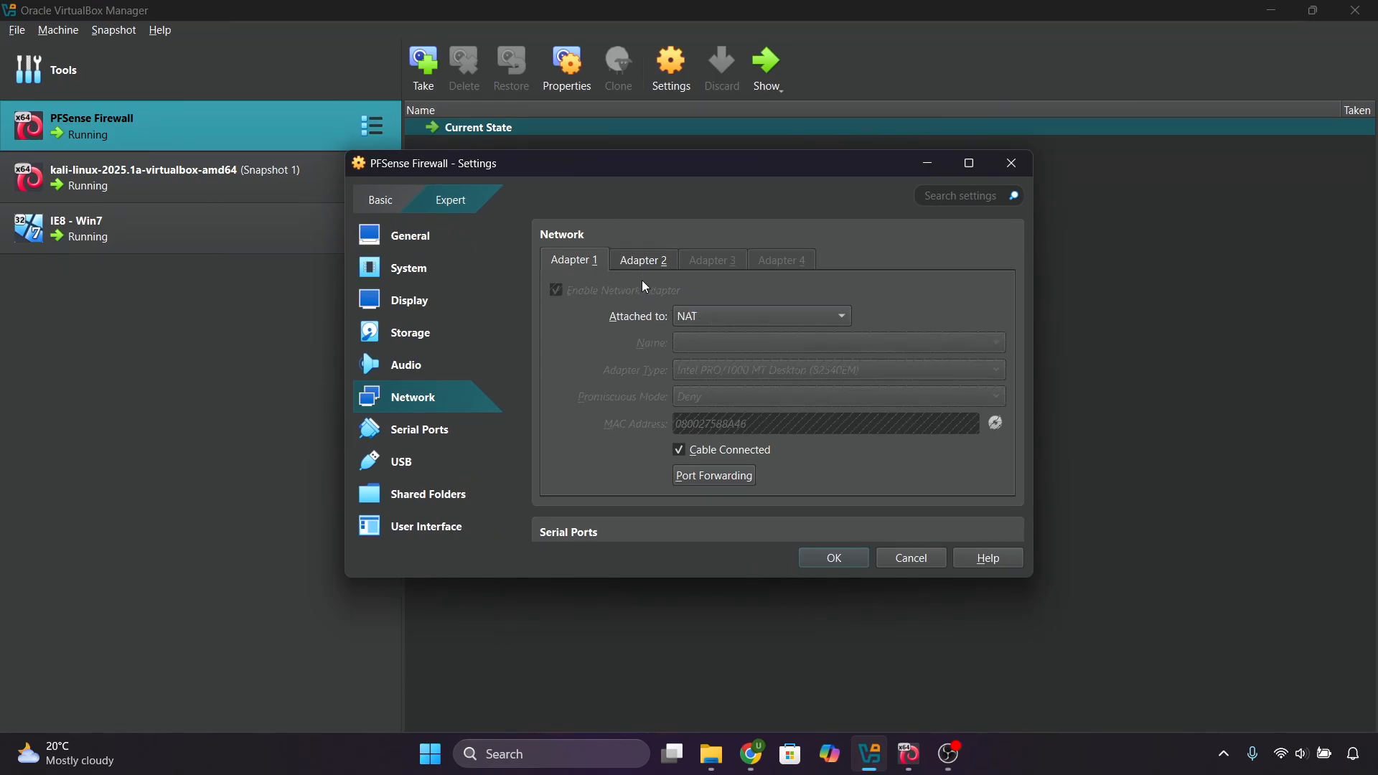
left_click(645, 262)
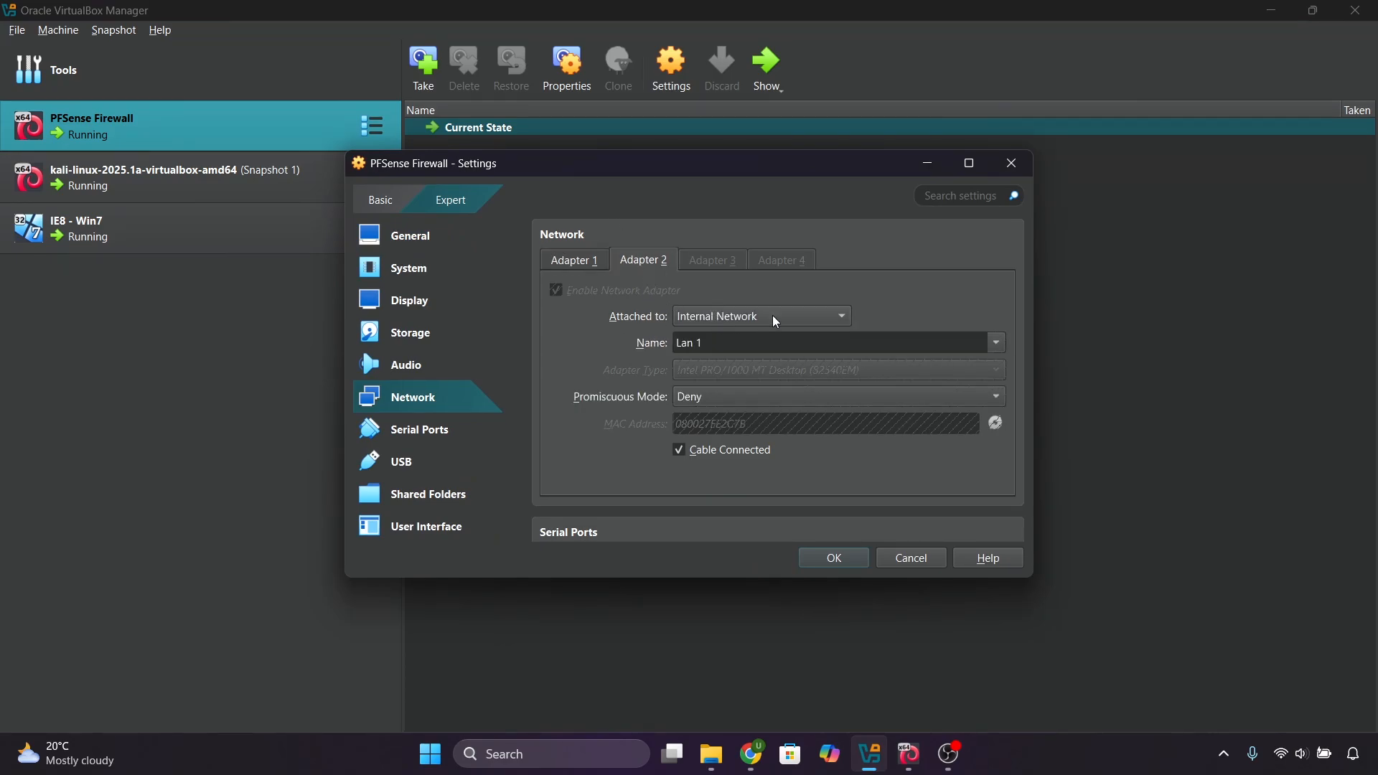
left_click(733, 348)
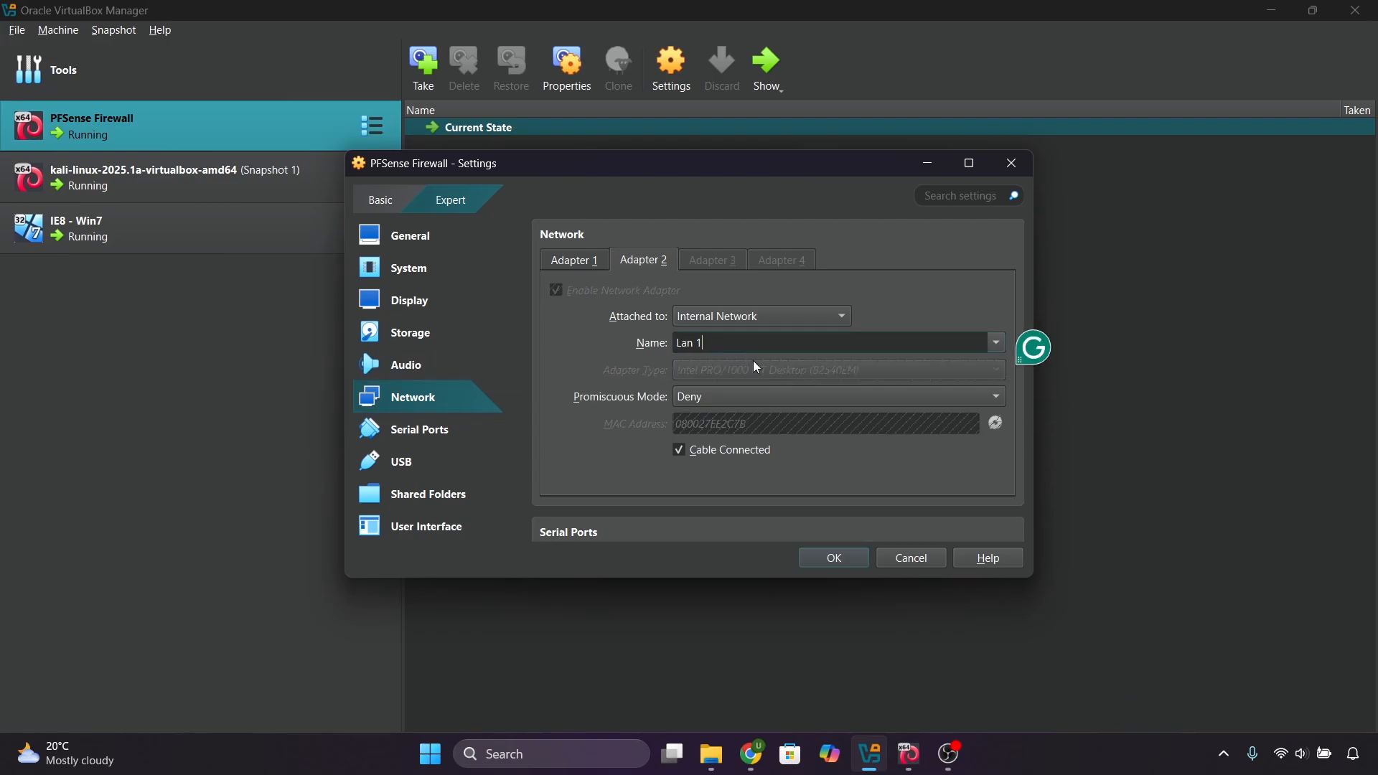
left_click(830, 560)
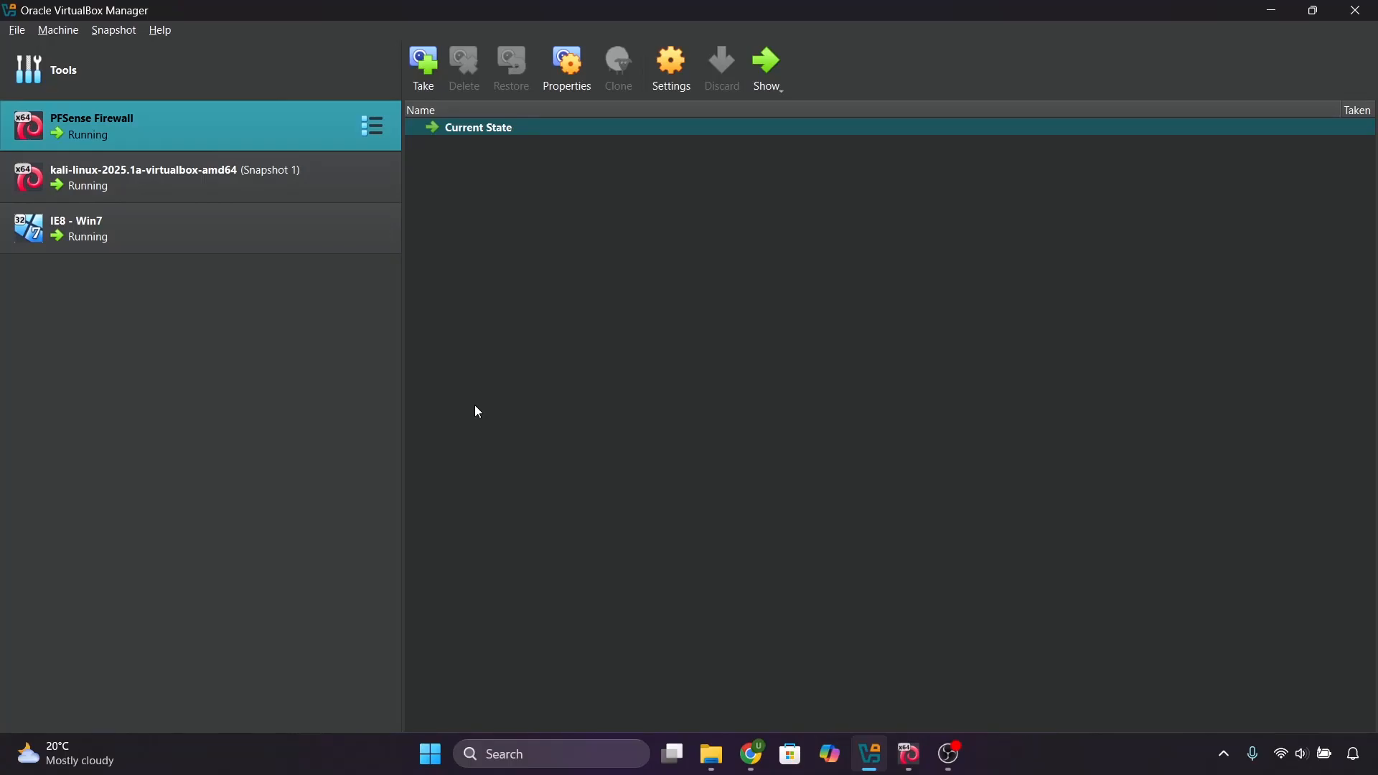
Step: Check the Adapter 1 network settings of the kali-linux-2025.1a-virtualbox-amd64 machine
left_click(97, 187)
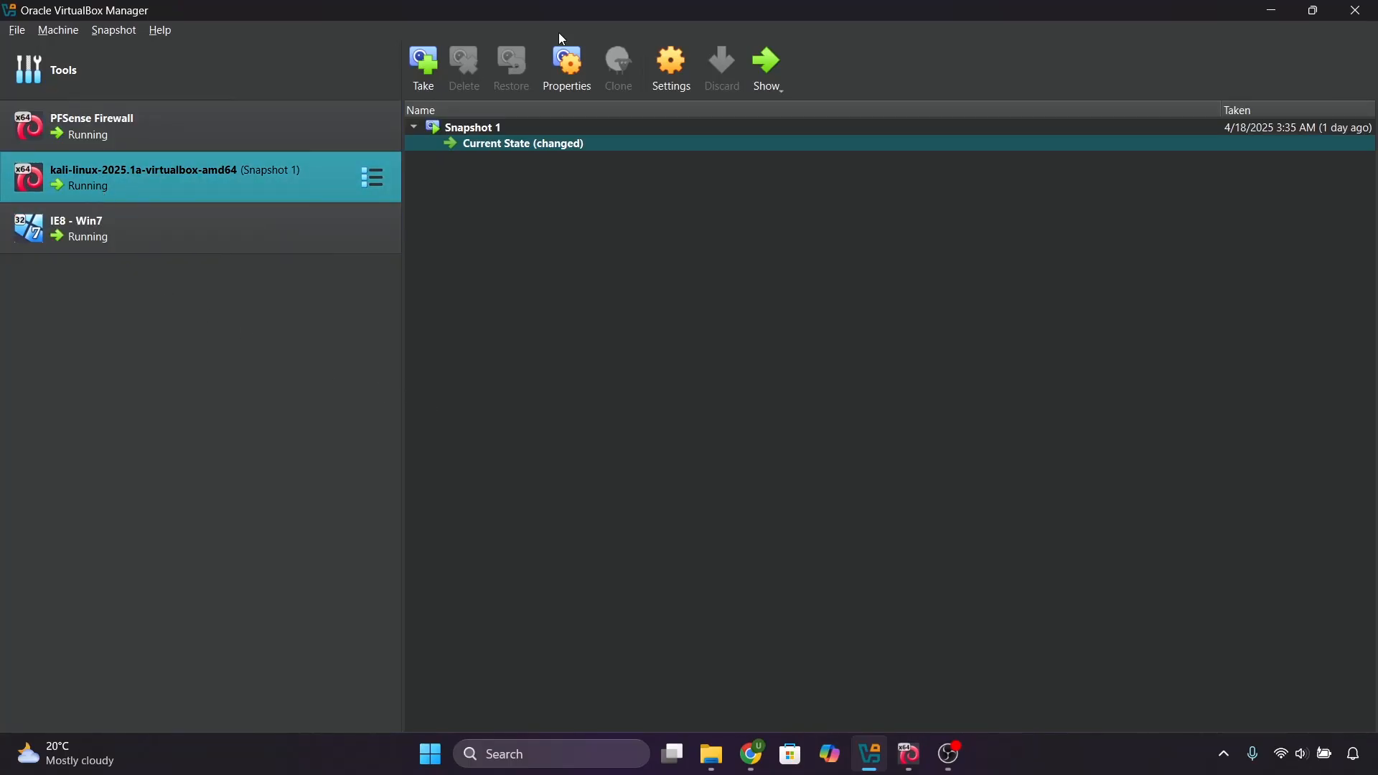
left_click(673, 72)
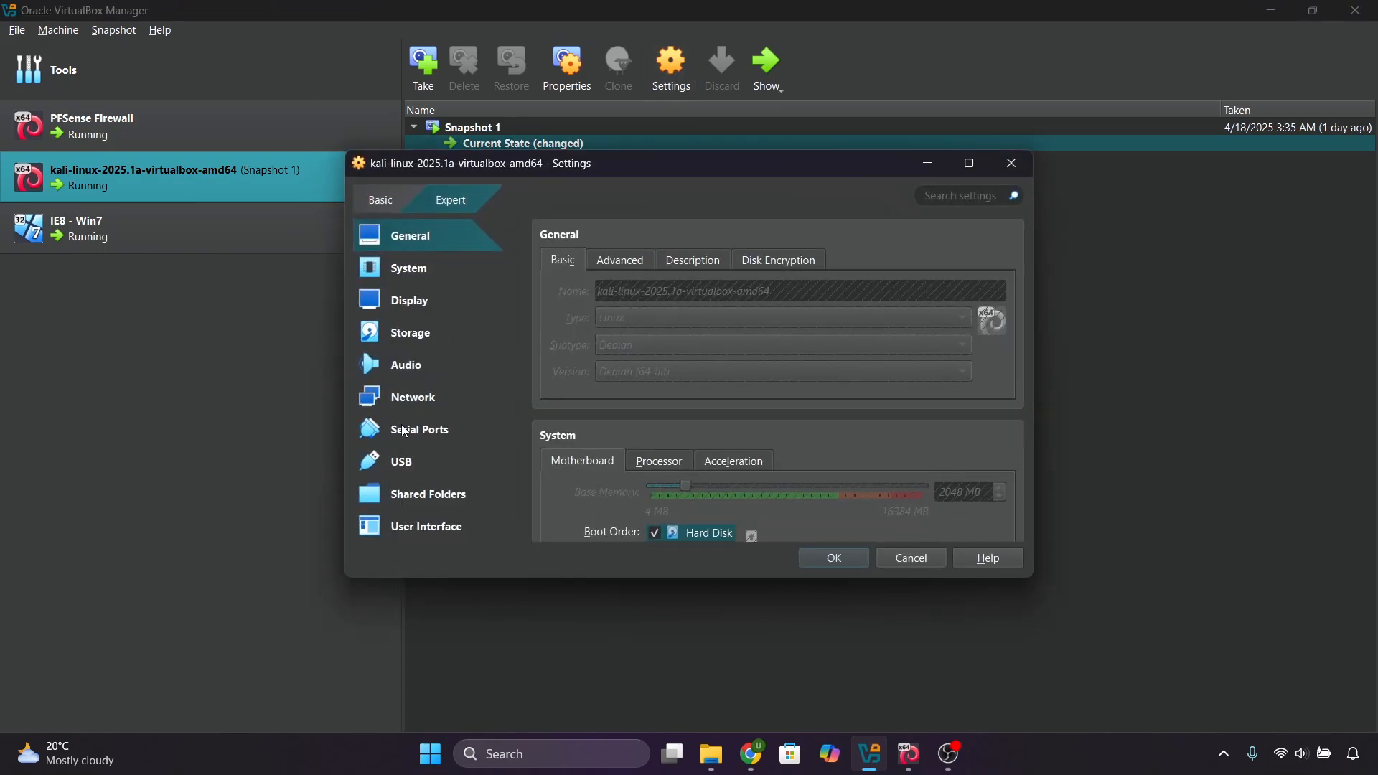
left_click(395, 403)
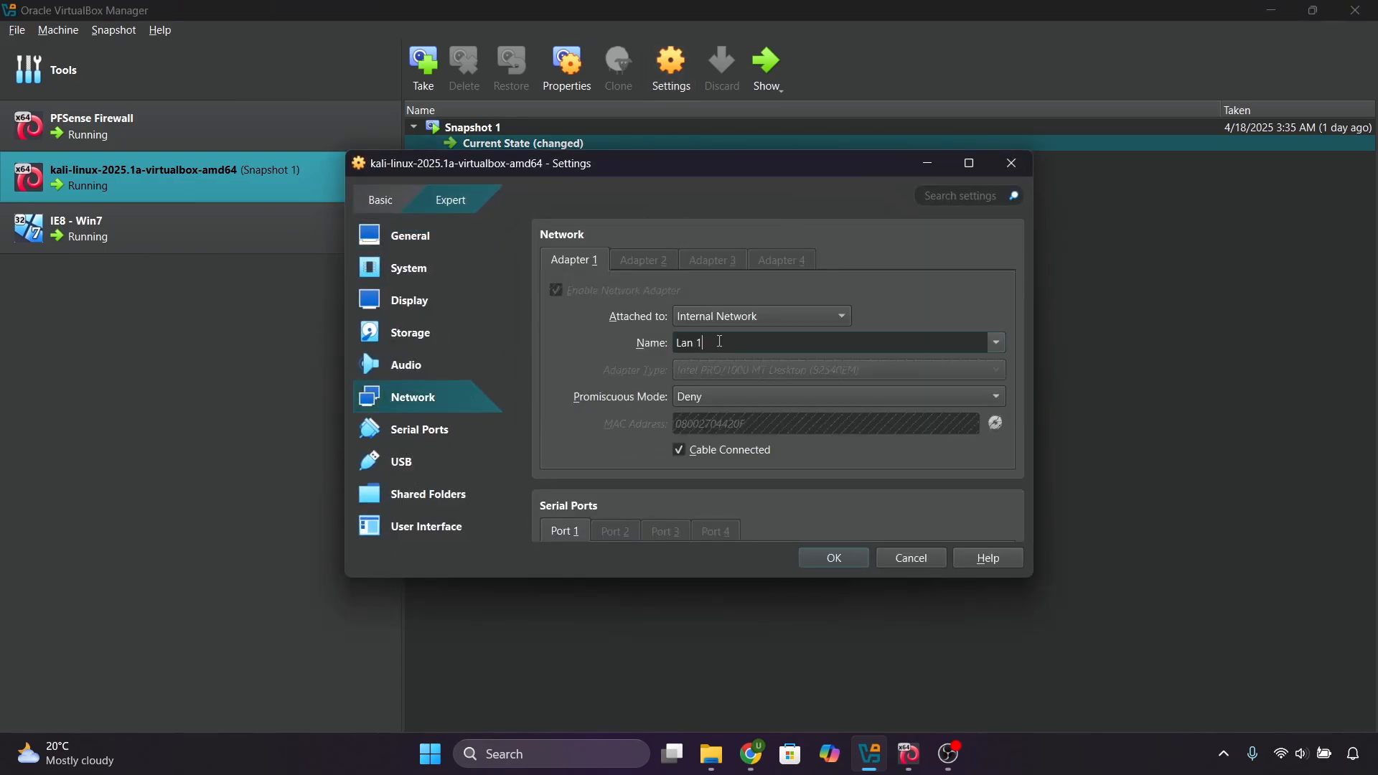
left_click(742, 316)
left_click(743, 315)
left_click(833, 559)
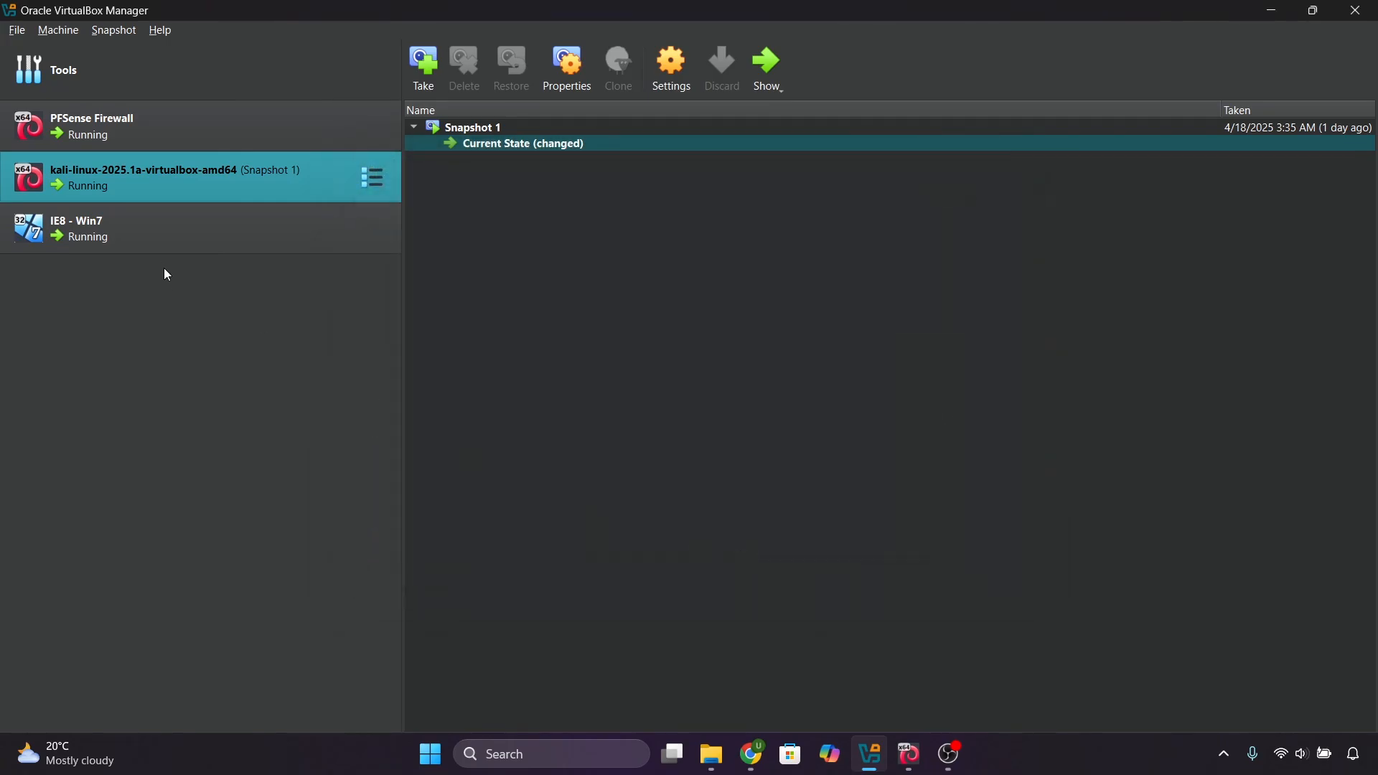
Step: Check the Adapter 1 network settings of the IE8 - Win7 machine
left_click(142, 235)
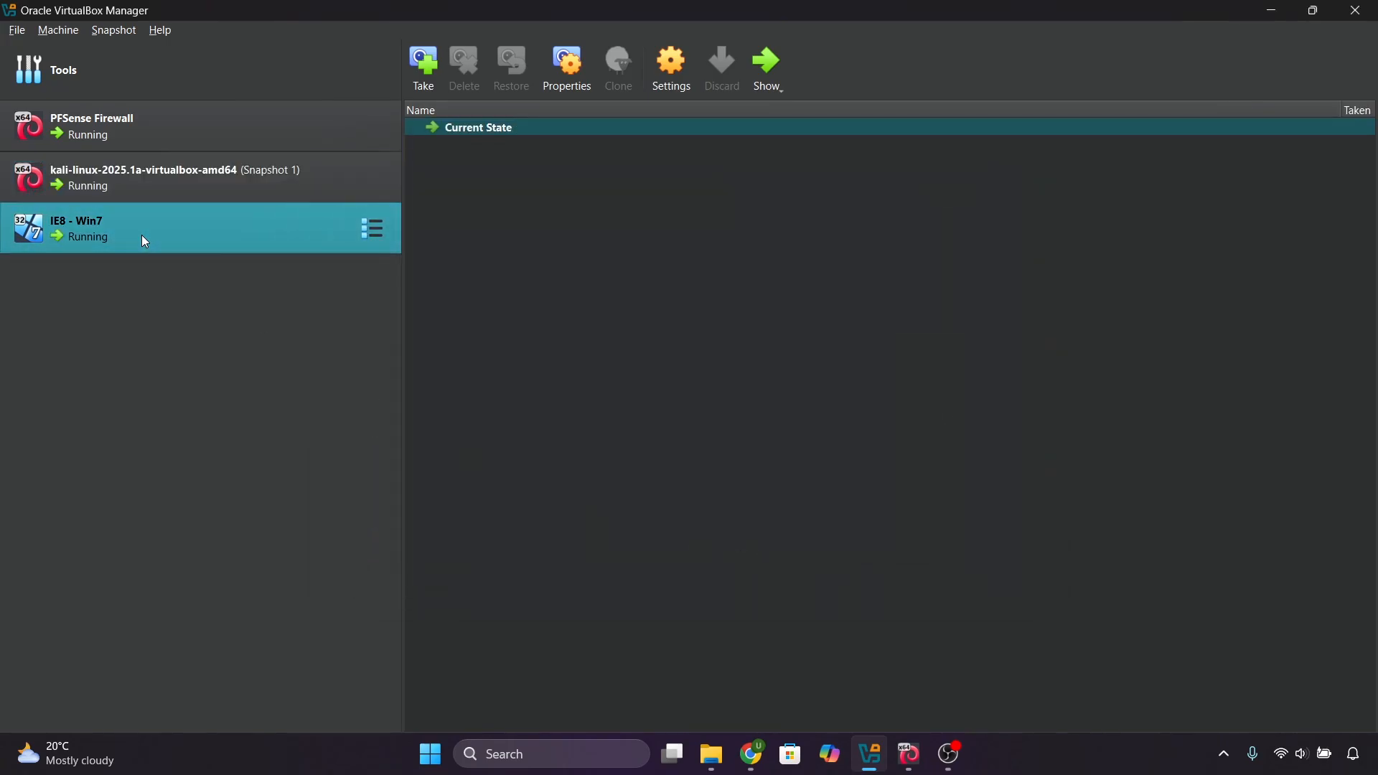
left_click(660, 67)
left_click(433, 399)
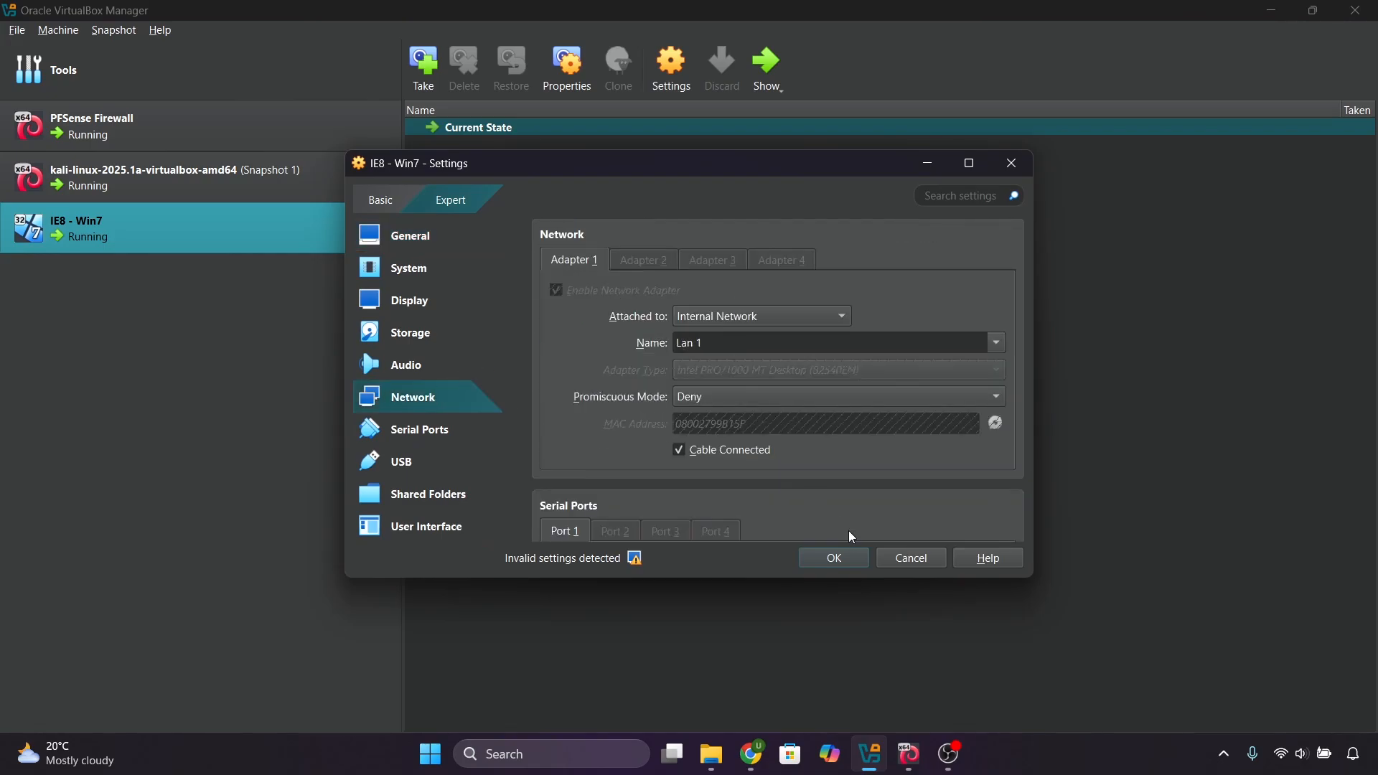
left_click(826, 558)
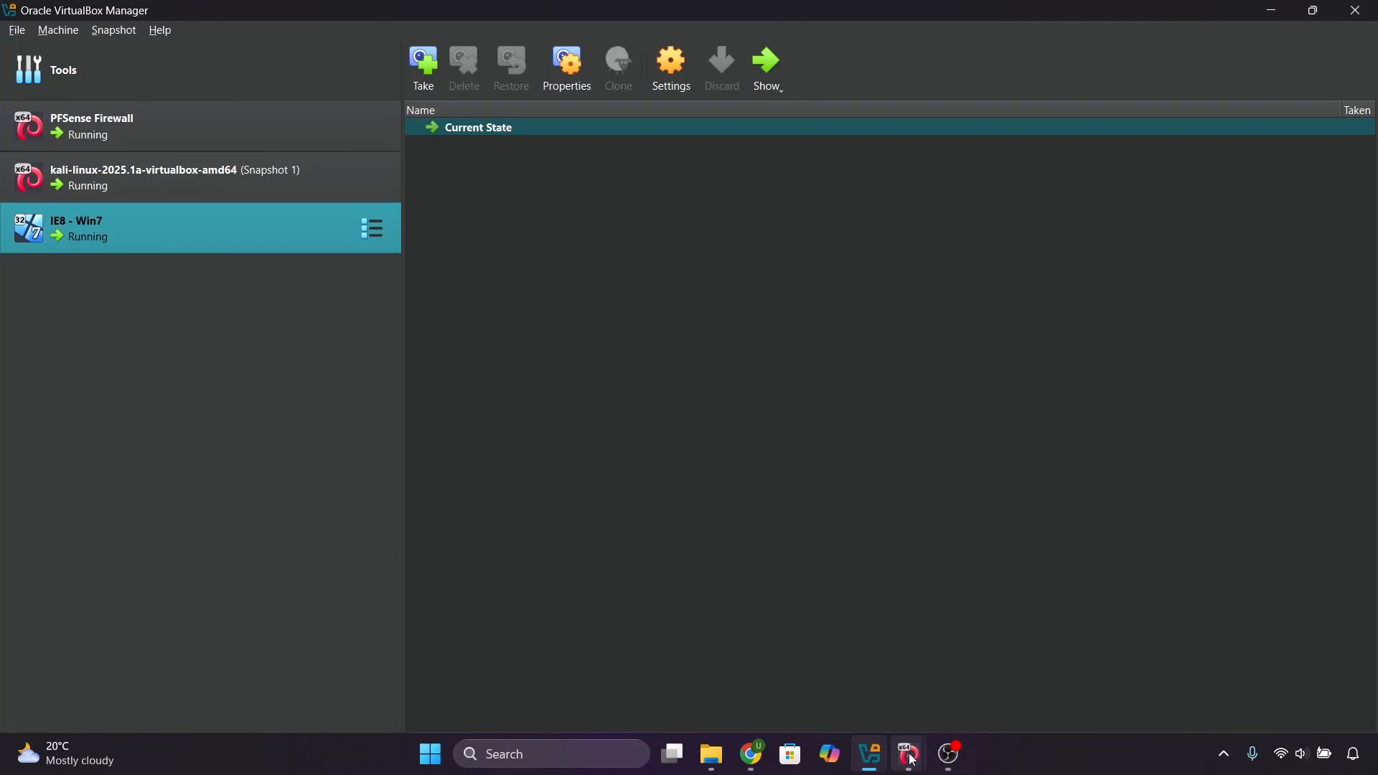
Step: View the running PFSense Firewall console, and review the IE8 - Win7 machine's IPv4 properties, accepting them as they are
mouse_move(912, 755)
left_click(1072, 700)
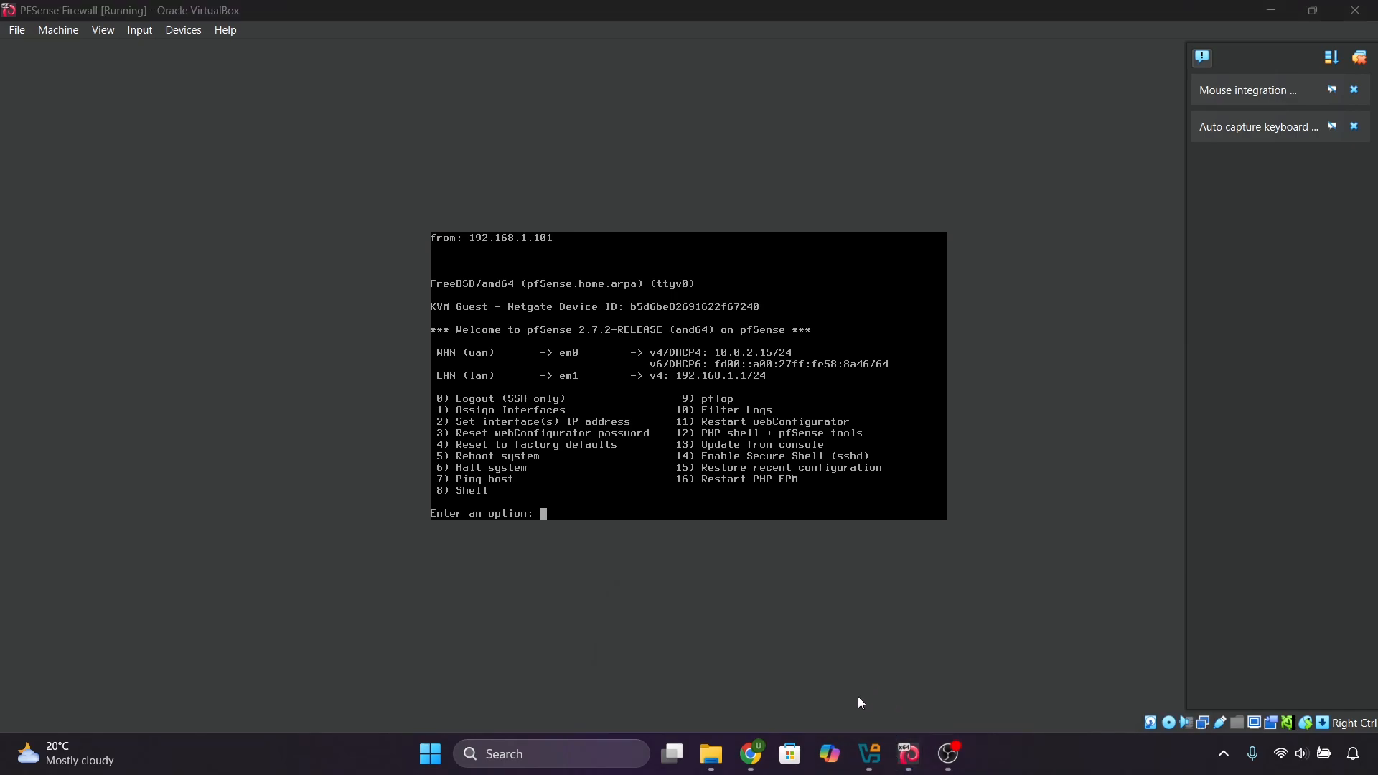
mouse_move(908, 754)
left_click(877, 639)
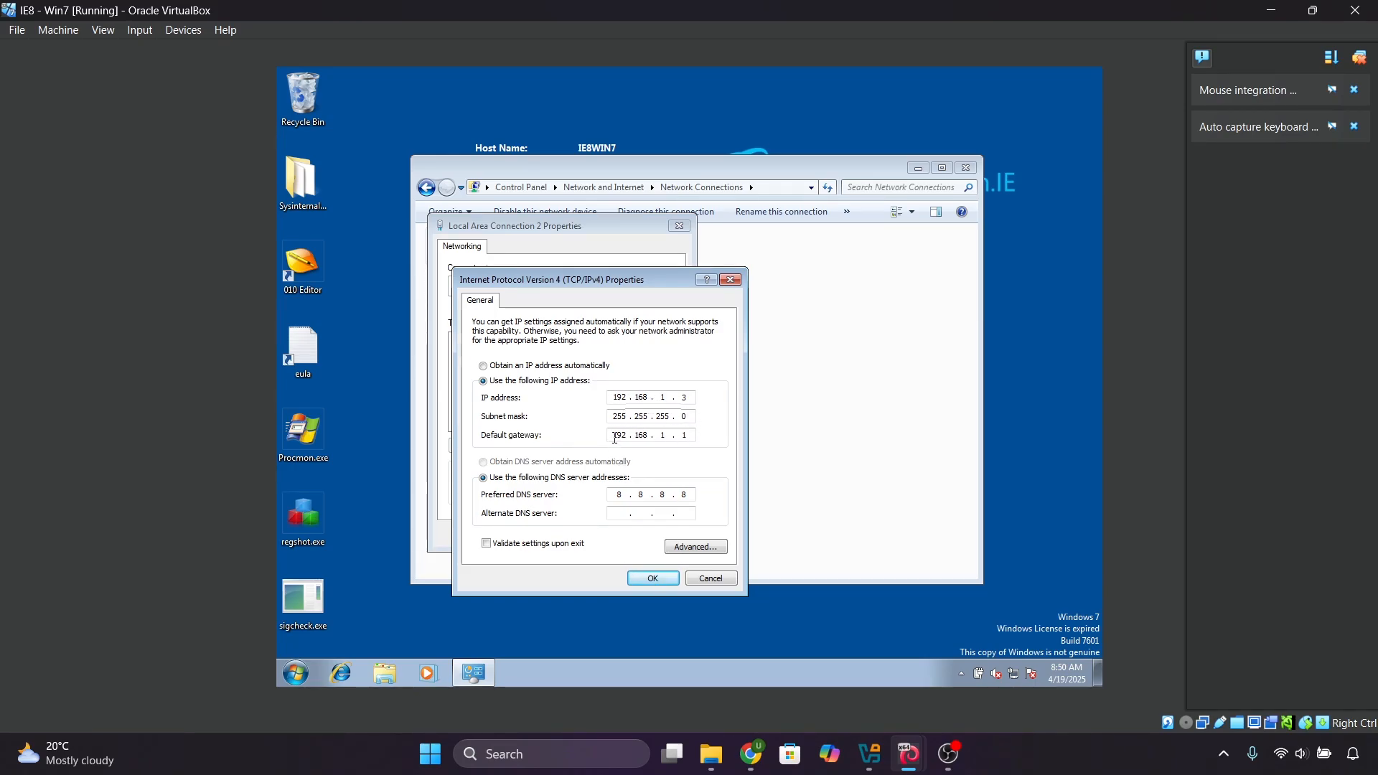
left_click_drag(615, 437, 685, 434)
left_click(656, 578)
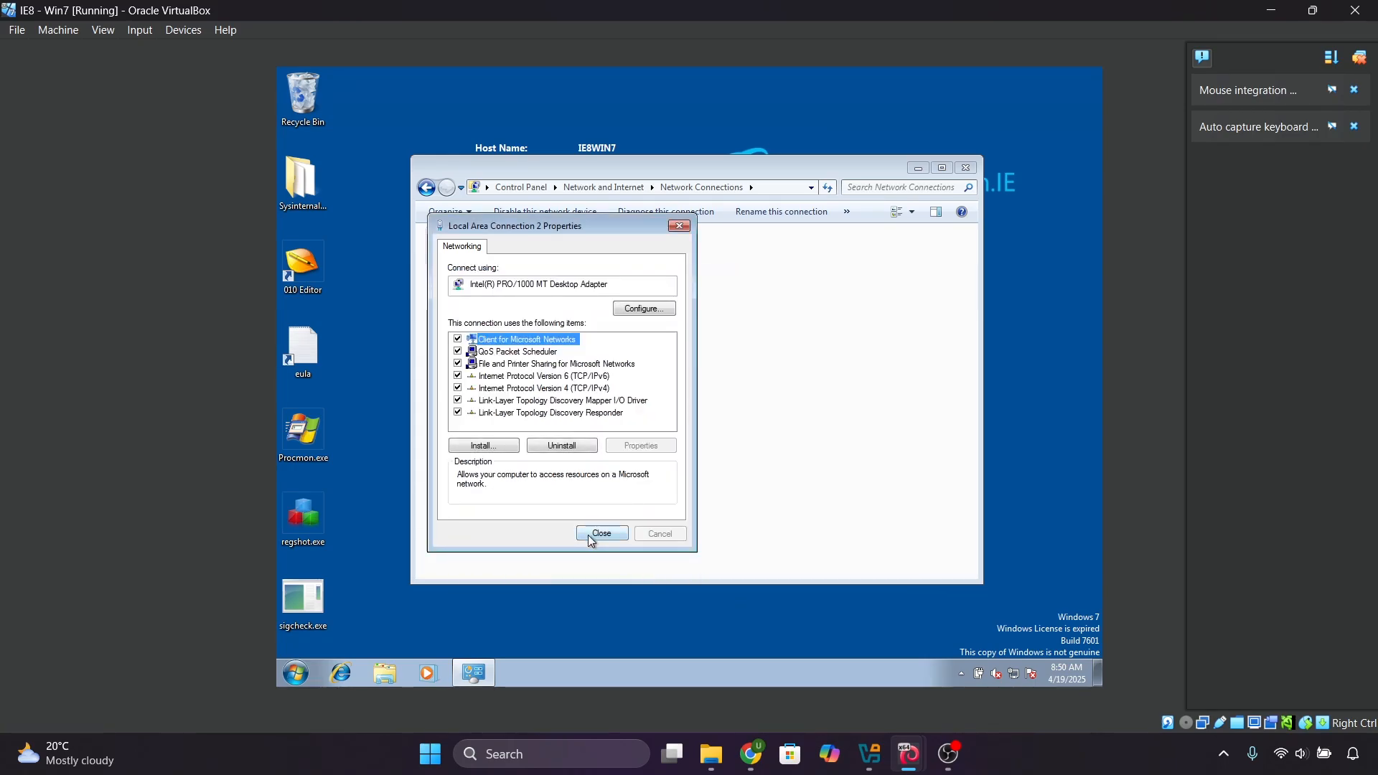
Step: Switch to the Kali Linux machine and list its network interface addresses in a terminal with ip a
mouse_move(741, 743)
mouse_move(909, 754)
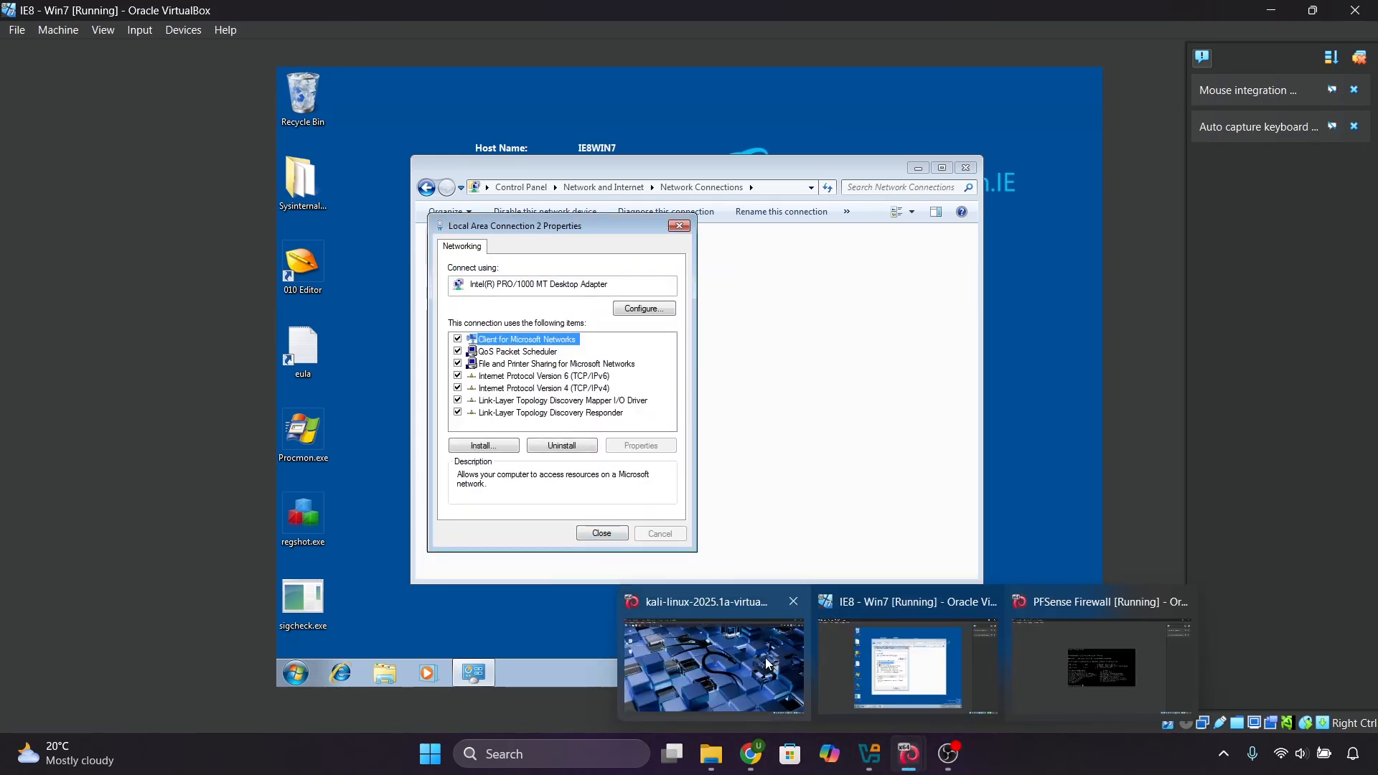
left_click(736, 655)
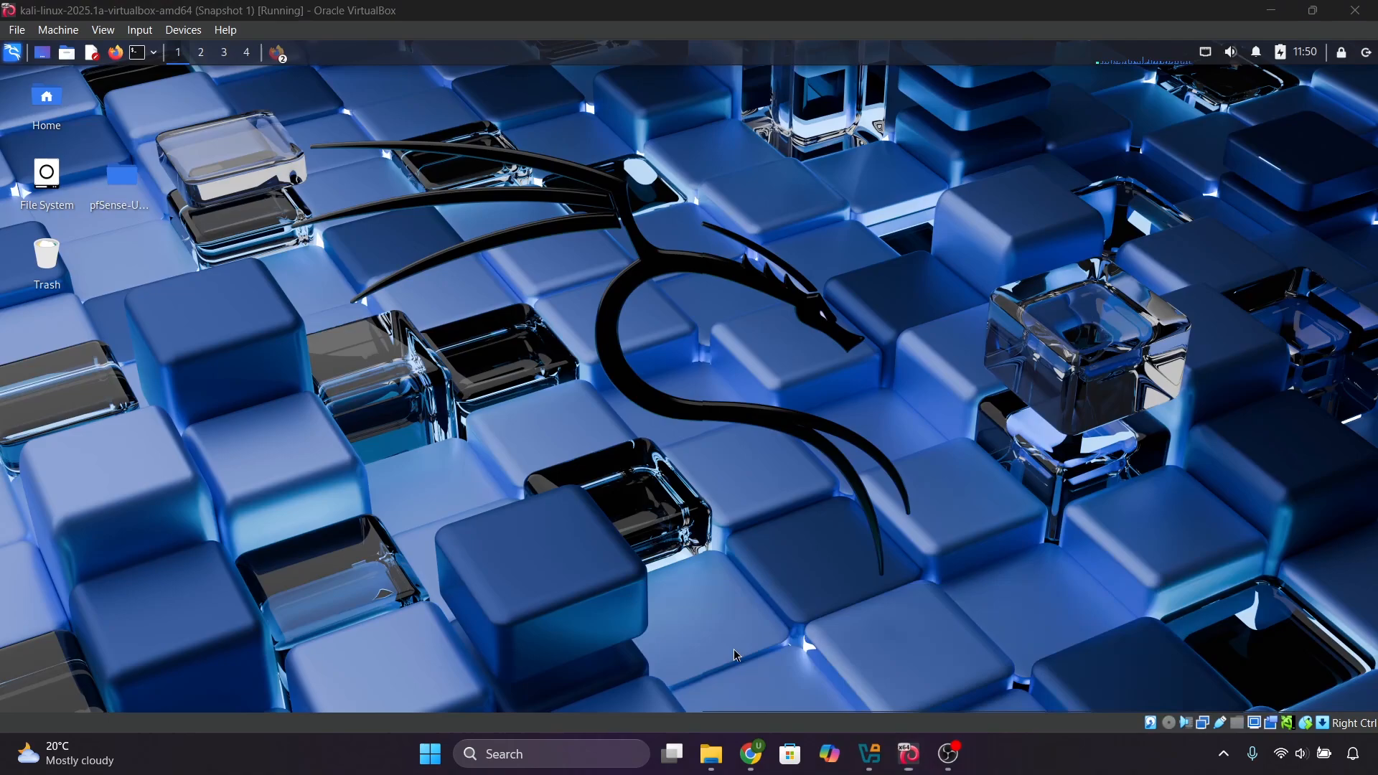
left_click(137, 53)
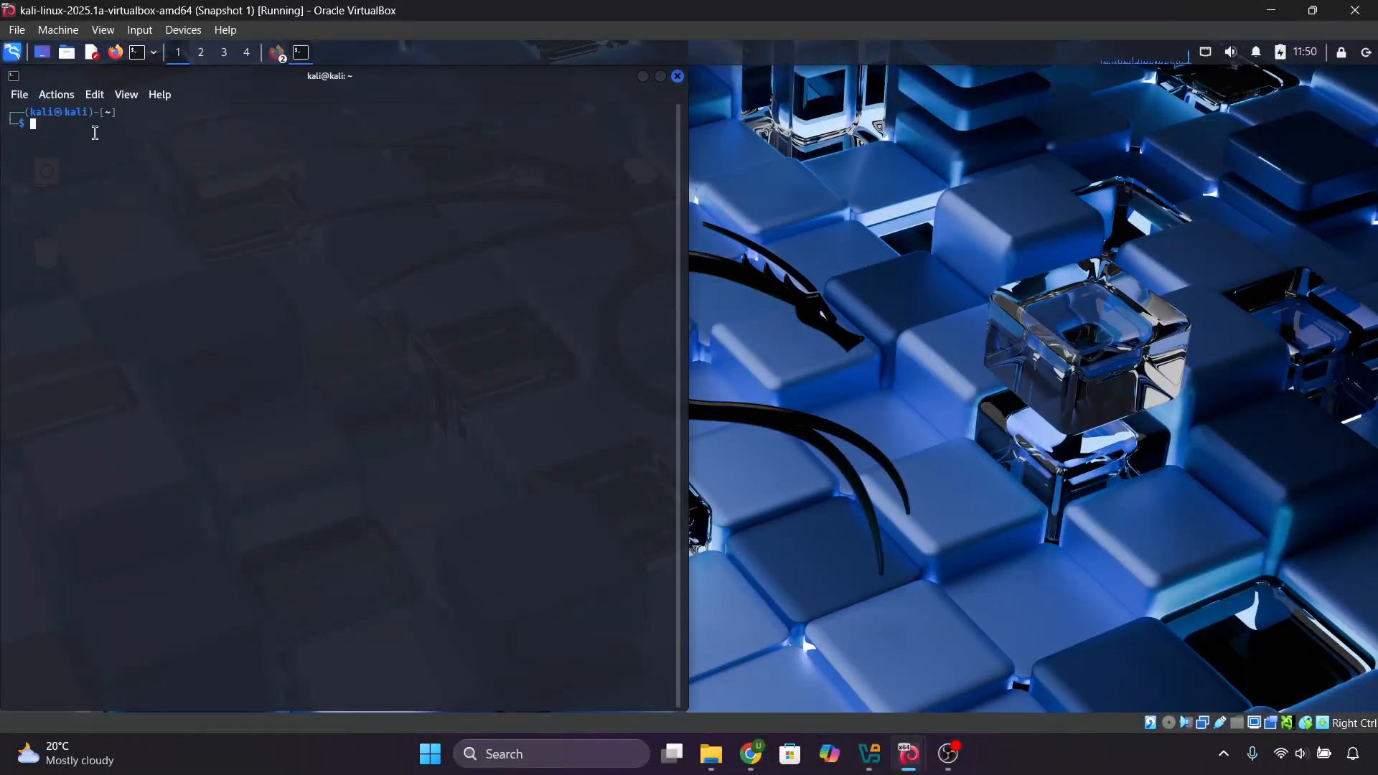
type("ip a")
key("Return")
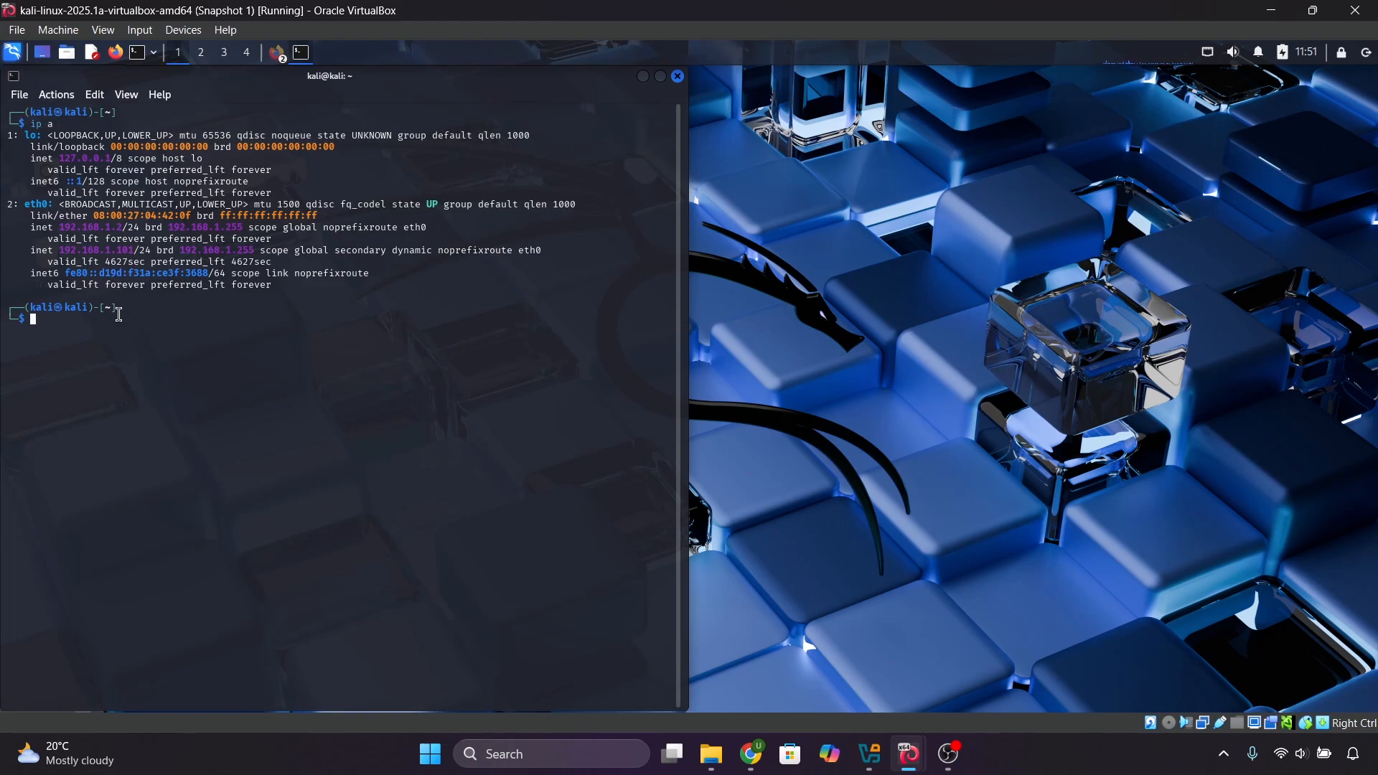
Step: Ping the pfSense gateway at 192.168.1.1 from the Kali terminal and suspend the ping after a few replies
key("Return")
type("ping 192.168.1.1")
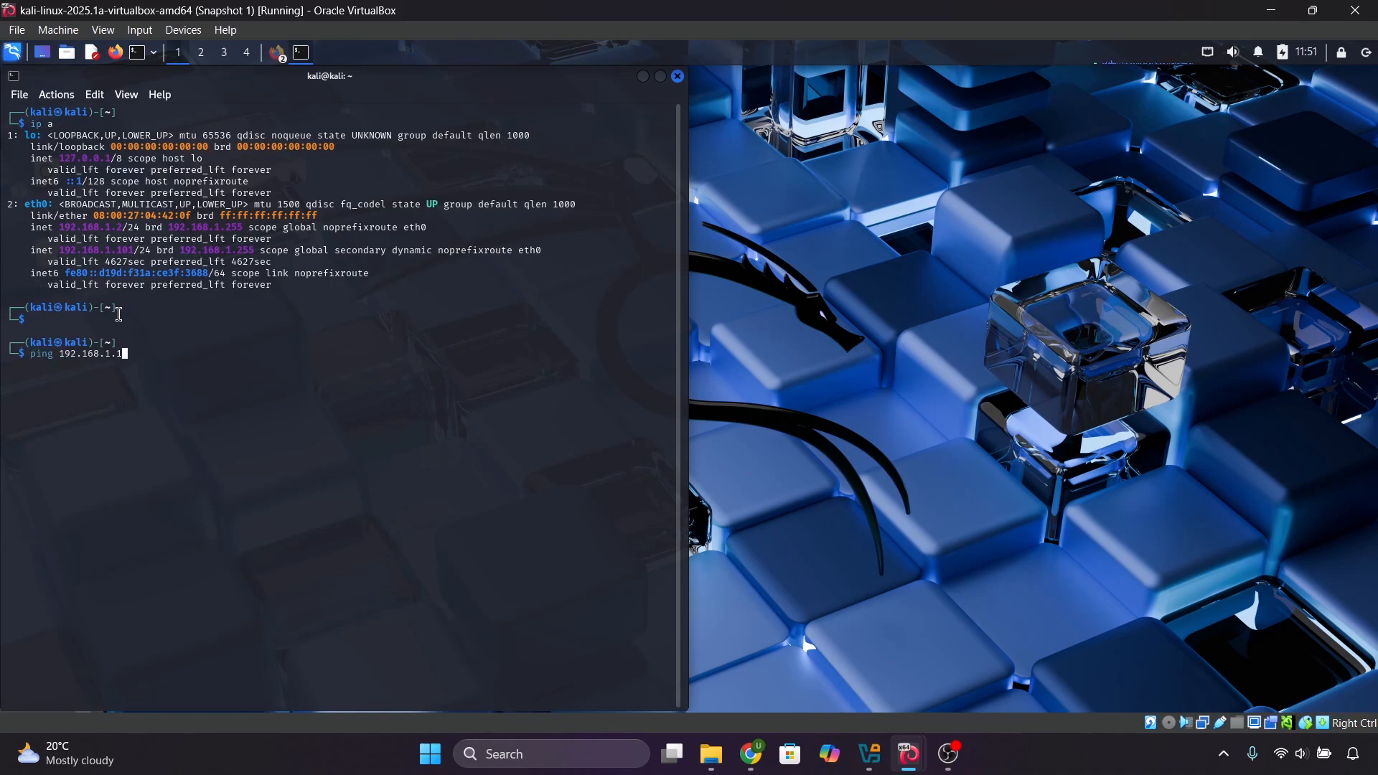
key("Return")
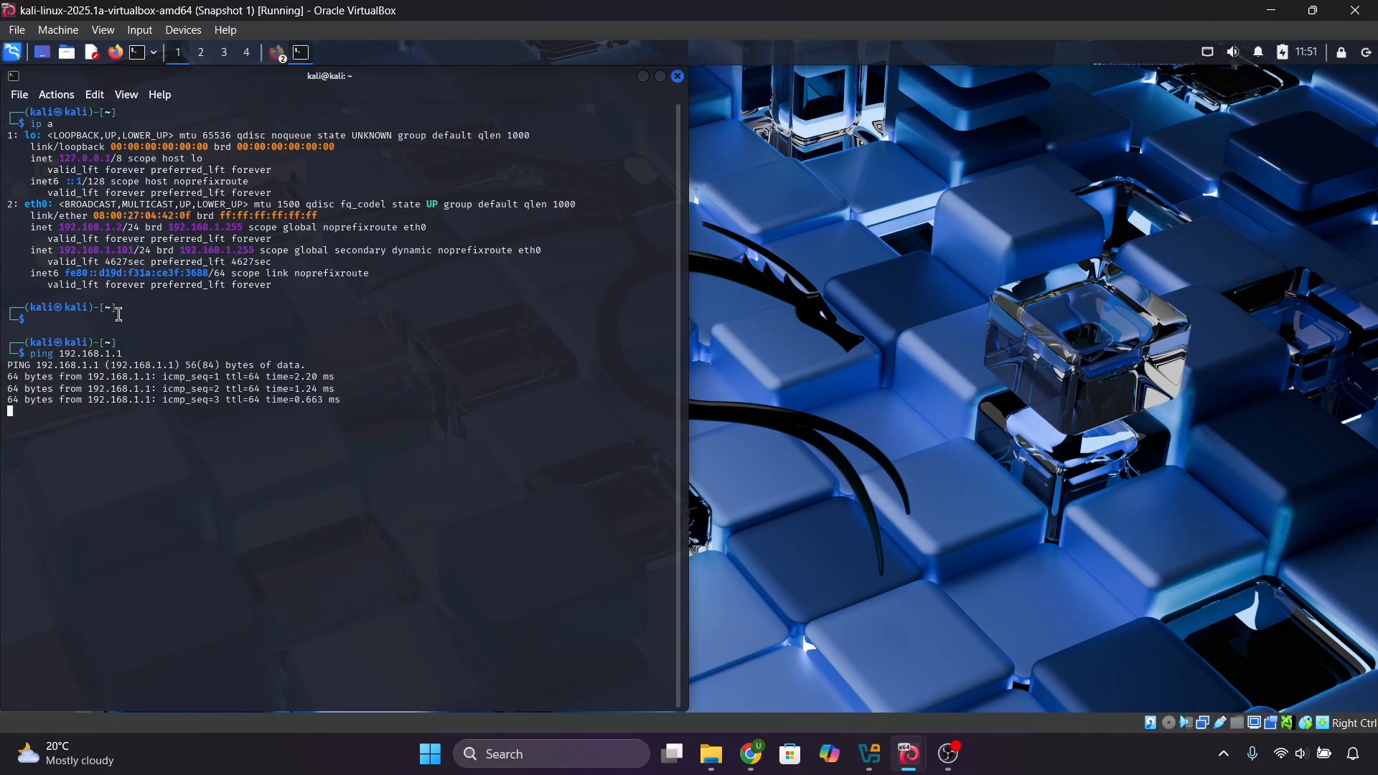
key("ctrl+z")
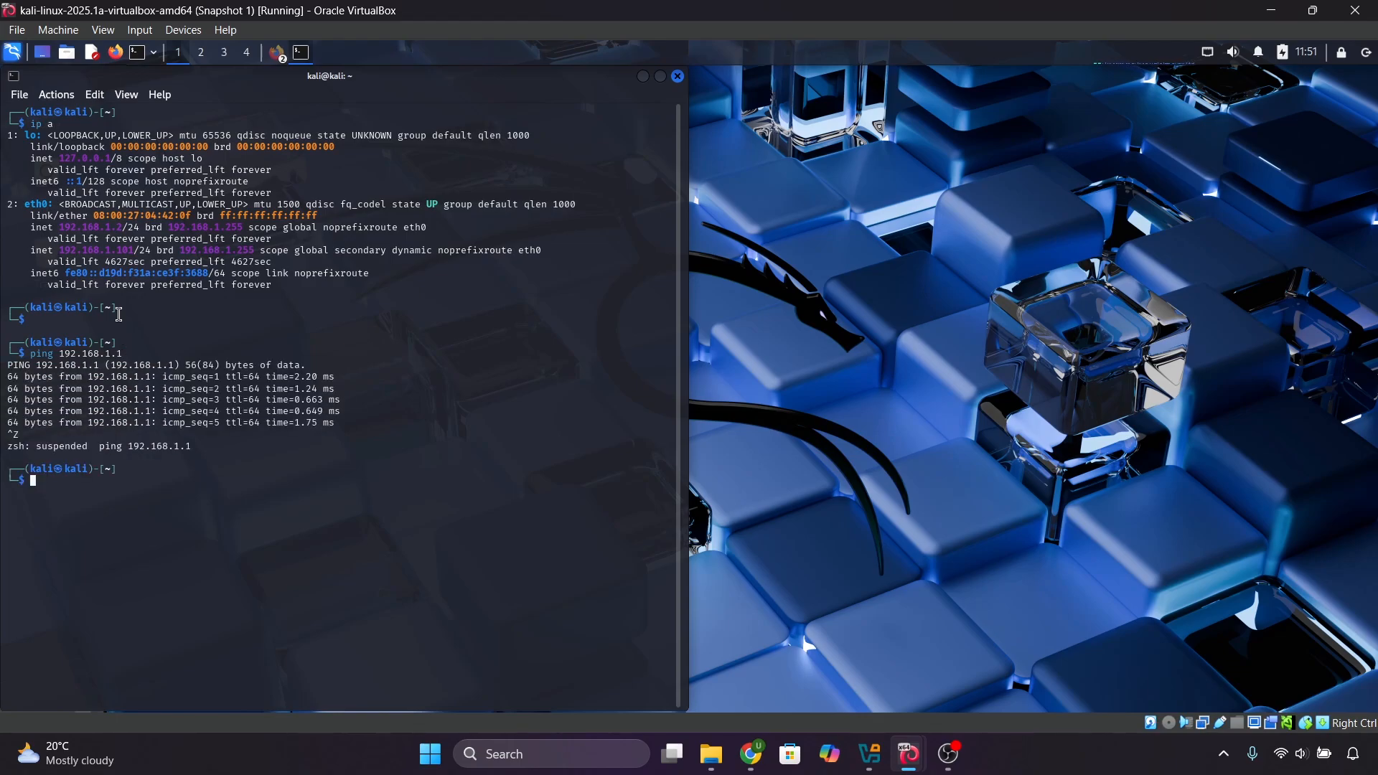
Step: Ping the Windows 7 machine at 192.168.1.3 from the Kali terminal
key("Up")
key("Left")
key("Delete")
type("3")
key("Return")
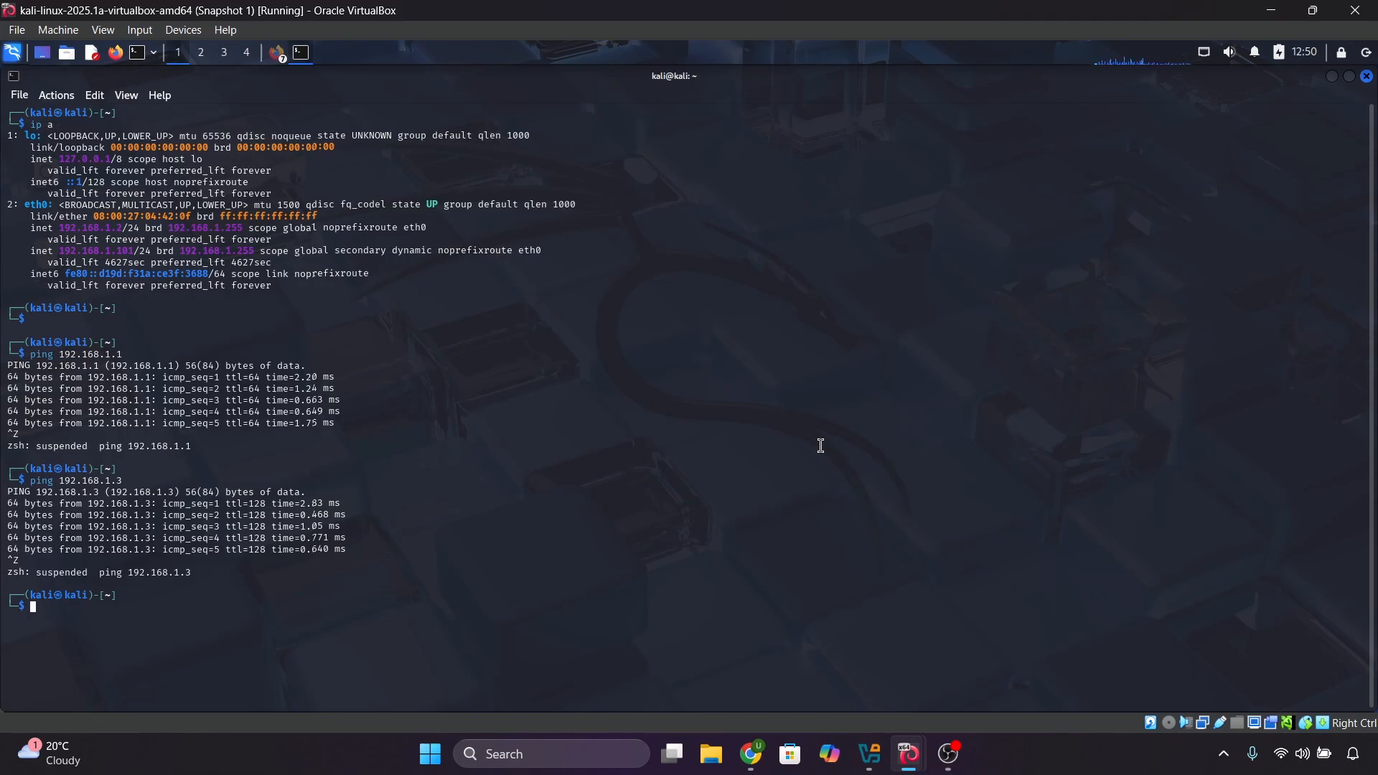
Step: Test Kali's internet access by opening YouTube in a new Firefox tab, browsing its You and Music pages, and closing the tab
left_click(102, 30)
left_click(359, 199)
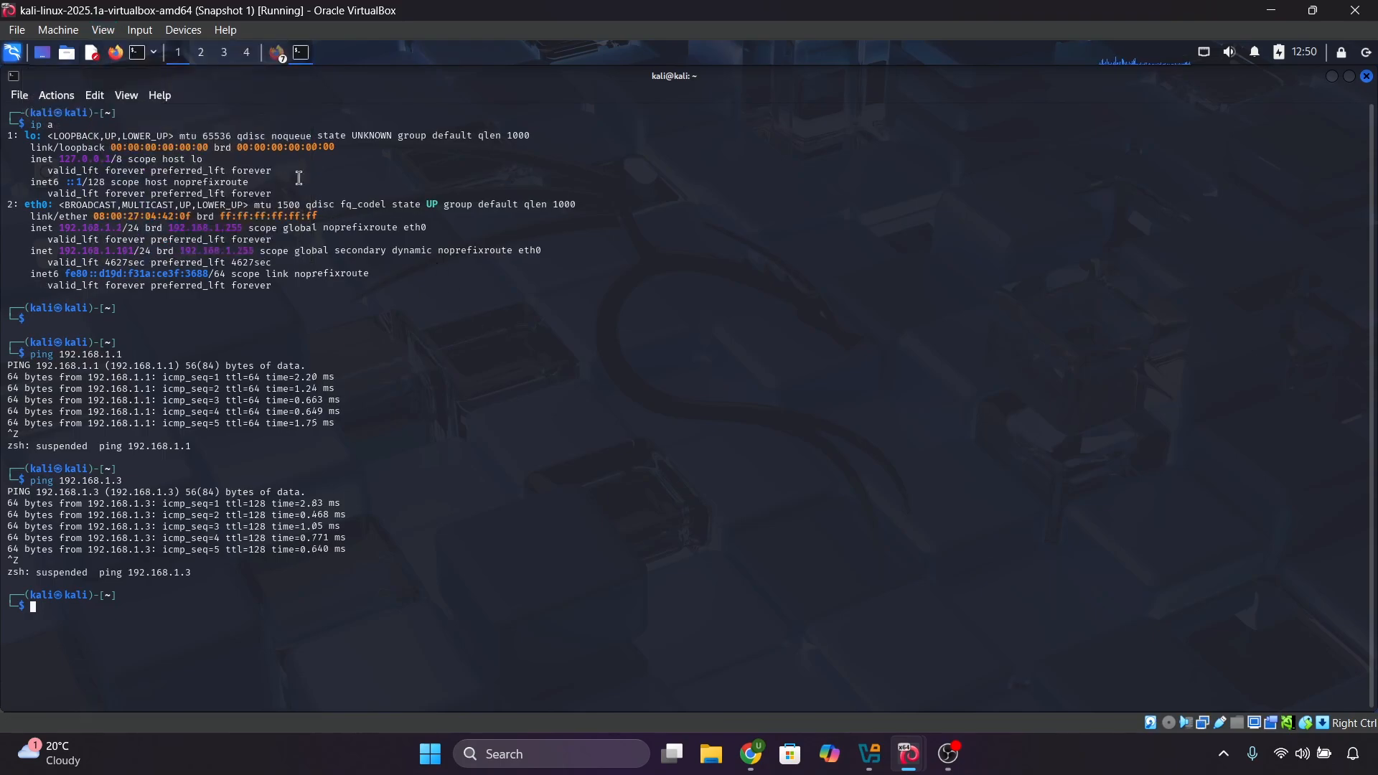
left_click(113, 57)
left_click(208, 81)
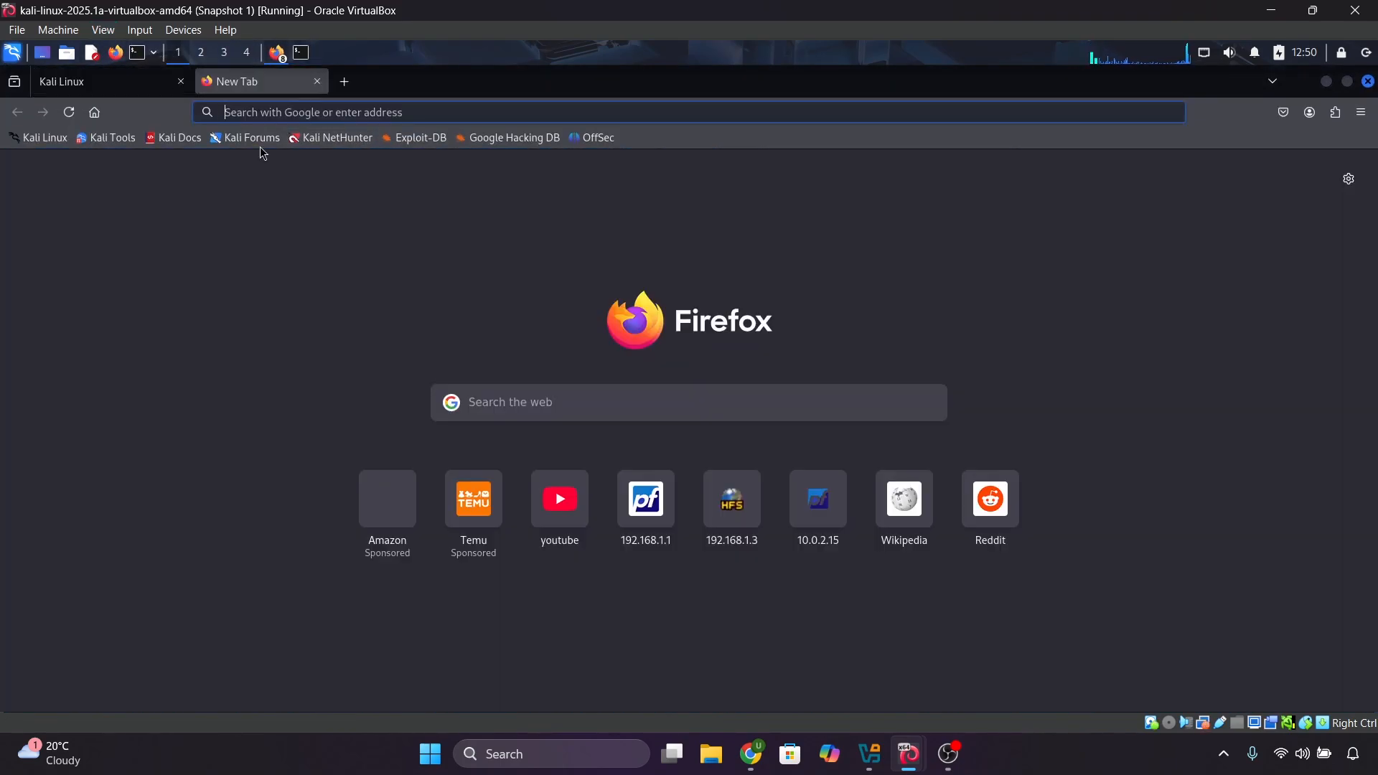
left_click(560, 501)
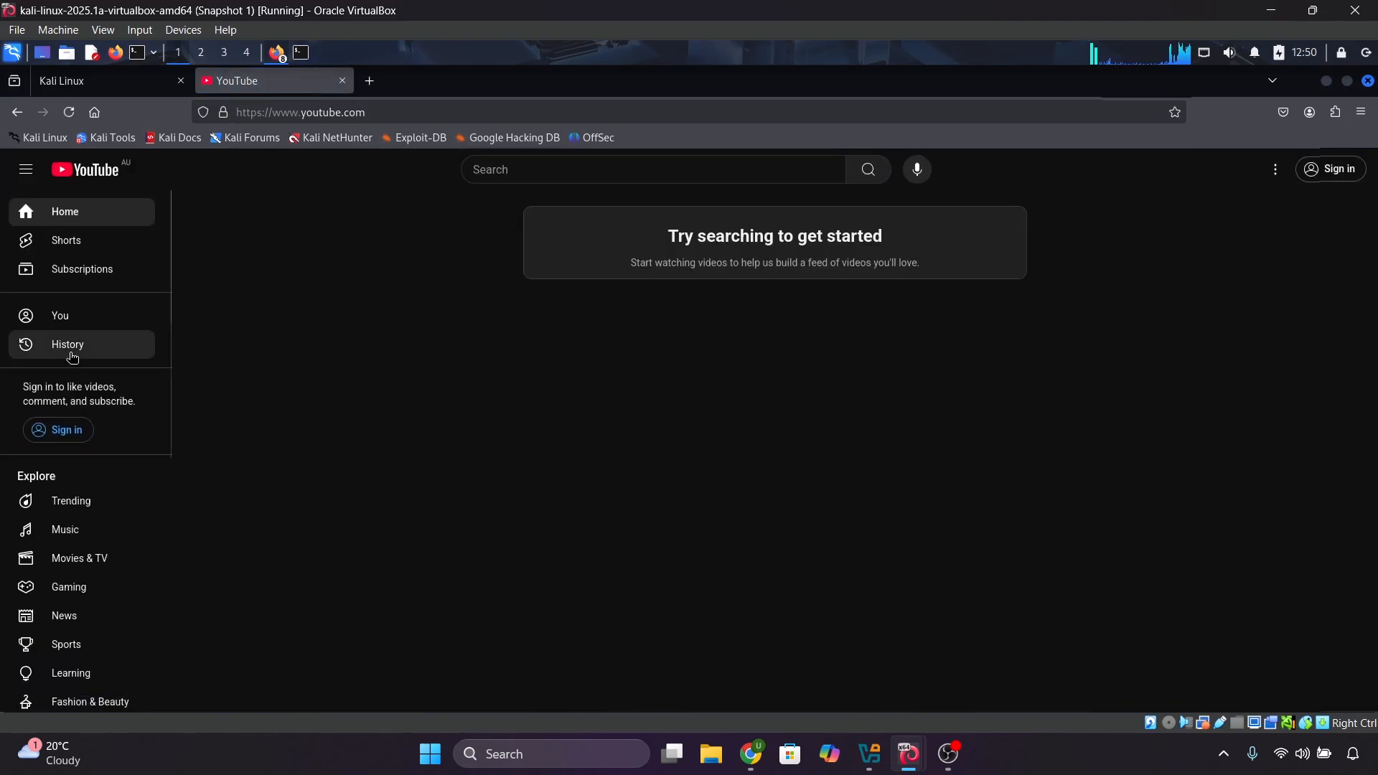
left_click(68, 323)
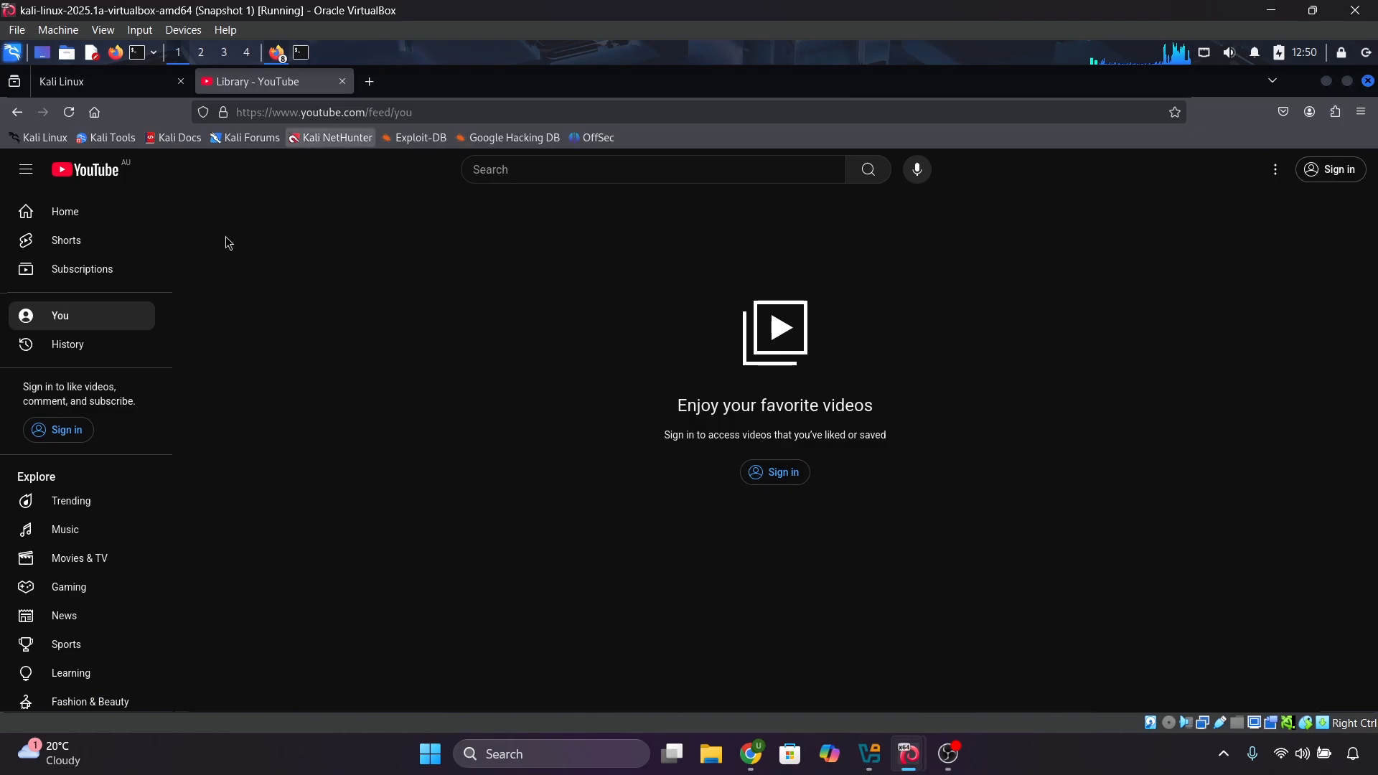
left_click(54, 540)
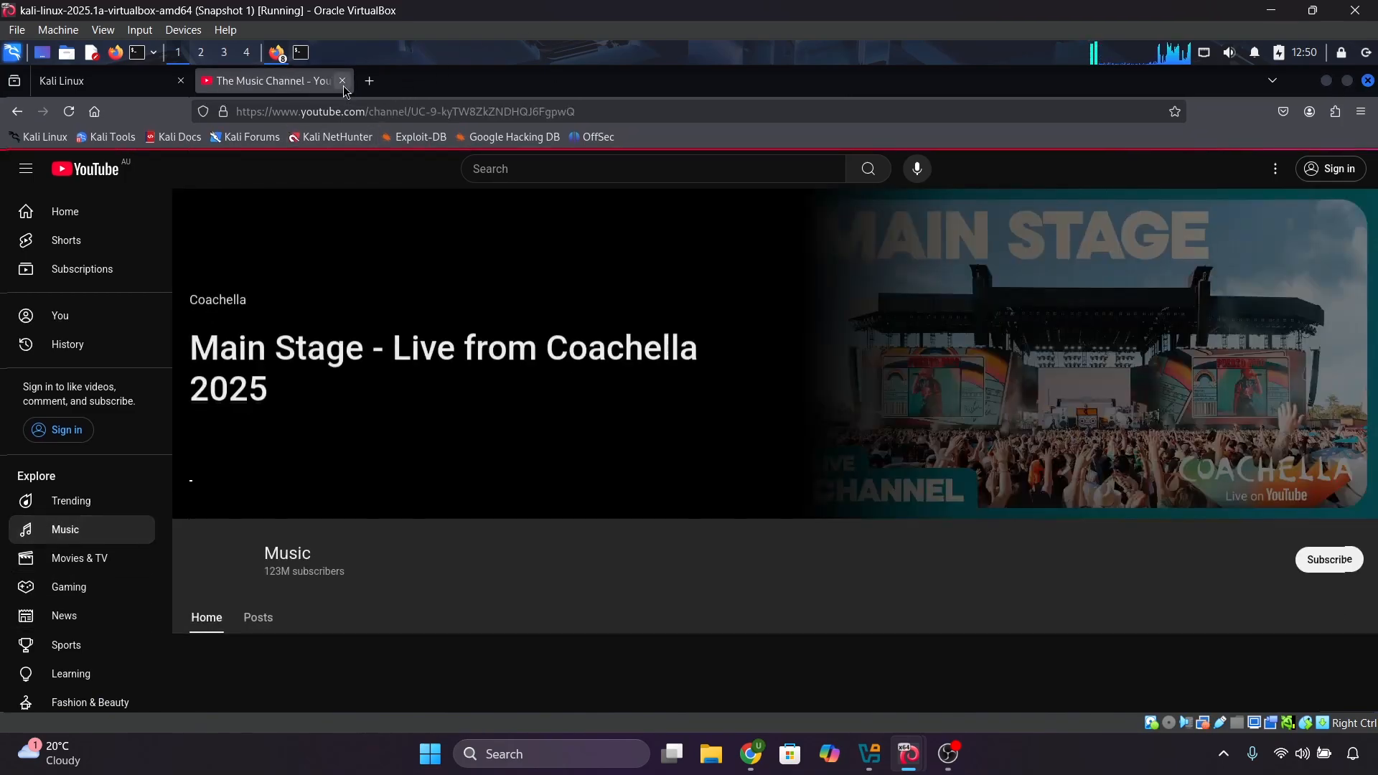
left_click(343, 81)
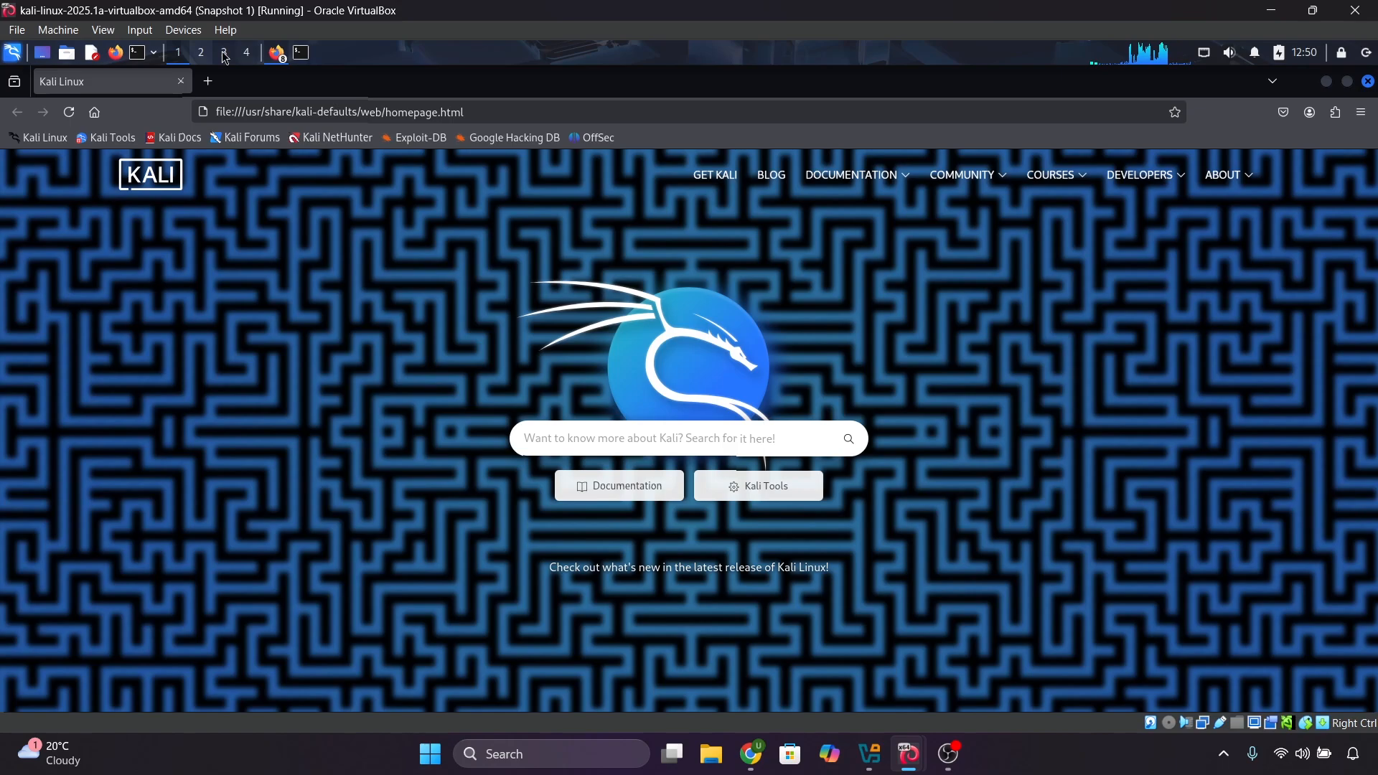
Step: Switch to the IE8 - Win7 machine and open the firewall rules page in the pfSense web interface at 192.168.1.1
mouse_move(939, 755)
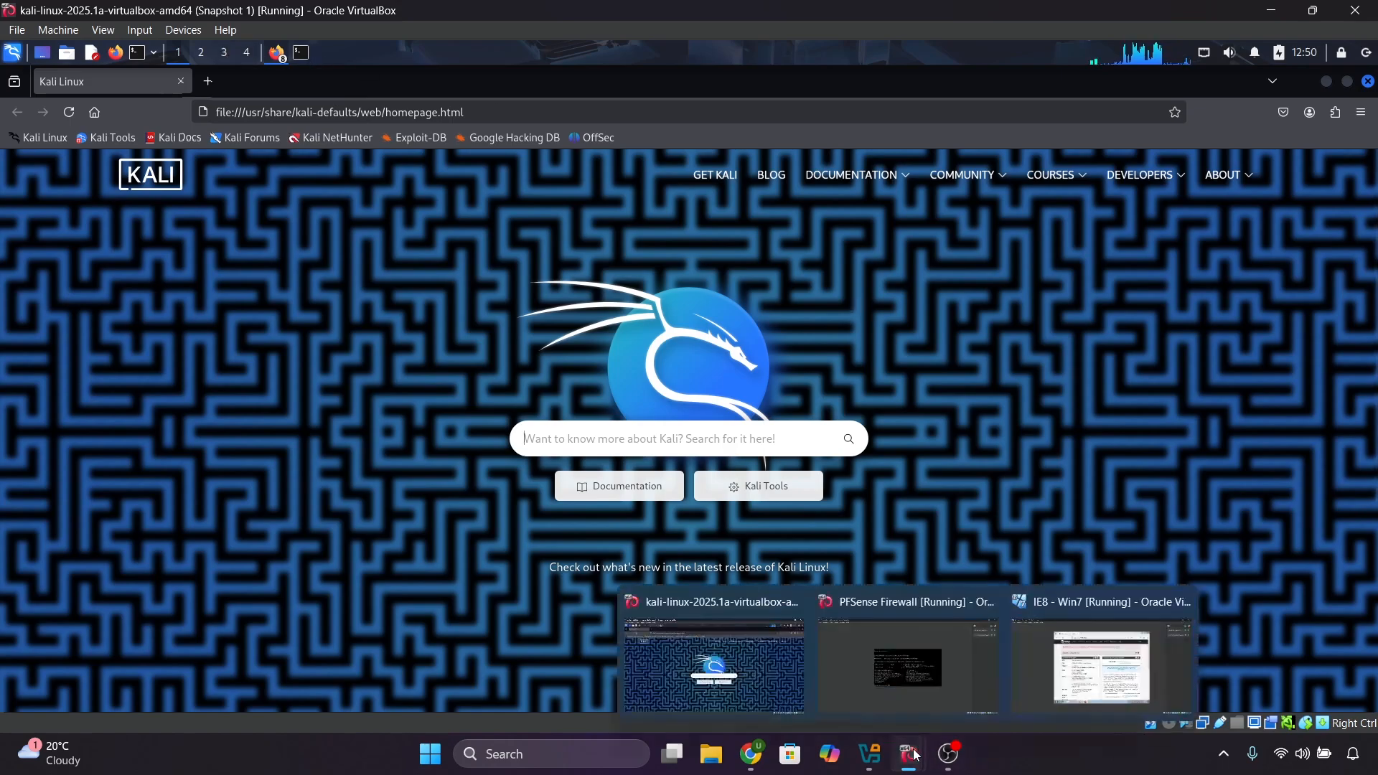
left_click(1102, 657)
left_click(601, 148)
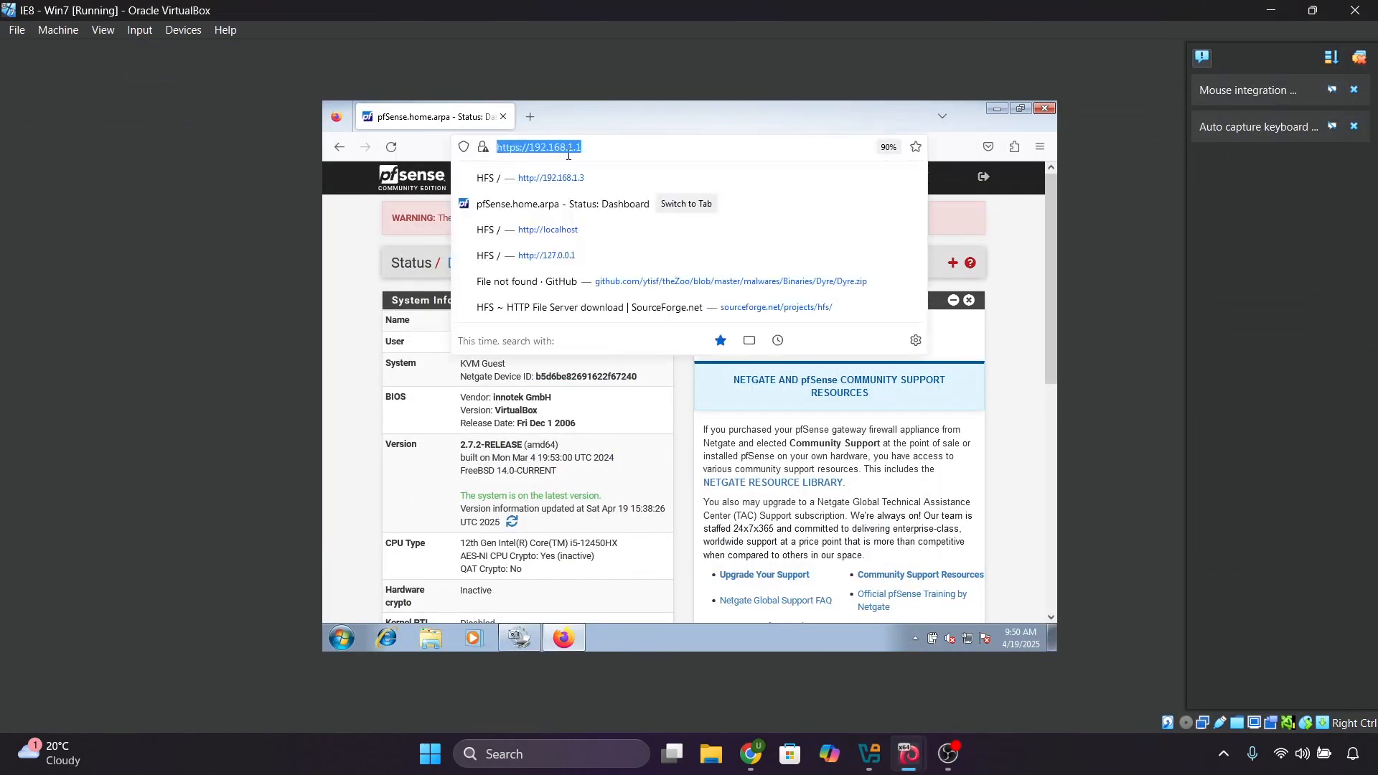
left_click(600, 149)
left_click_drag(601, 149, 495, 150)
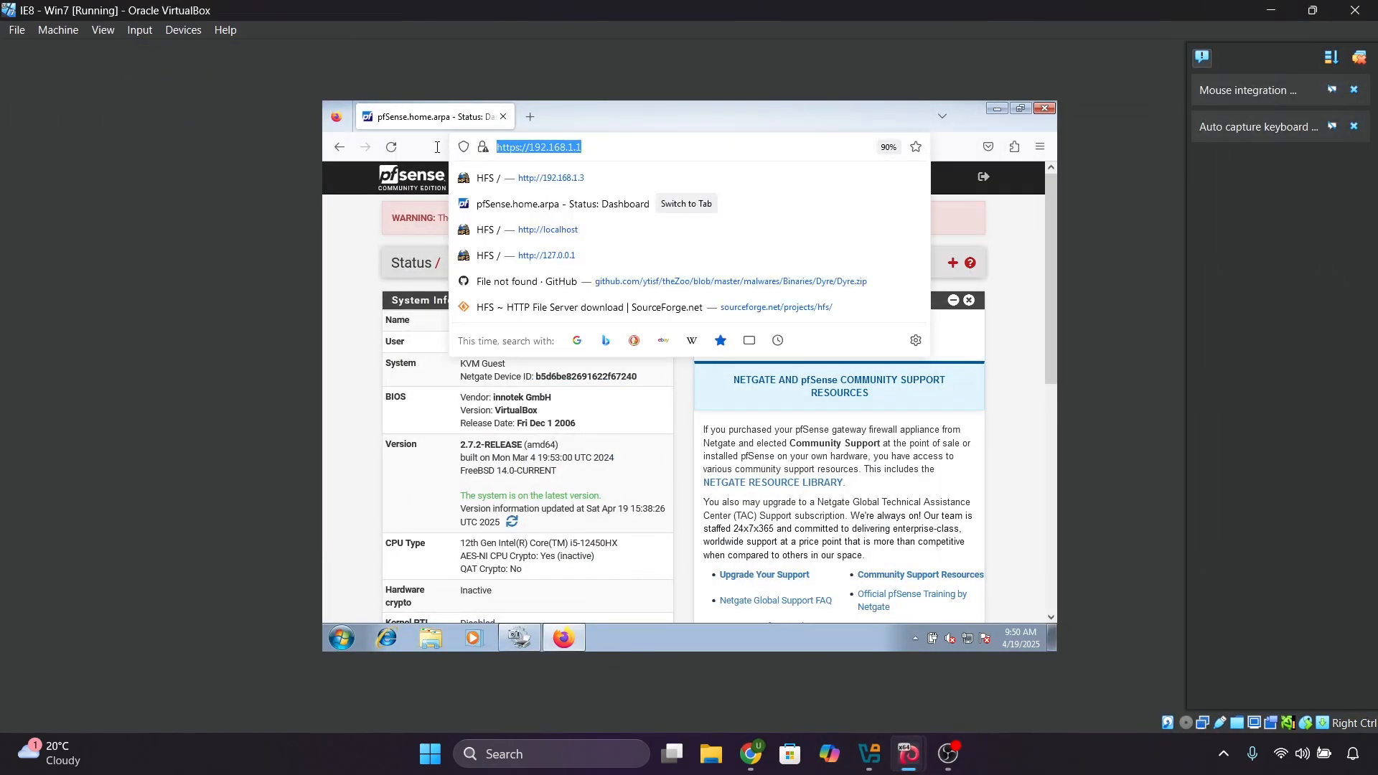
left_click(349, 223)
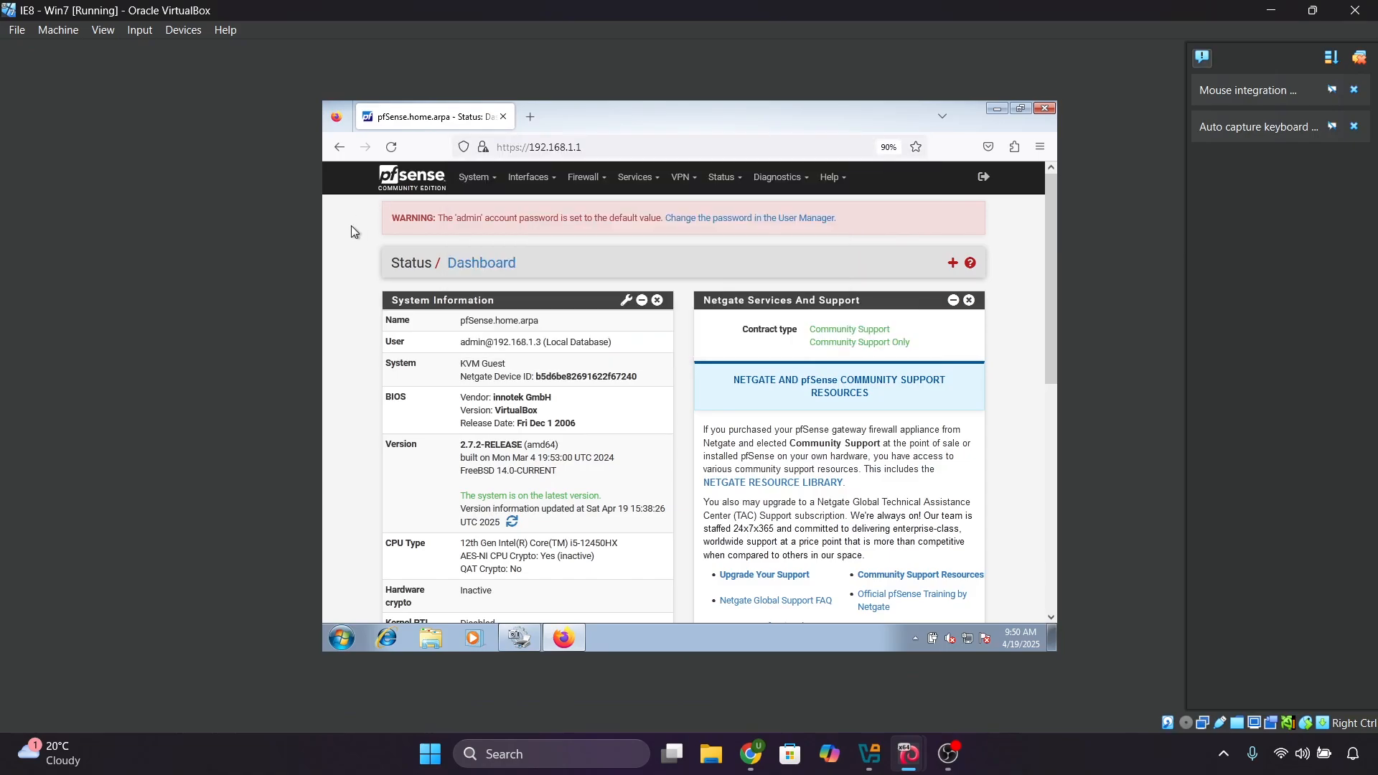
left_click(583, 178)
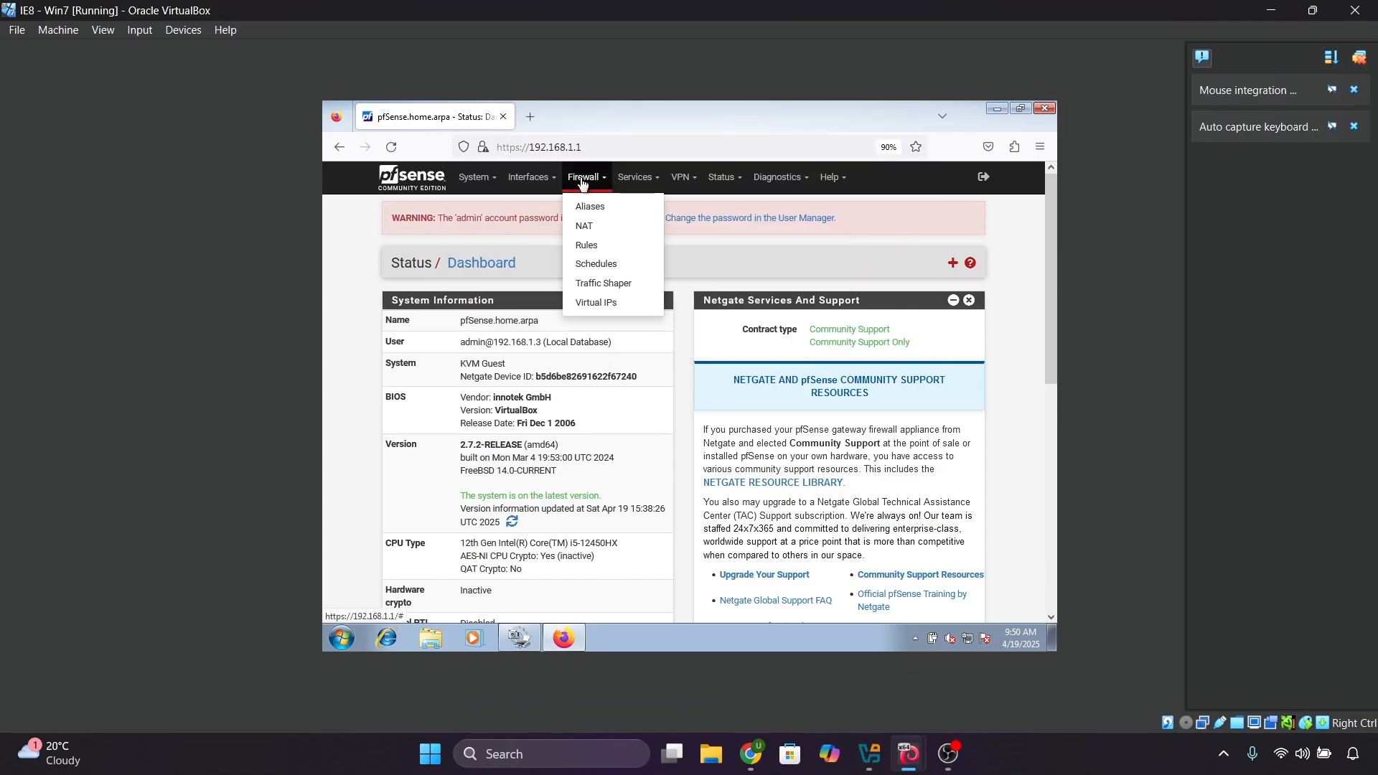
left_click(585, 245)
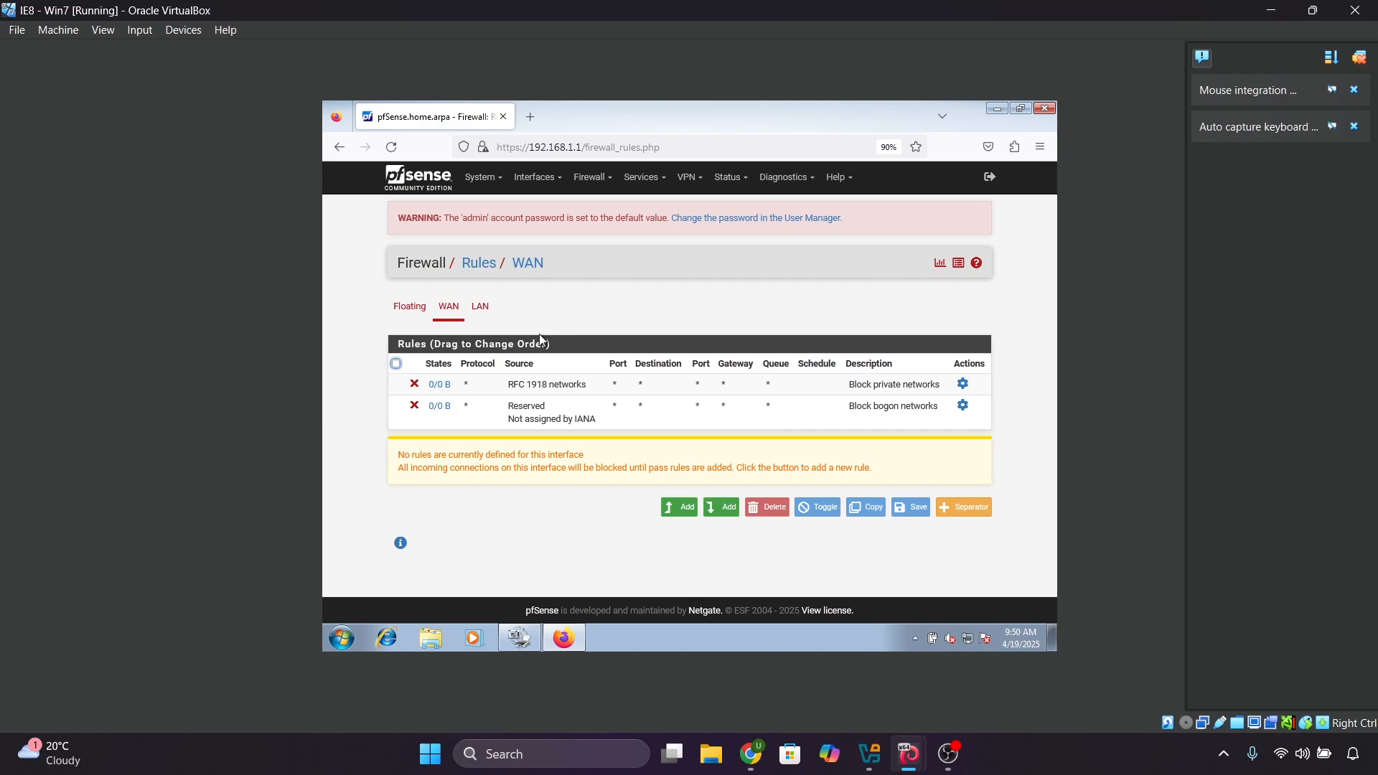
Step: Start a new rule at the head of the LAN firewall rules with action Block and protocol Any
left_click(479, 308)
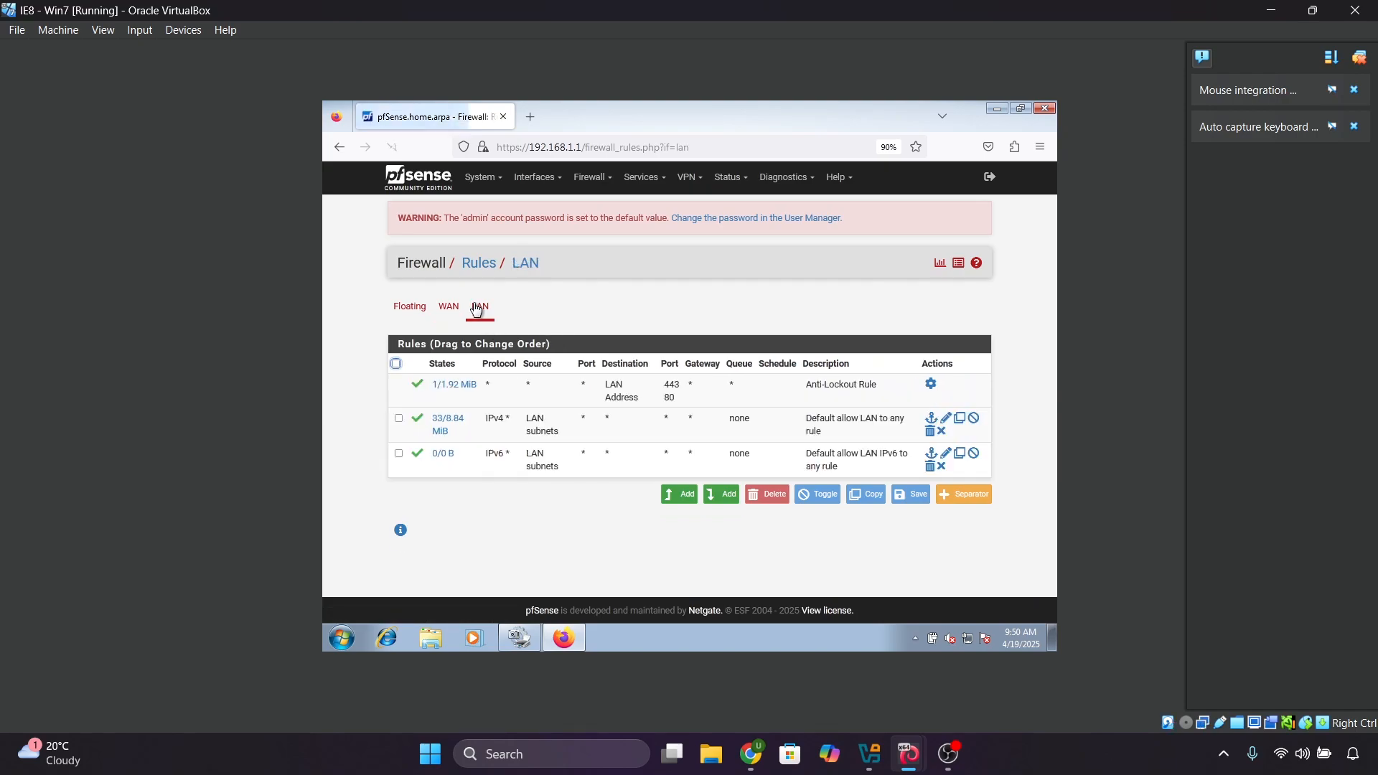
left_click(400, 419)
left_click(688, 497)
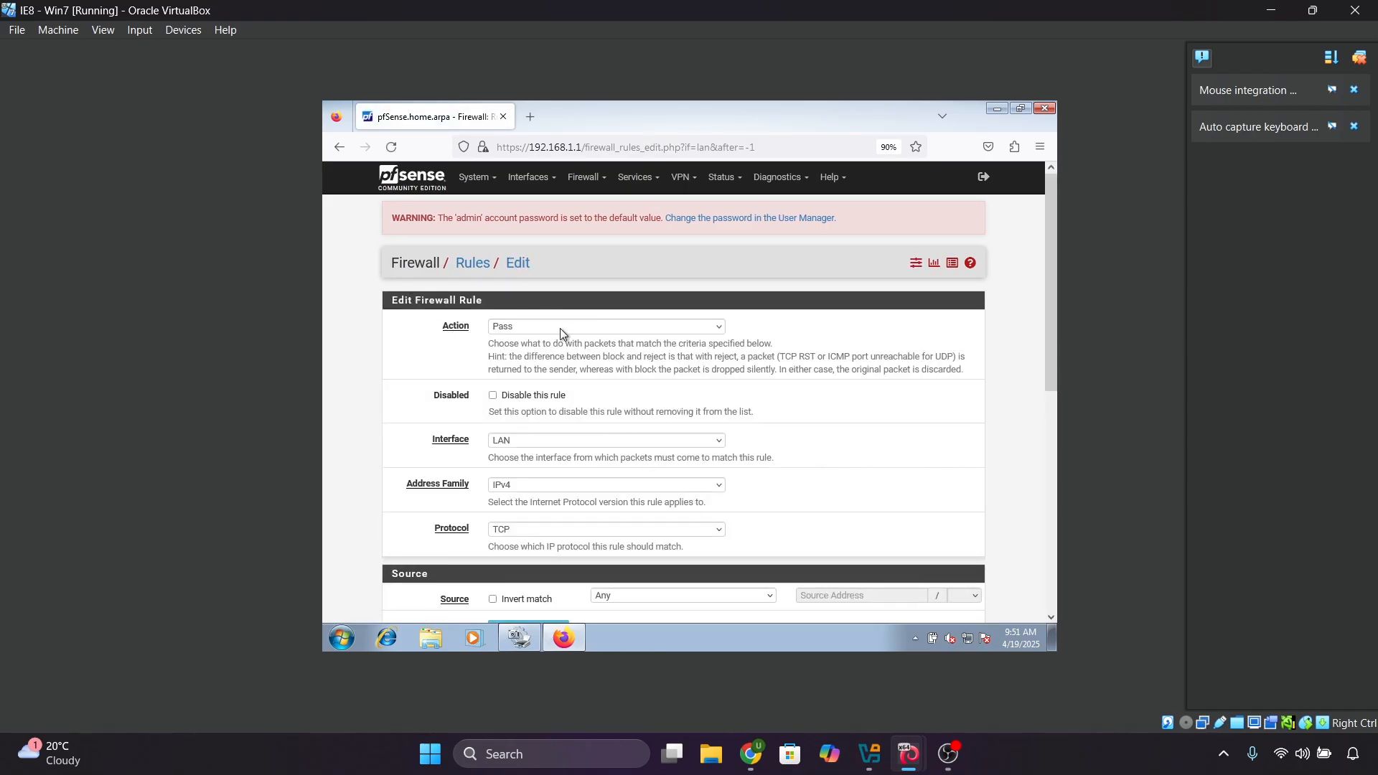
left_click(560, 329)
left_click(515, 358)
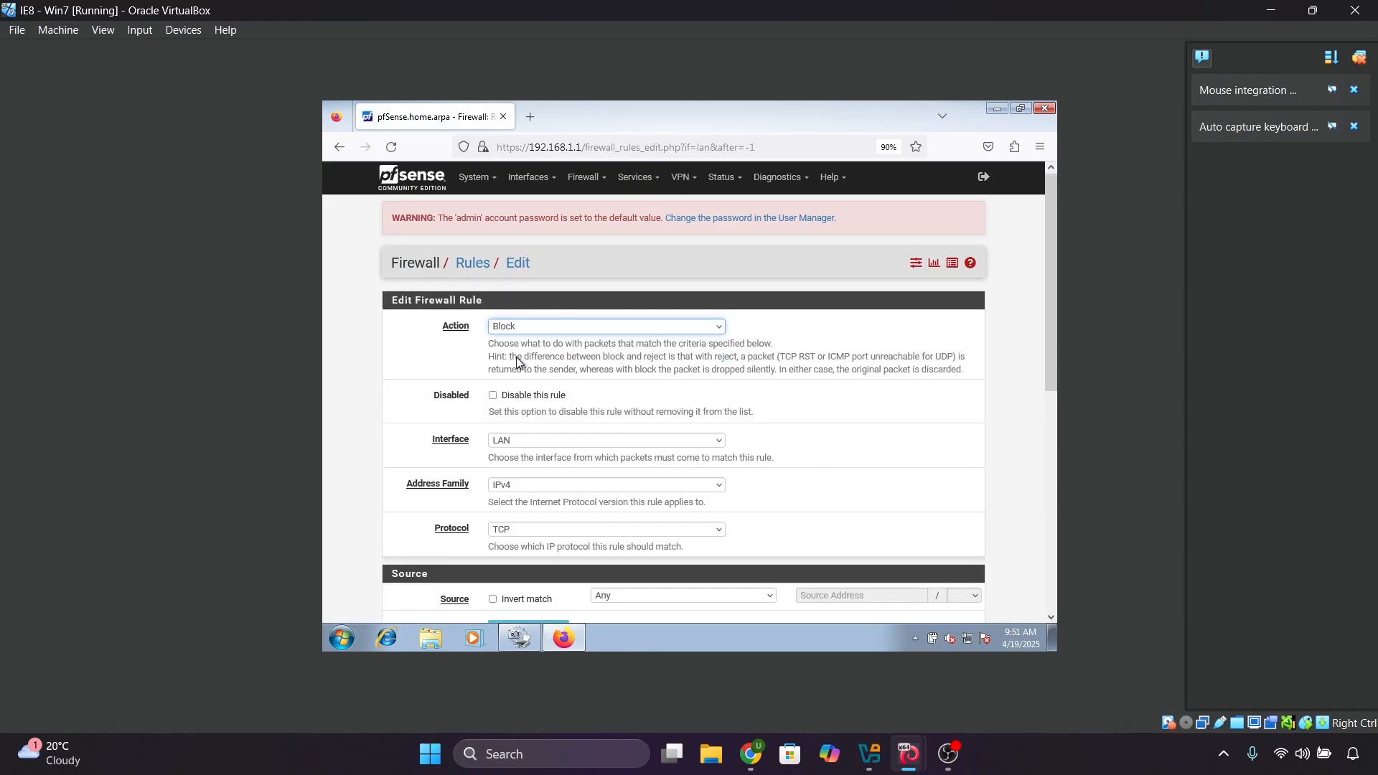
left_click(515, 532)
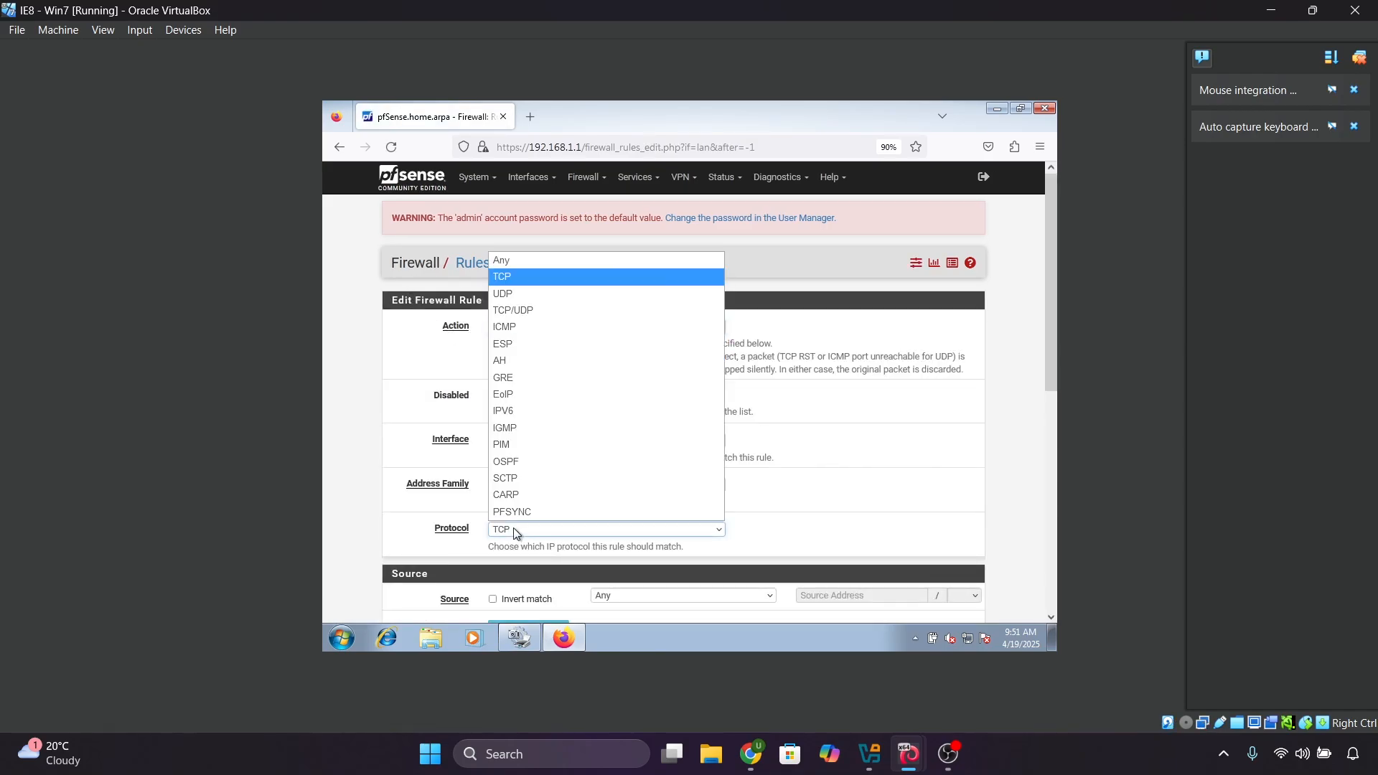
left_click(525, 261)
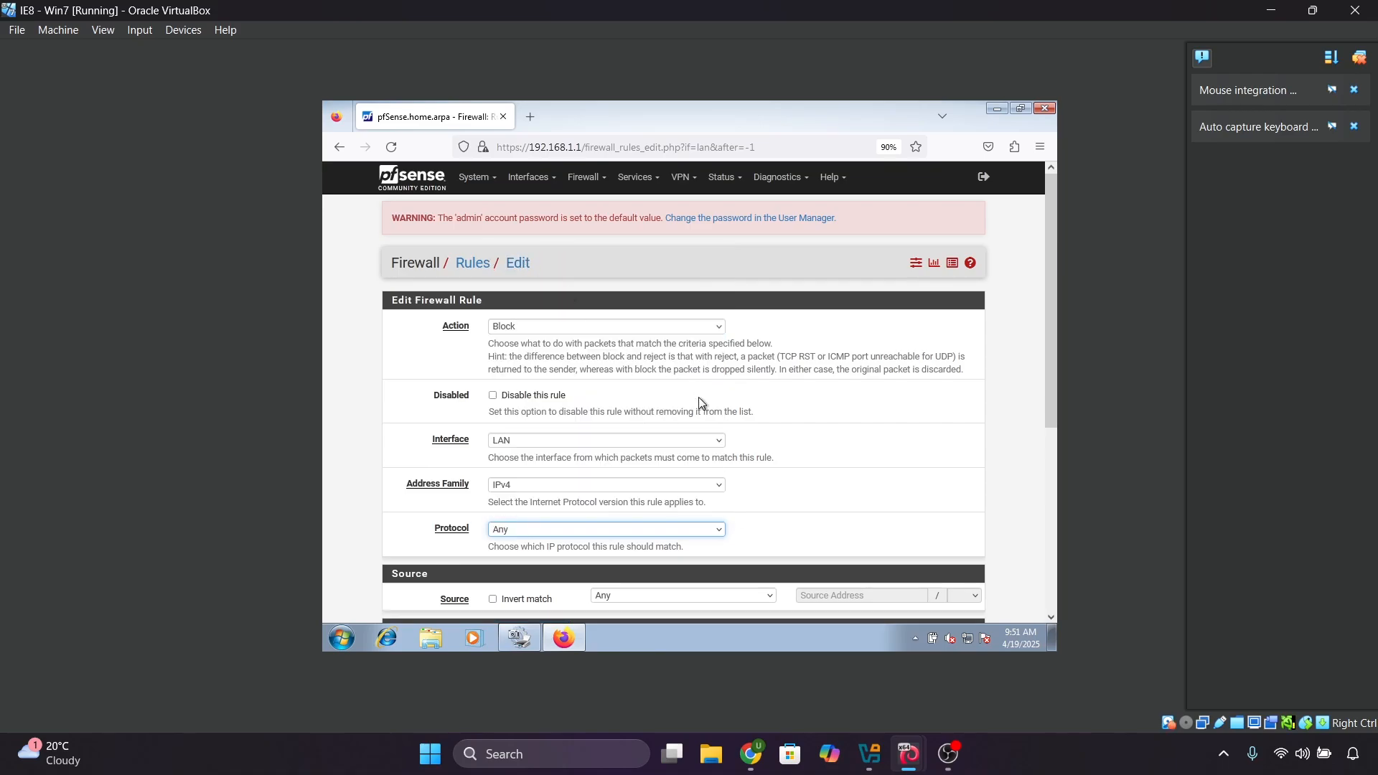
Step: Set the rule's source to the address 192.168.1.2, save the rule and apply the firewall changes
scroll(516, 484, "down", 2)
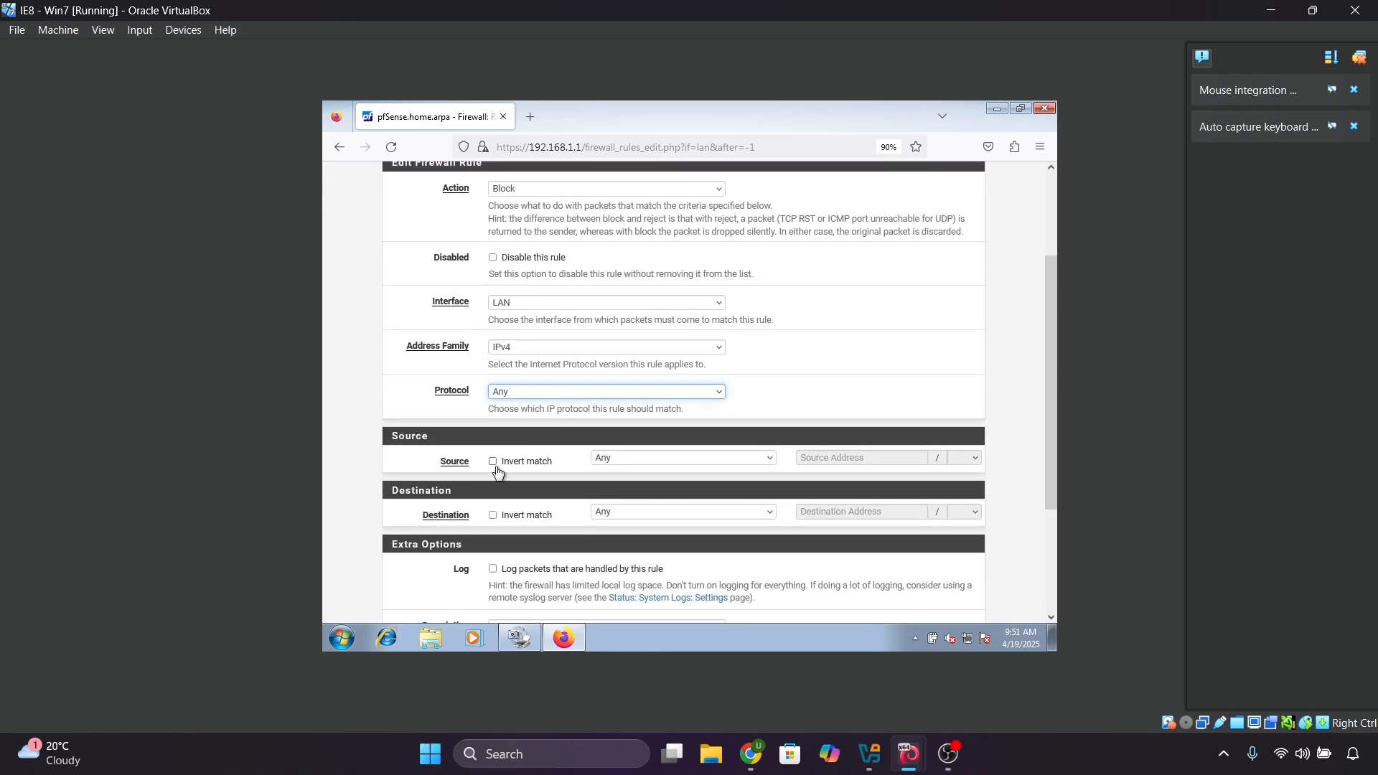
left_click(667, 460)
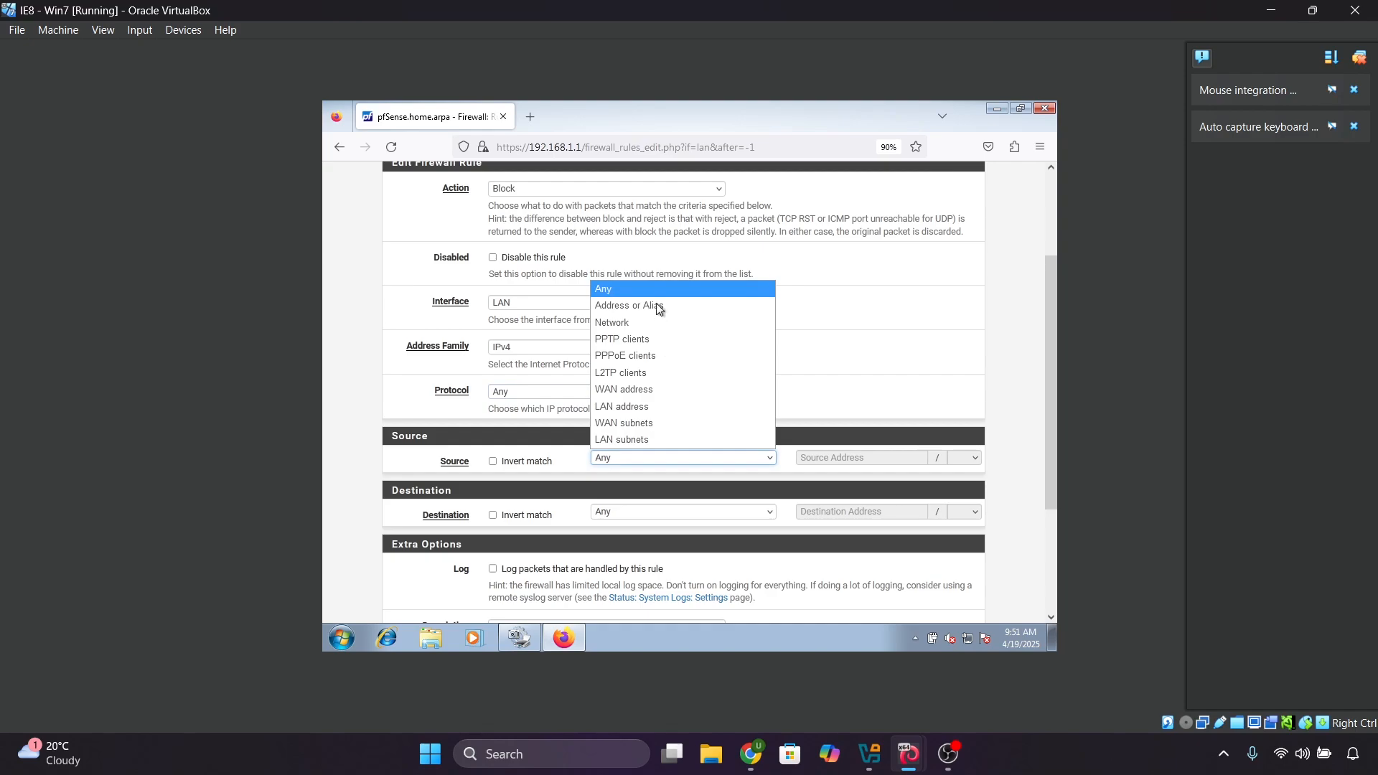
left_click(644, 312)
left_click(845, 460)
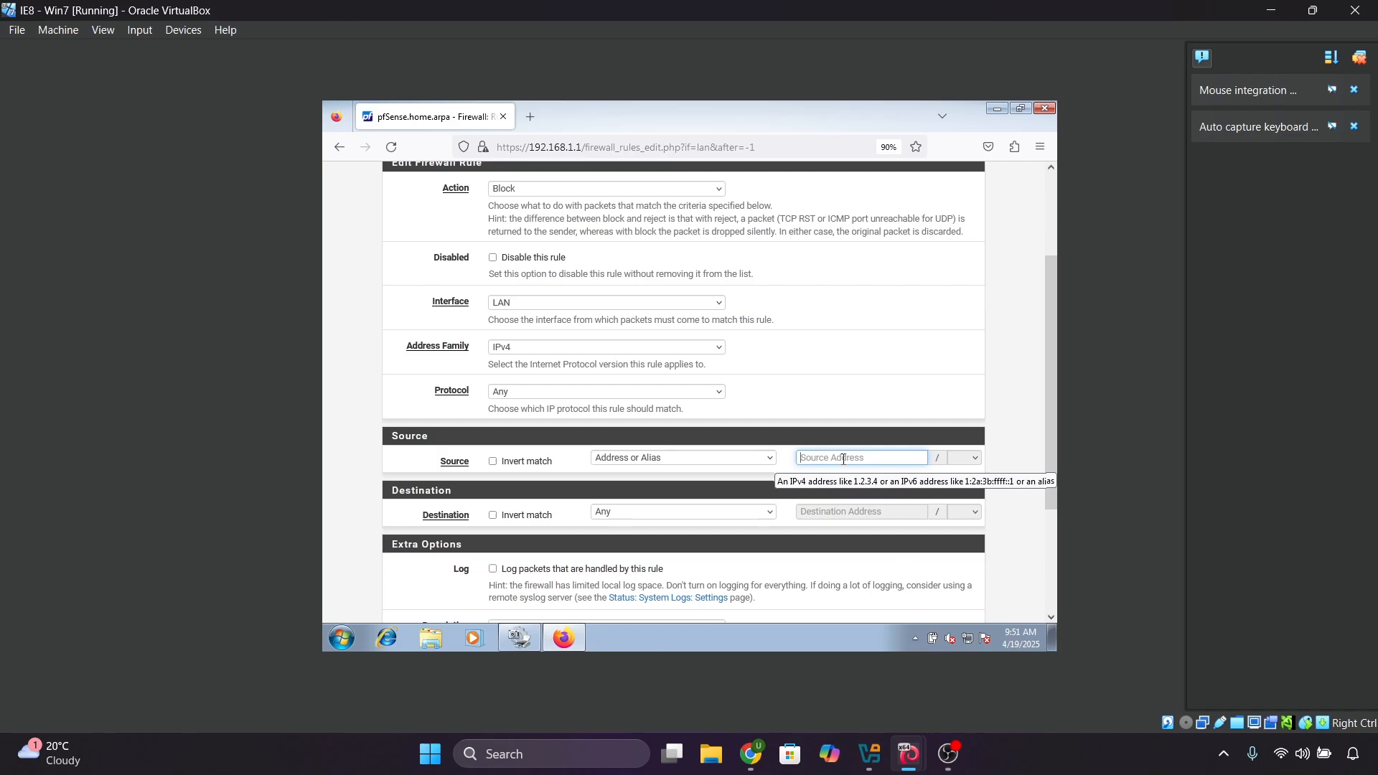
type("192.168.1.2")
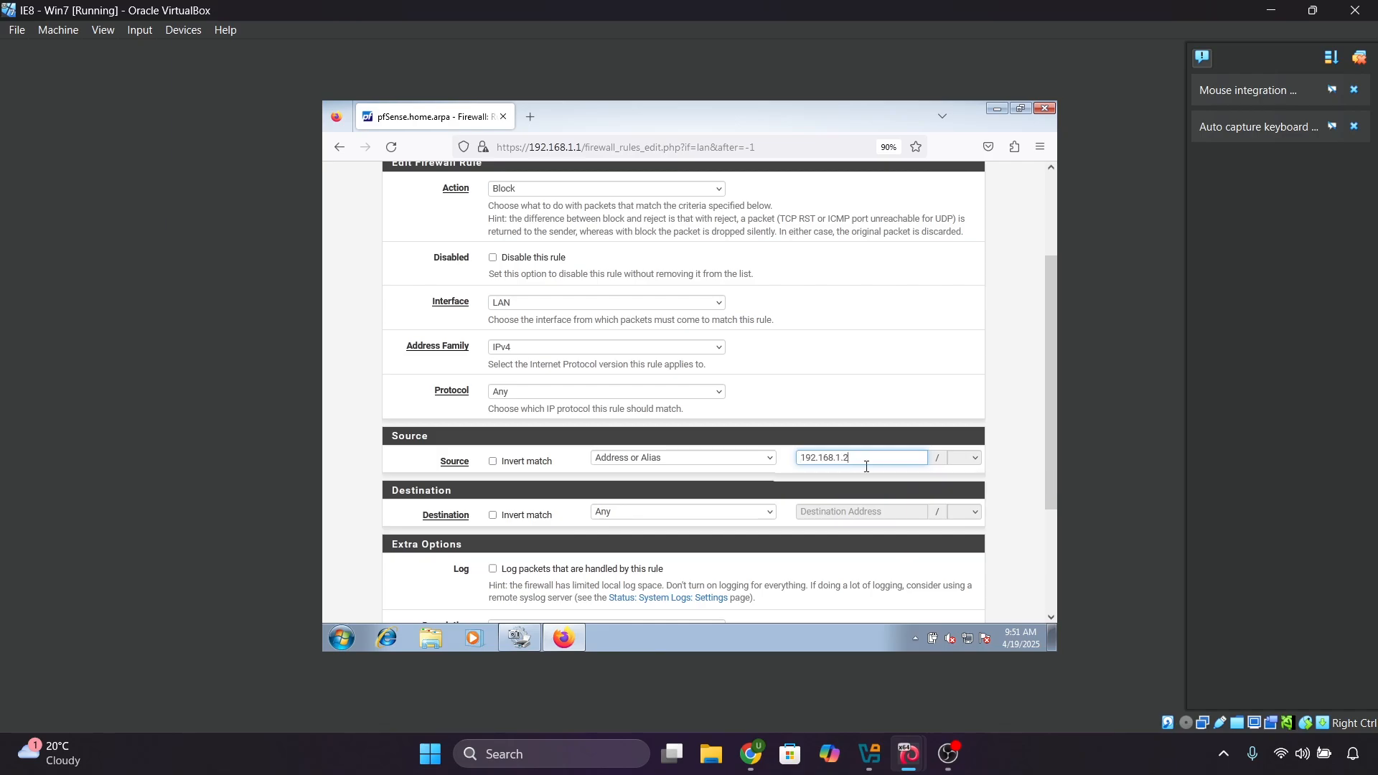
scroll(859, 492, "down", 3)
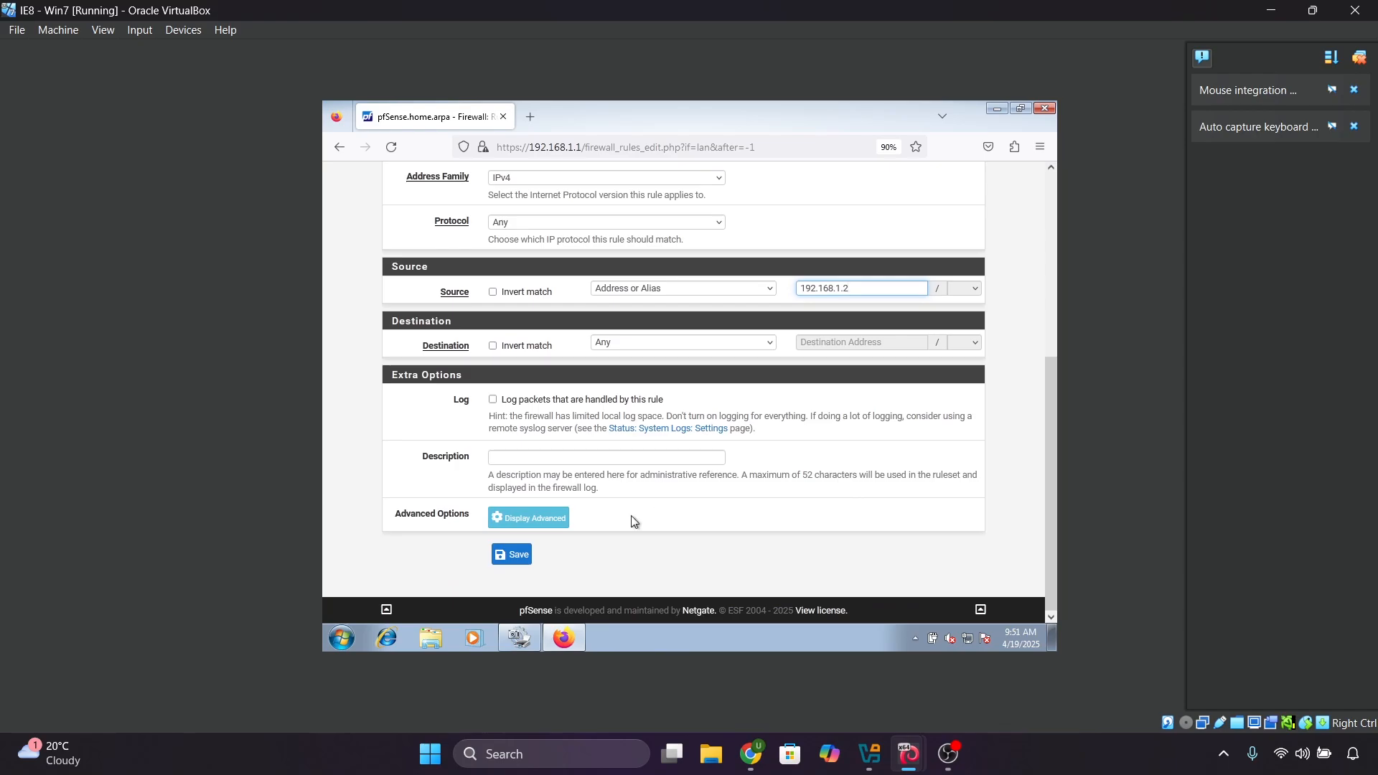
left_click(515, 555)
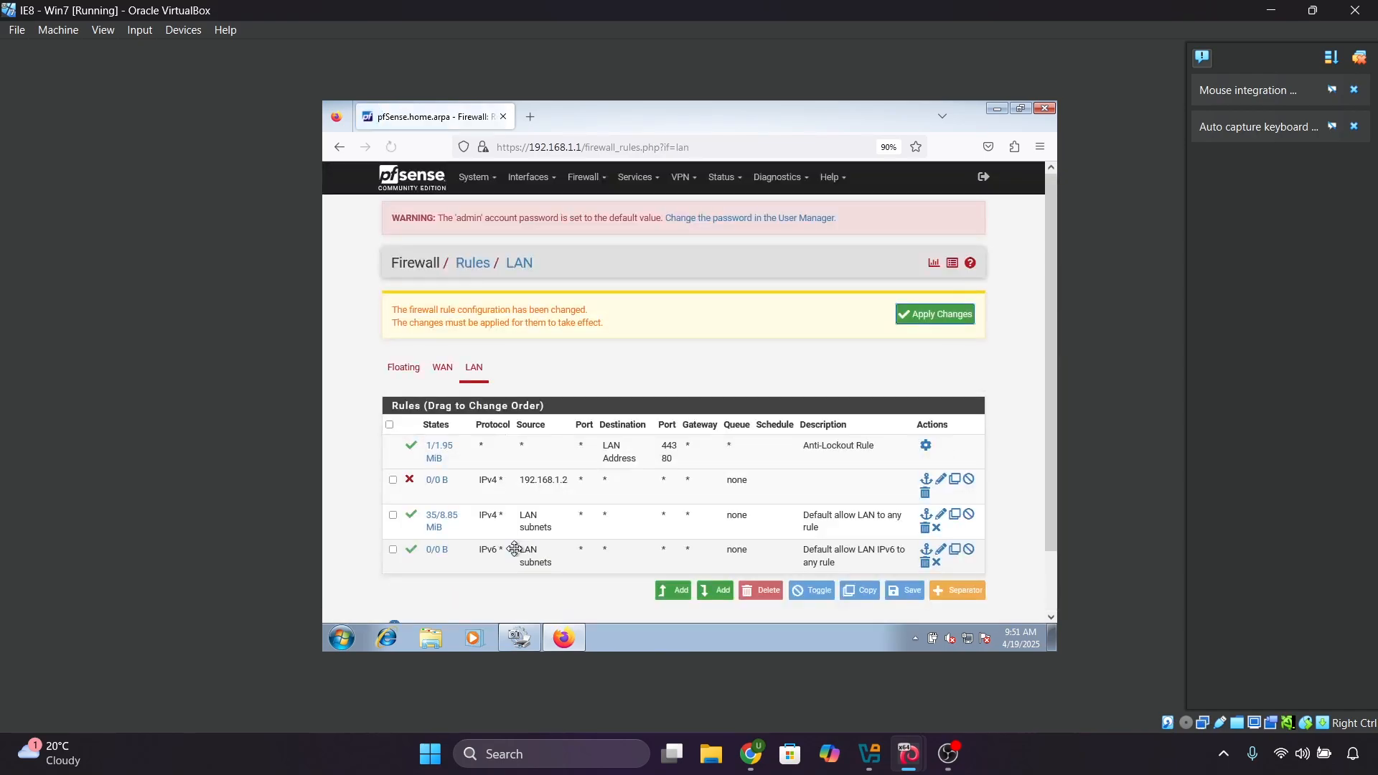
left_click(933, 315)
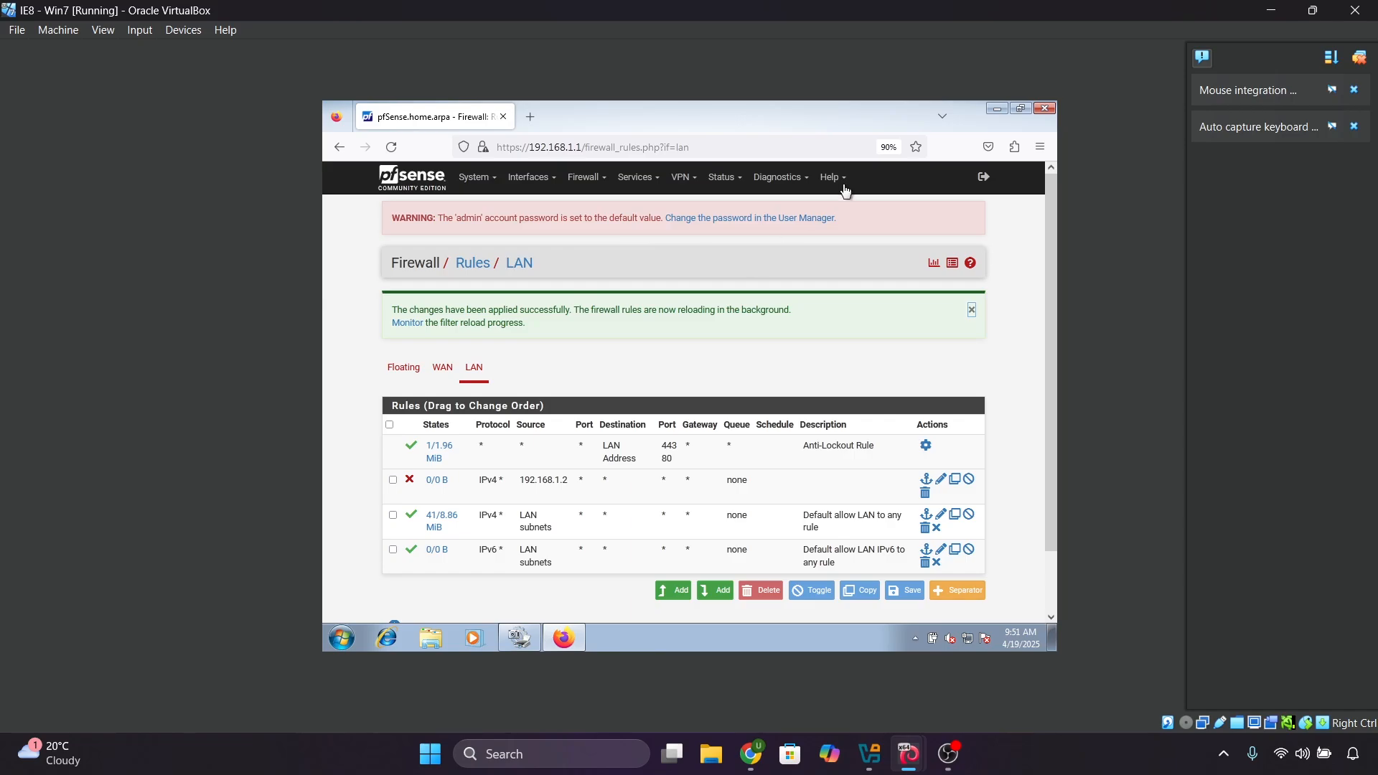
Step: Open the firewall states diagnostics and filter the states by 192.168.1.2
left_click(767, 185)
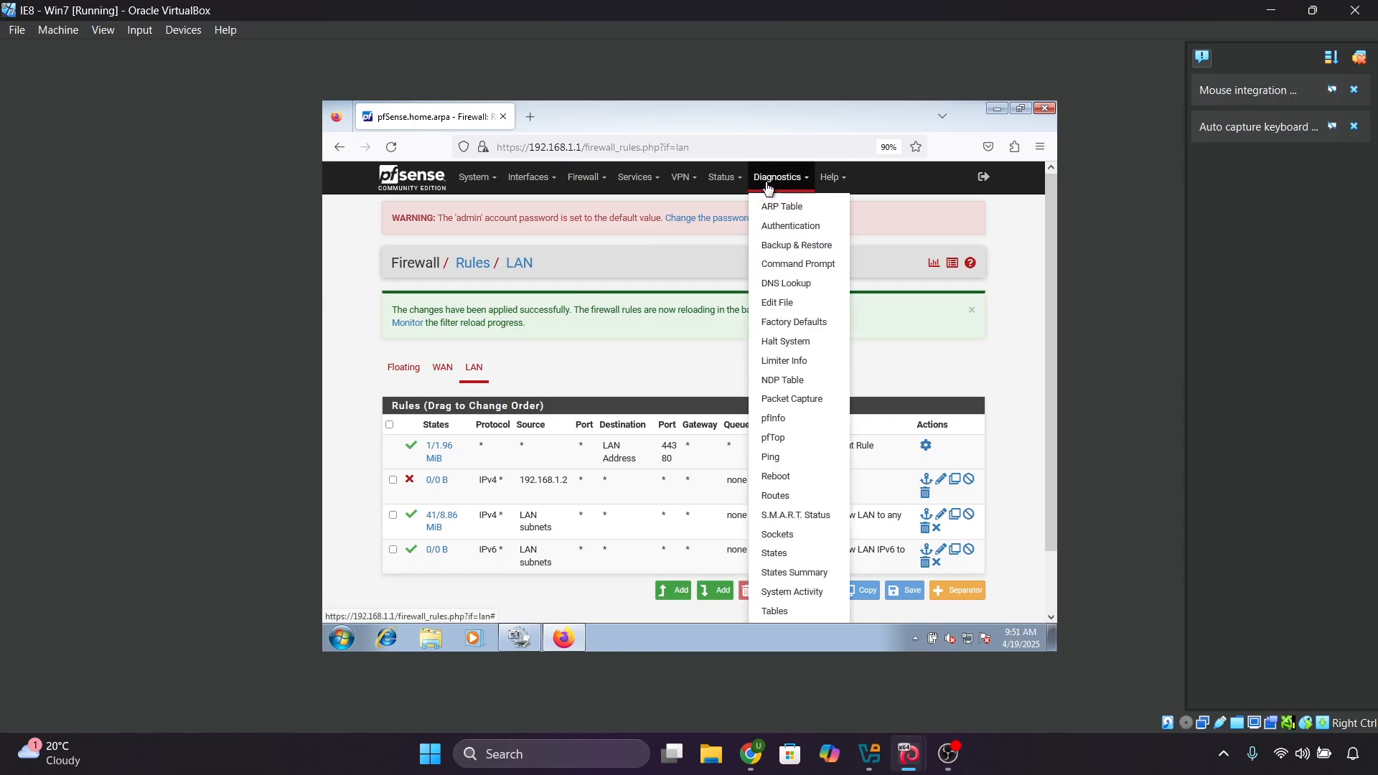
left_click(788, 551)
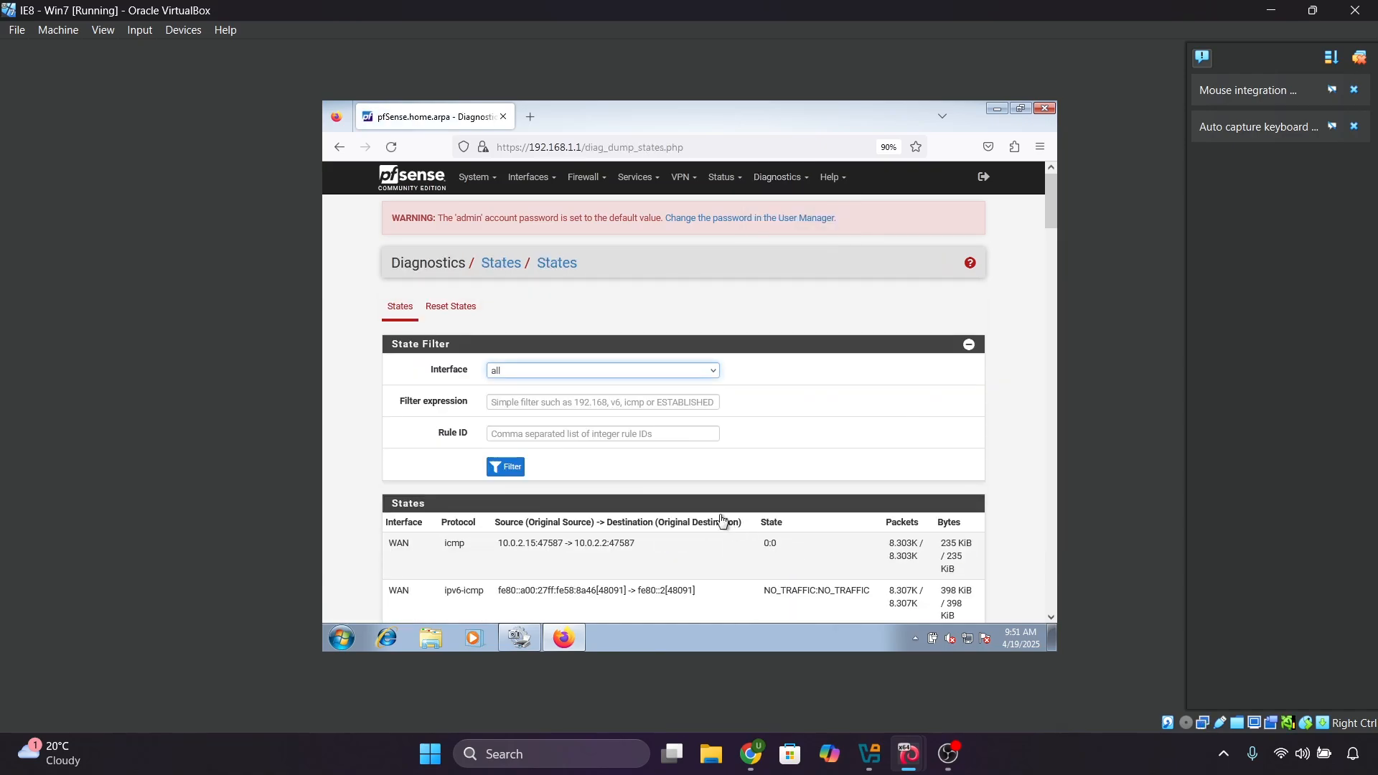
left_click(497, 406)
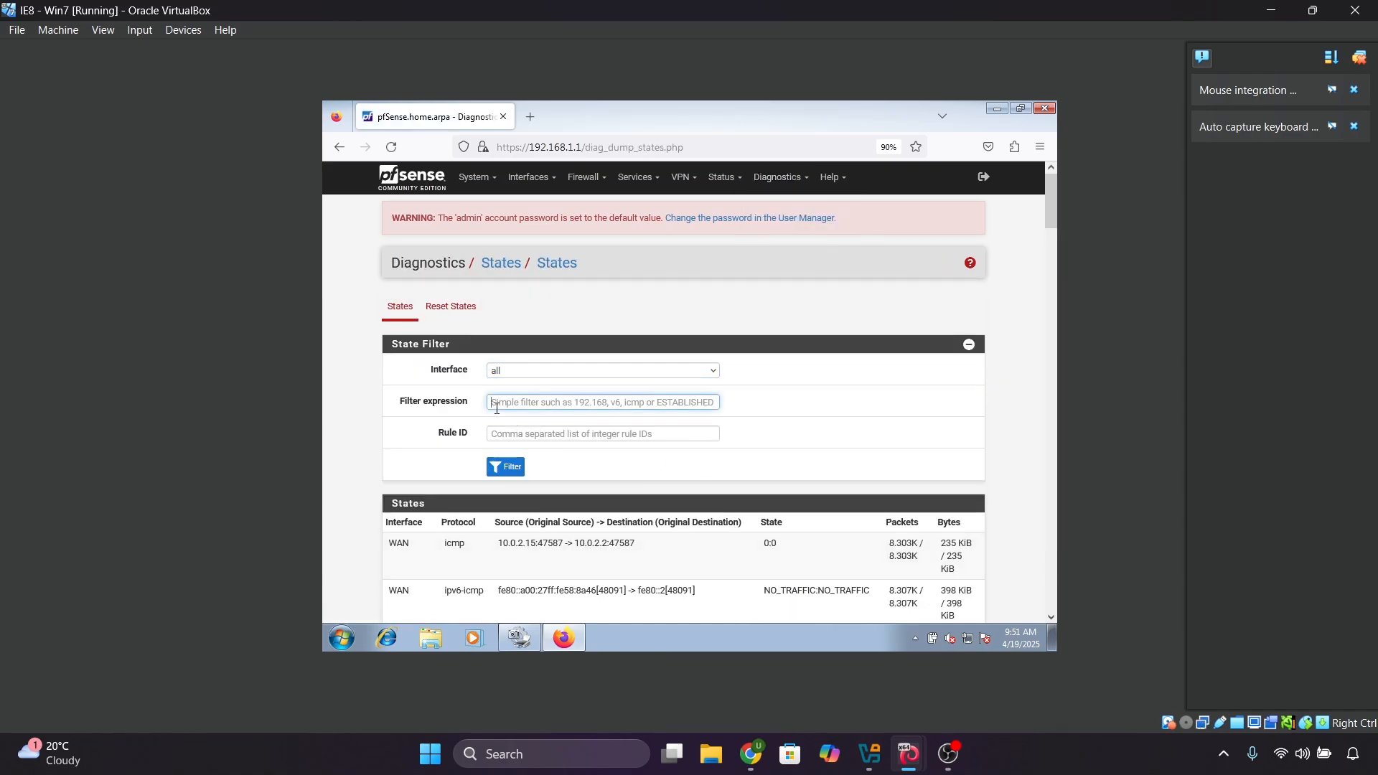
type("192.168.1.2")
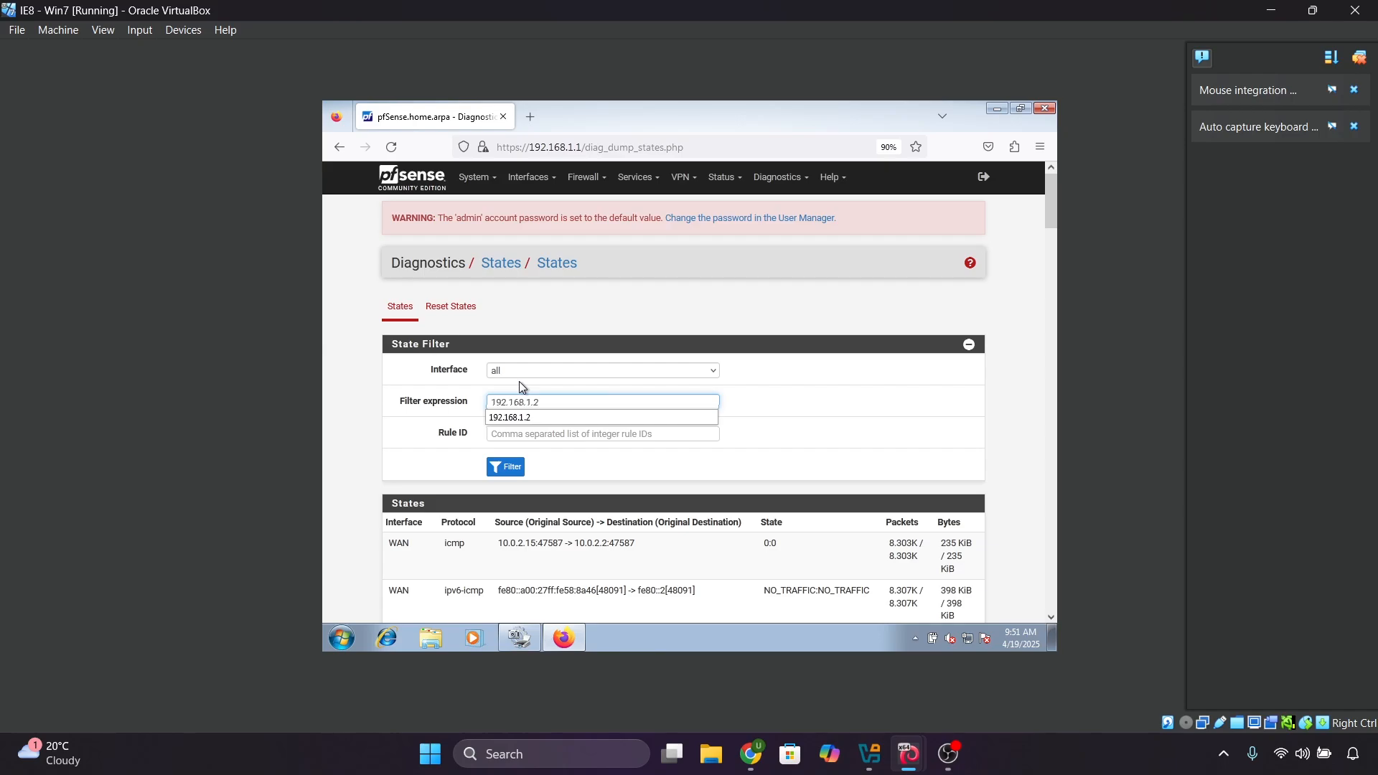
left_click(407, 422)
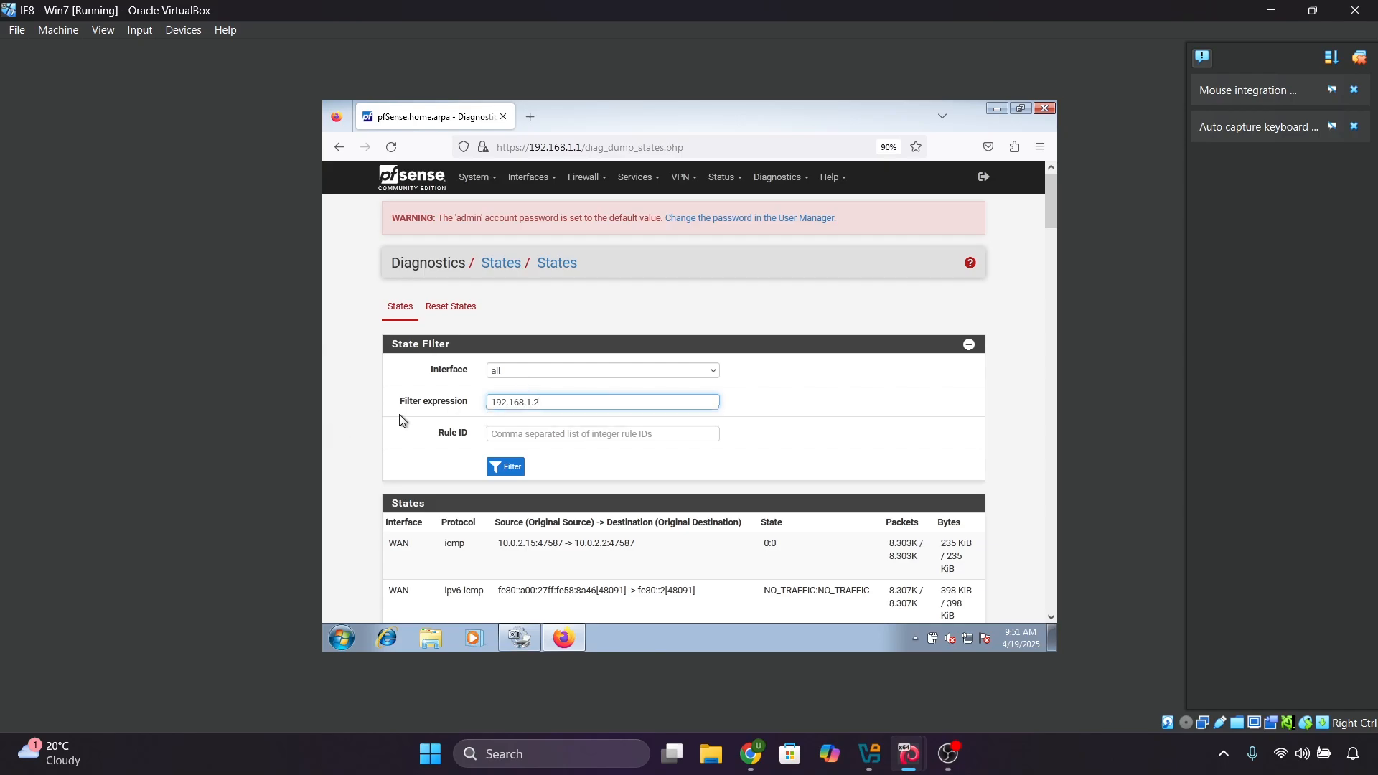
left_click(521, 468)
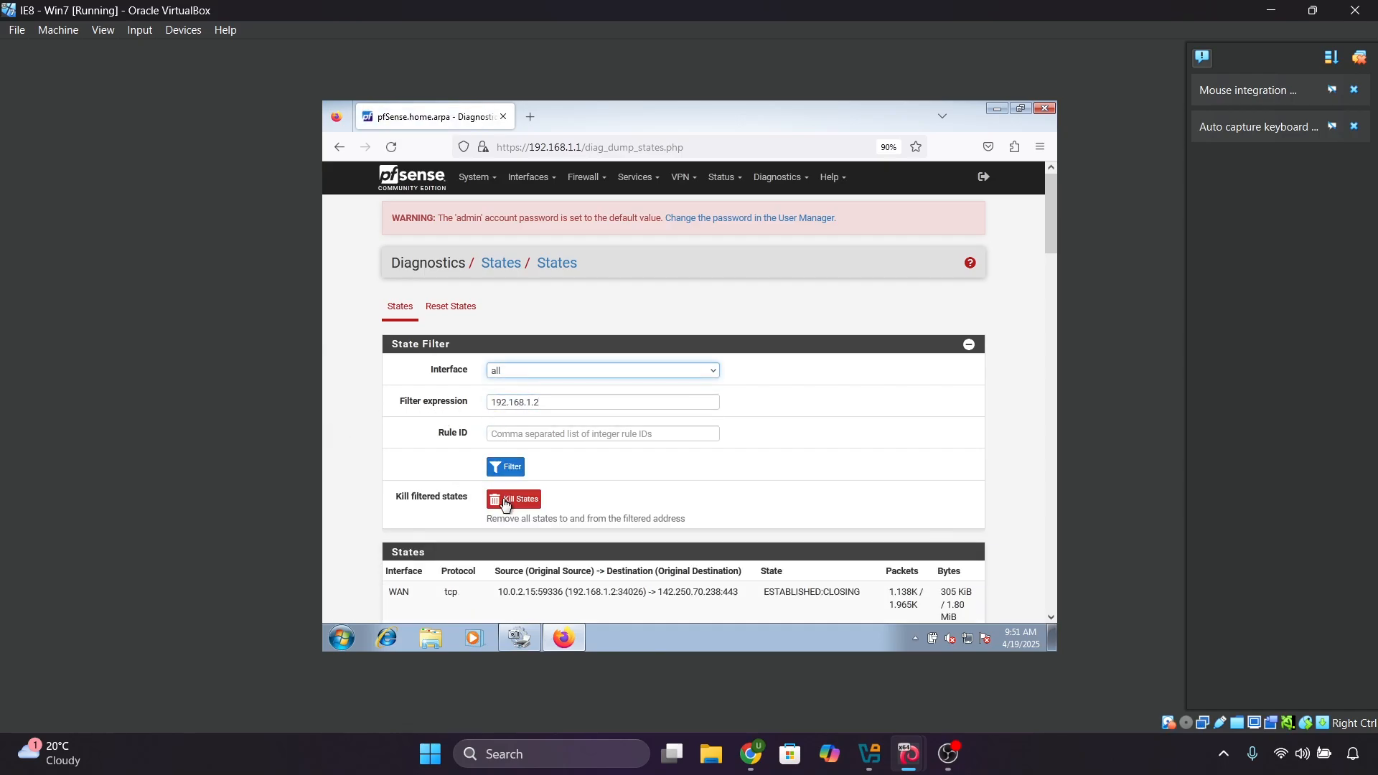
Step: Kill all filtered states for 192.168.1.2, confirming the removal, and repeat it once more
left_click(505, 503)
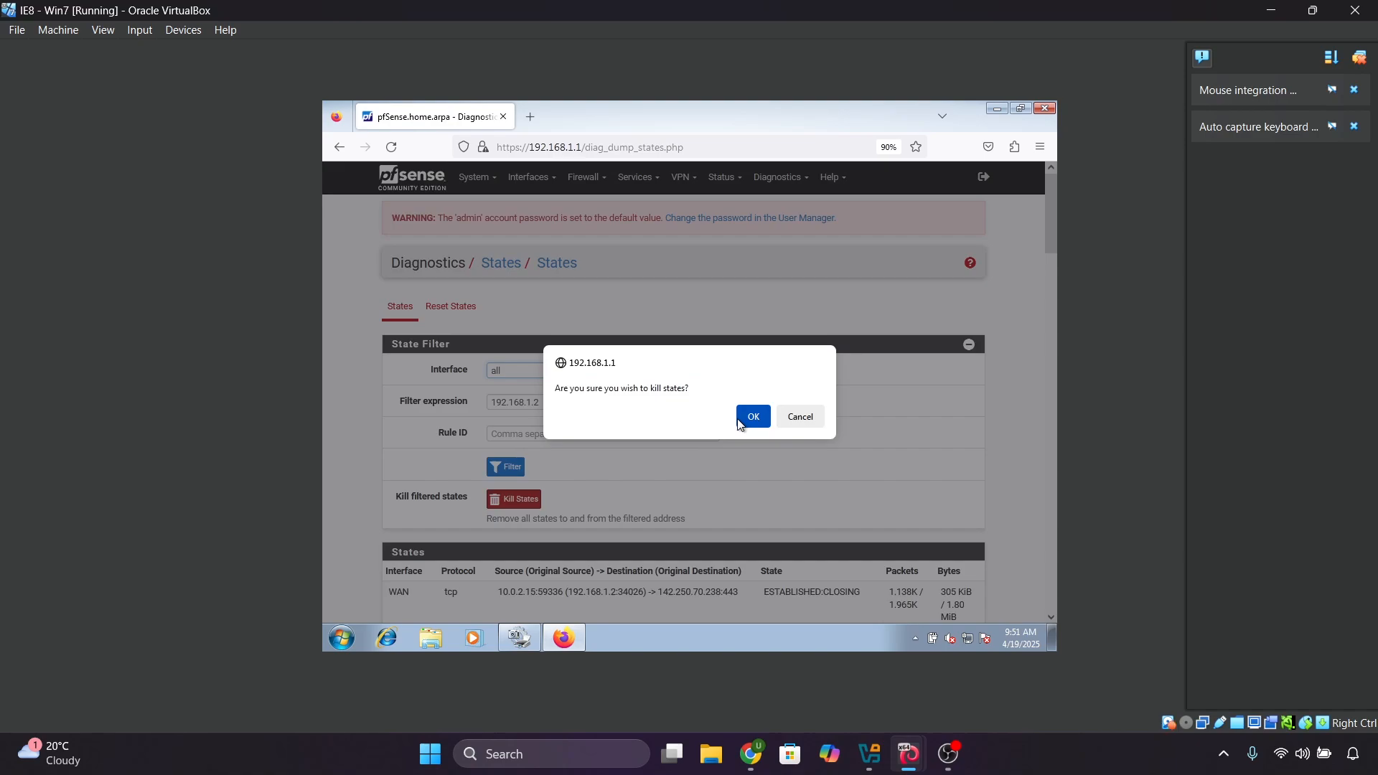
left_click(754, 417)
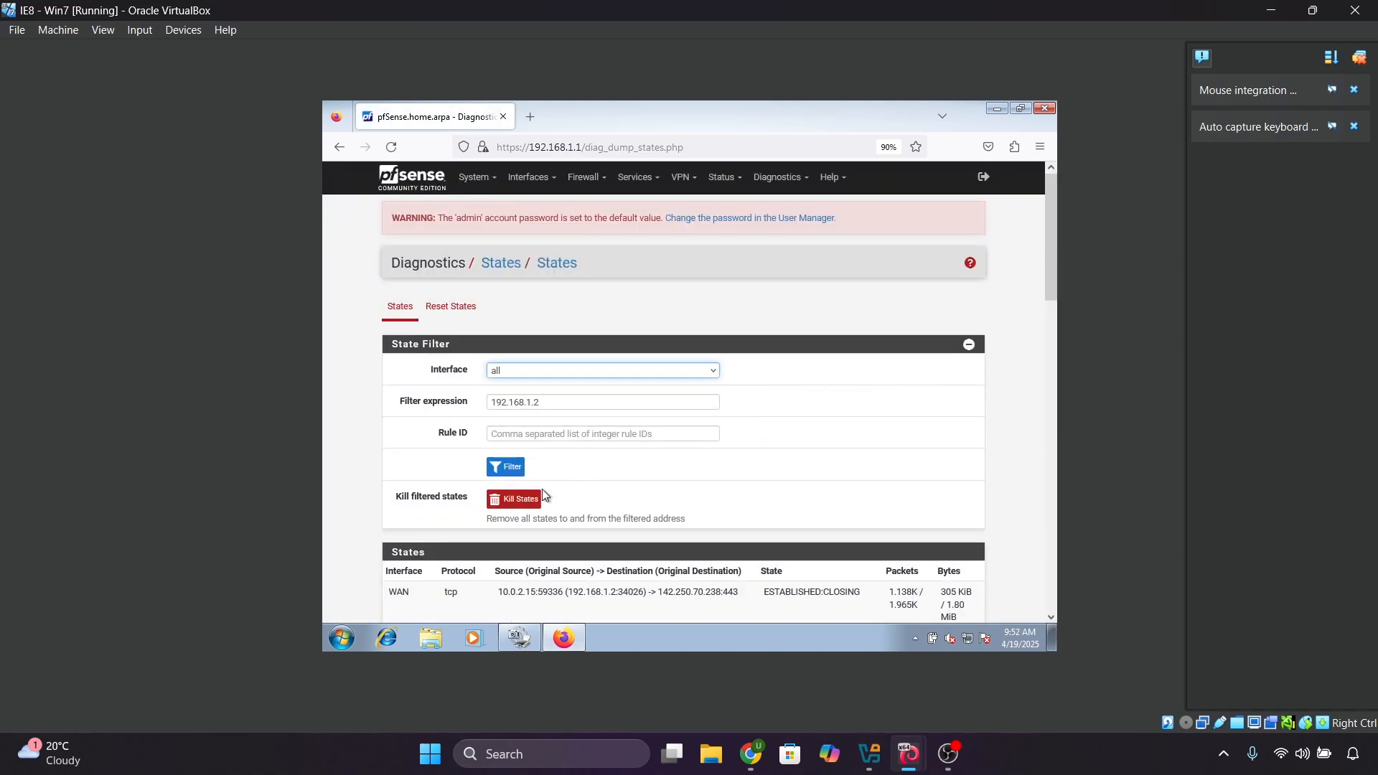
left_click(530, 503)
left_click(750, 408)
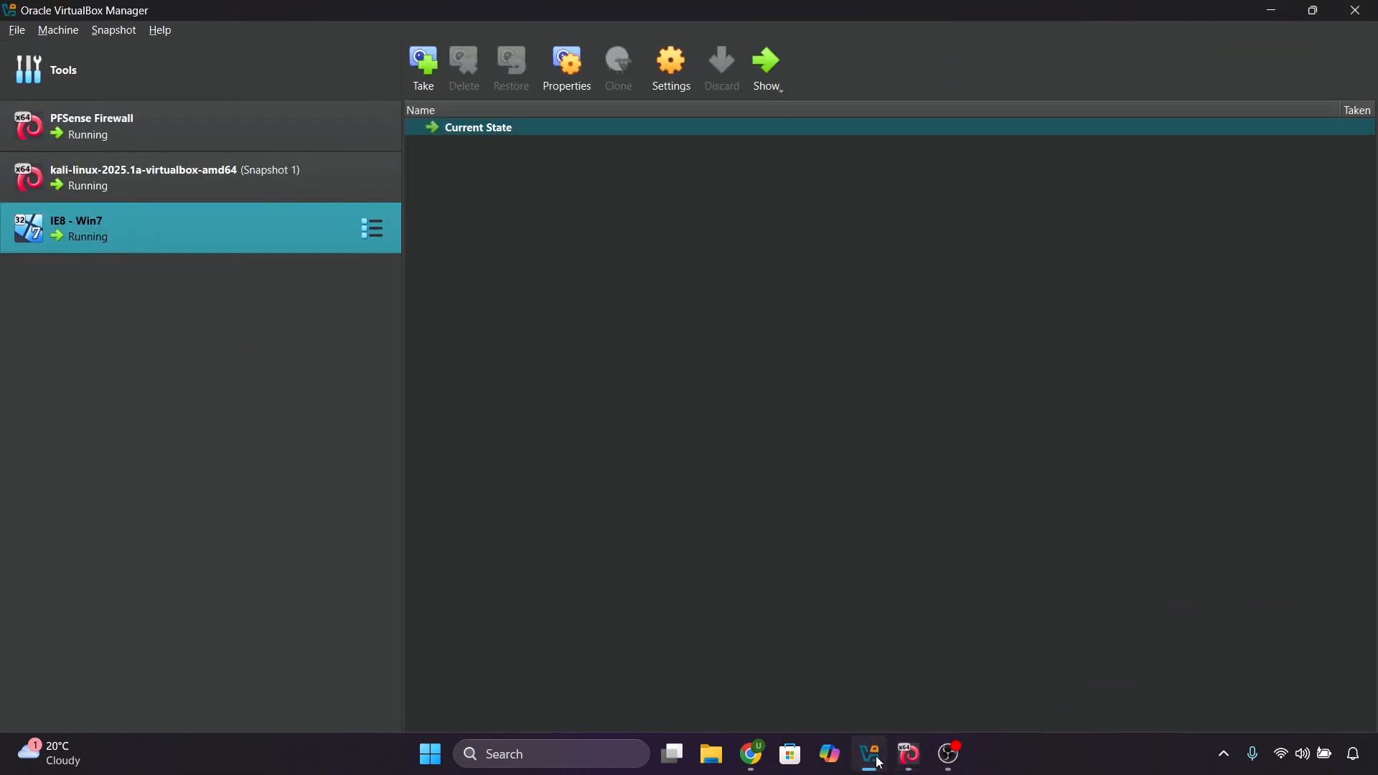
Step: Switch to the Kali Linux machine and try to open YouTube in a new Firefox tab
mouse_move(908, 752)
left_click(888, 689)
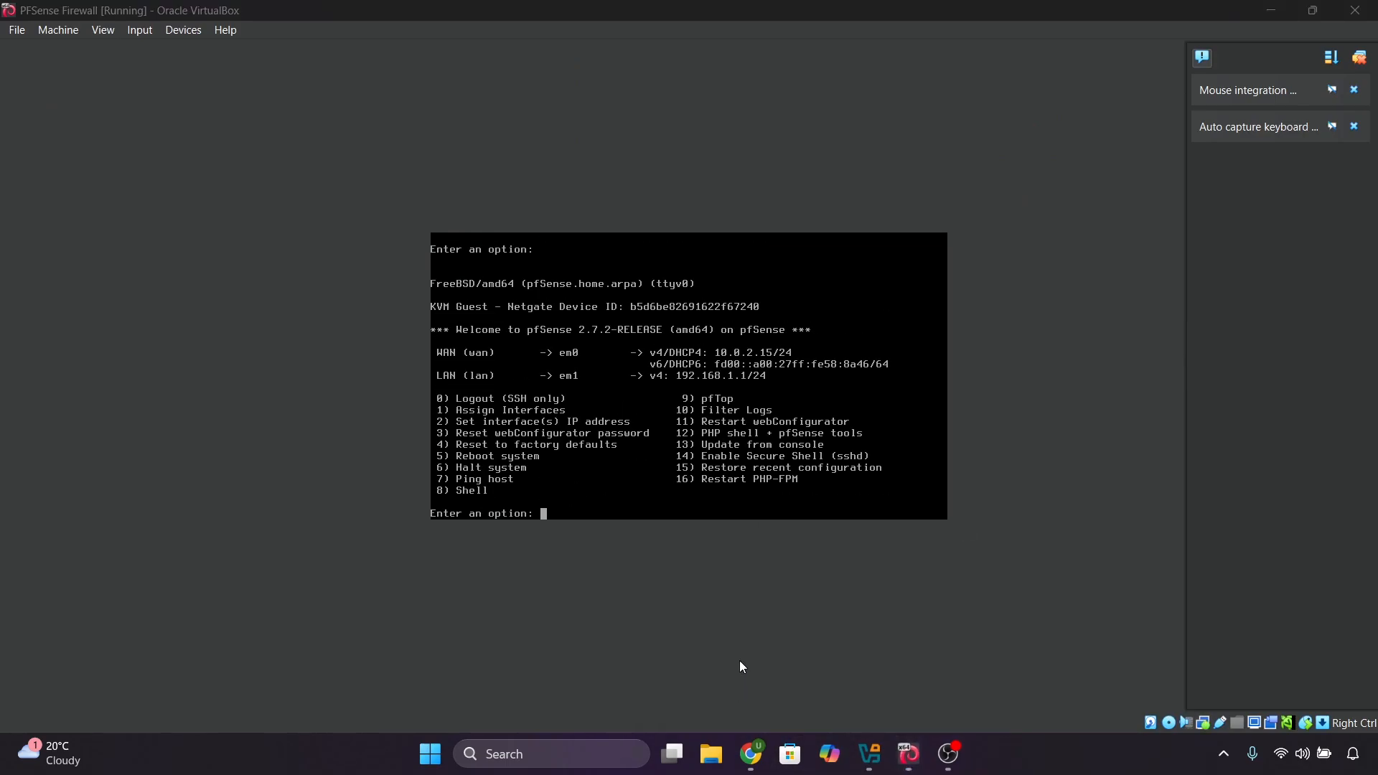
left_click(657, 707)
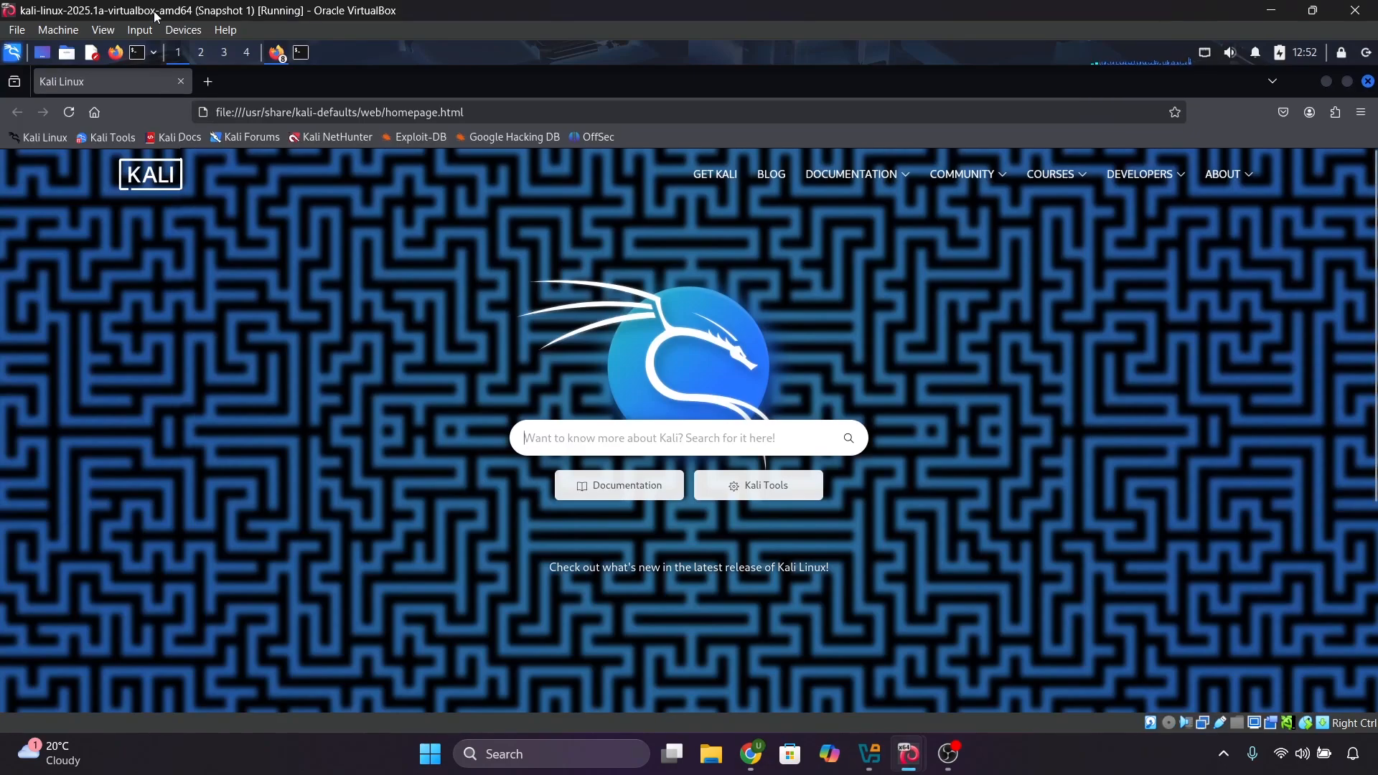
left_click(208, 81)
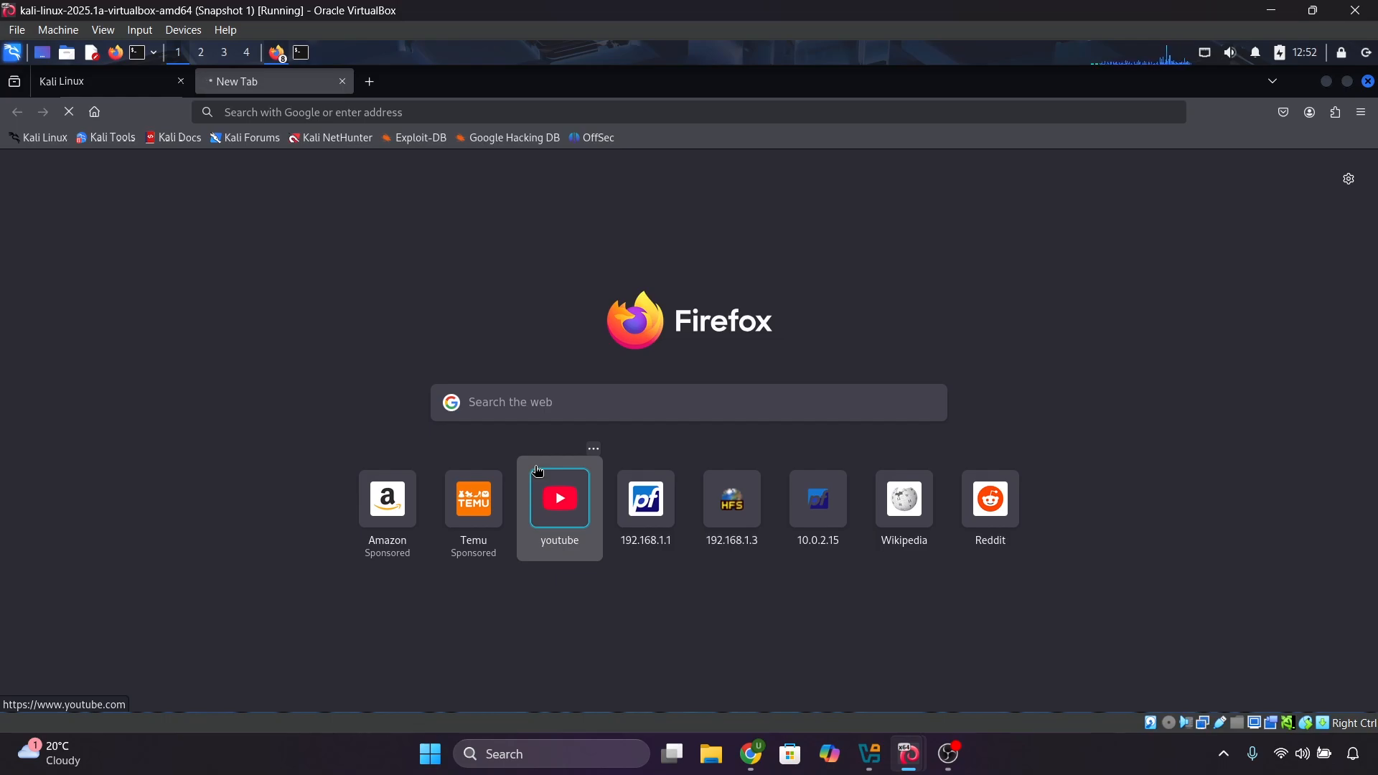
left_click(300, 54)
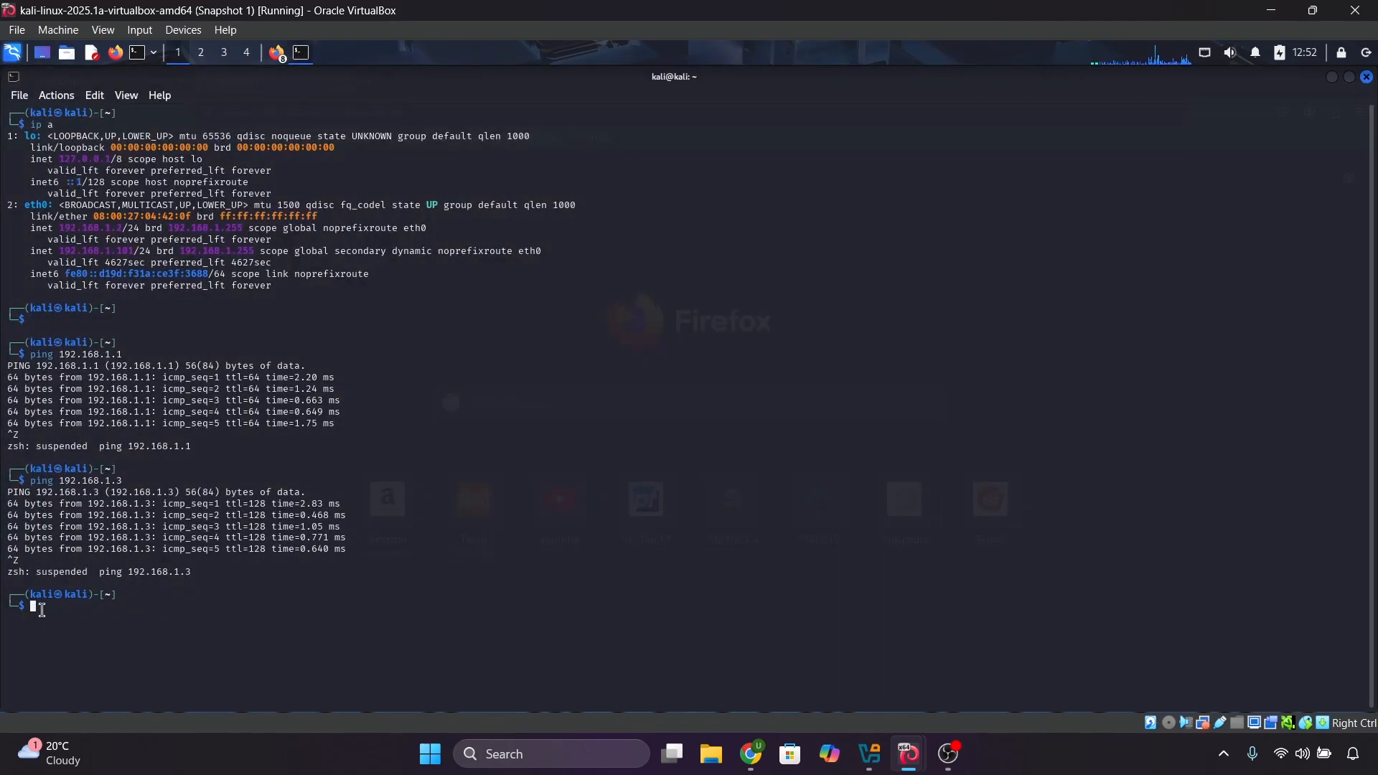
key("Up")
key("Up")
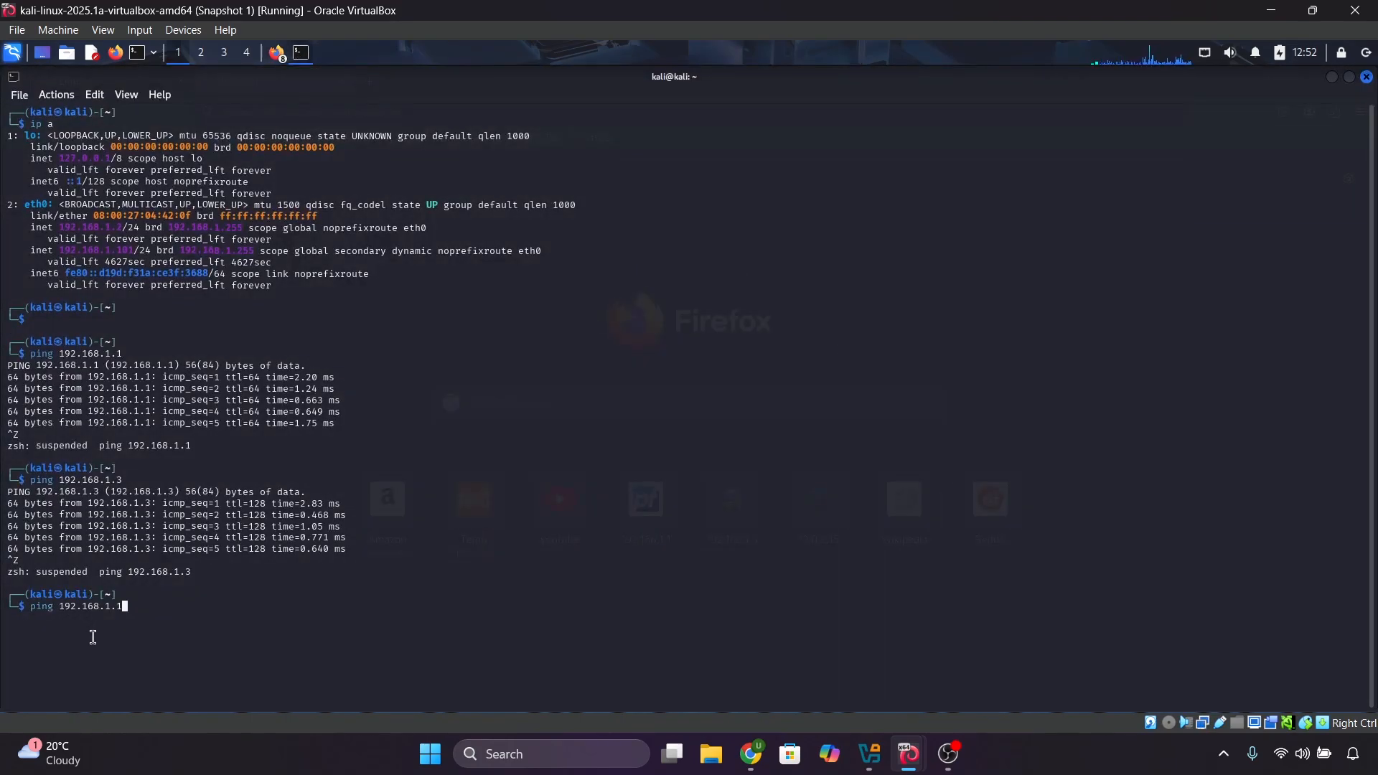
key("Down")
key("BackSpace")
key("BackSpace")
key("BackSpace")
key("BackSpace")
key("BackSpace")
key("BackSpace")
key("BackSpace")
key("BackSpace")
key("BackSpace")
key("BackSpace")
key("BackSpace")
key("BackSpace")
type("www")
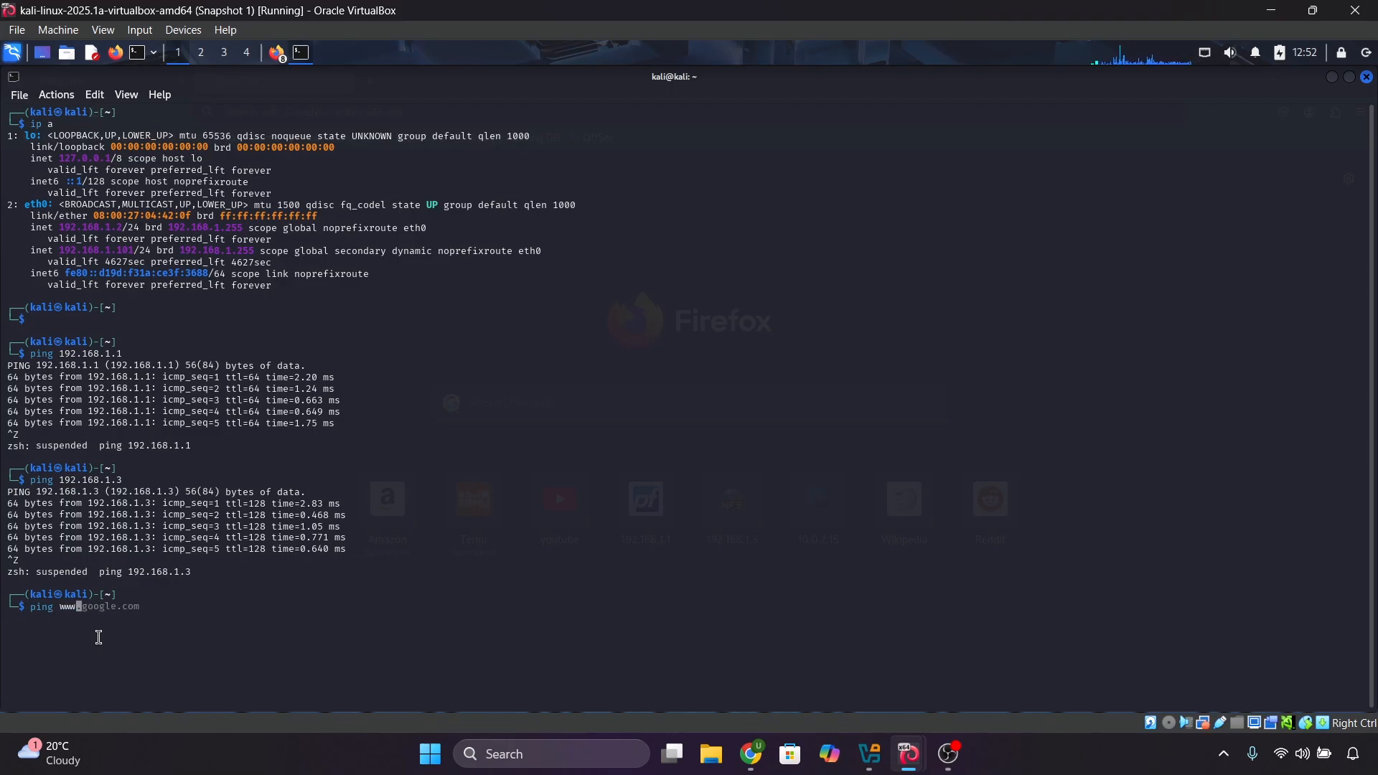
type(".google.com")
key("Return")
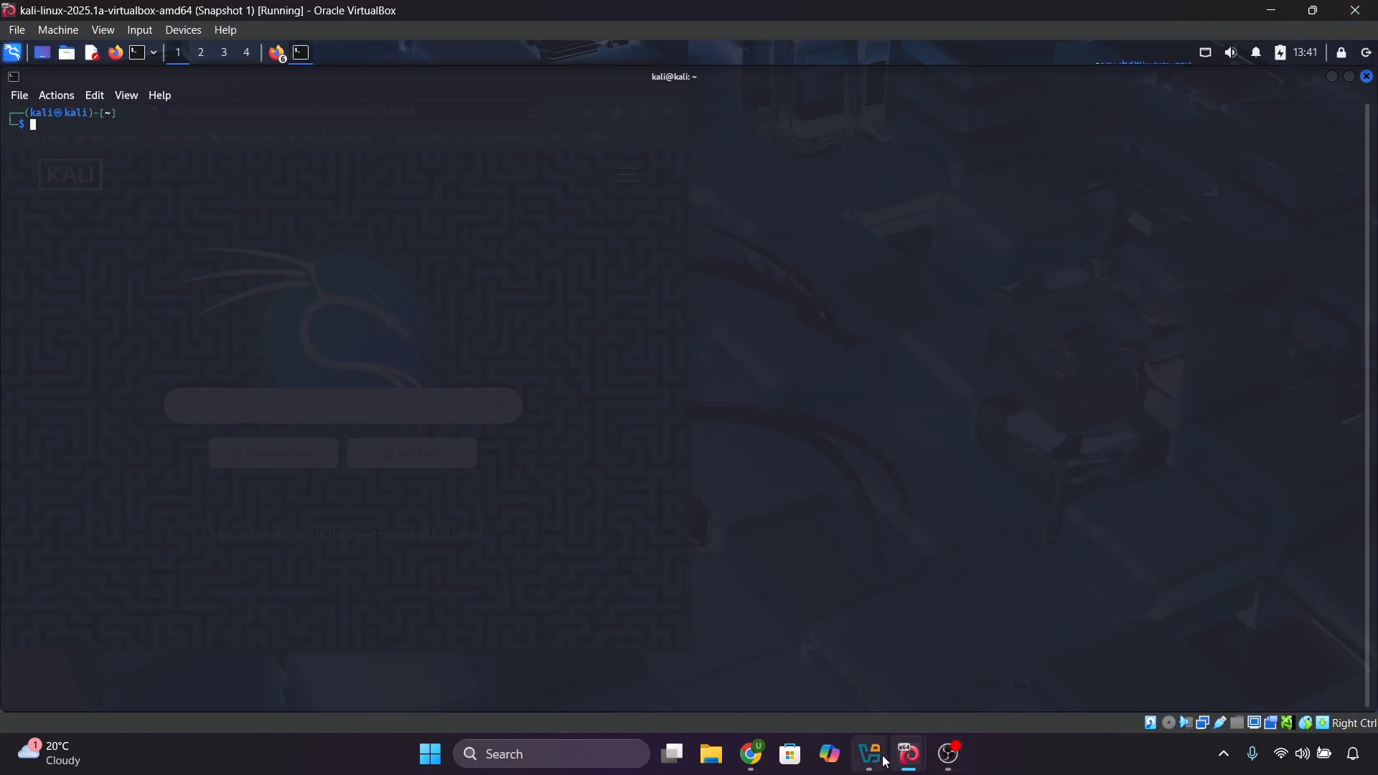
Step: Switch to the IE8 - Win7 machine and open the LAN firewall rules in the pfSense web interface
mouse_move(885, 761)
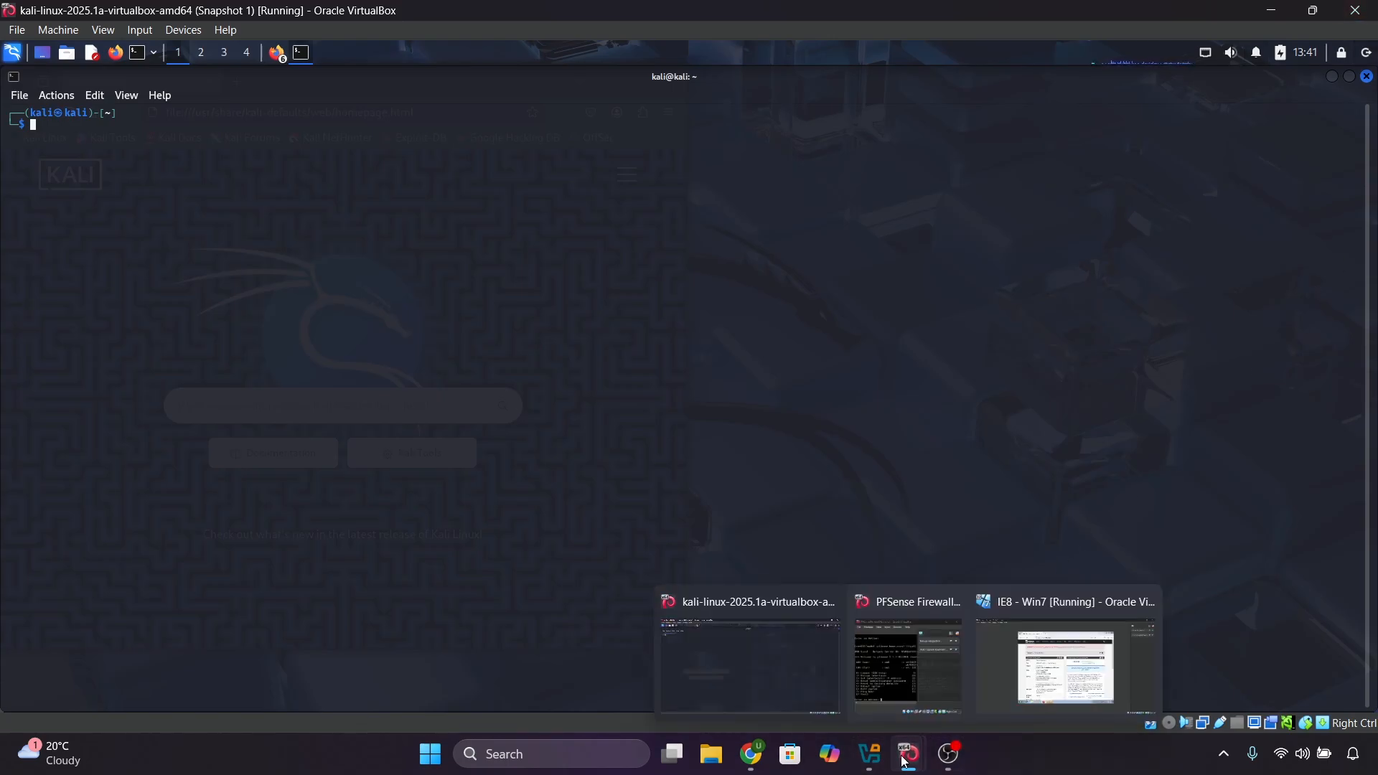
left_click(1000, 678)
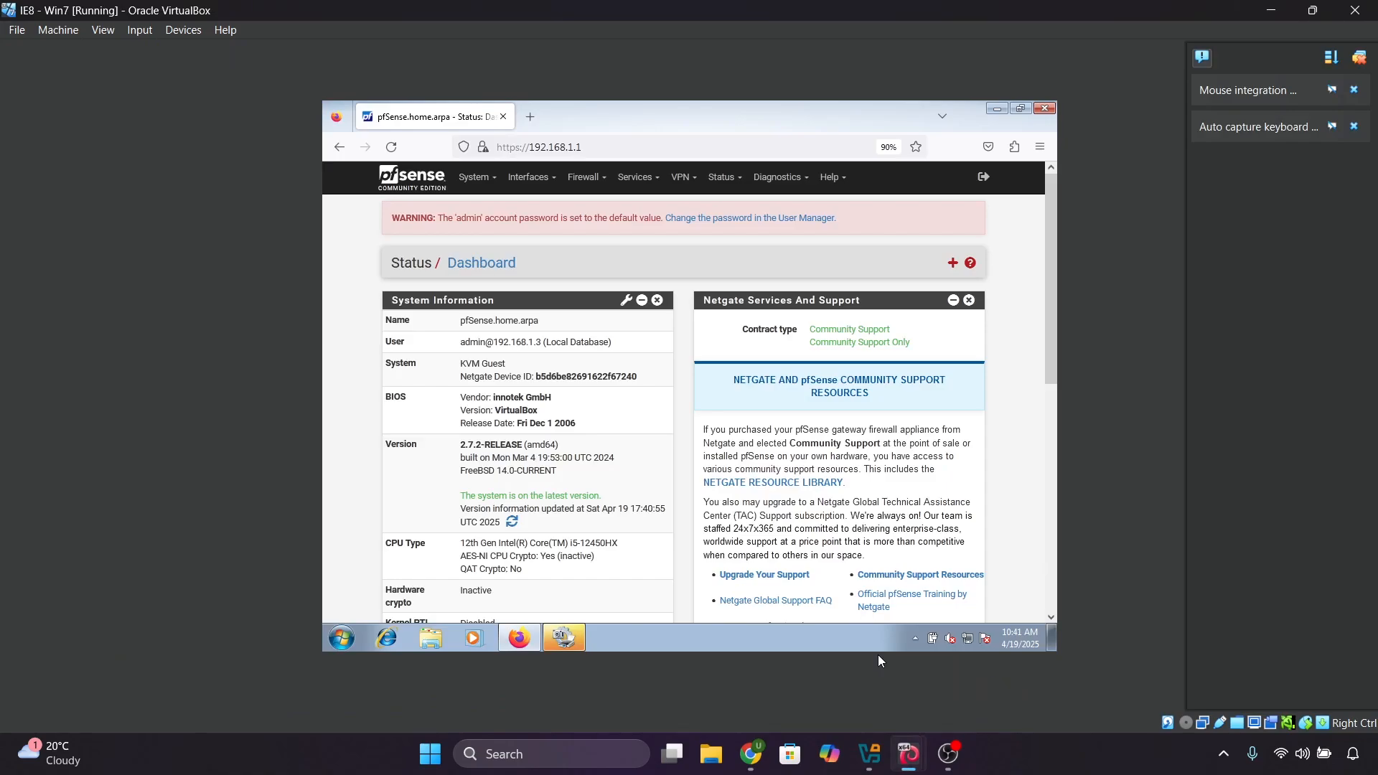
left_click(585, 178)
left_click(583, 251)
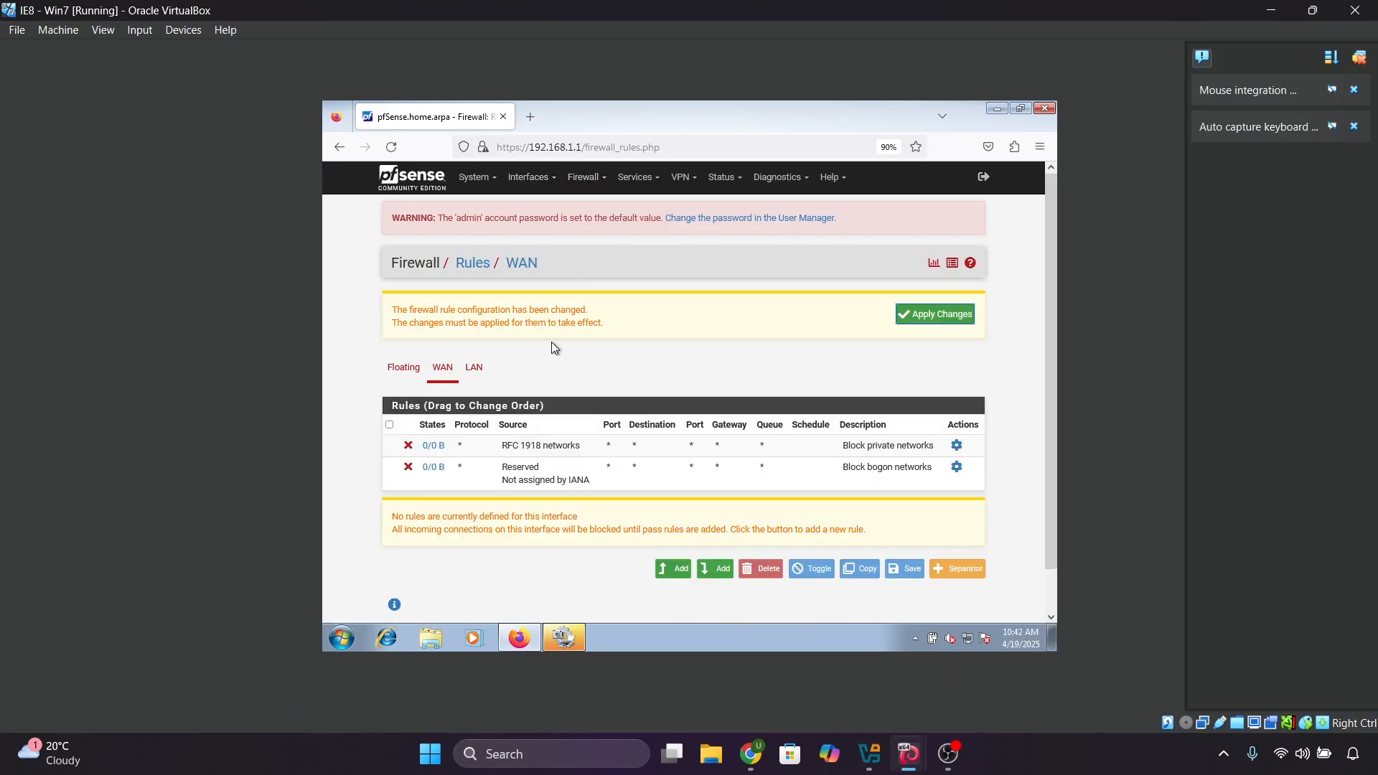
left_click(475, 368)
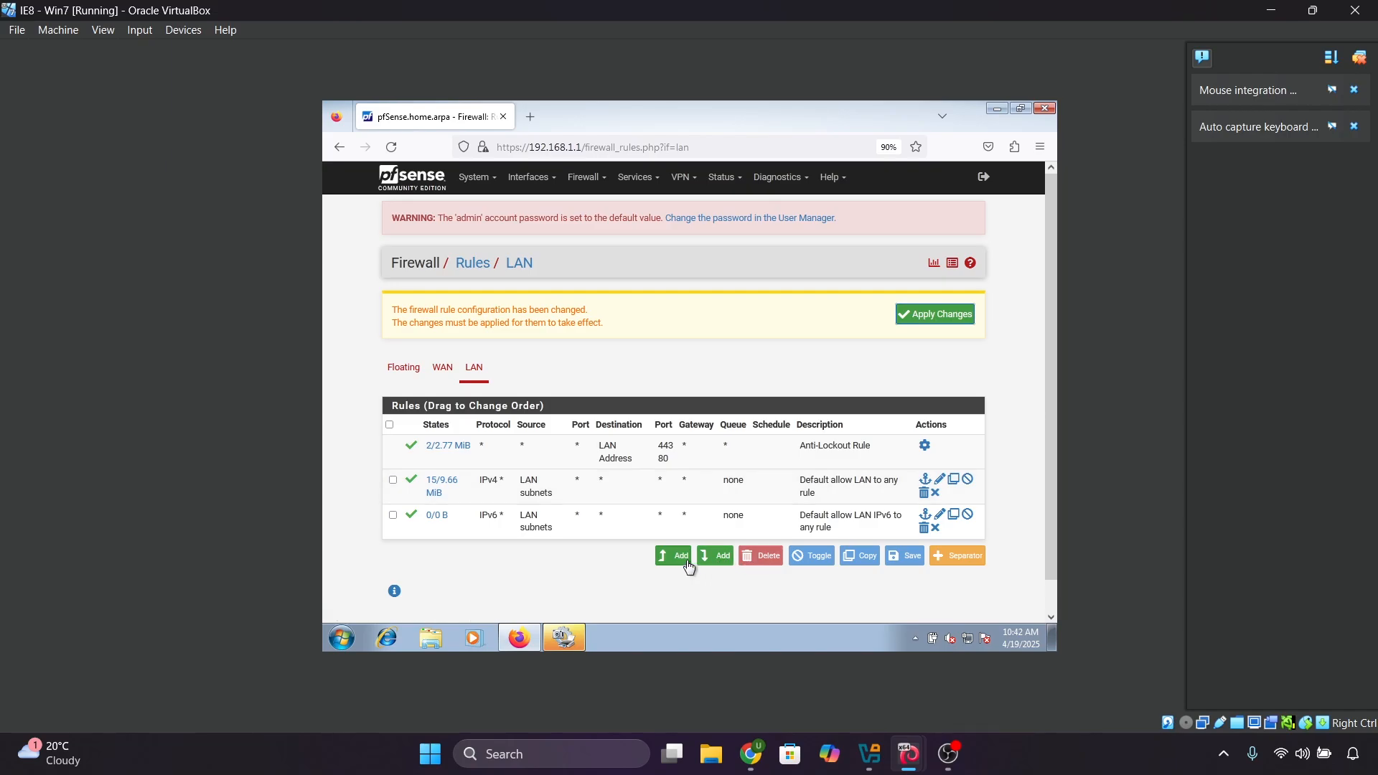
Step: Add a new rule at the top of the LAN rule list with action Block and protocol TCP/UDP
left_click(401, 486)
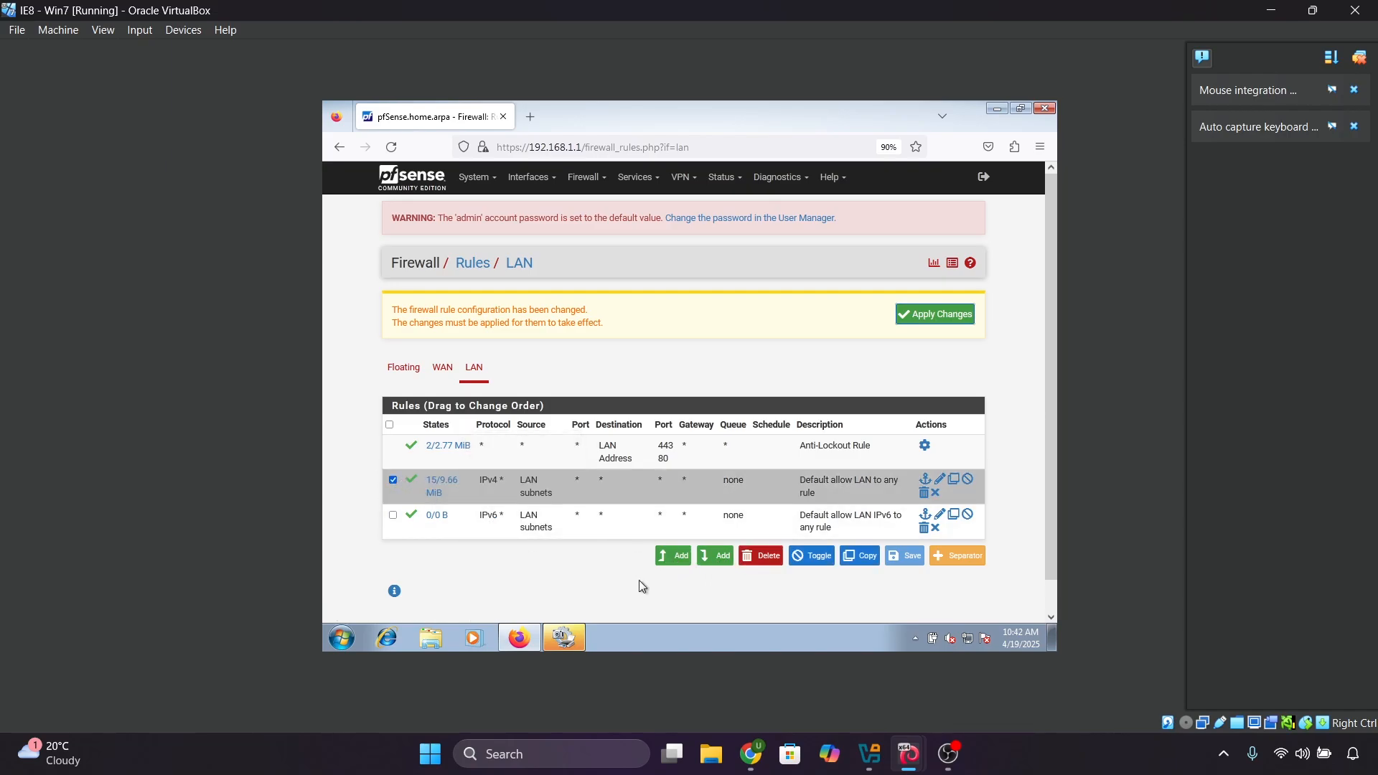
left_click(675, 558)
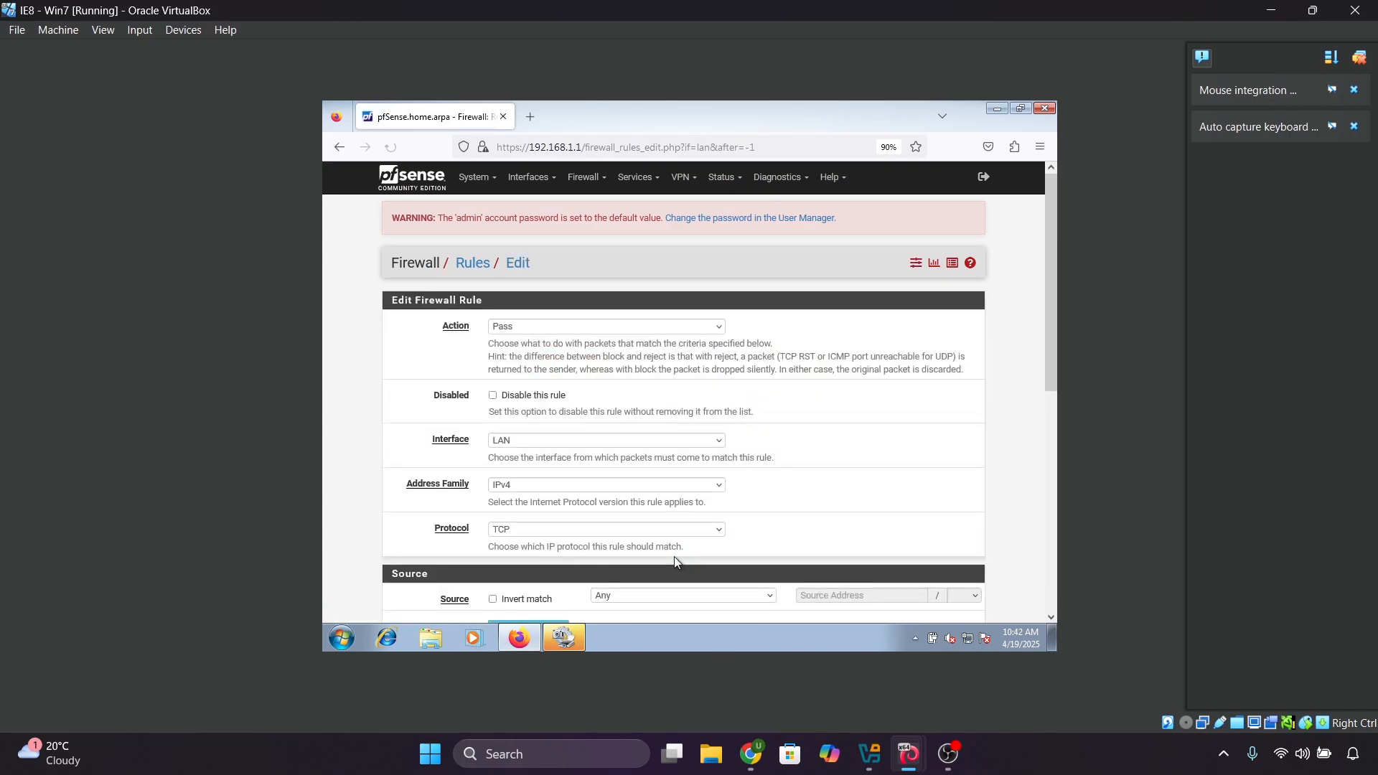
left_click(507, 327)
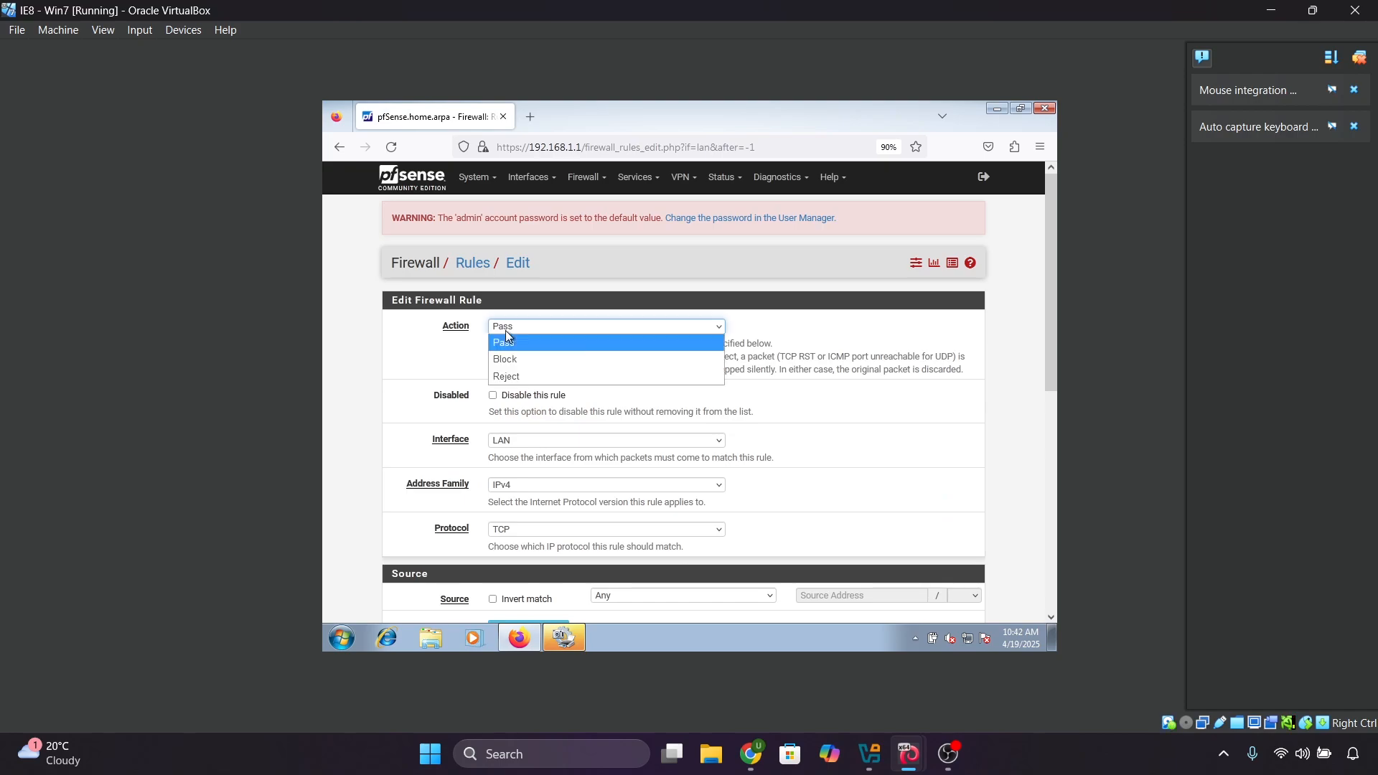
left_click(506, 359)
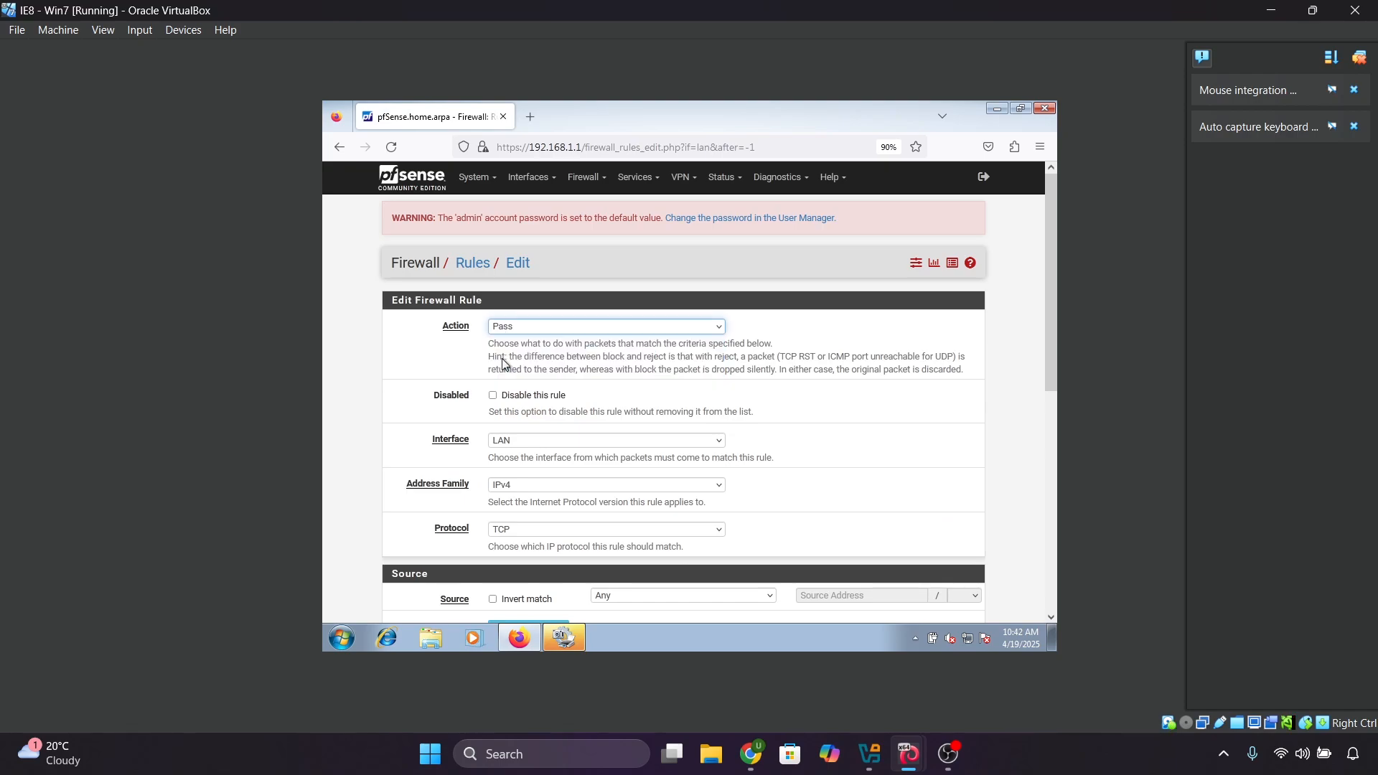
left_click(507, 532)
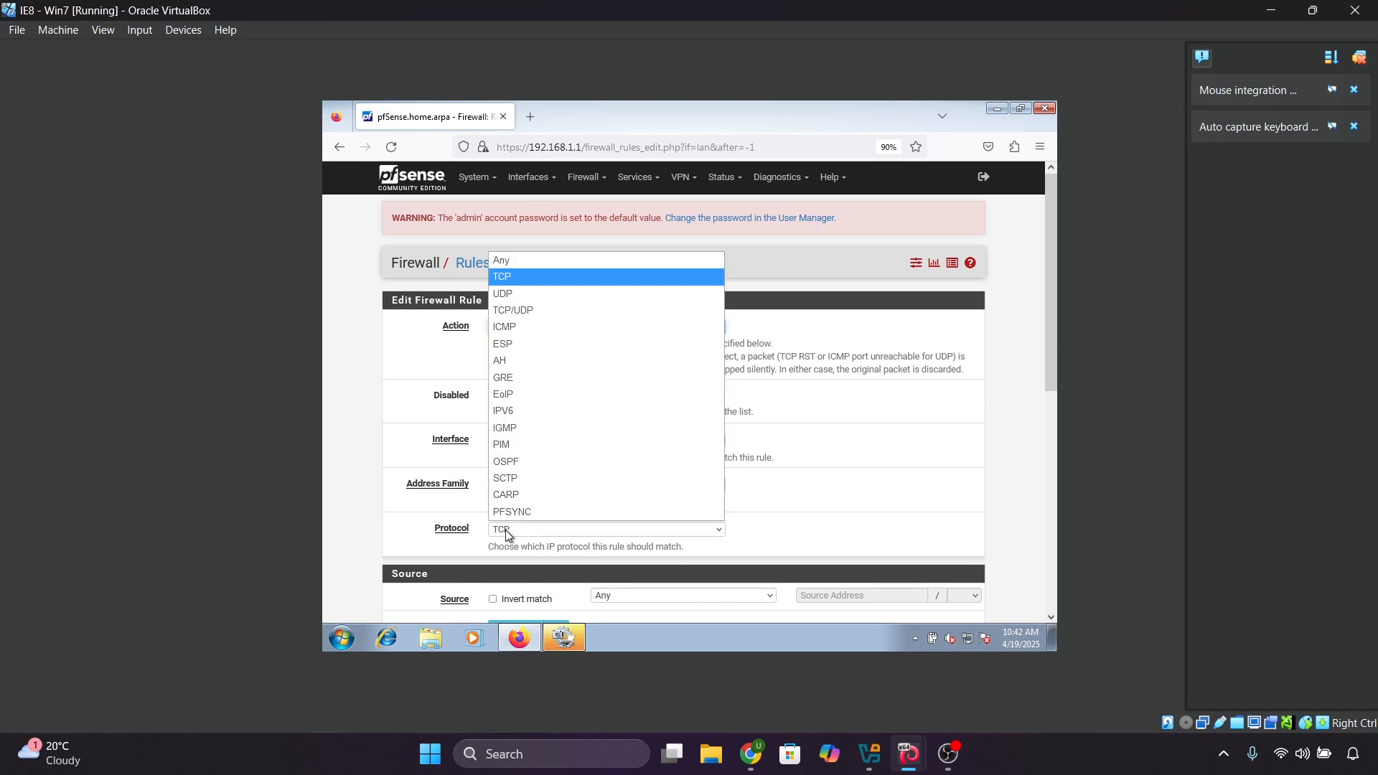
left_click(523, 313)
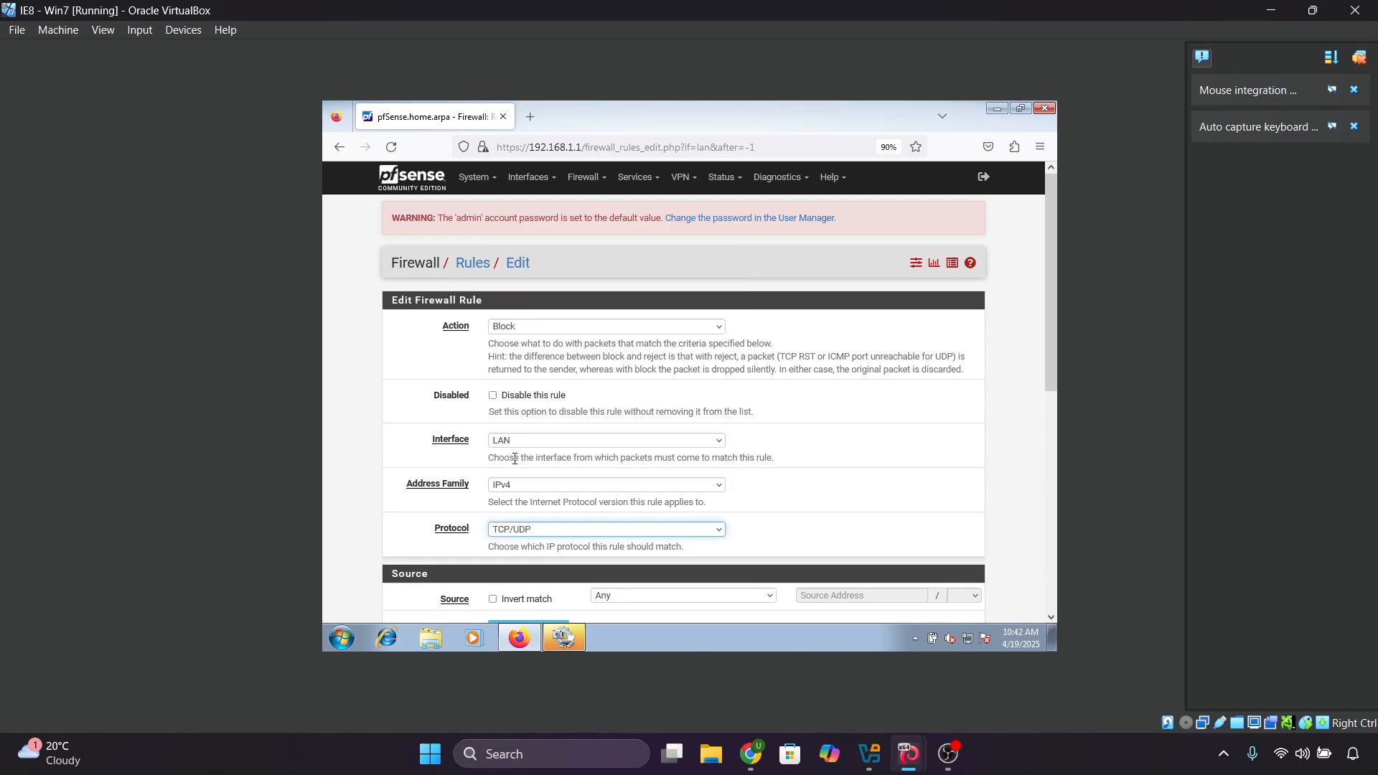
Step: Set the rule's source to Address or Alias with the address 192.168.1.2
scroll(553, 468, "down", 2)
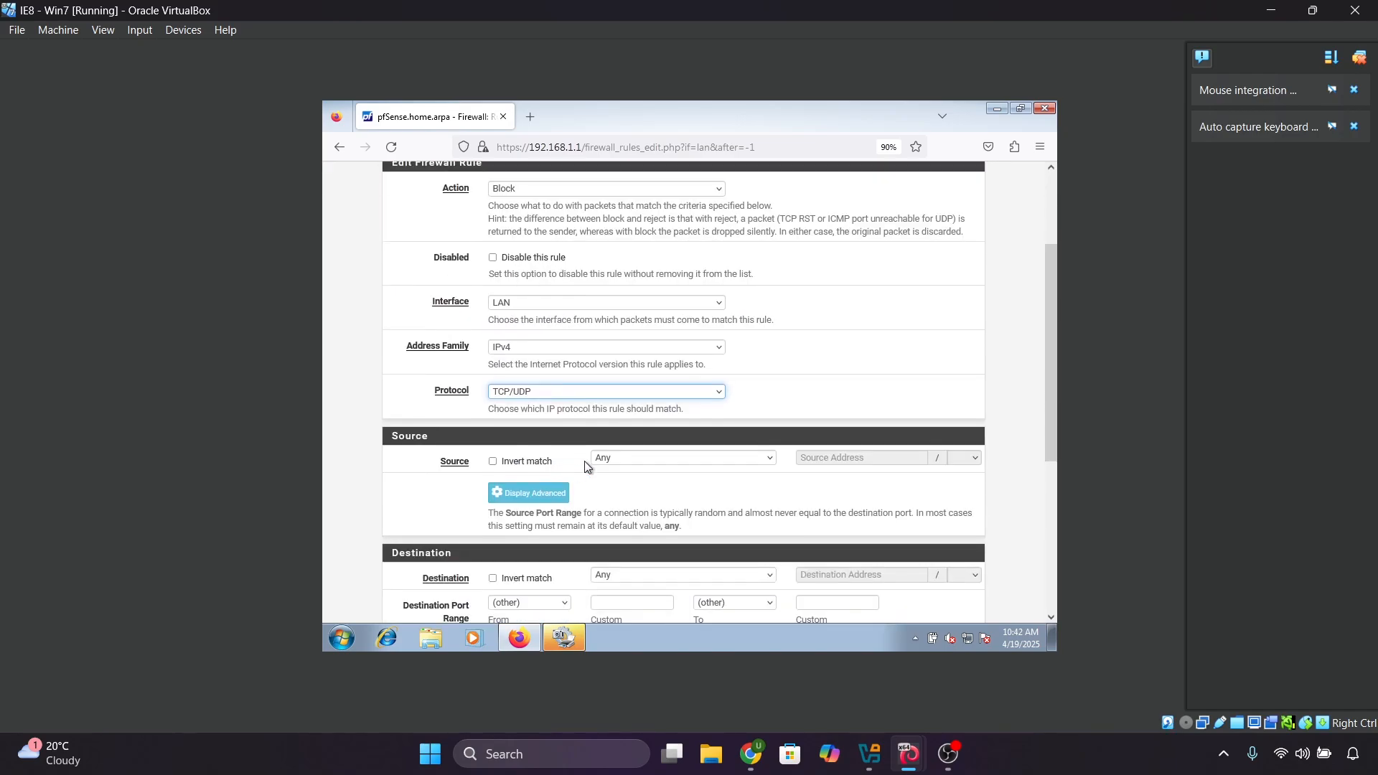
left_click(720, 461)
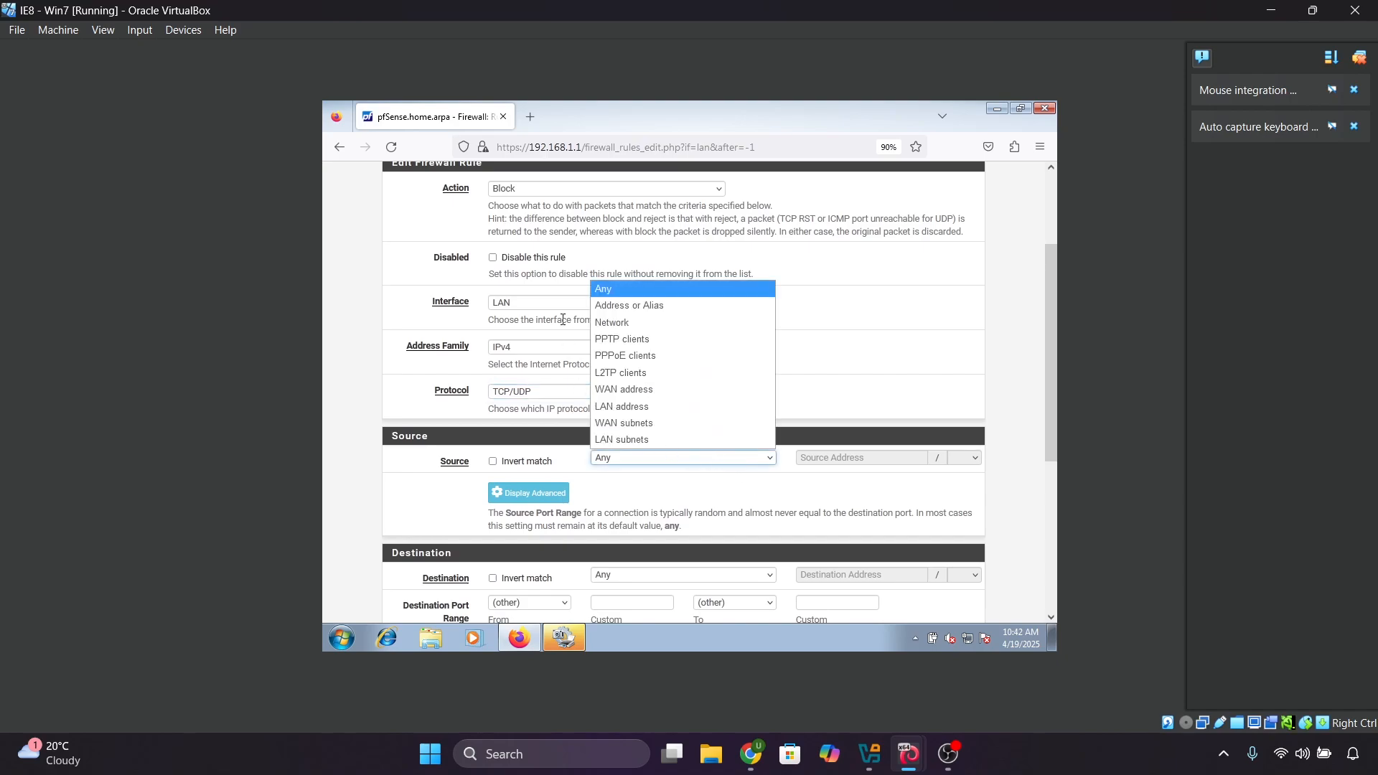
left_click(616, 306)
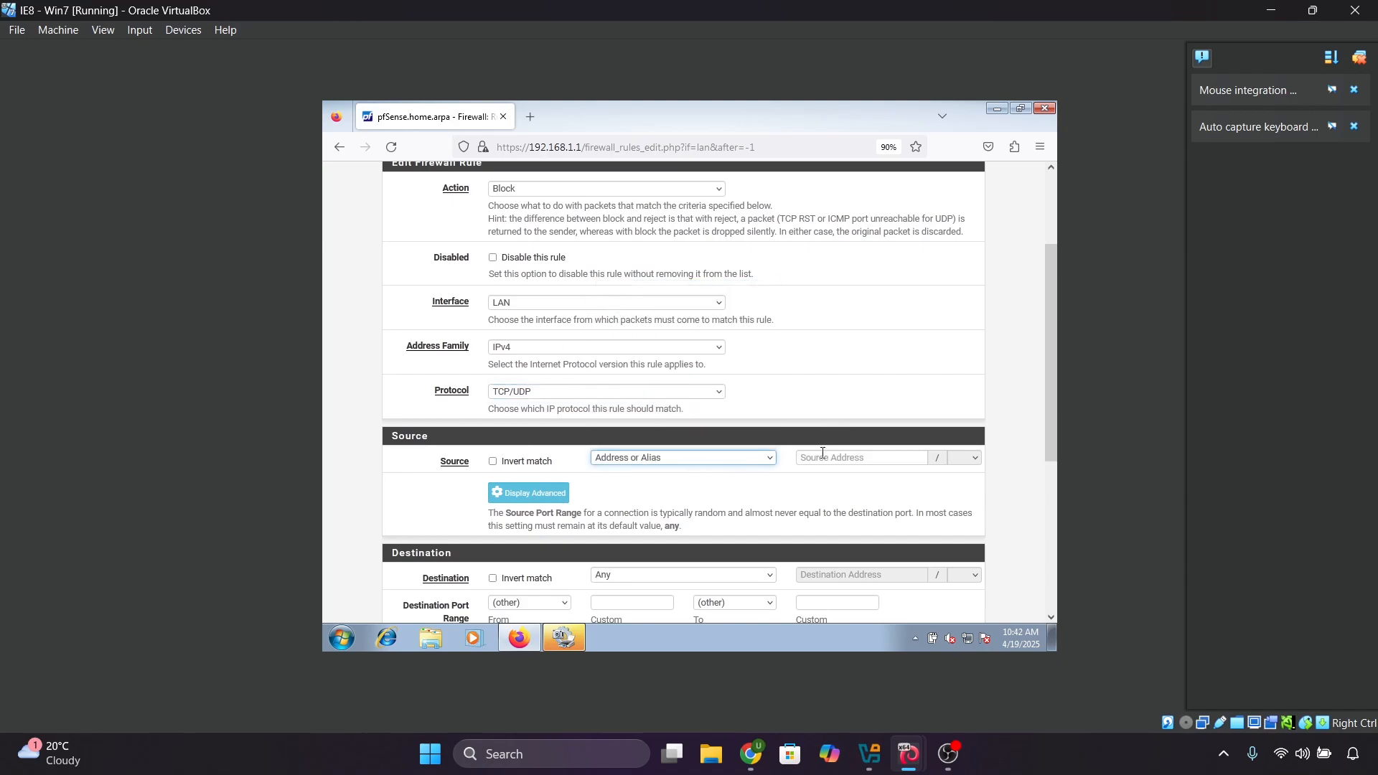
left_click(823, 452)
type("19")
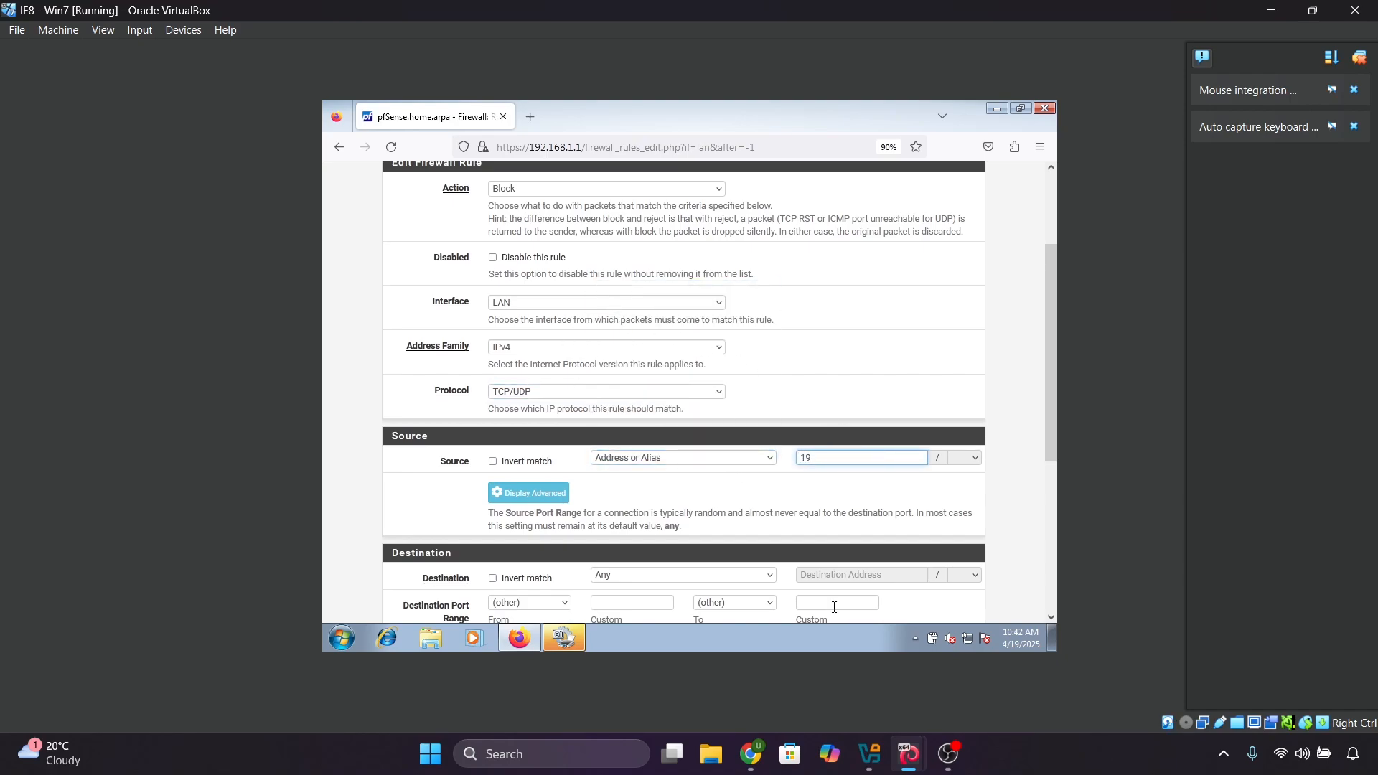
type("2.168.1.2")
Step: Set the rule's custom destination port range from 6881 to 6889
scroll(510, 500, "down", 1)
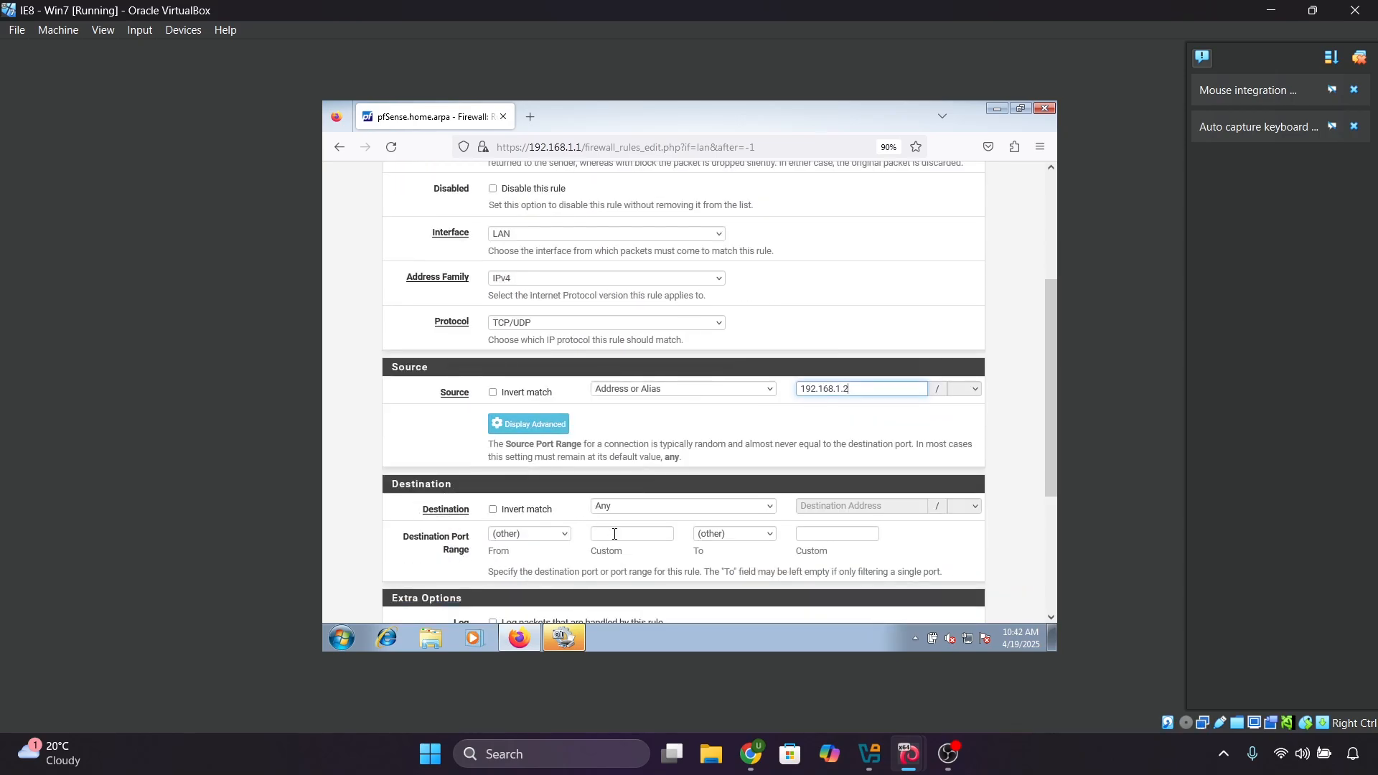
left_click(614, 534)
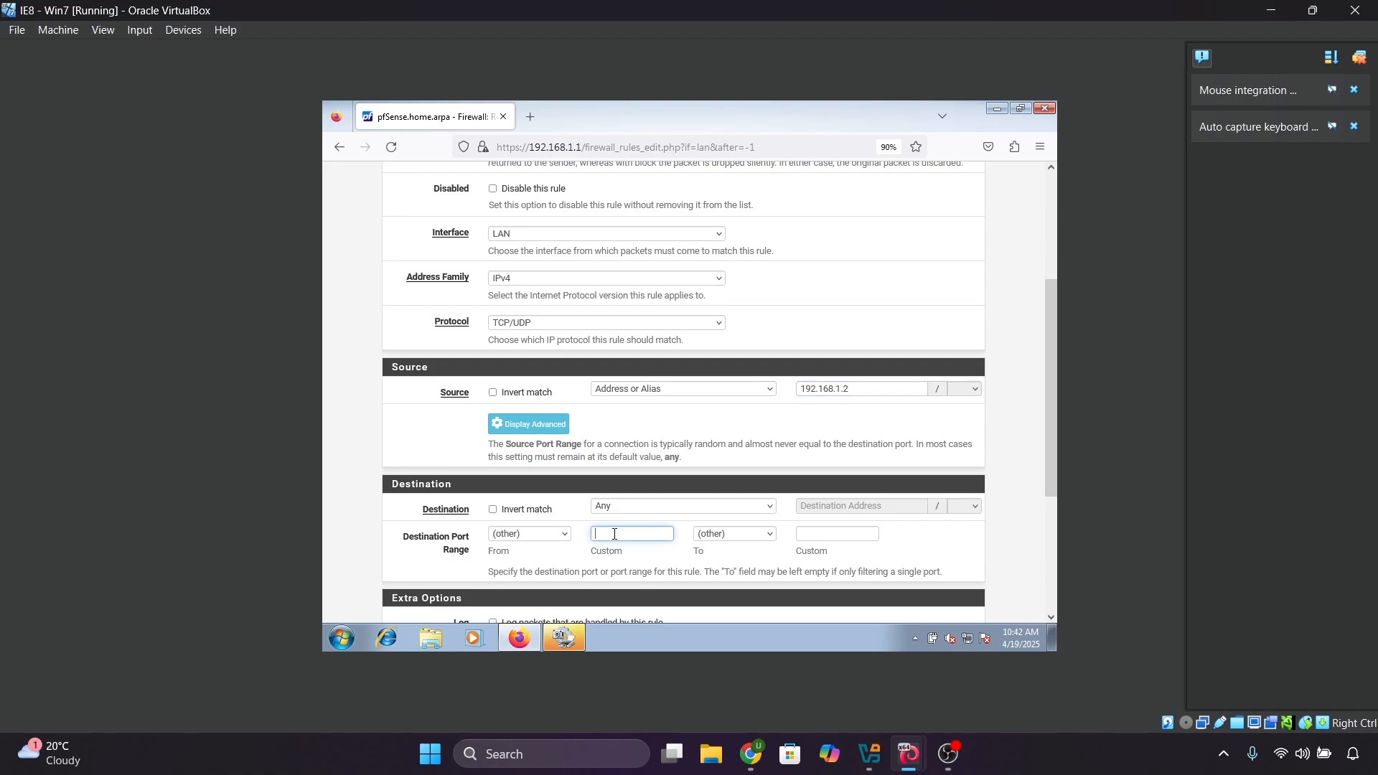
type("6881")
left_click(817, 541)
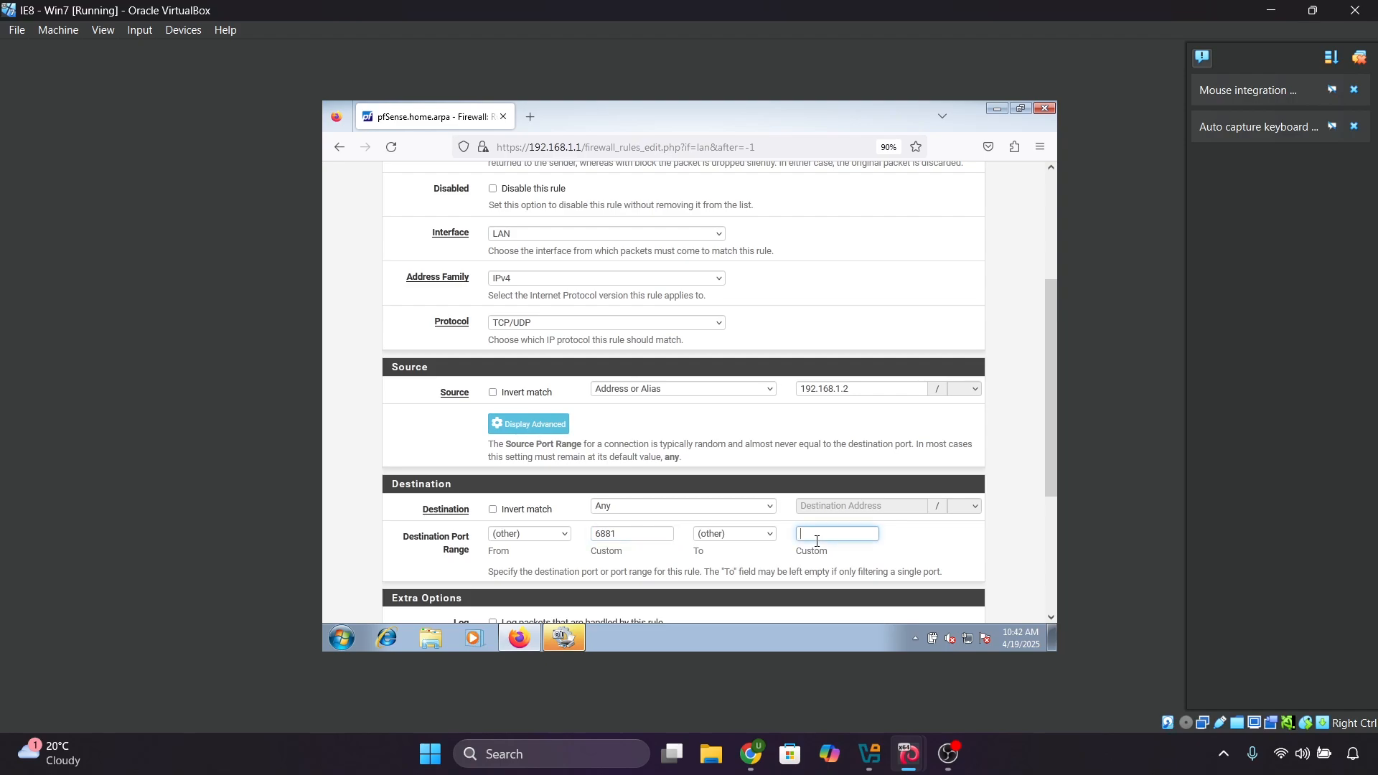
type("6880")
Step: Enable packet logging for the rule, save it and apply the firewall changes
scroll(721, 485, "down", 2)
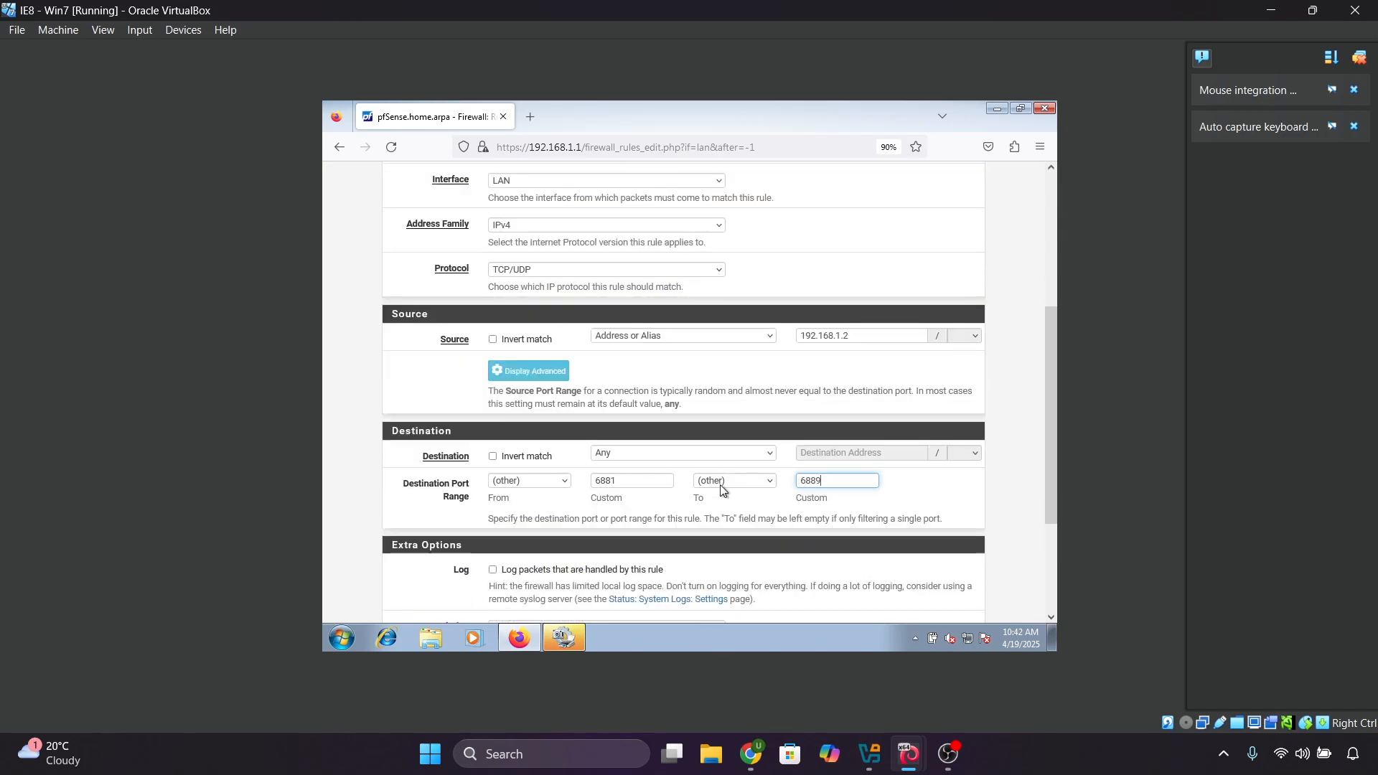
scroll(706, 507, "down", 4)
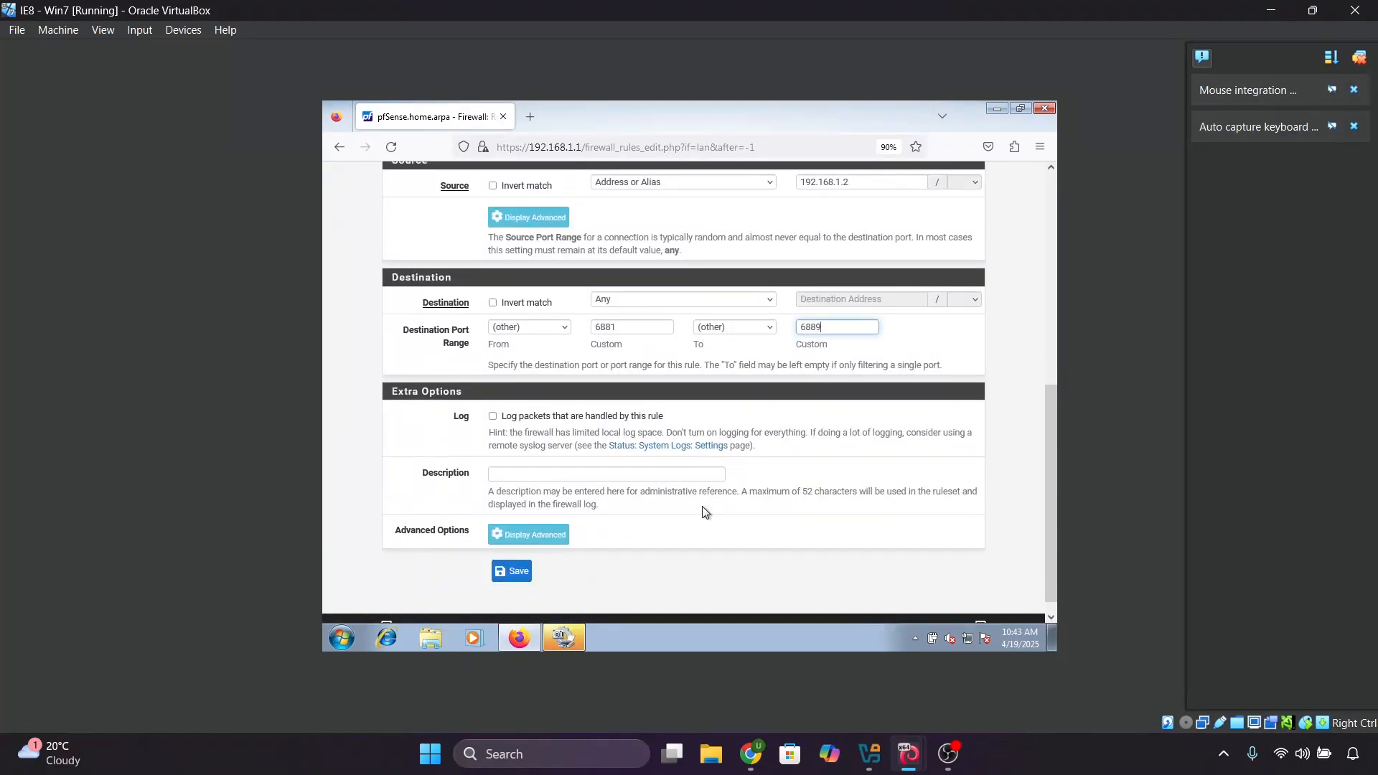
left_click(494, 418)
left_click(513, 578)
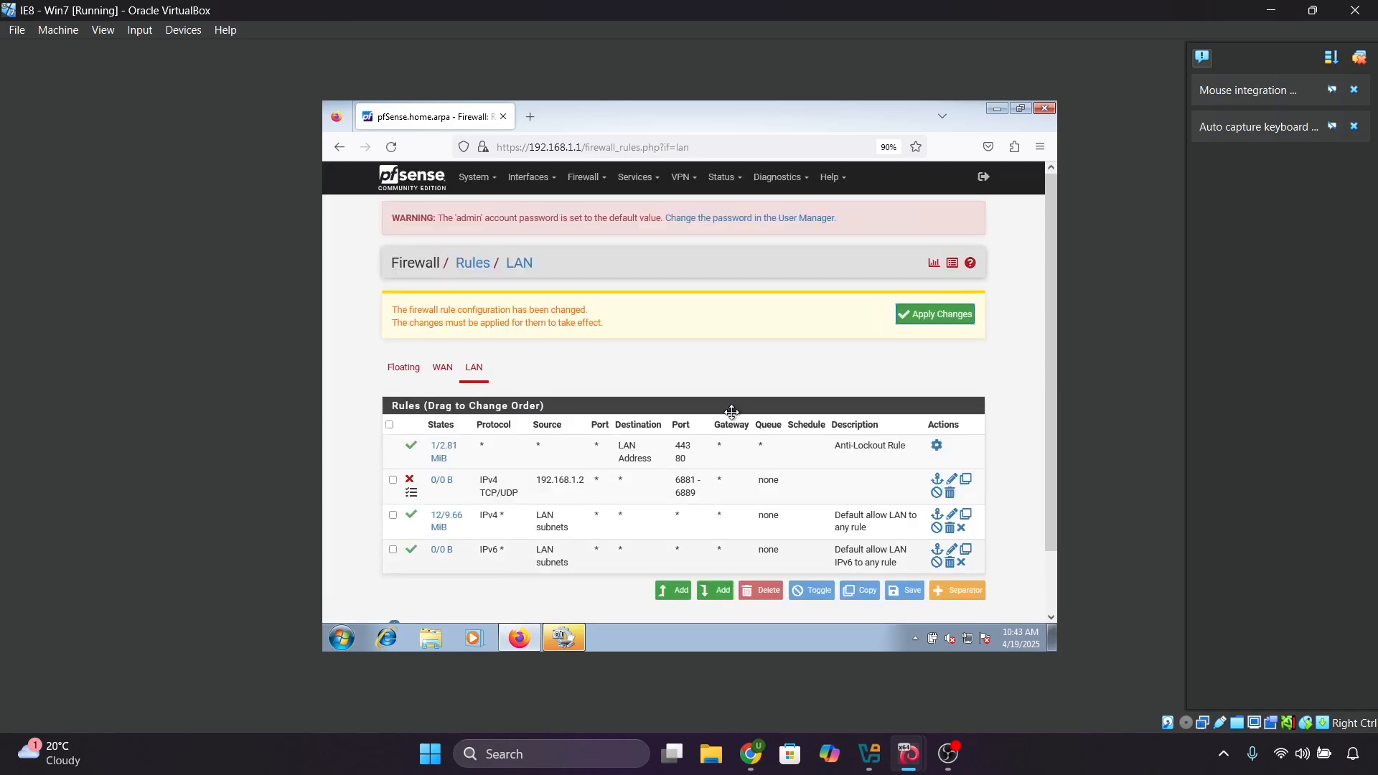
left_click(922, 316)
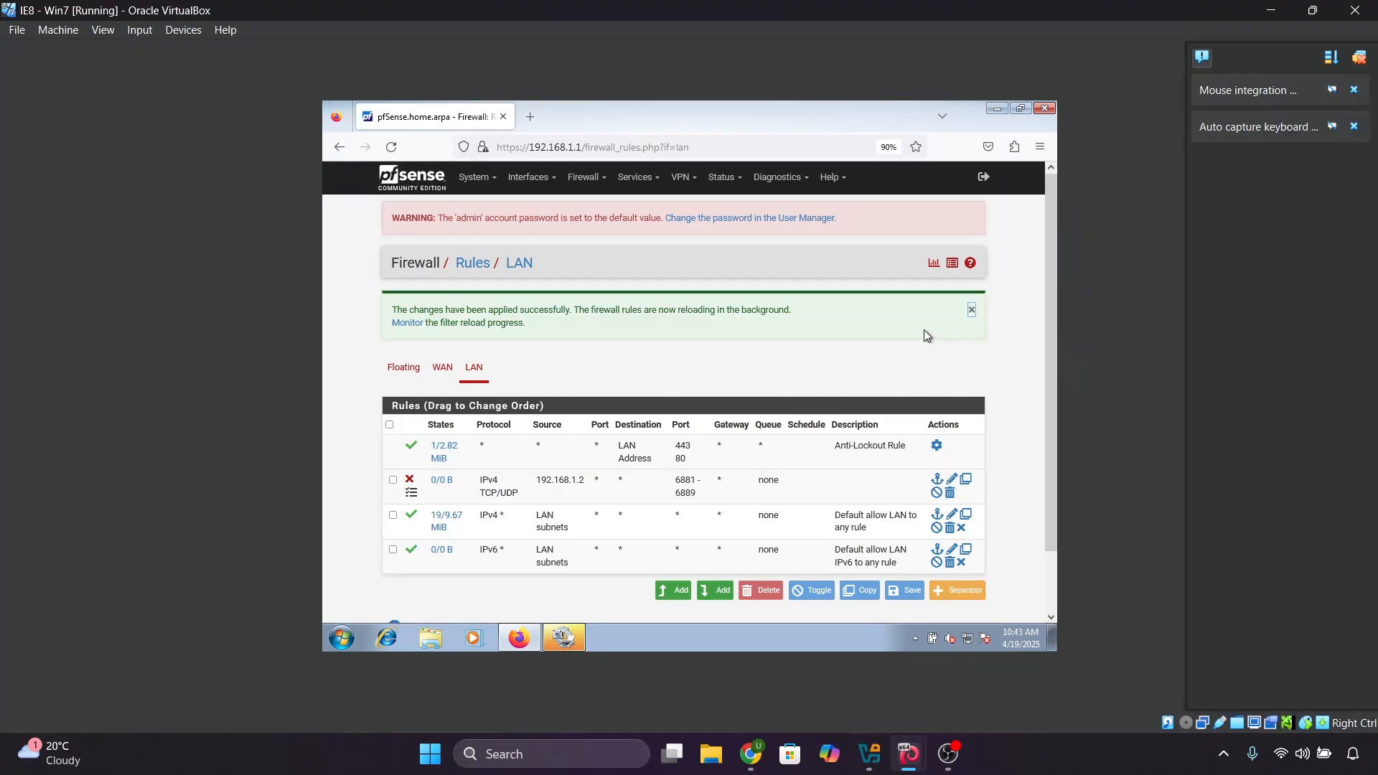
Step: Switch to the Kali Linux machine and run the copied command in its terminal
mouse_move(906, 765)
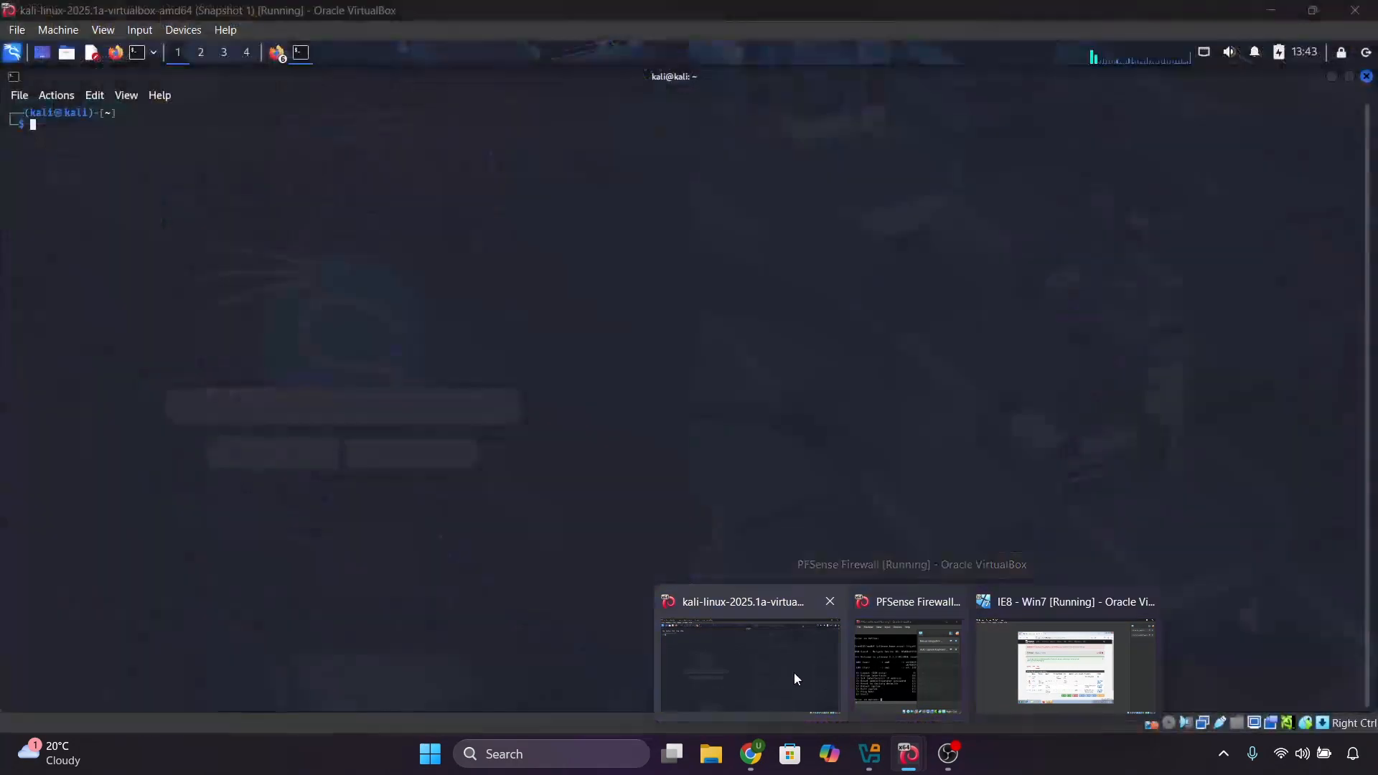
left_click(794, 673)
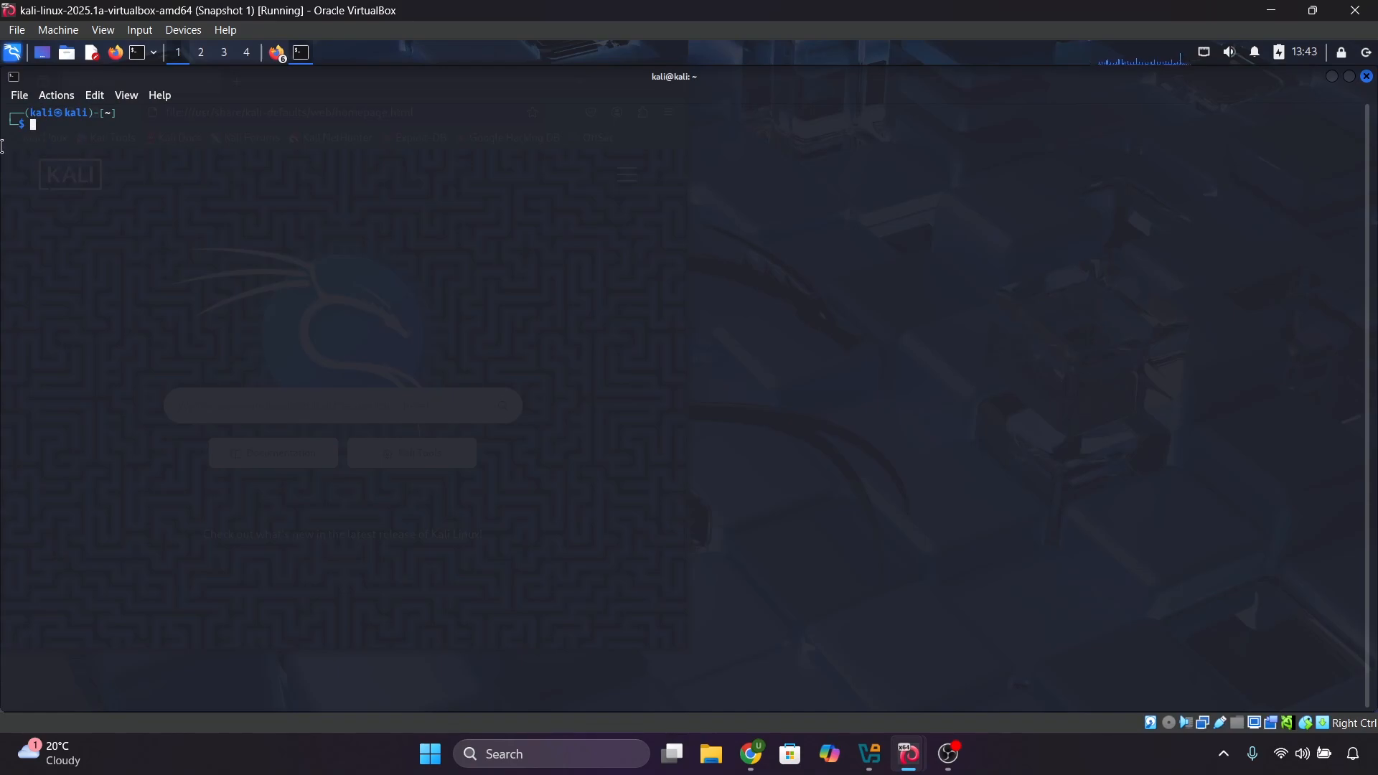
right_click(29, 128)
left_click(51, 152)
key("Return")
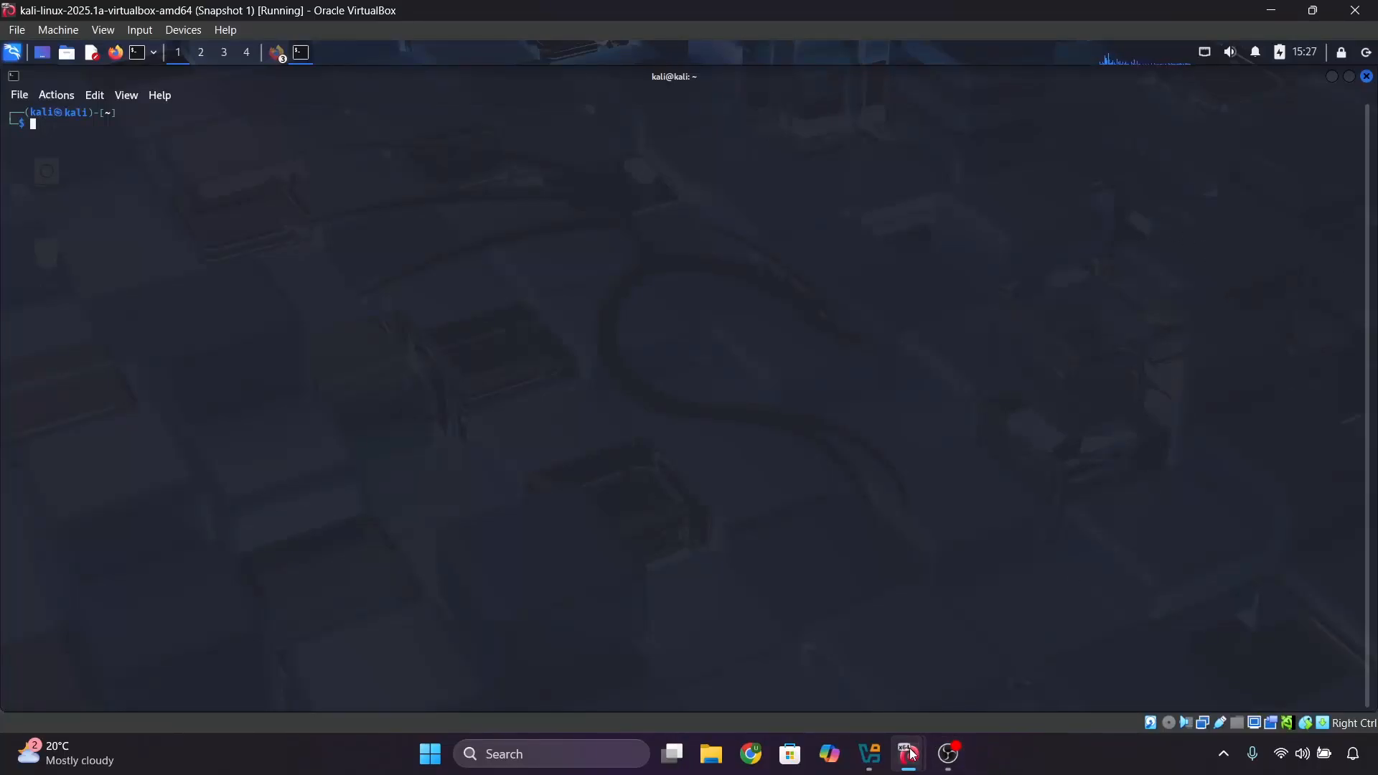
Step: Switch to the IE8 - Win7 machine and open the firewall aliases in the pfSense web interface
mouse_move(909, 754)
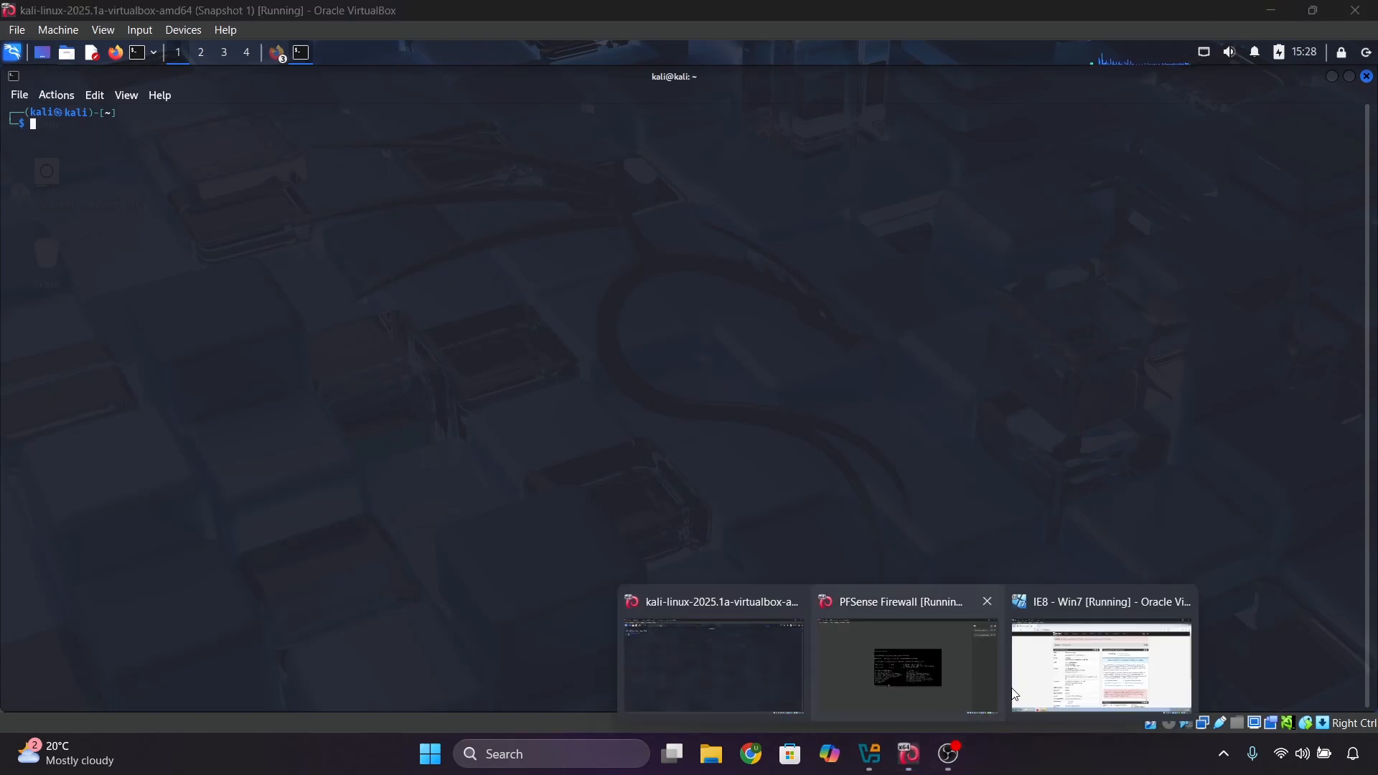
left_click(1079, 672)
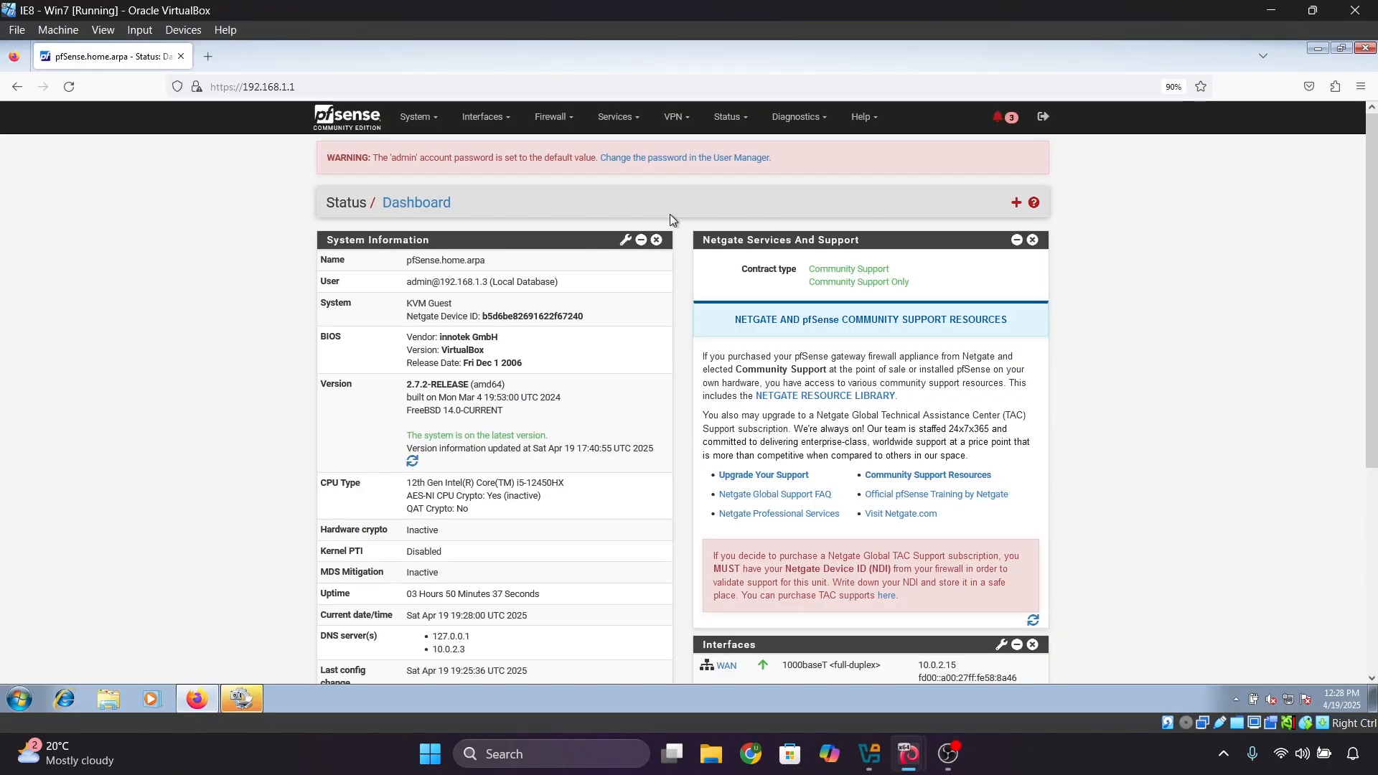
left_click(550, 121)
left_click(549, 145)
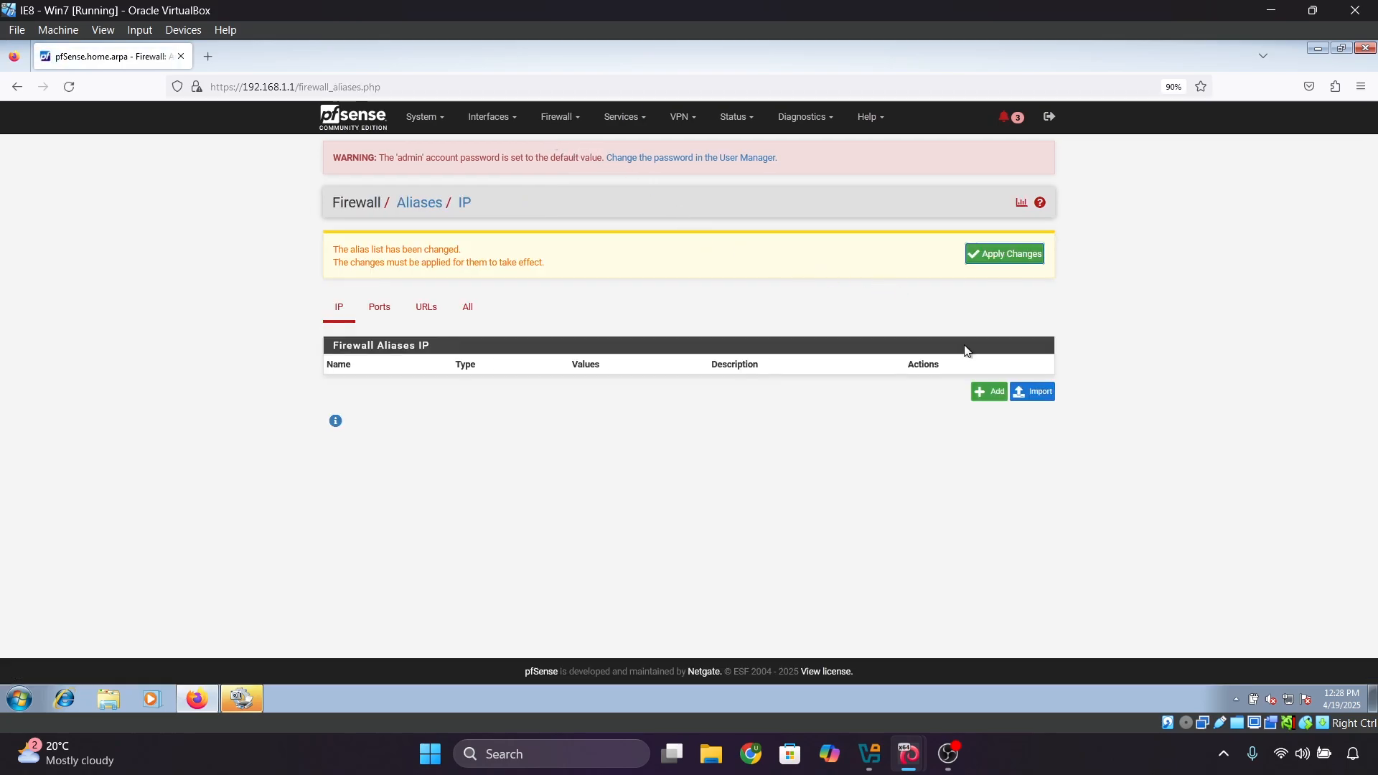
Step: Add a new IP alias named blocked_websites
left_click(986, 395)
left_click(468, 264)
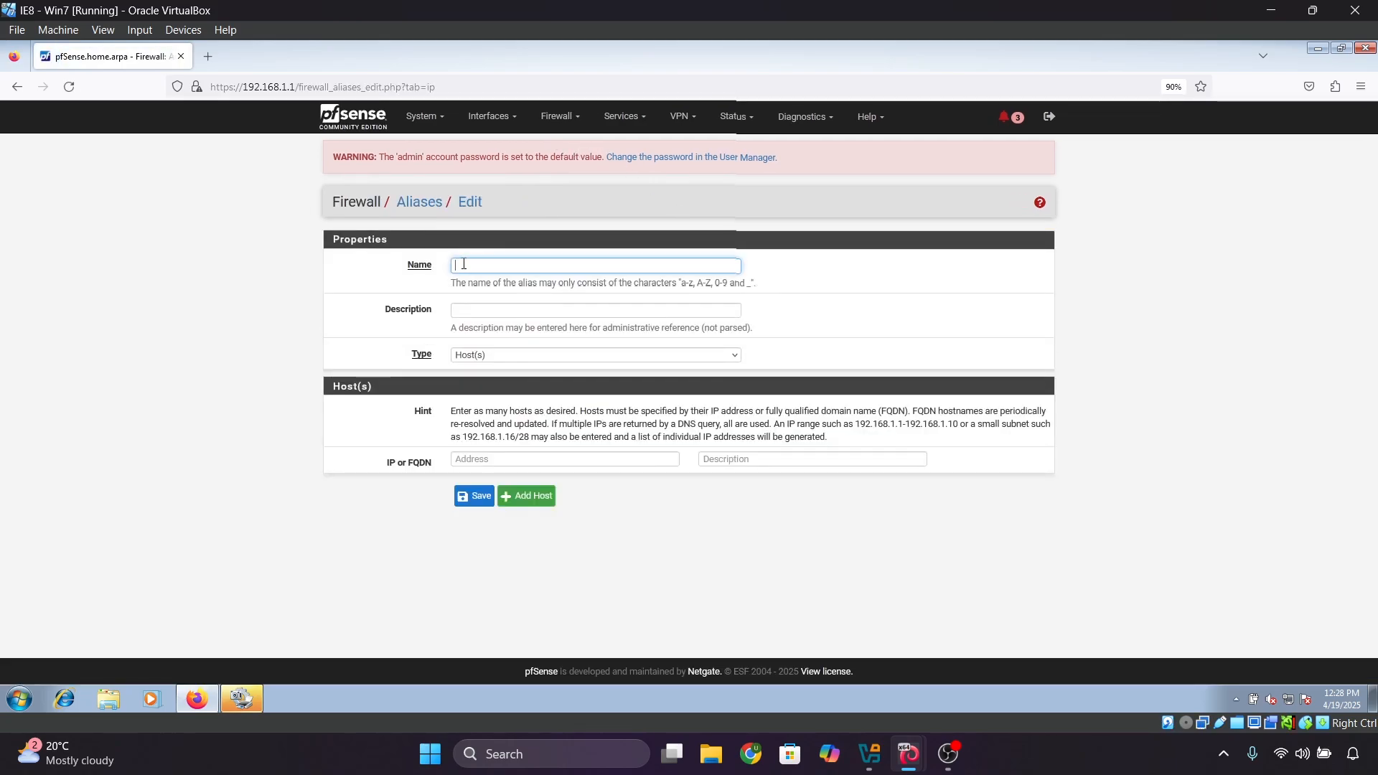
type("Blo")
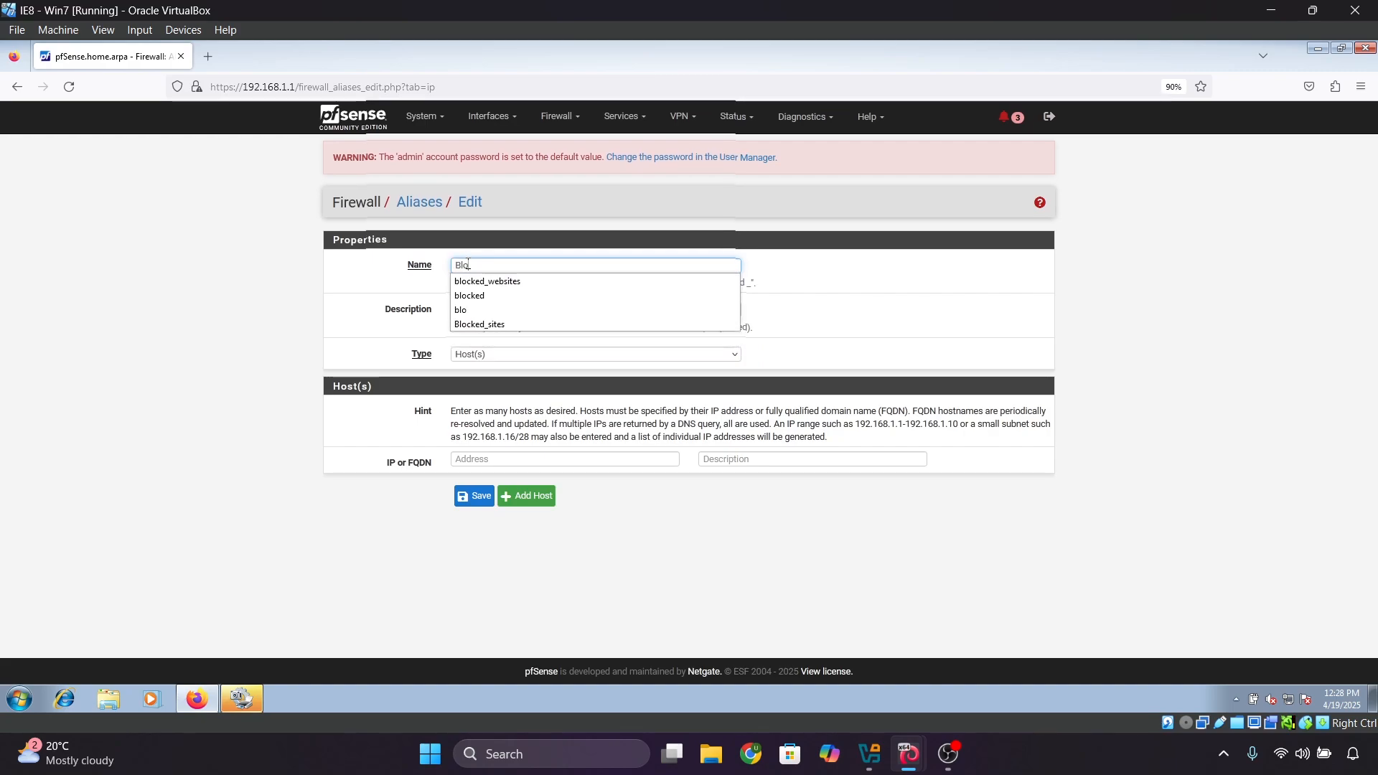
key("Down")
key("Return")
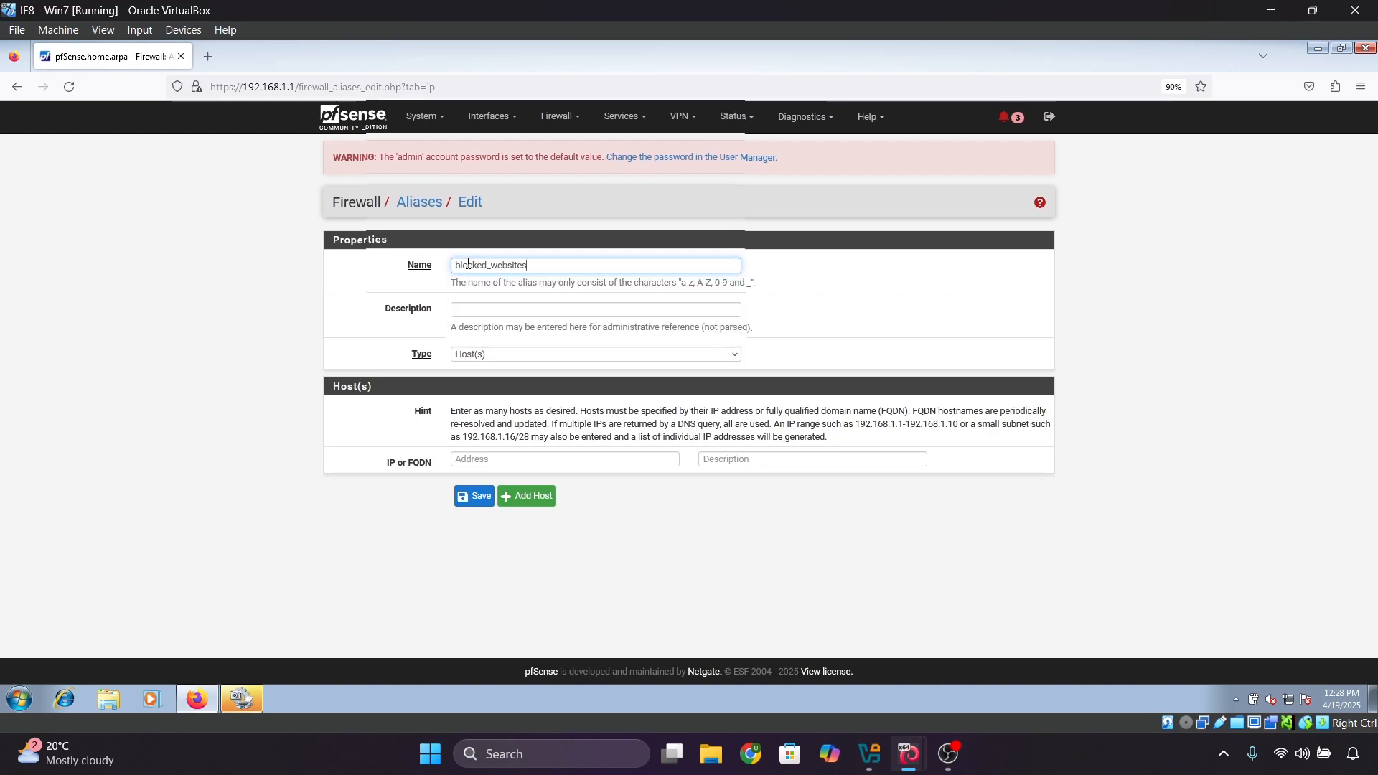
left_click(471, 458)
type("www.facebook.com")
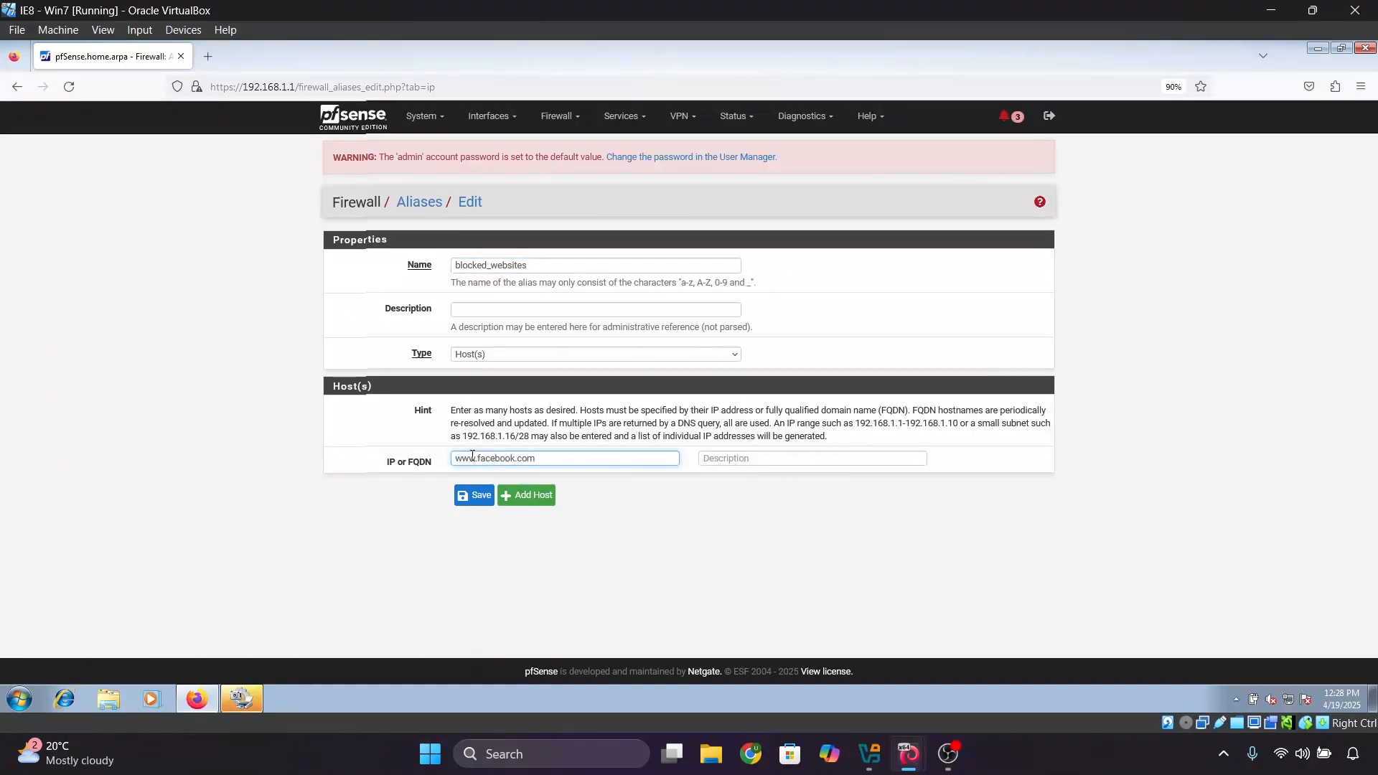
left_click(523, 501)
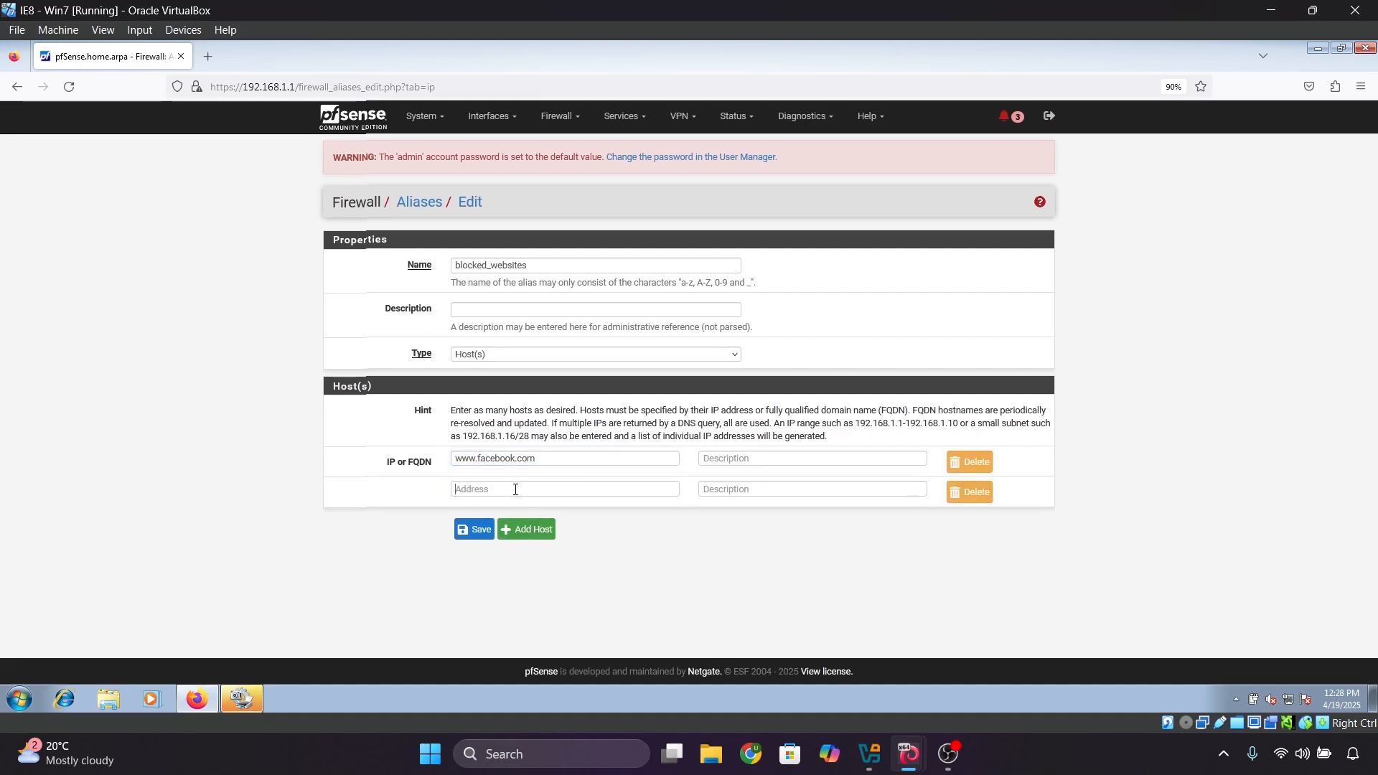
left_click(516, 489)
type("www.facebook.com")
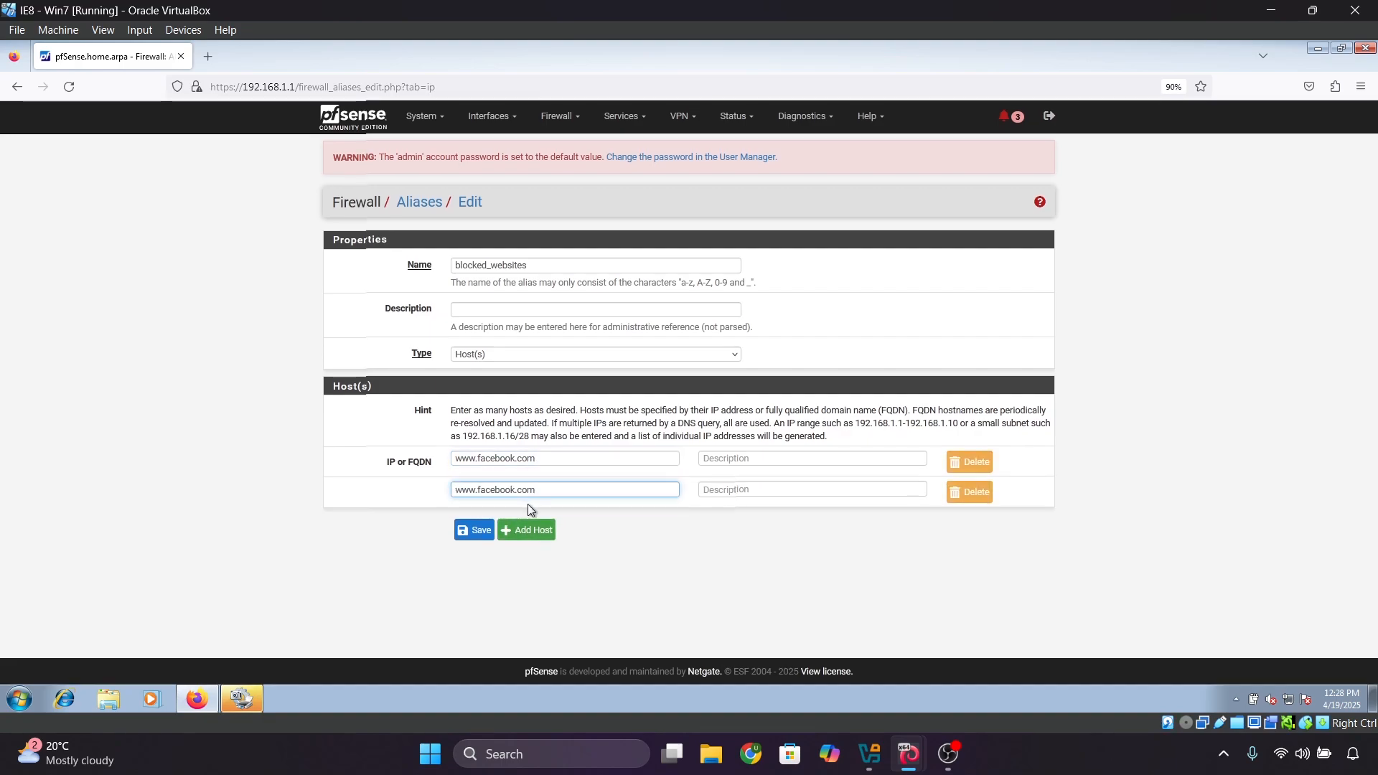
double_click(488, 490)
type("yo")
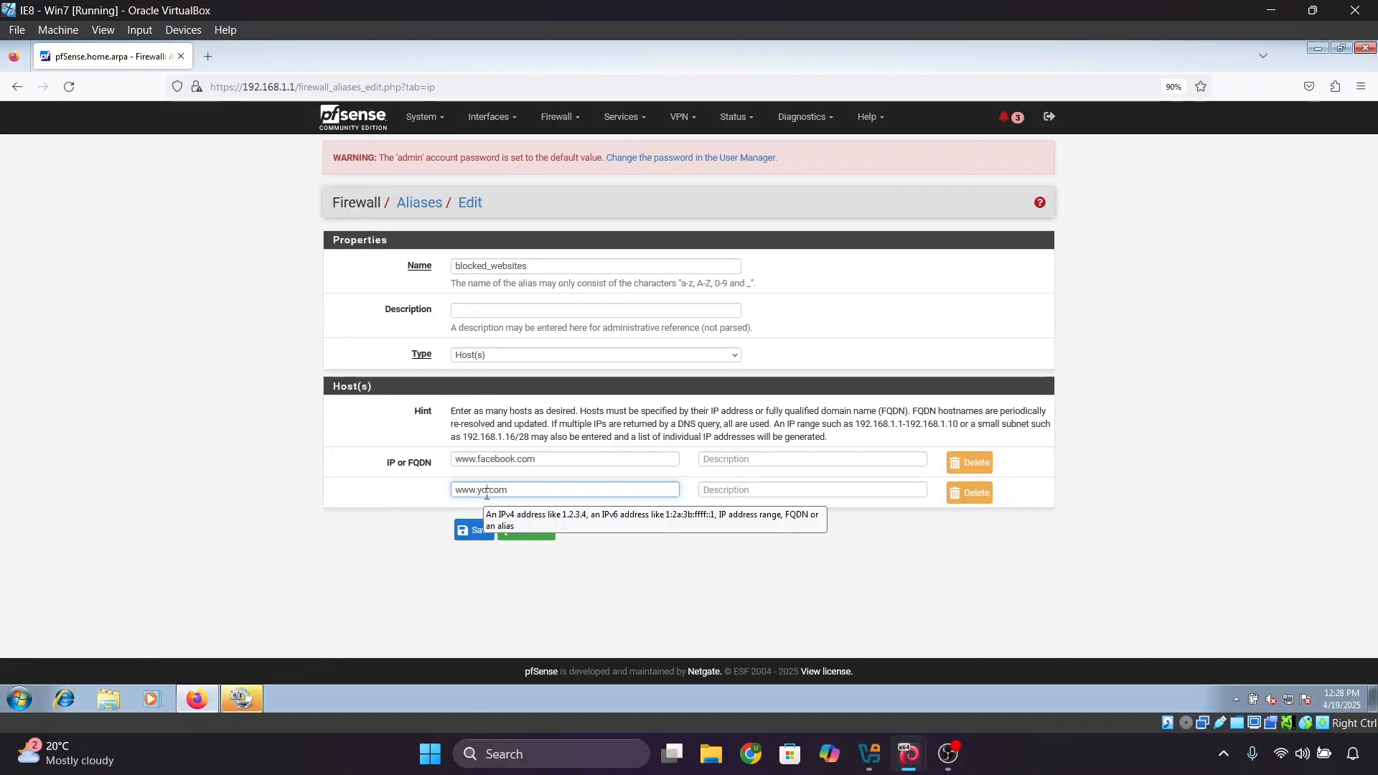
type("utube")
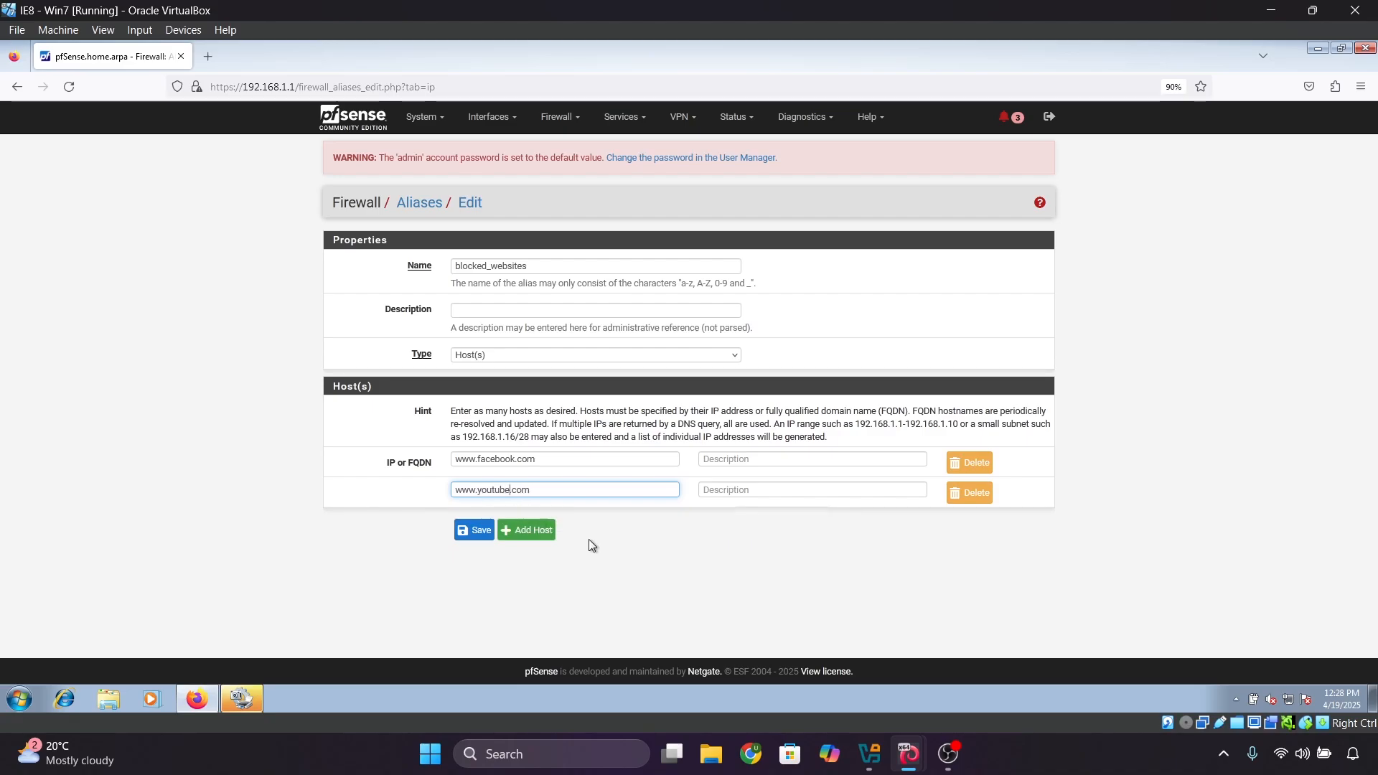
left_click(474, 530)
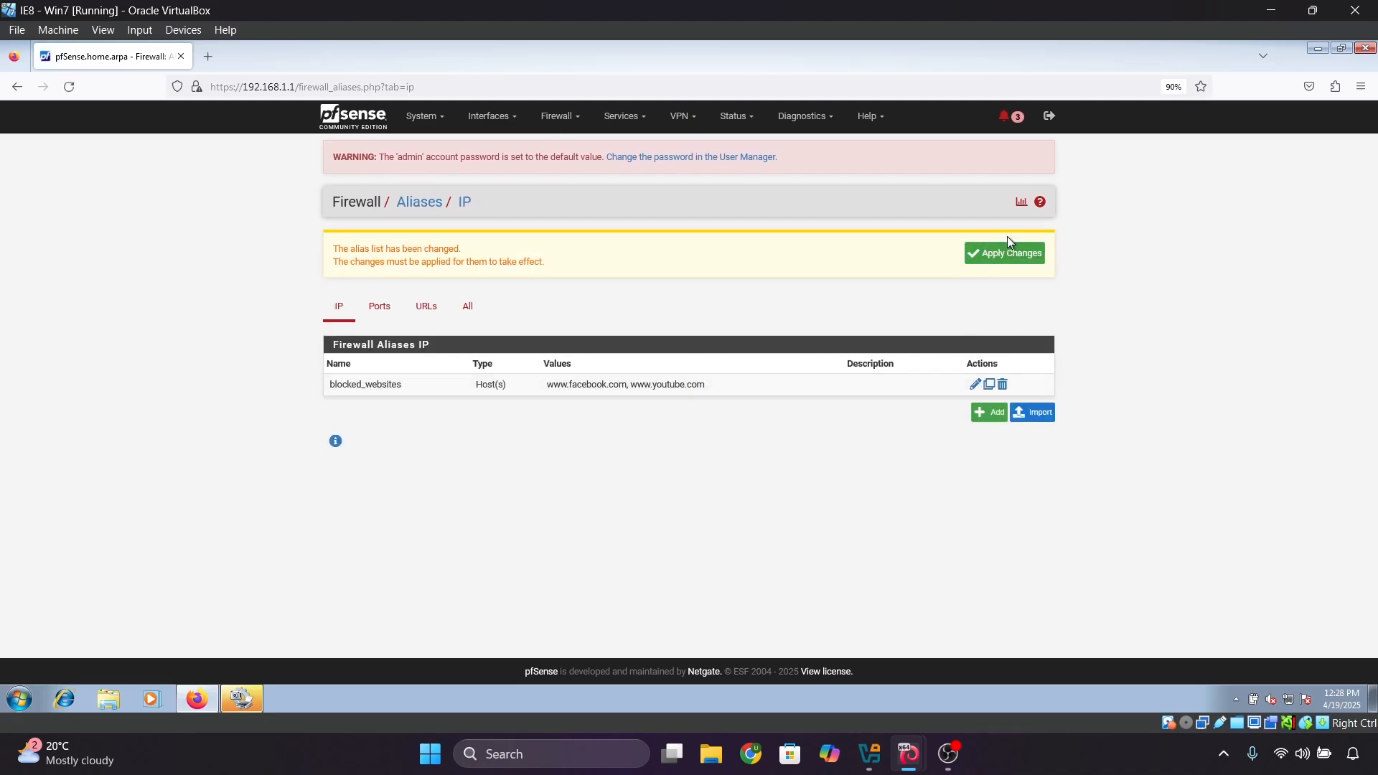
left_click(1005, 255)
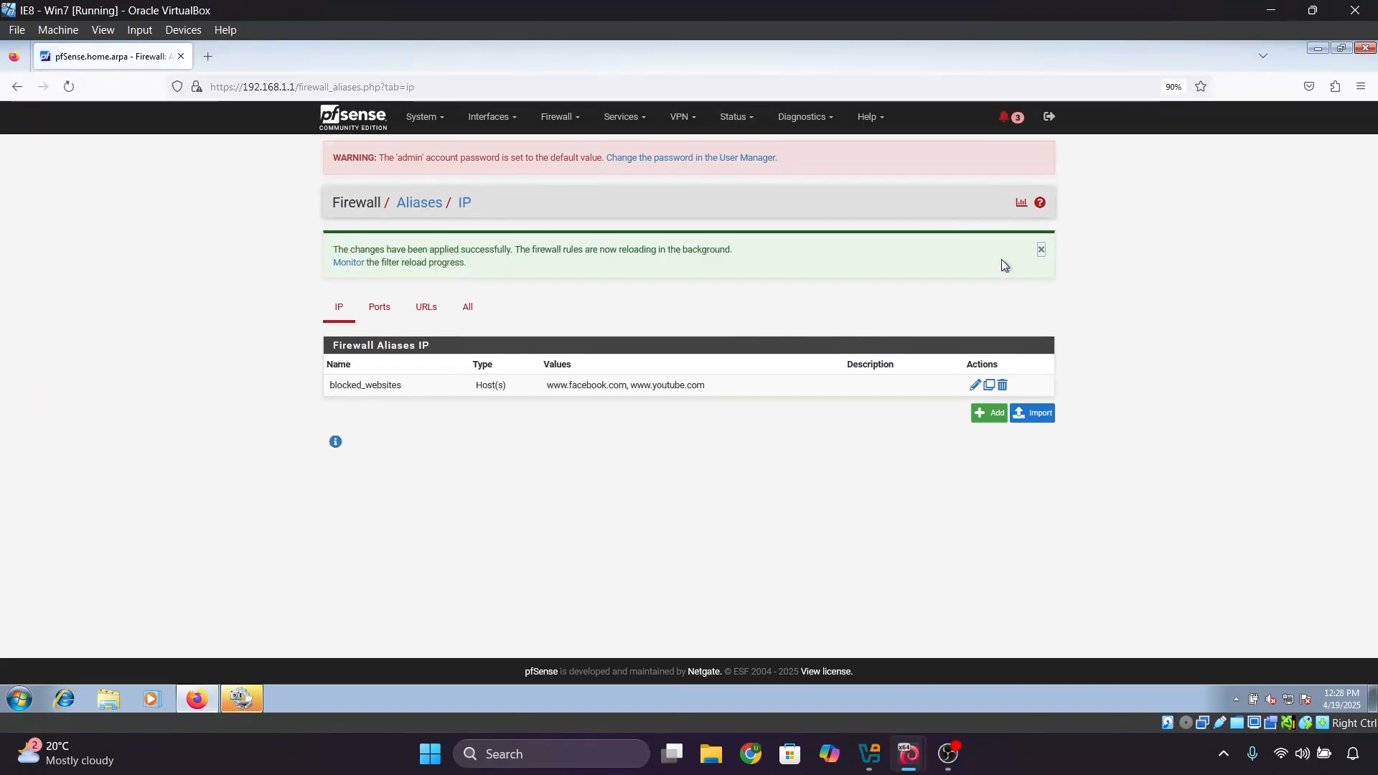
Step: Open the LAN firewall rules and start a new rule at the head of the rule list
left_click(564, 120)
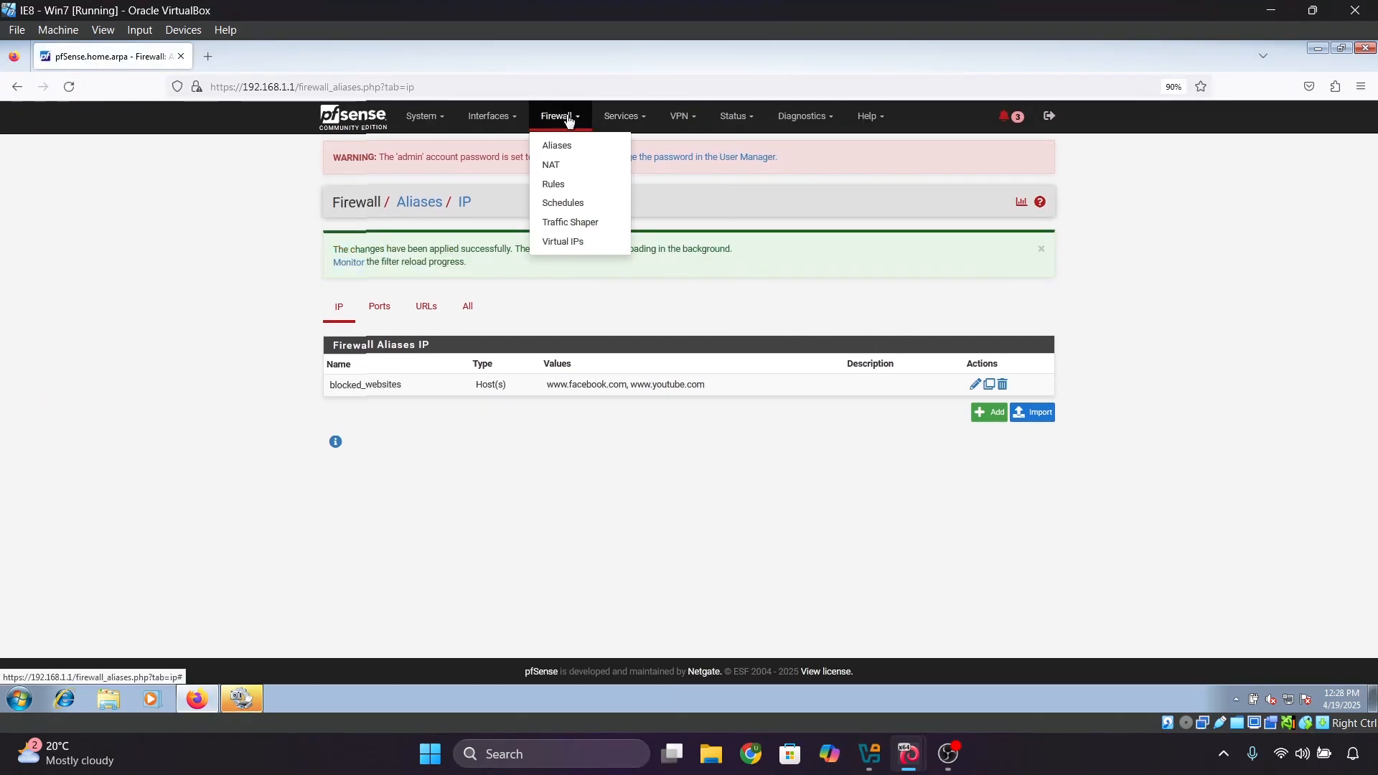
left_click(549, 182)
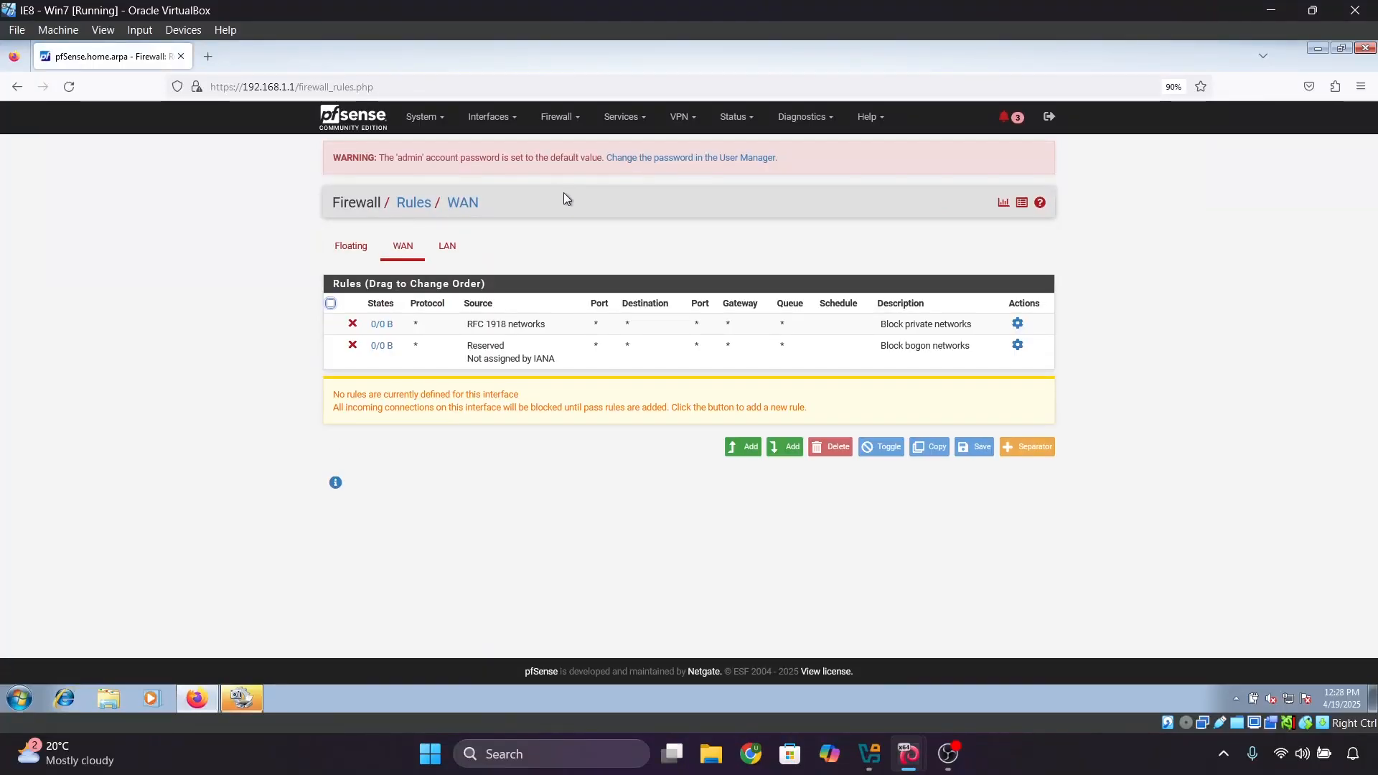
left_click(452, 249)
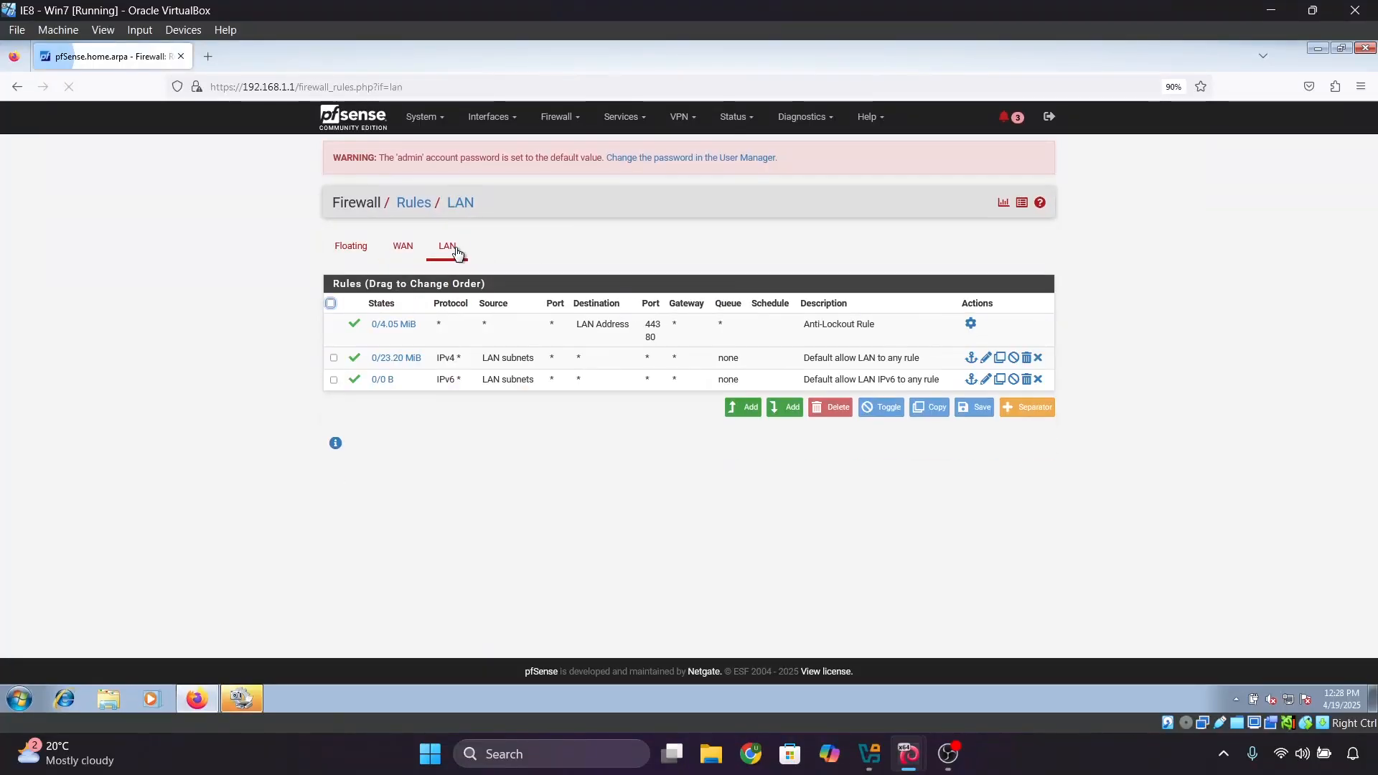
left_click(333, 358)
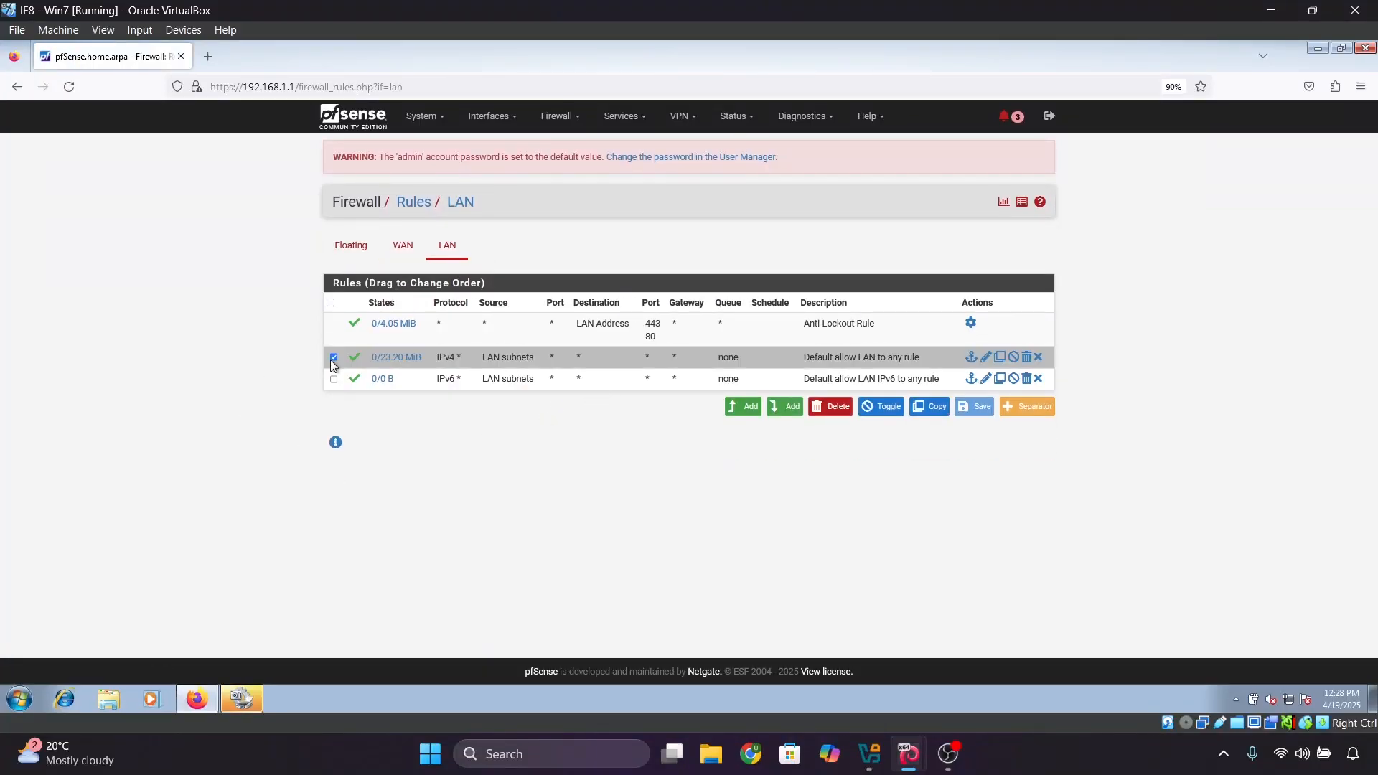
left_click(743, 413)
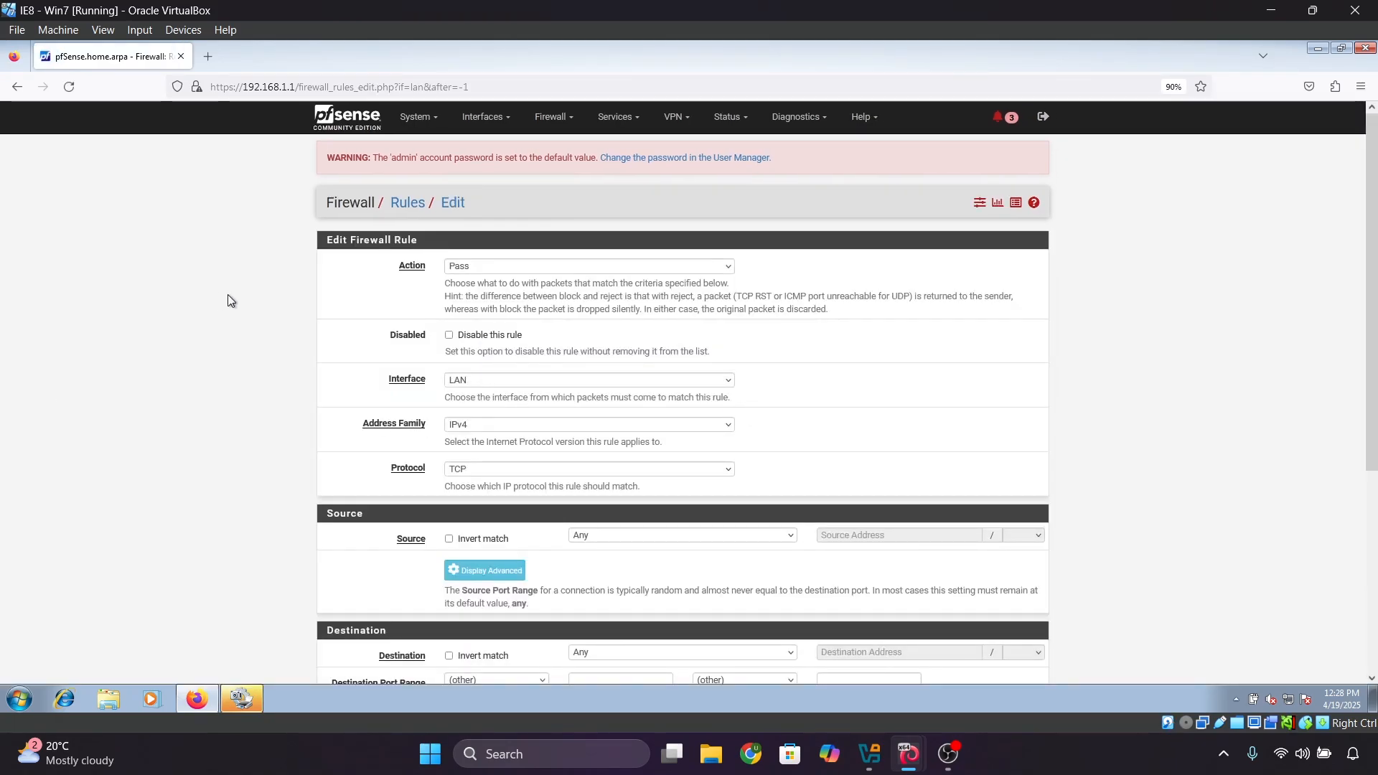
Step: Set the new LAN rule's action to Block and its protocol to Any
left_click(489, 265)
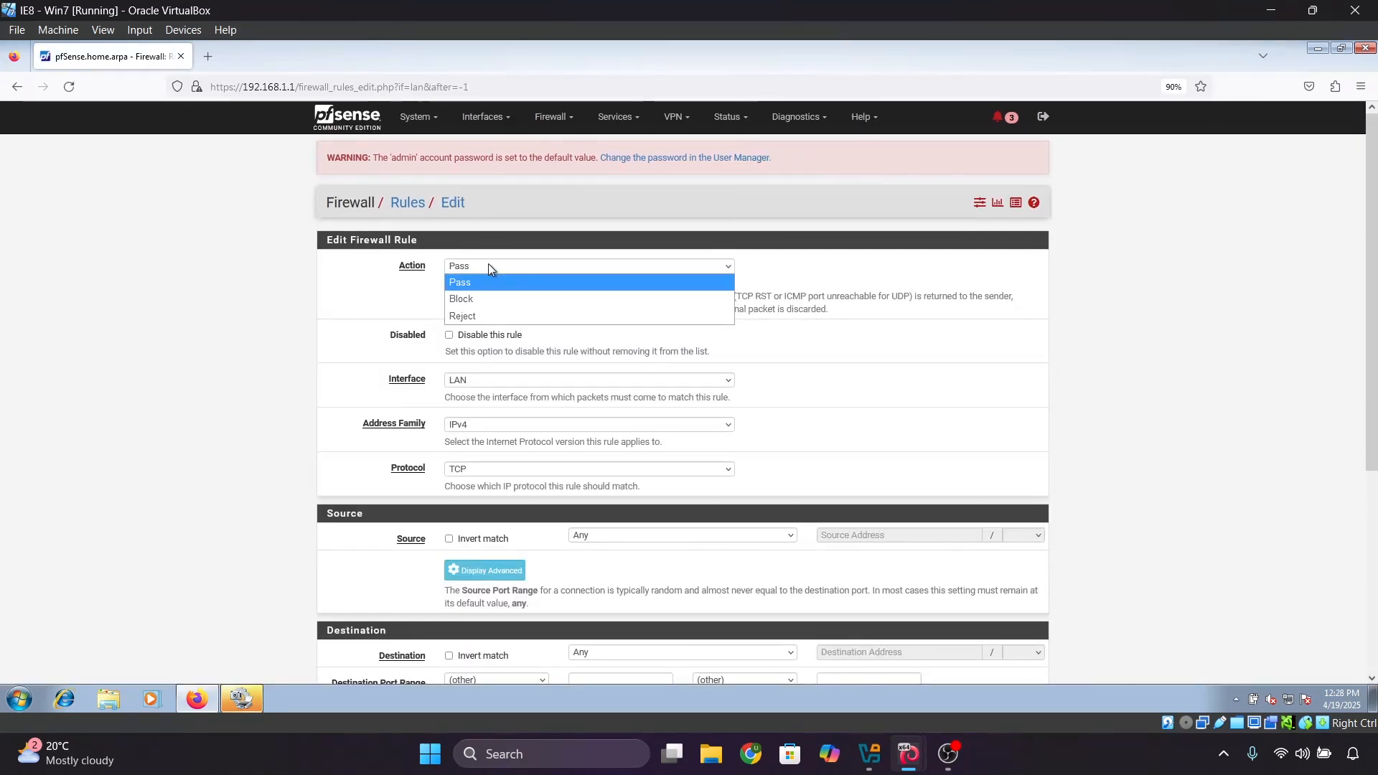
left_click(465, 299)
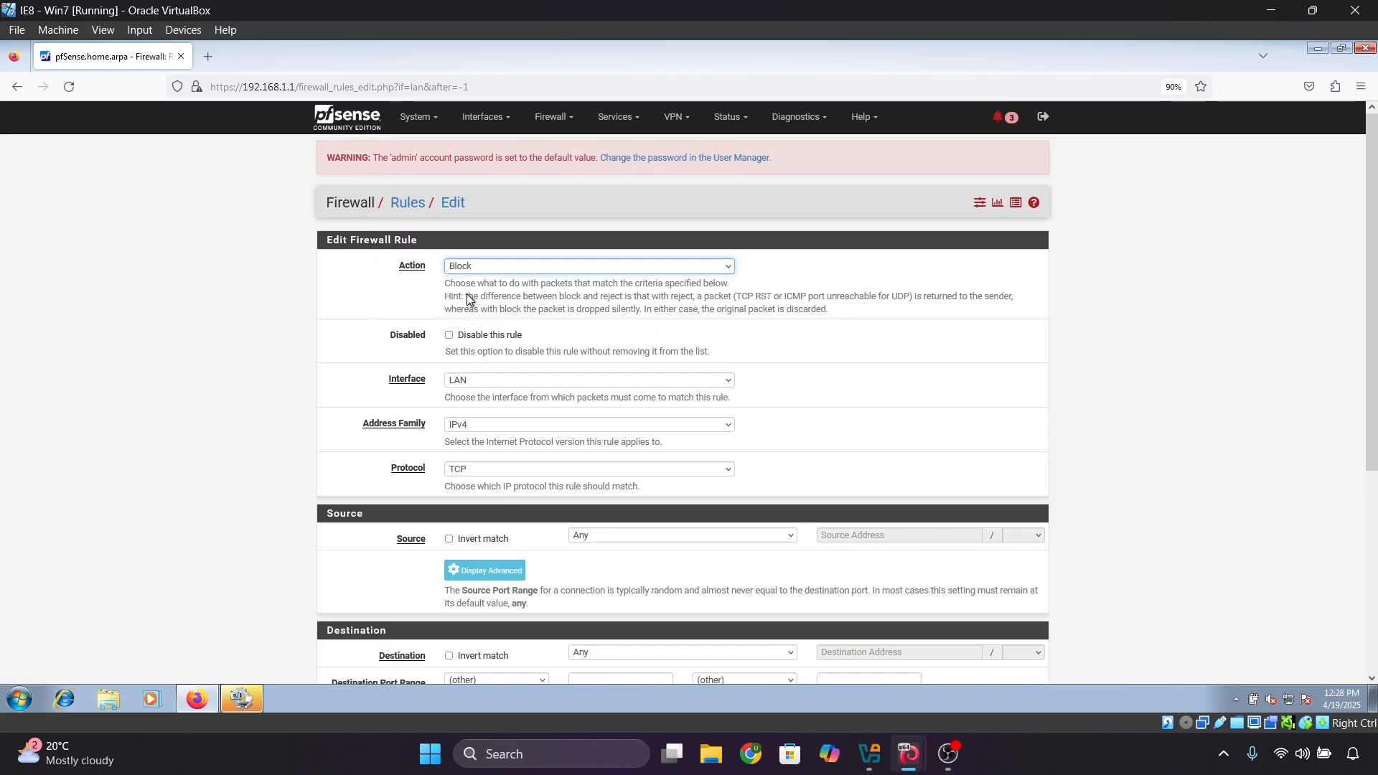
left_click(471, 469)
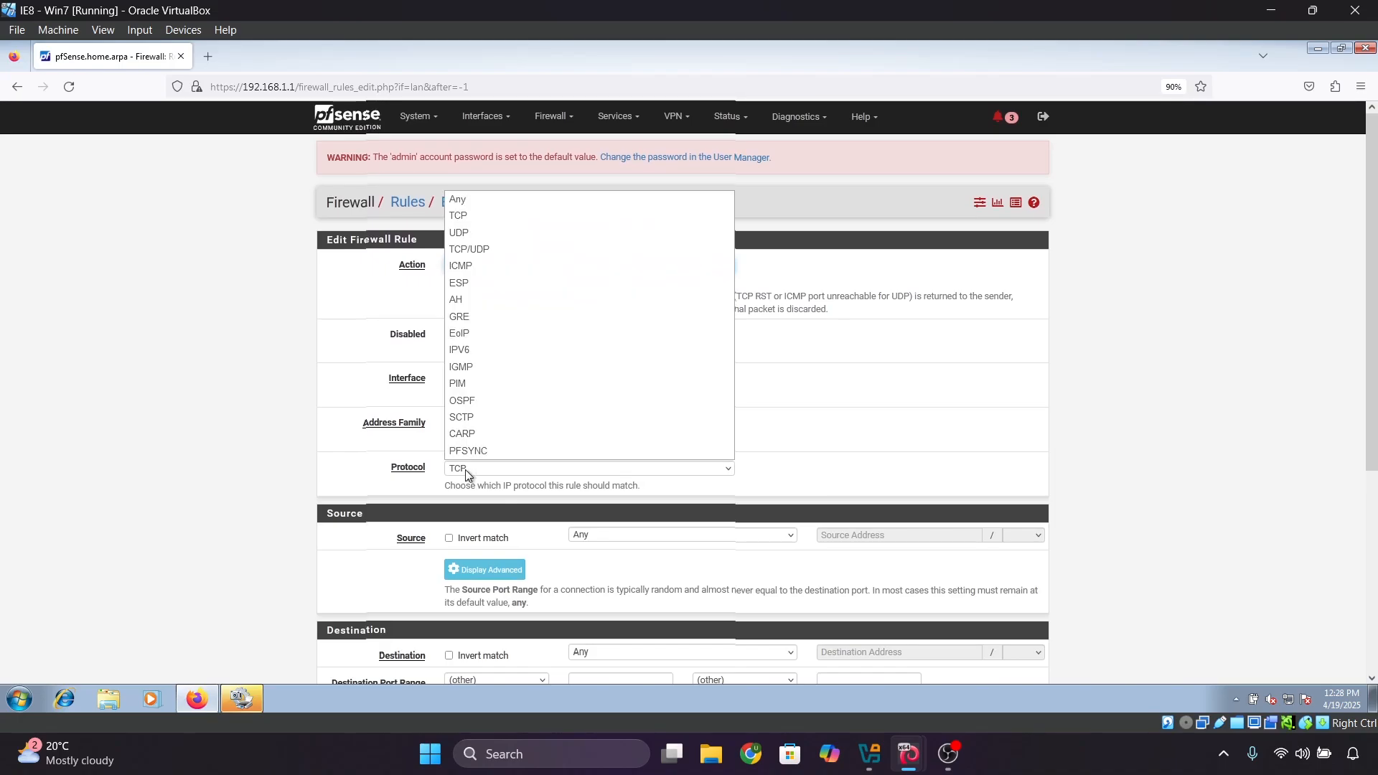
left_click(463, 204)
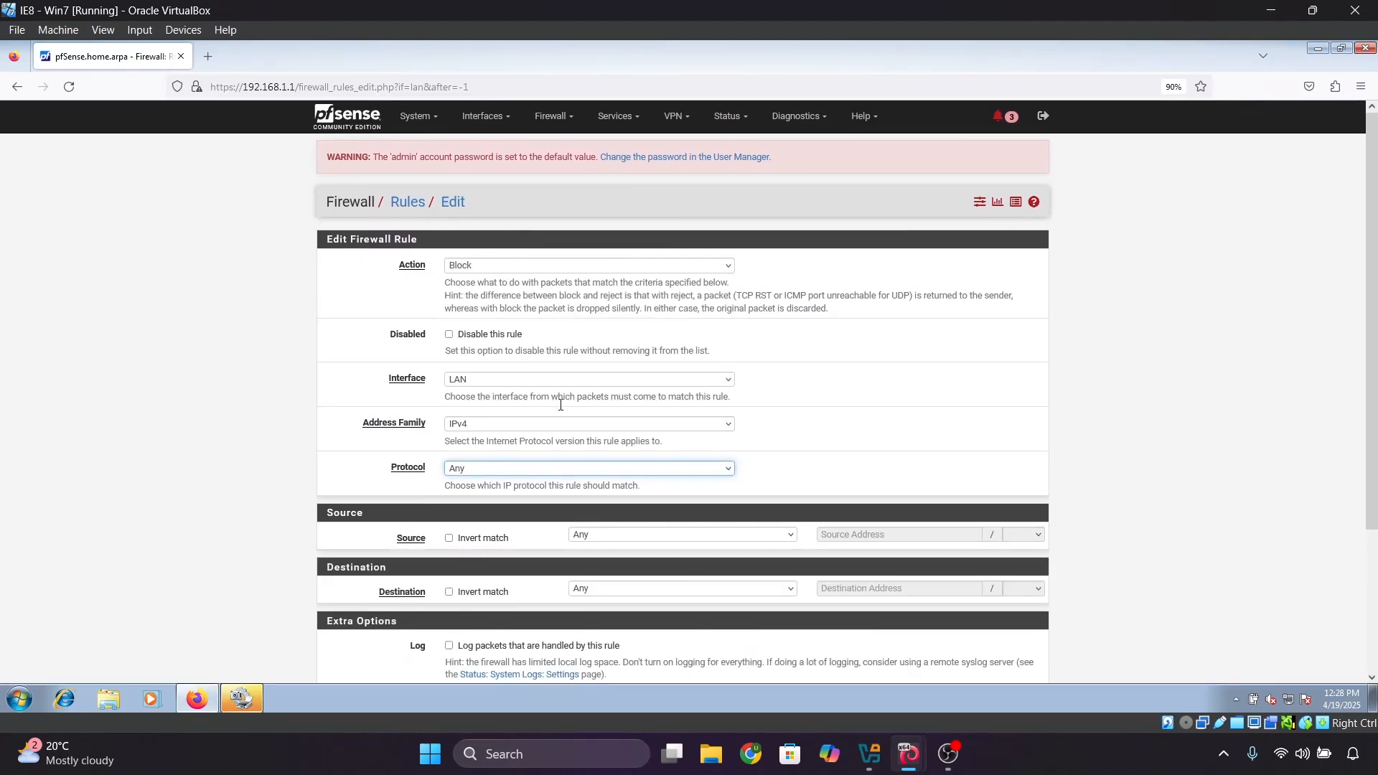
Step: Set the rule's destination to the address alias blocked_websites
scroll(561, 405, "down", 2)
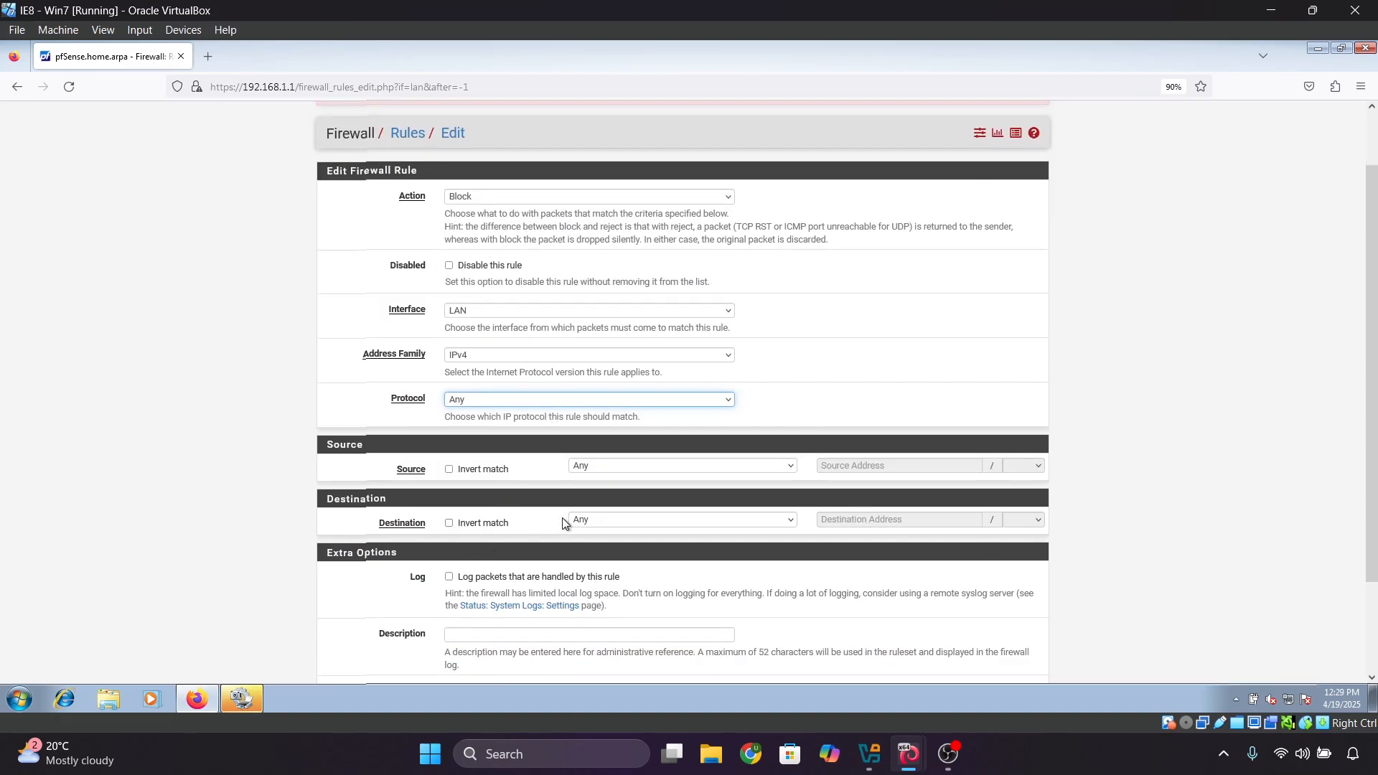
left_click(588, 523)
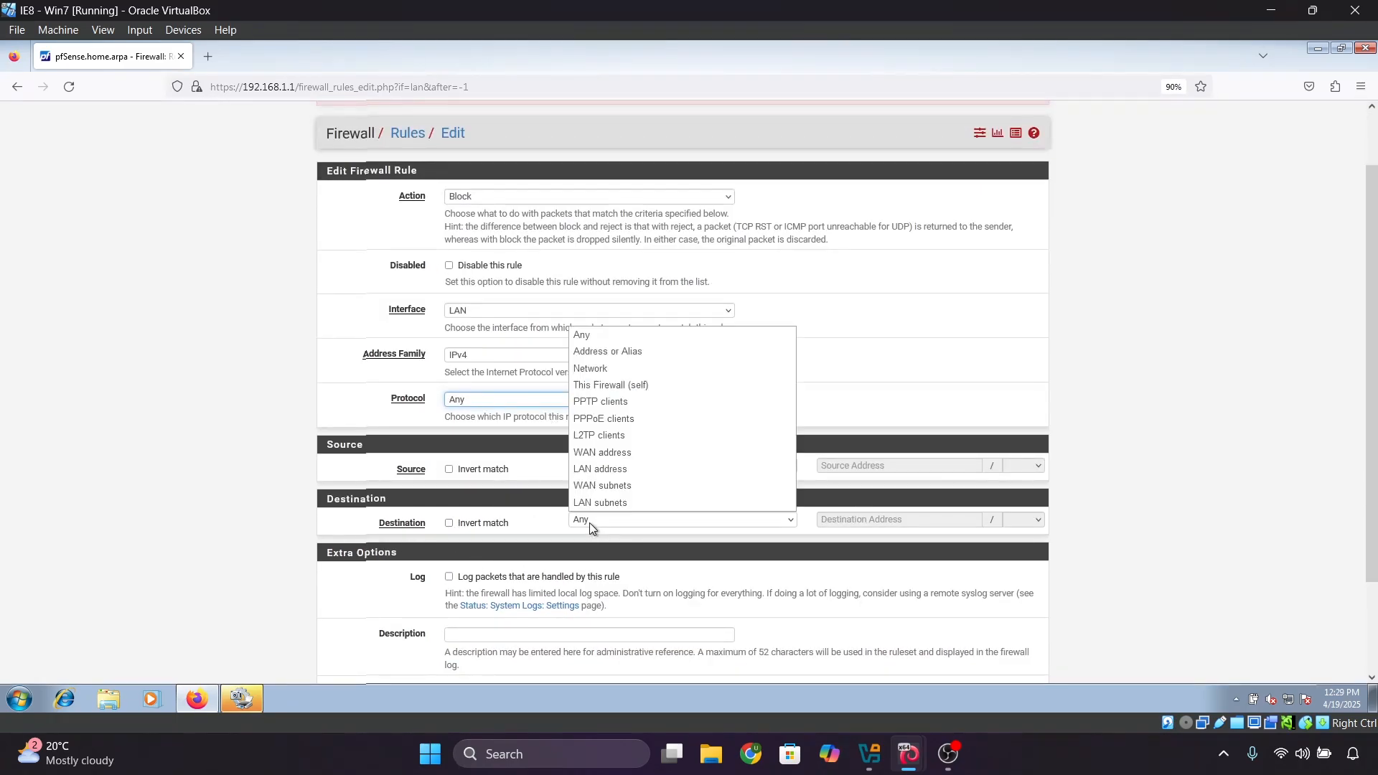
left_click(619, 351)
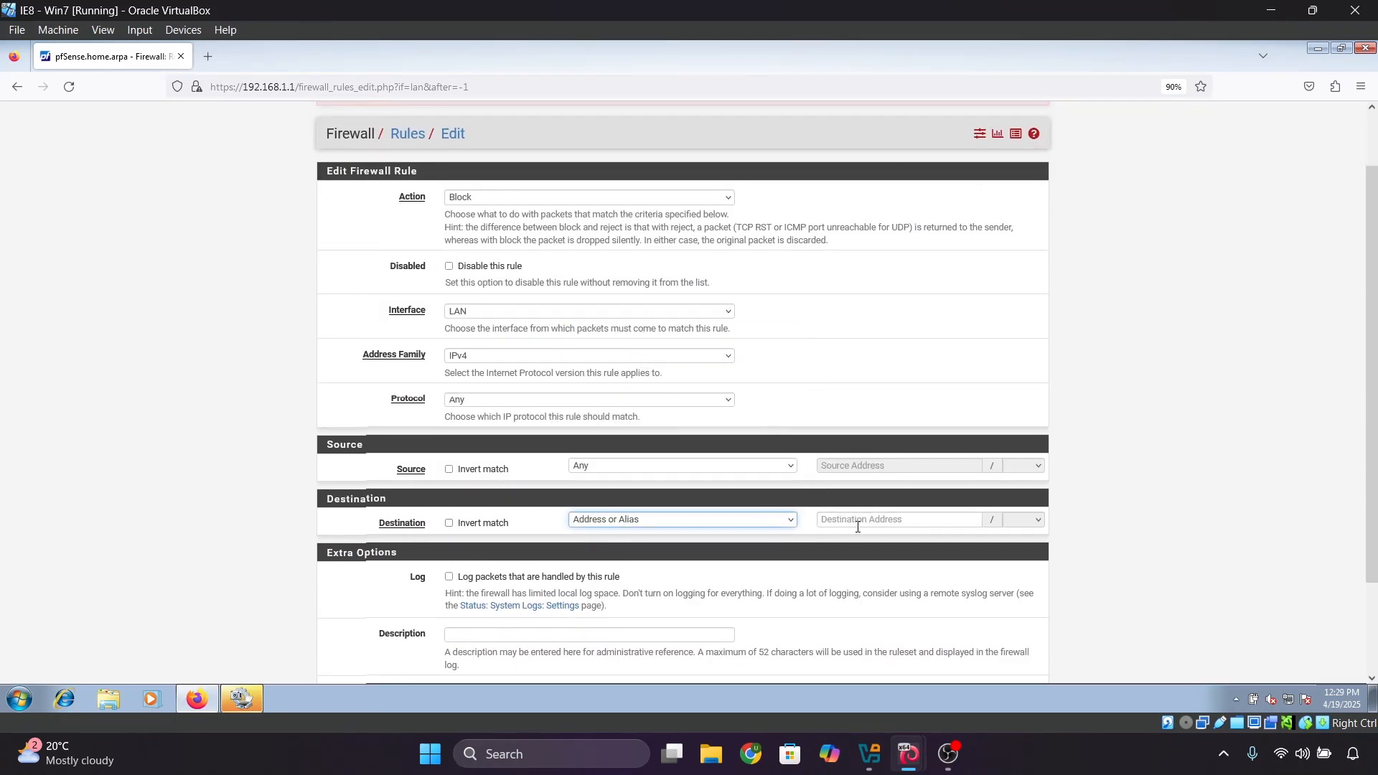
left_click(859, 526)
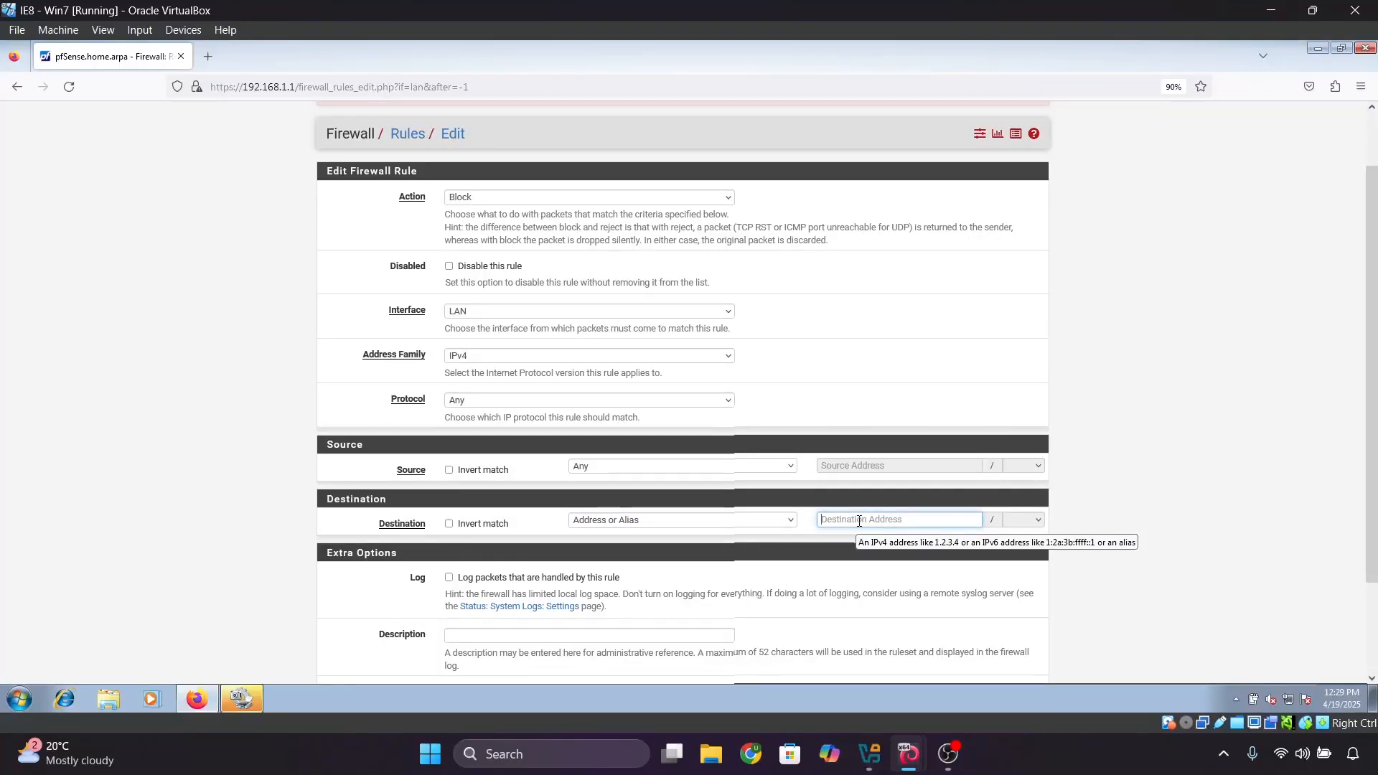
type("blo")
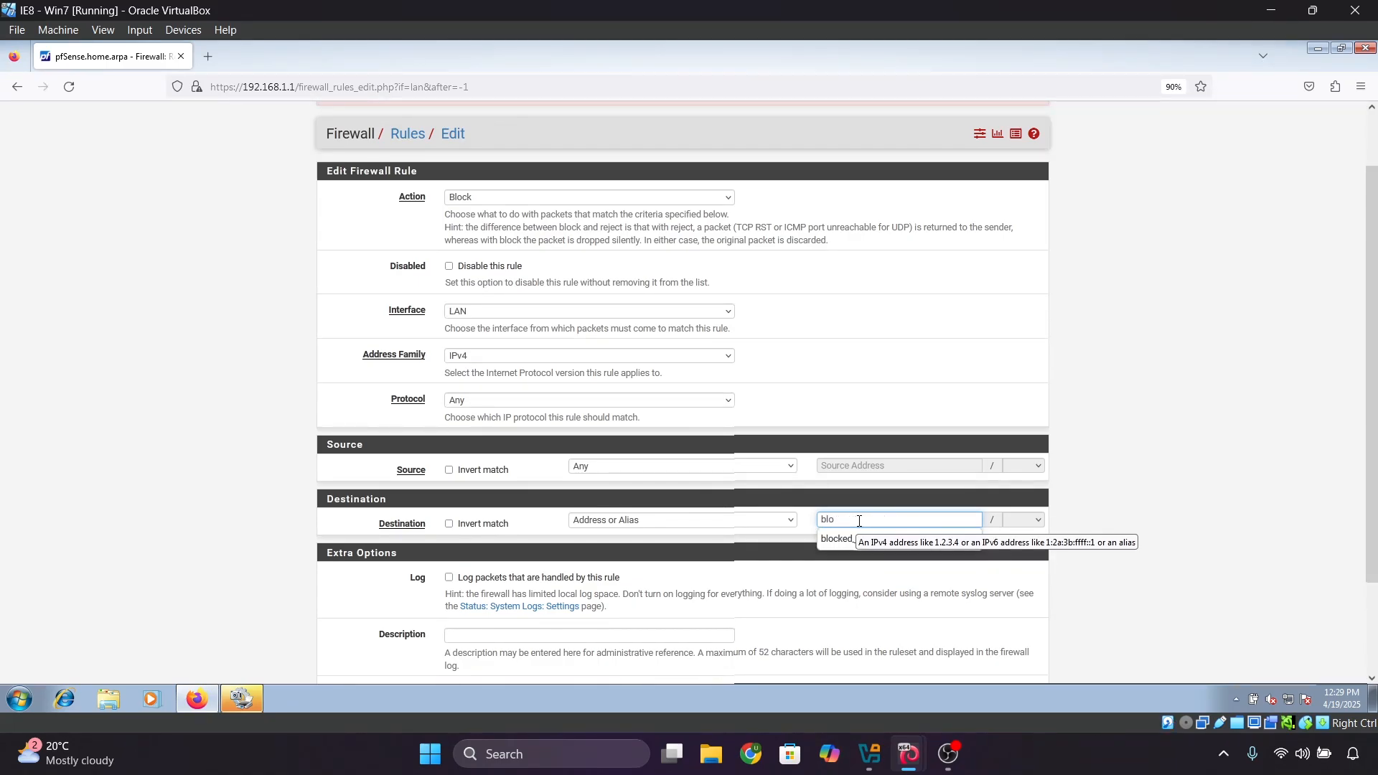
left_click(853, 538)
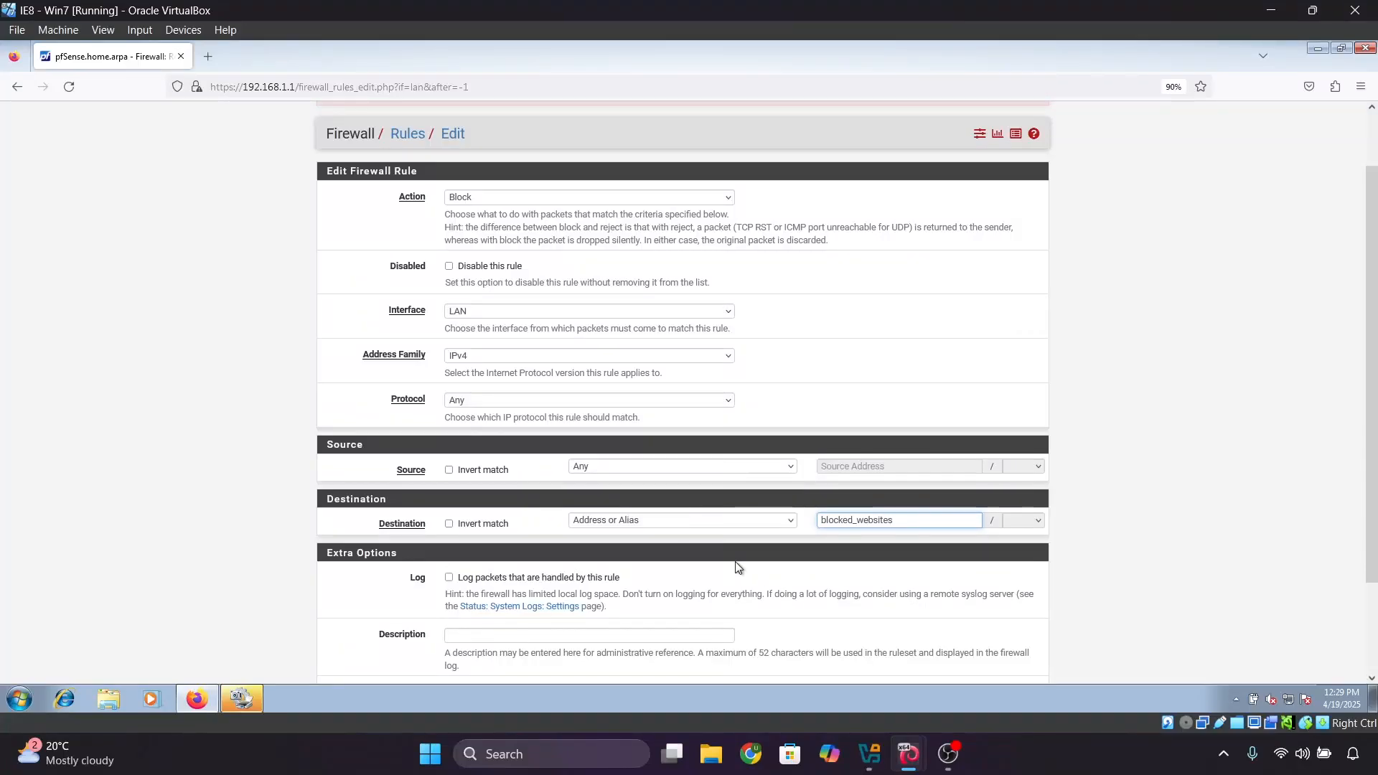
Step: Enable logging of packets handled by the rule, then save it and apply the changes
scroll(736, 565, "down", 2)
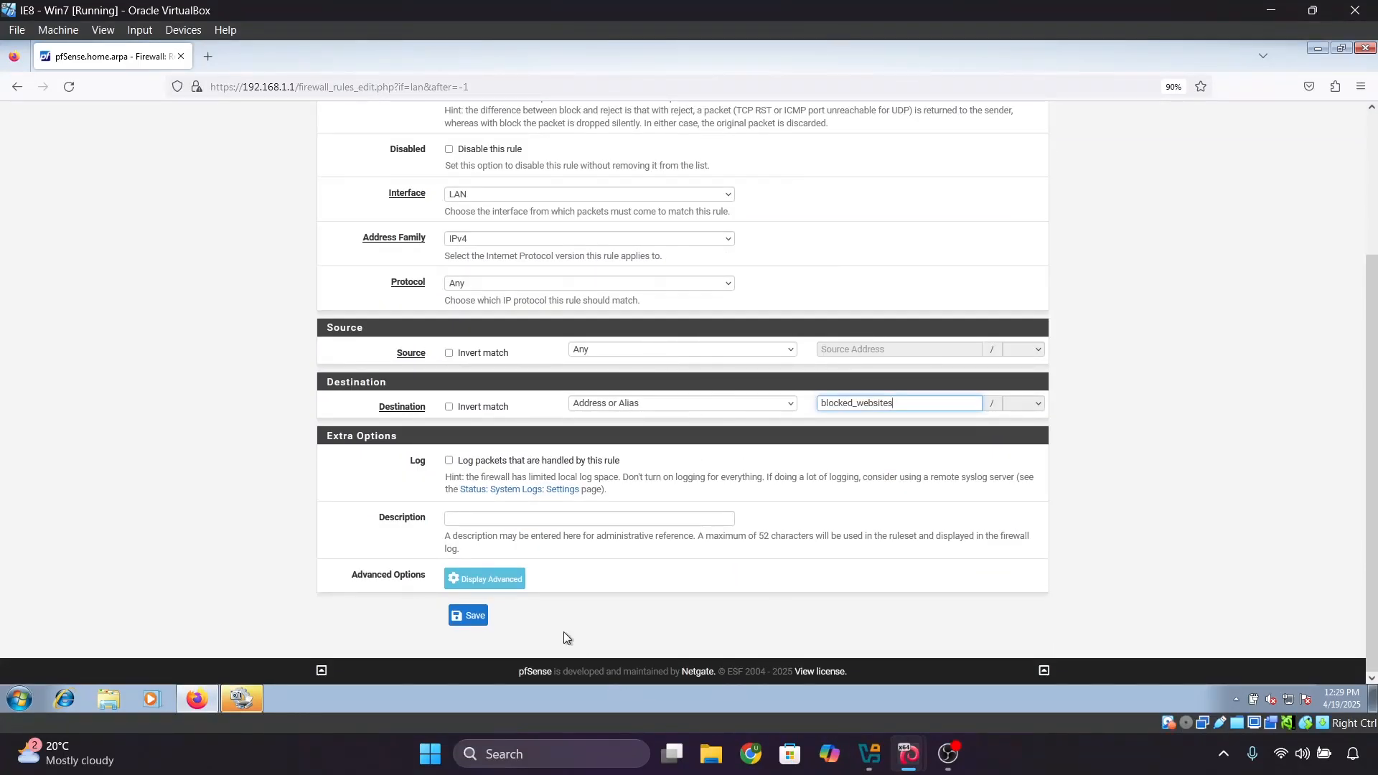
left_click(449, 461)
scroll(502, 423, "up", 3)
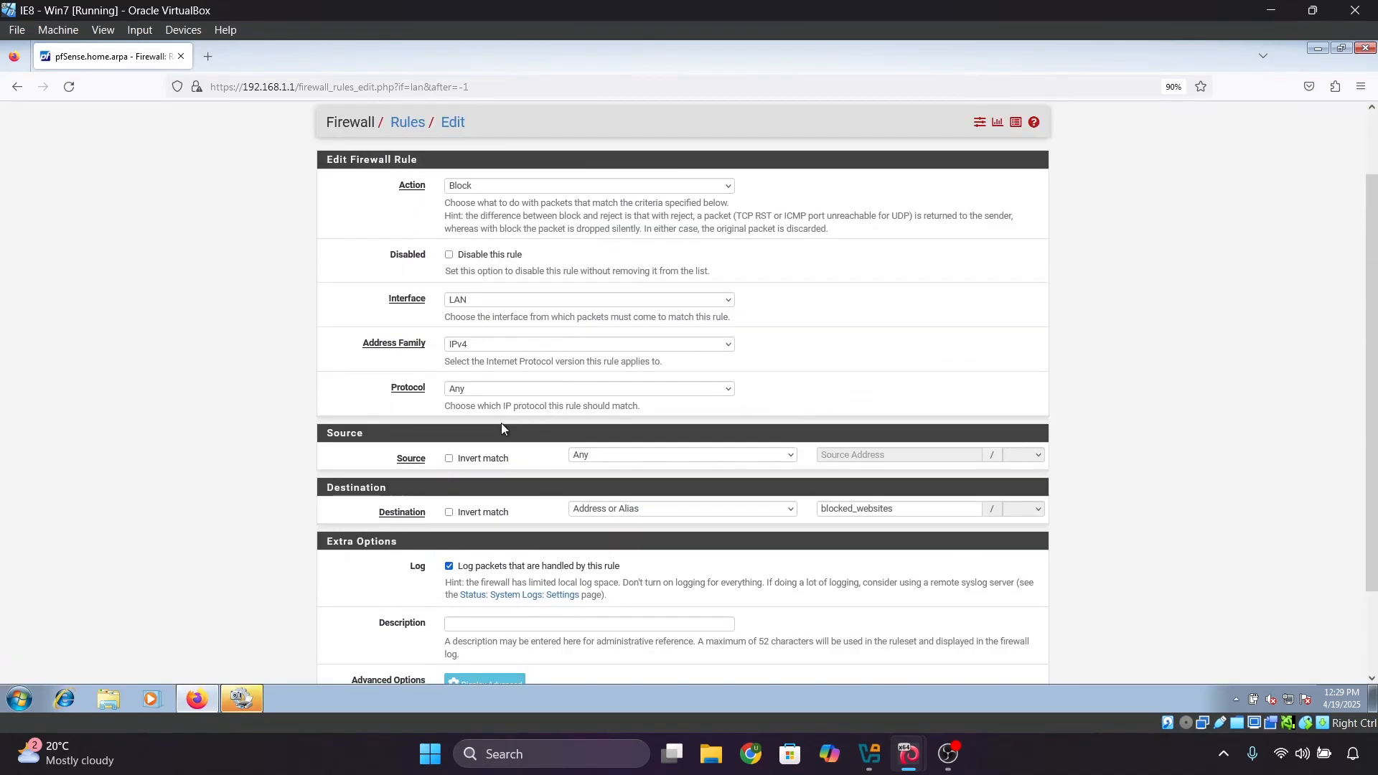
scroll(502, 424, "down", 3)
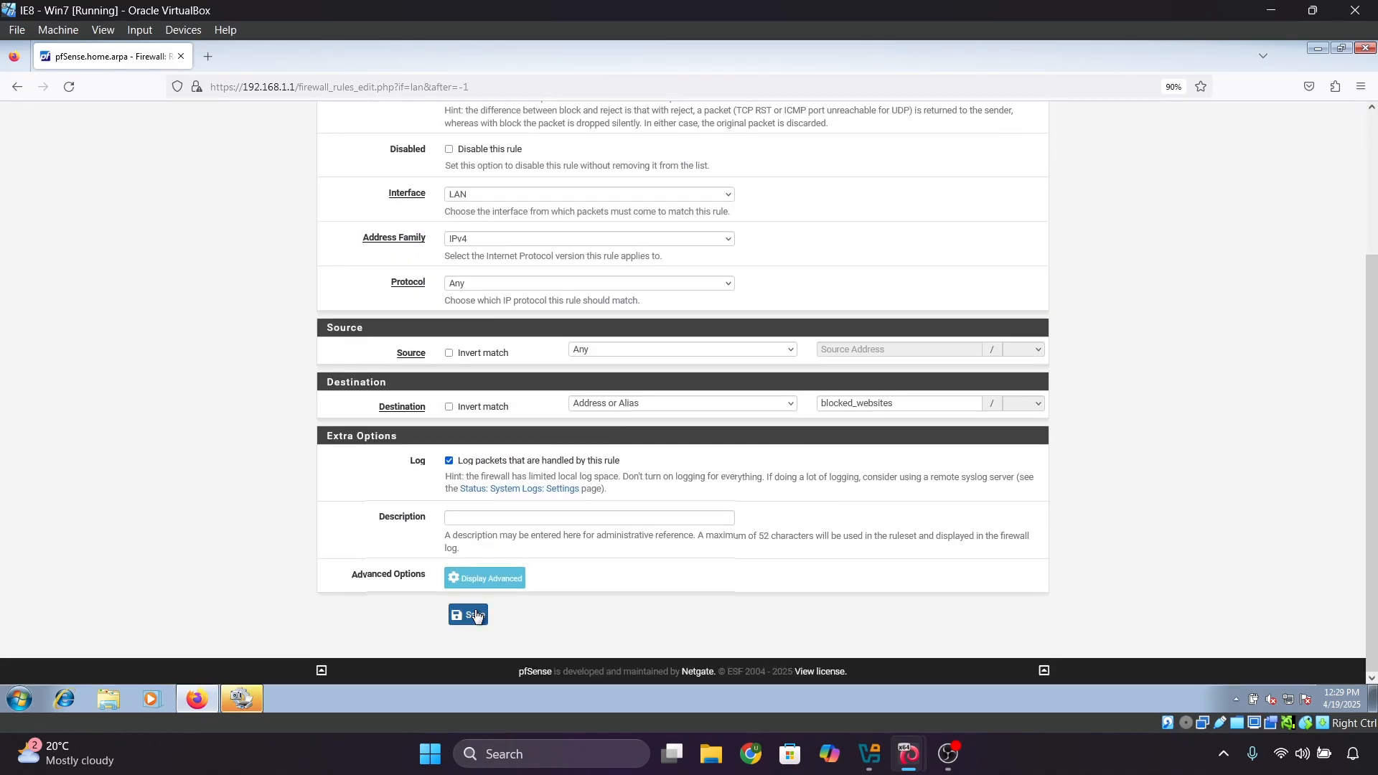
left_click(472, 616)
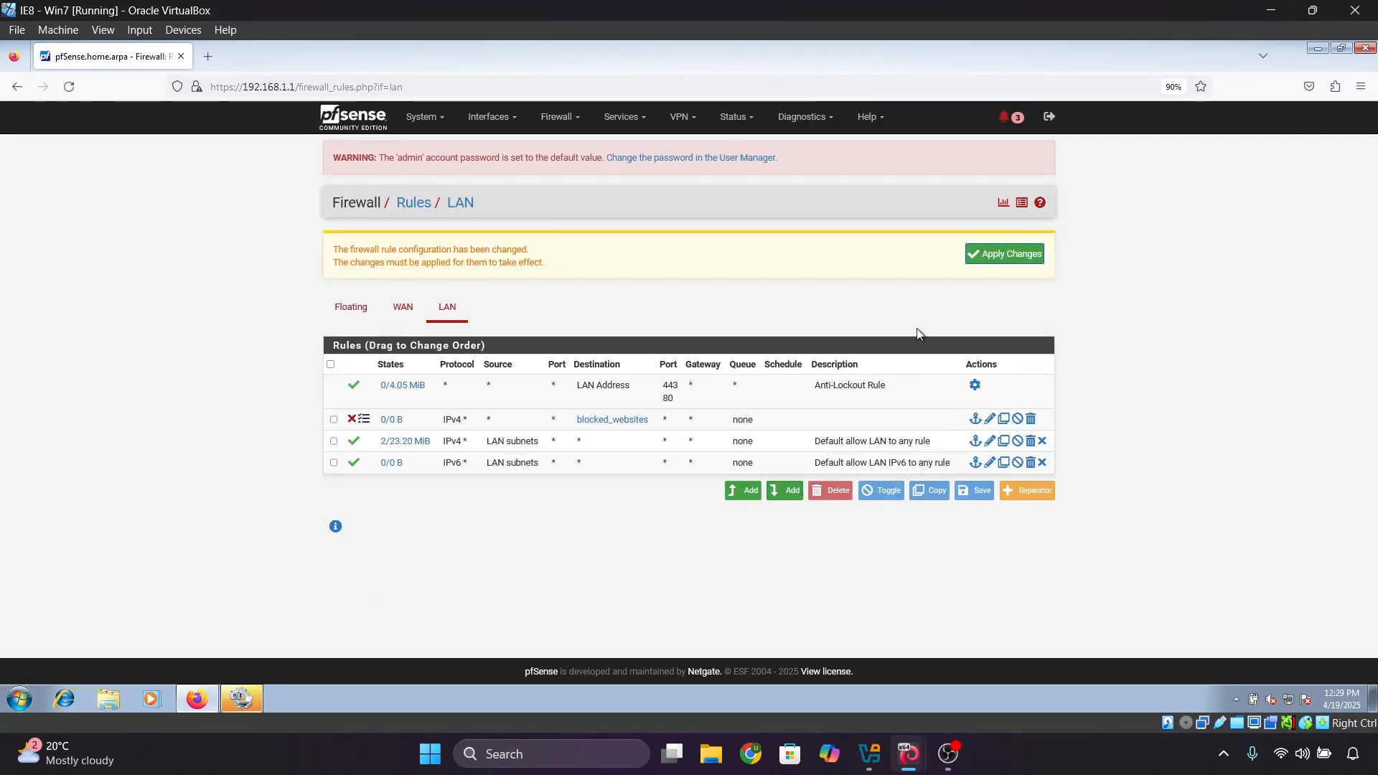
left_click(1000, 254)
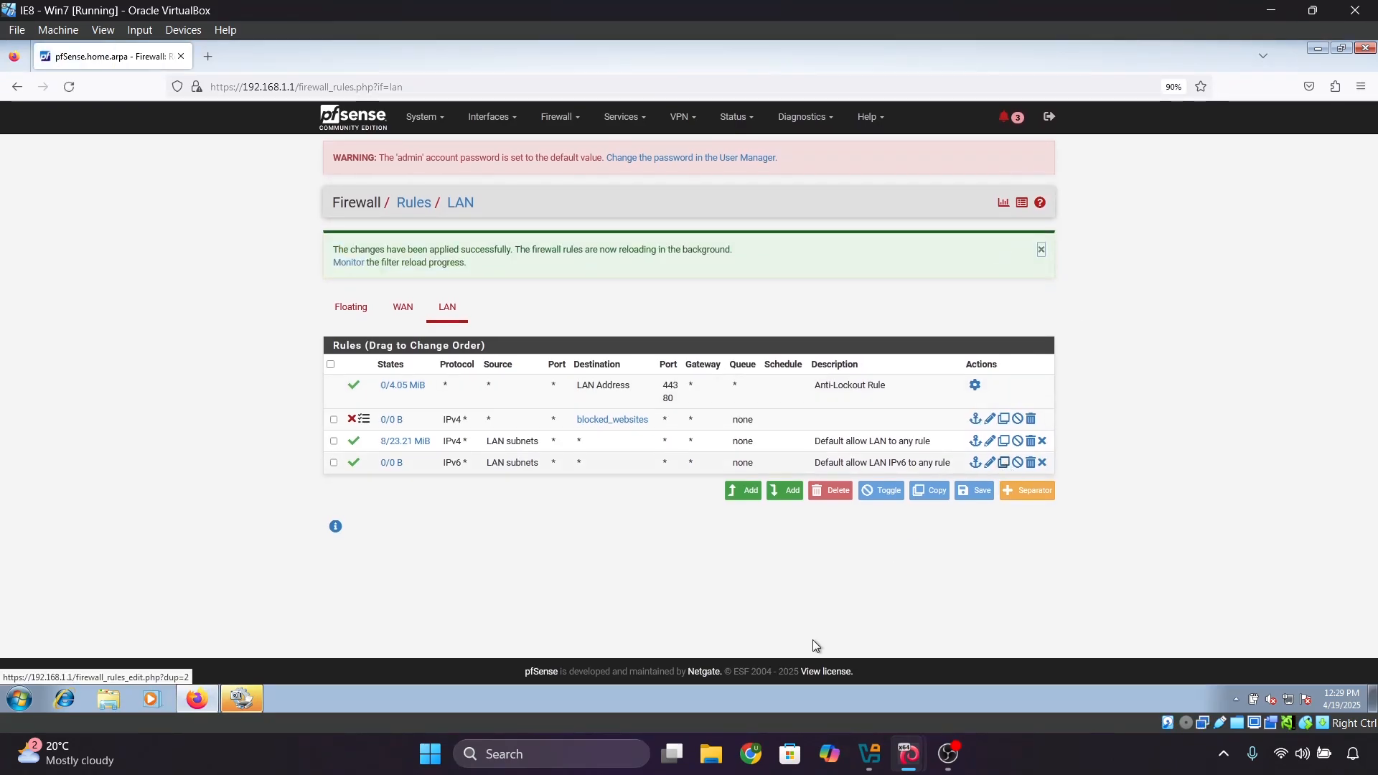
Step: Switch to the Kali Linux machine and try to load YouTube in a new Firefox tab
mouse_move(919, 765)
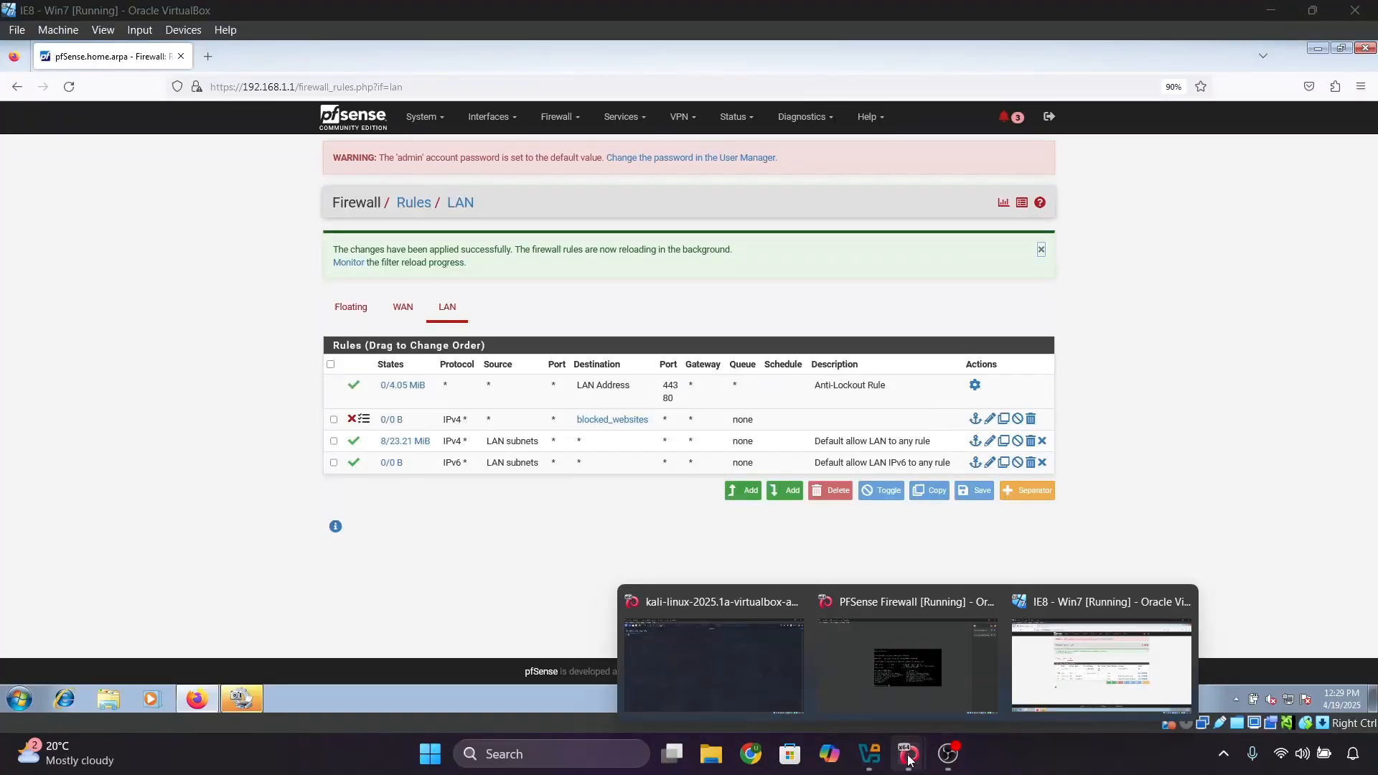
left_click(781, 708)
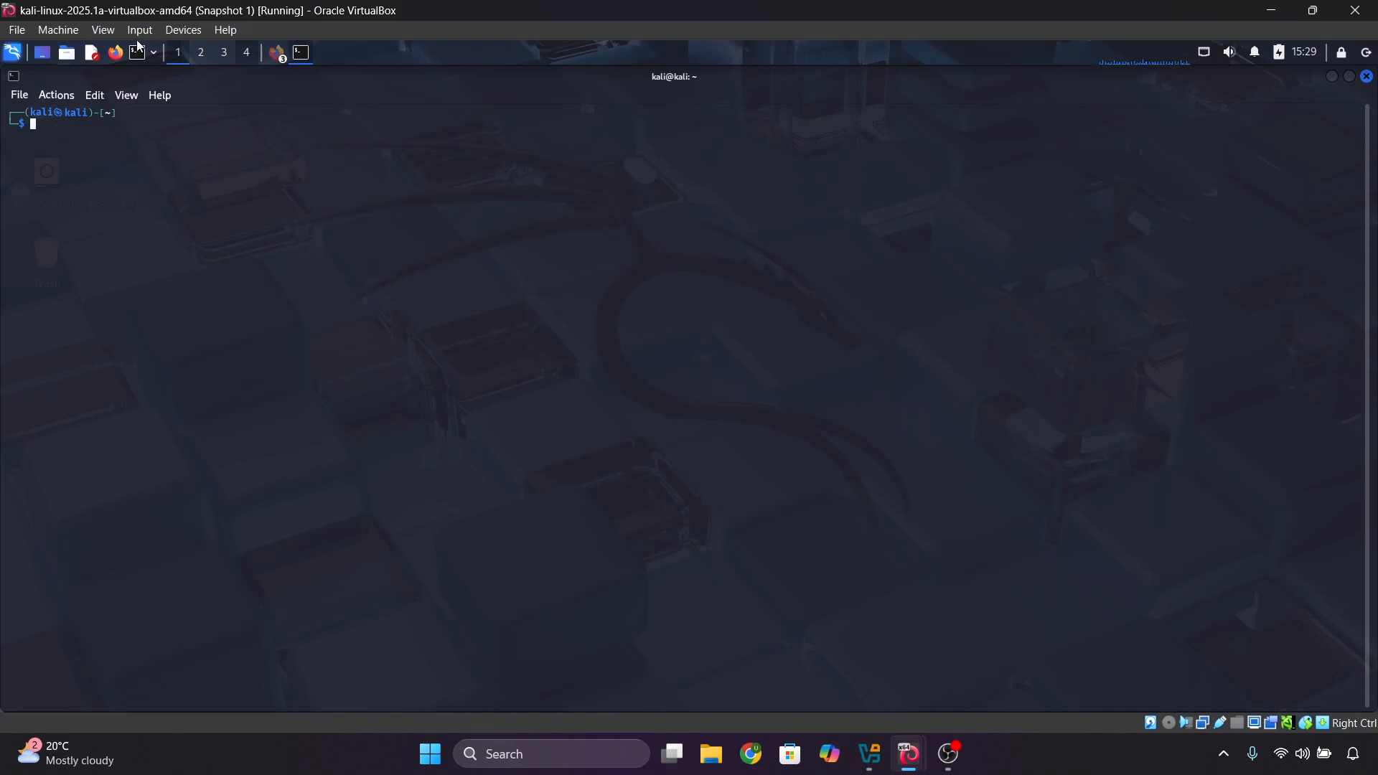
left_click(115, 53)
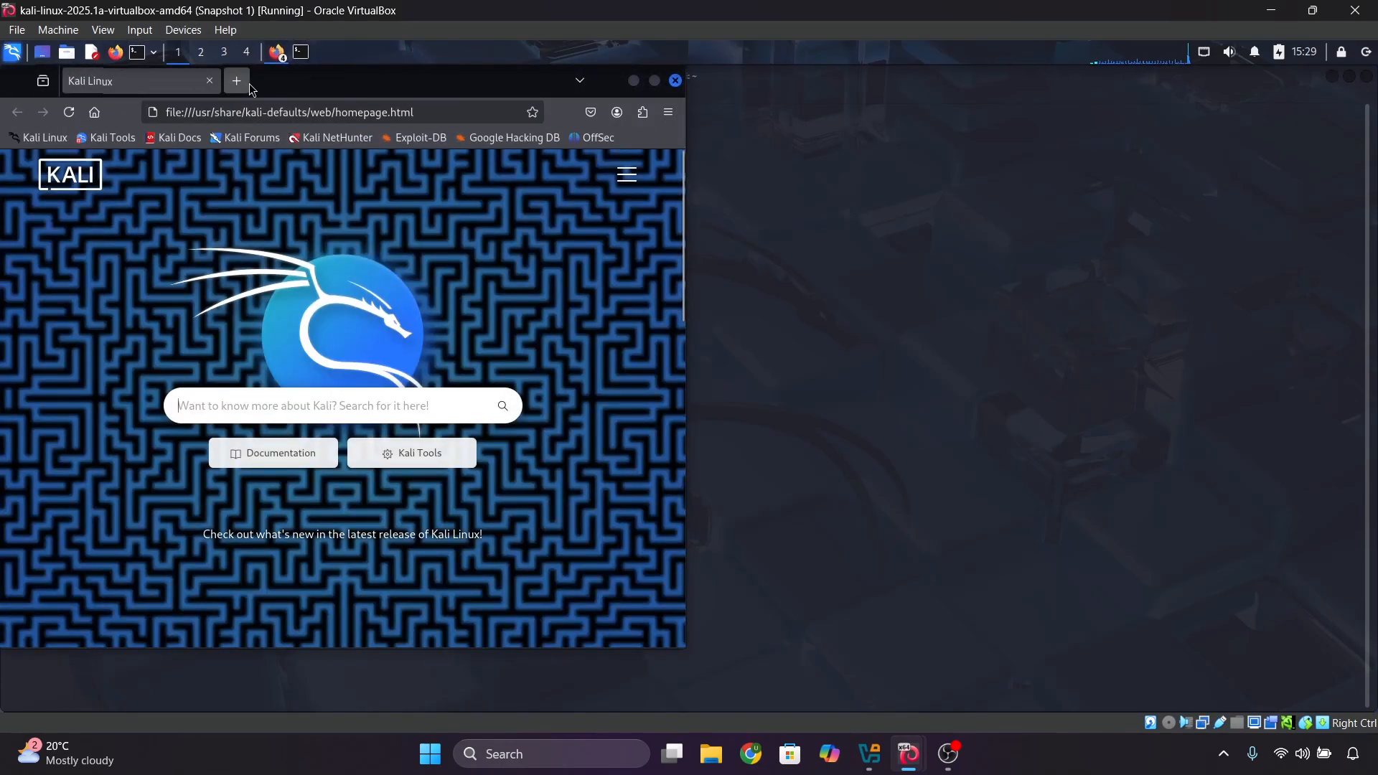
left_click(237, 81)
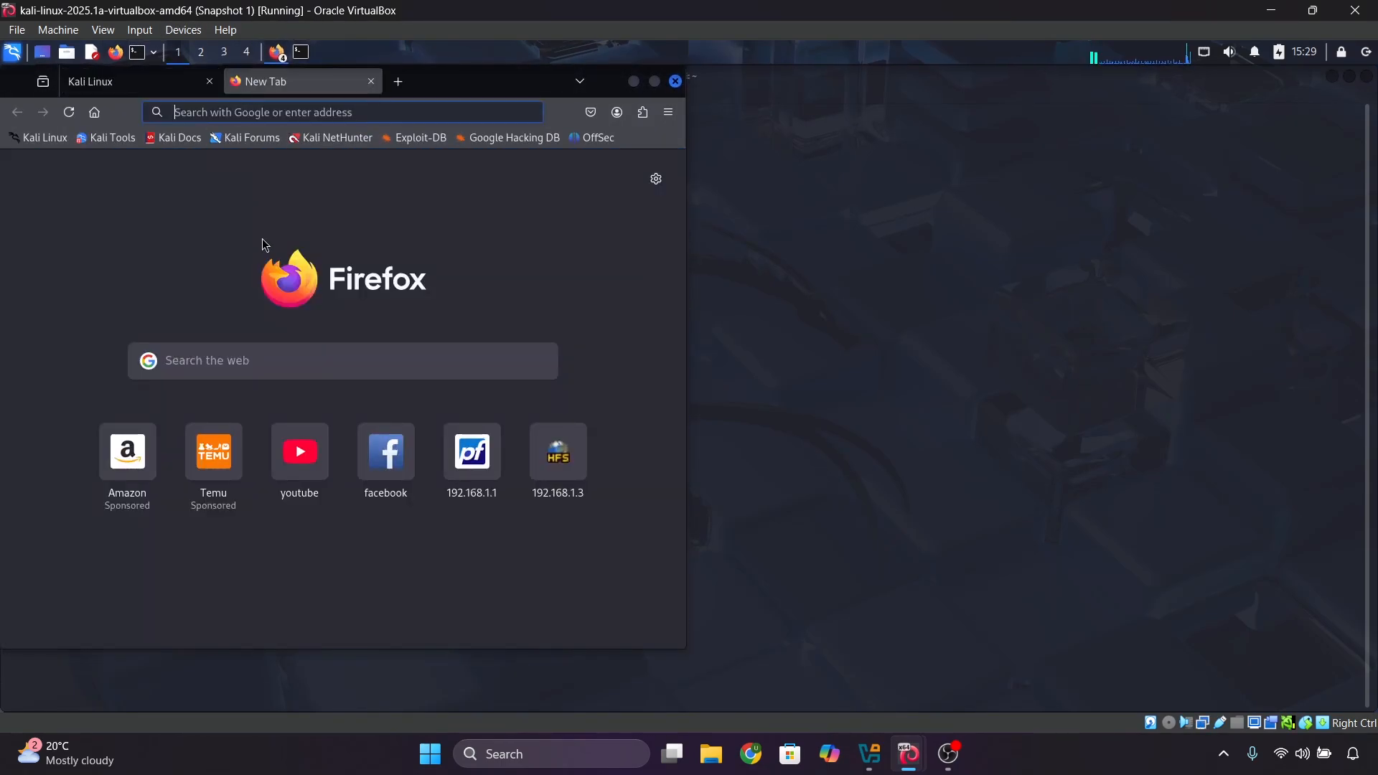
left_click(300, 479)
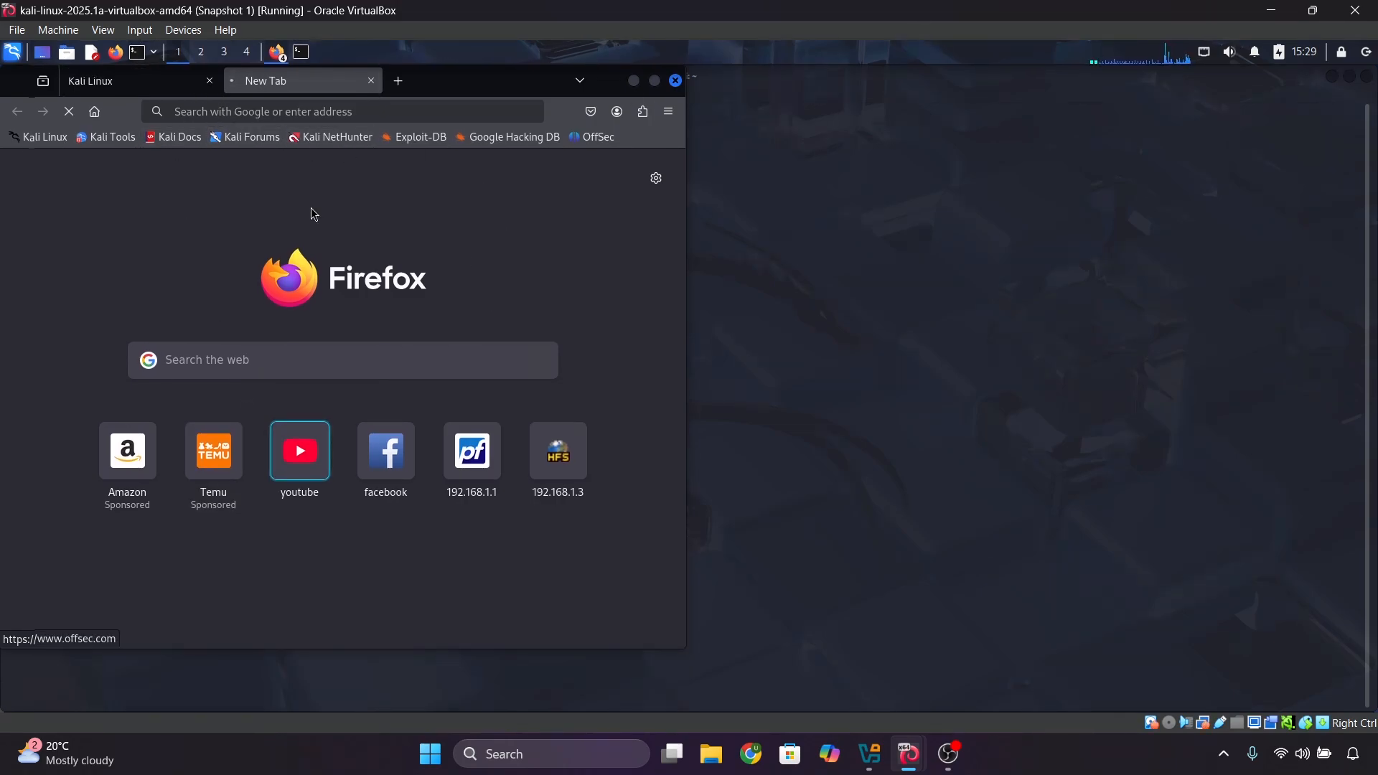
Step: Load Amazon and Facebook in separate new tabs, with the browser window maximized, to compare site access
left_click(399, 85)
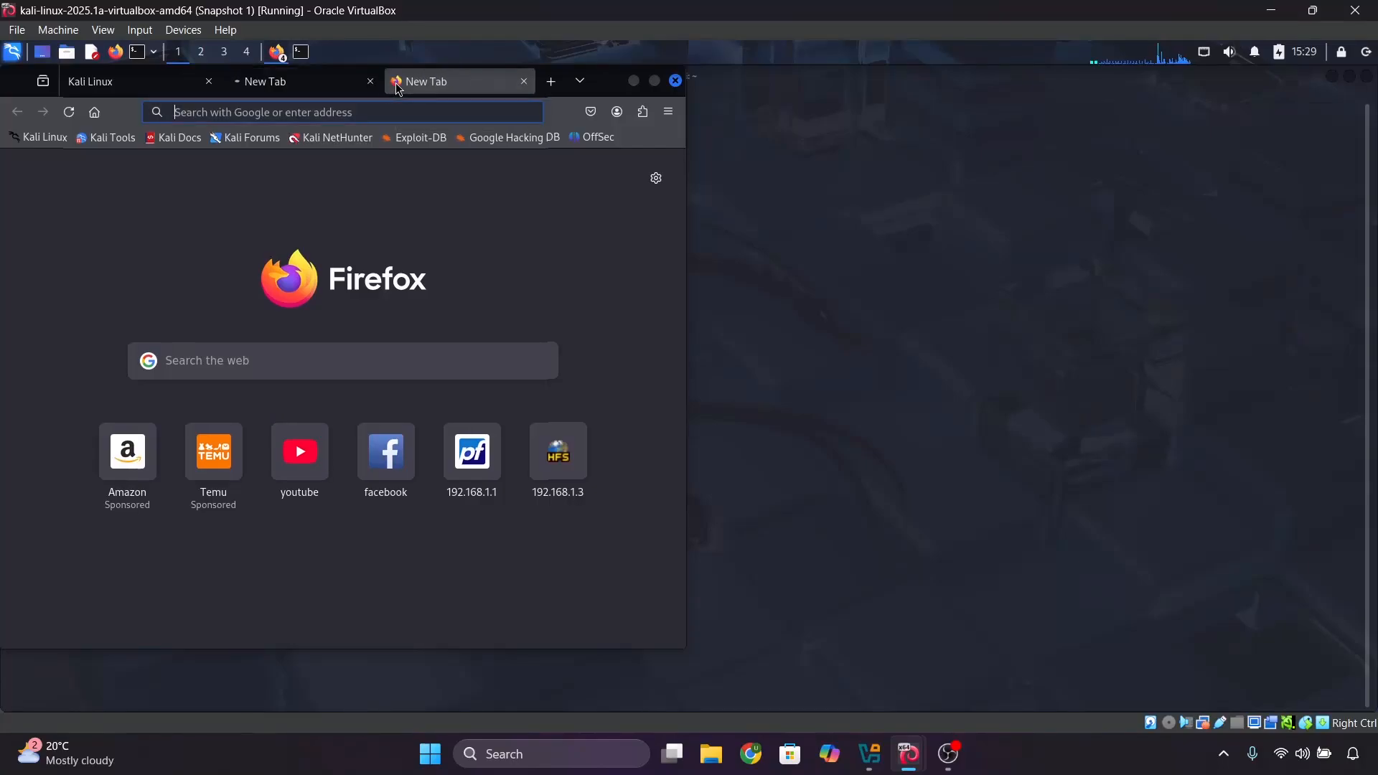
left_click(132, 454)
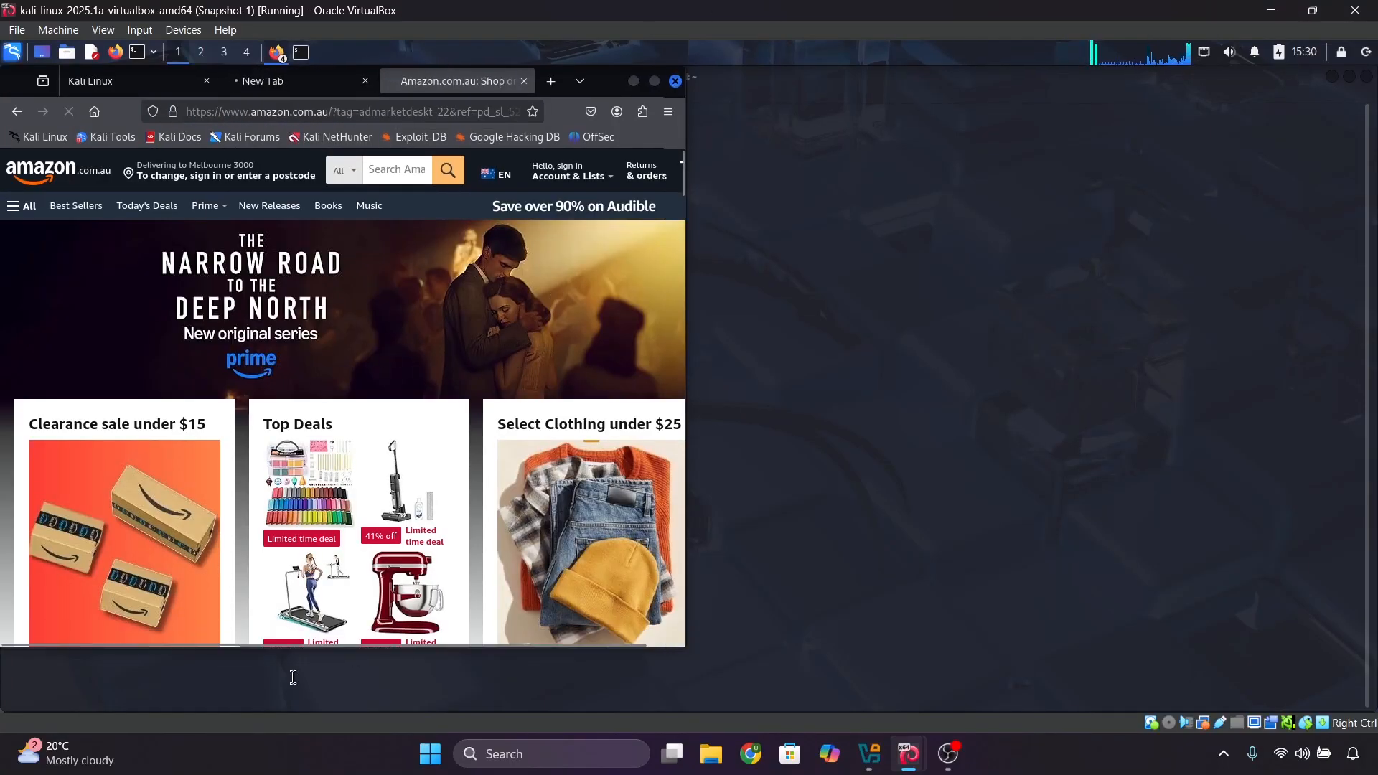
left_click(654, 80)
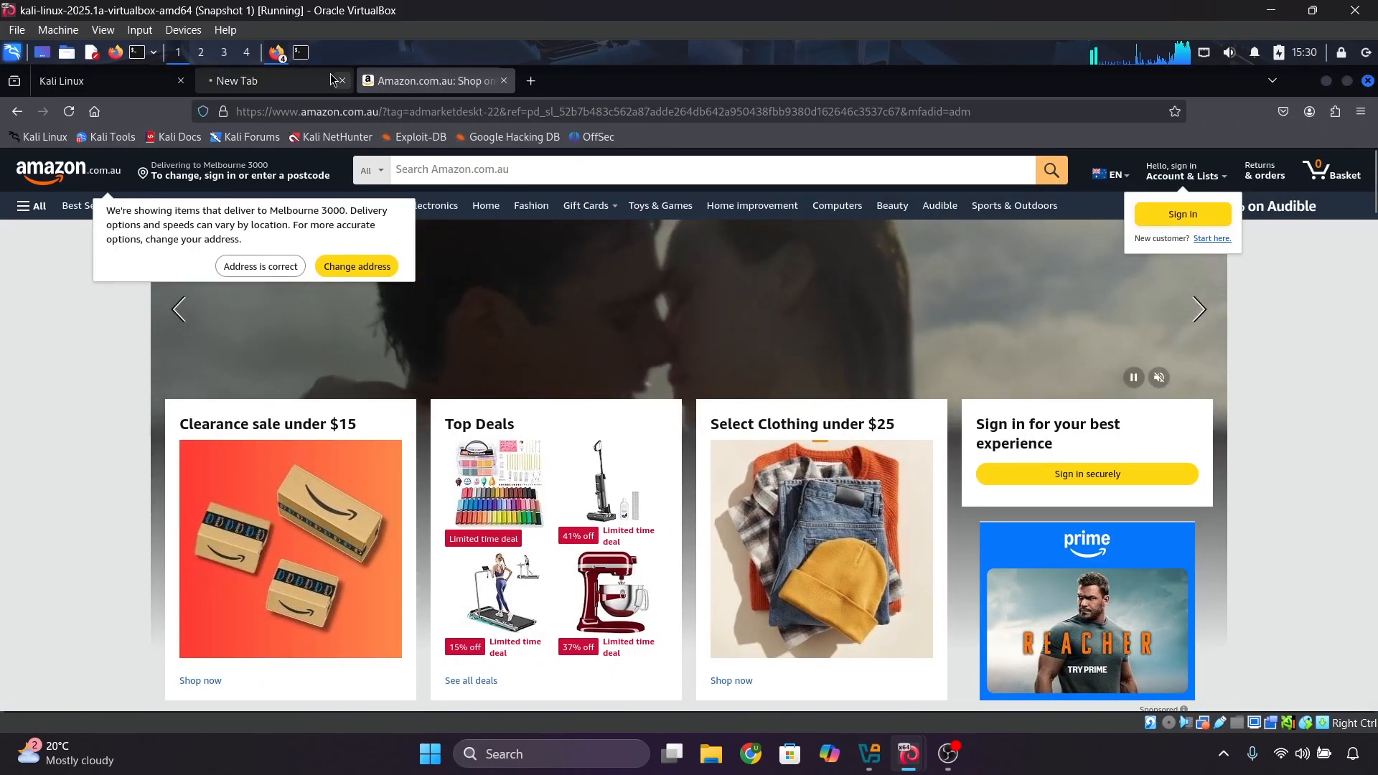
left_click(531, 81)
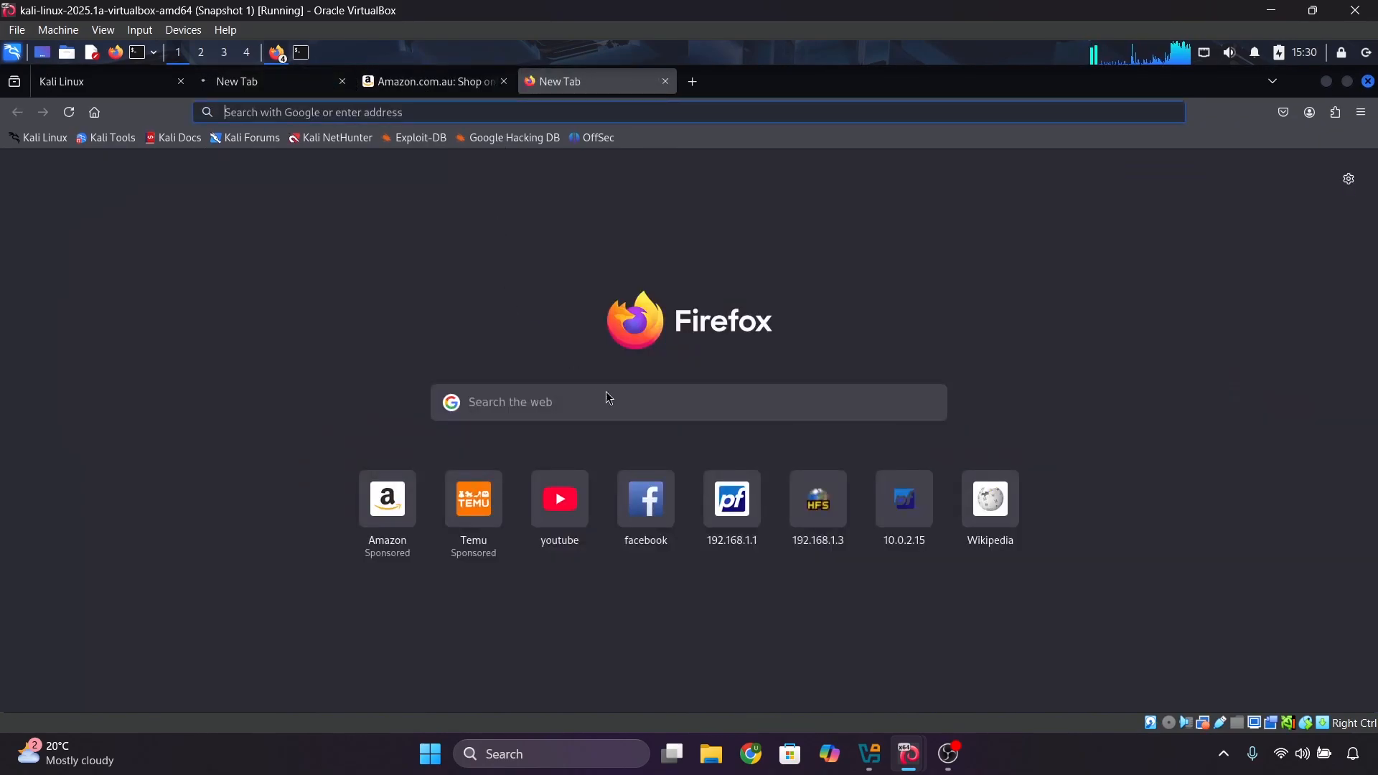
left_click(641, 532)
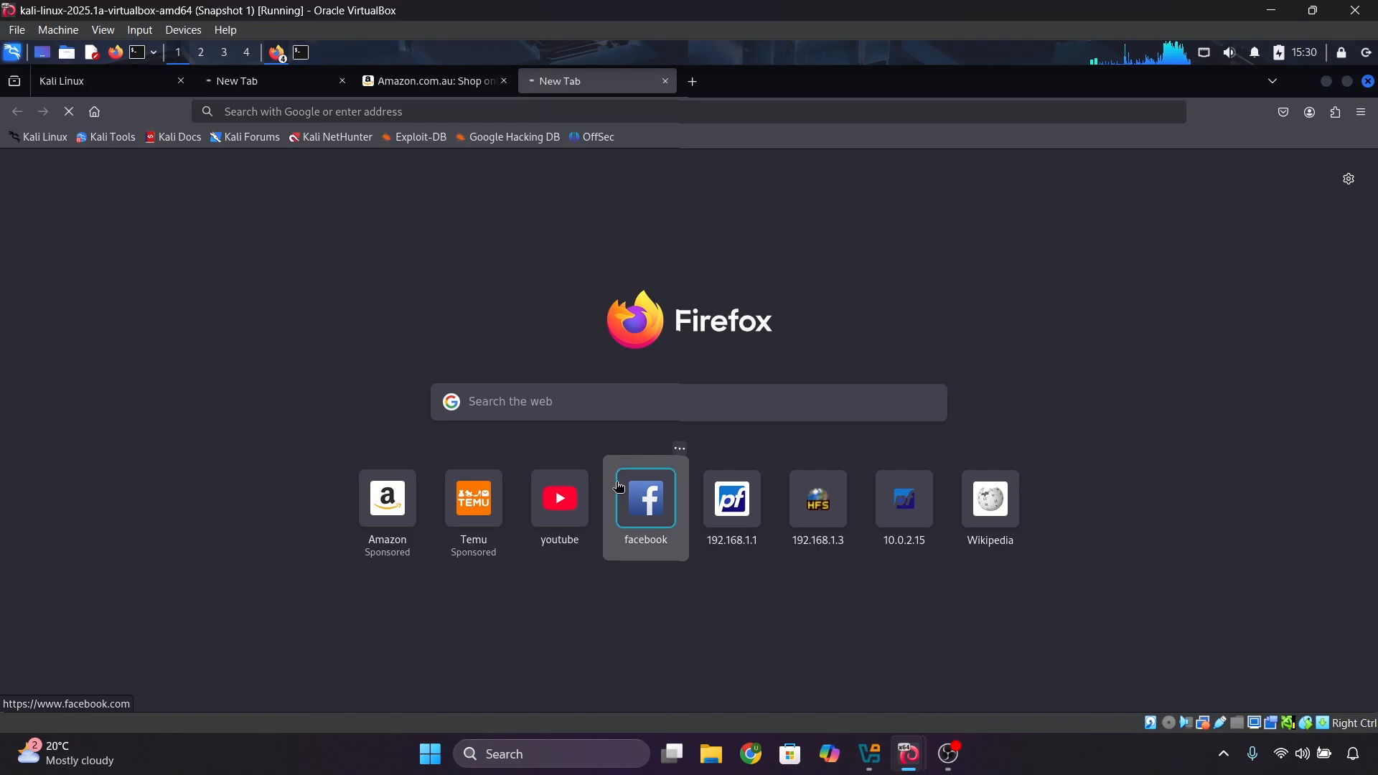
Step: Minimize the browser, ping facebook.com from the Kali terminal, and suspend the ping
left_click(1328, 82)
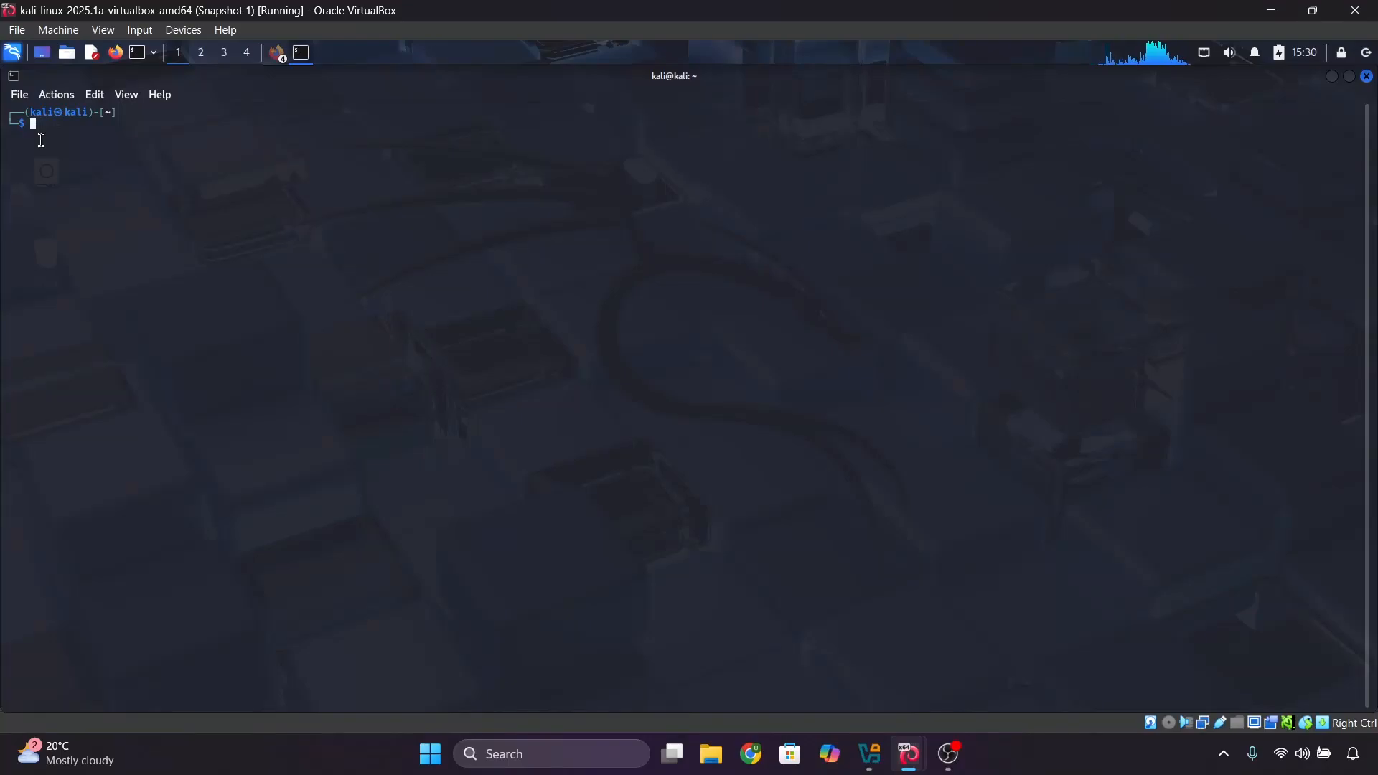
type("ping facebook.com")
key("Return")
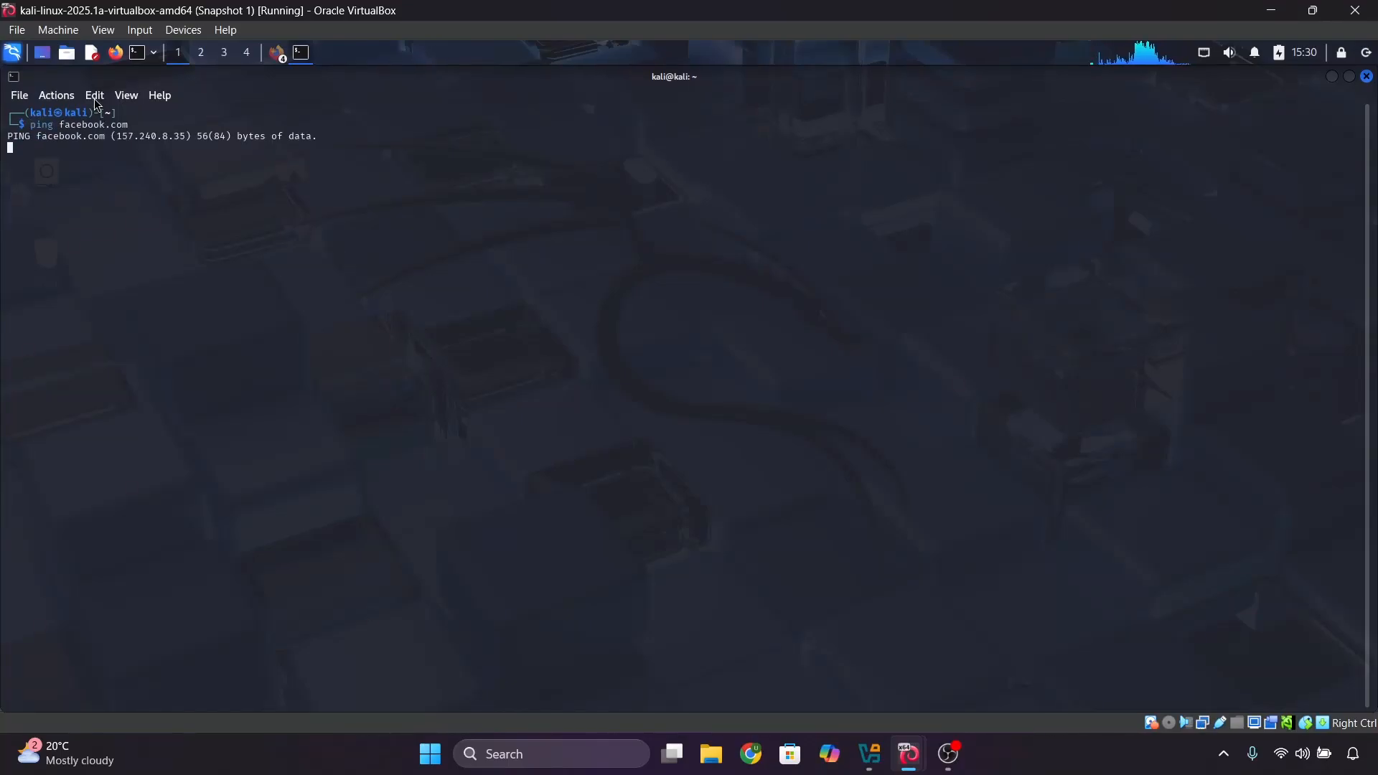
key("Return")
key("Return")
key("Up")
key("Left")
type("[]")
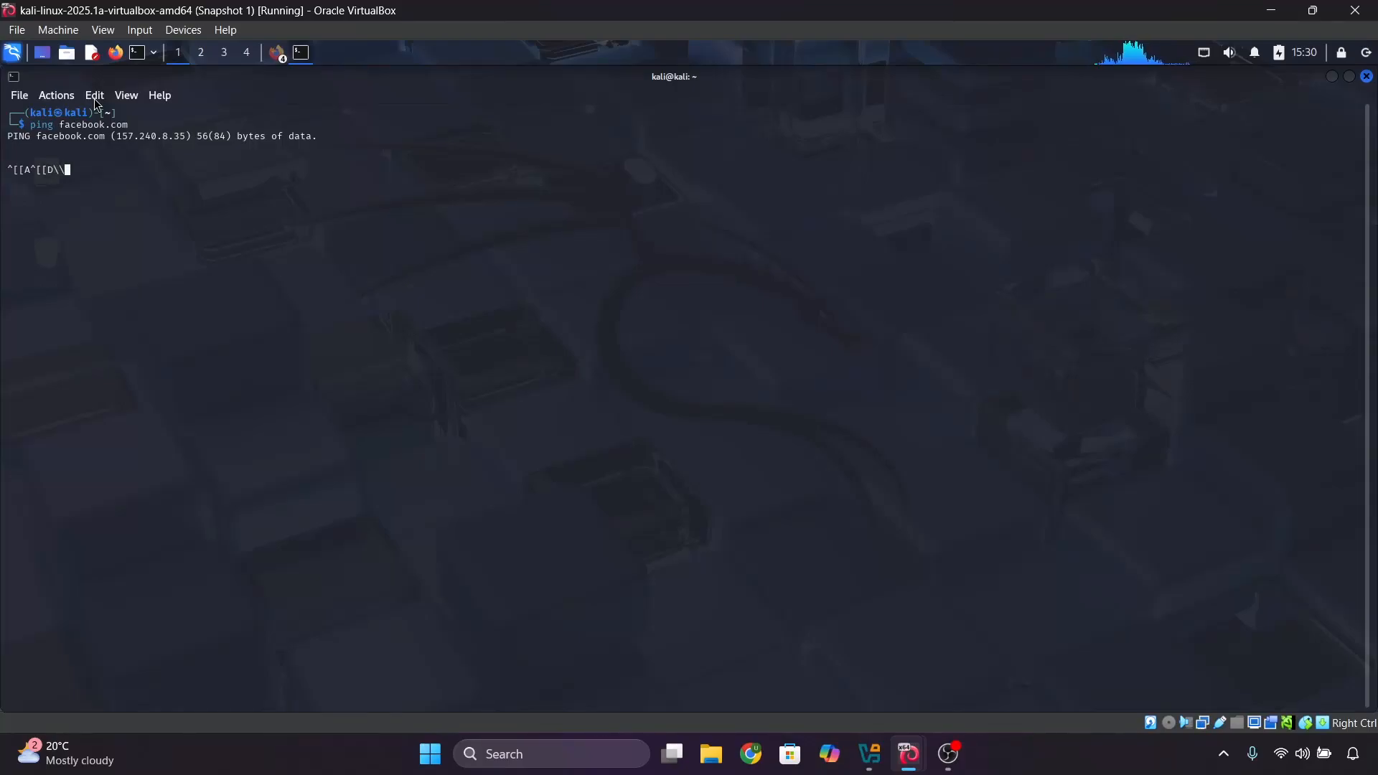
key("BackSpace")
key("BackSpace")
key("BackSpace")
key("BackSpace")
key("BackSpace")
key("BackSpace")
key("BackSpace")
key("BackSpace")
key("ctrl+z")
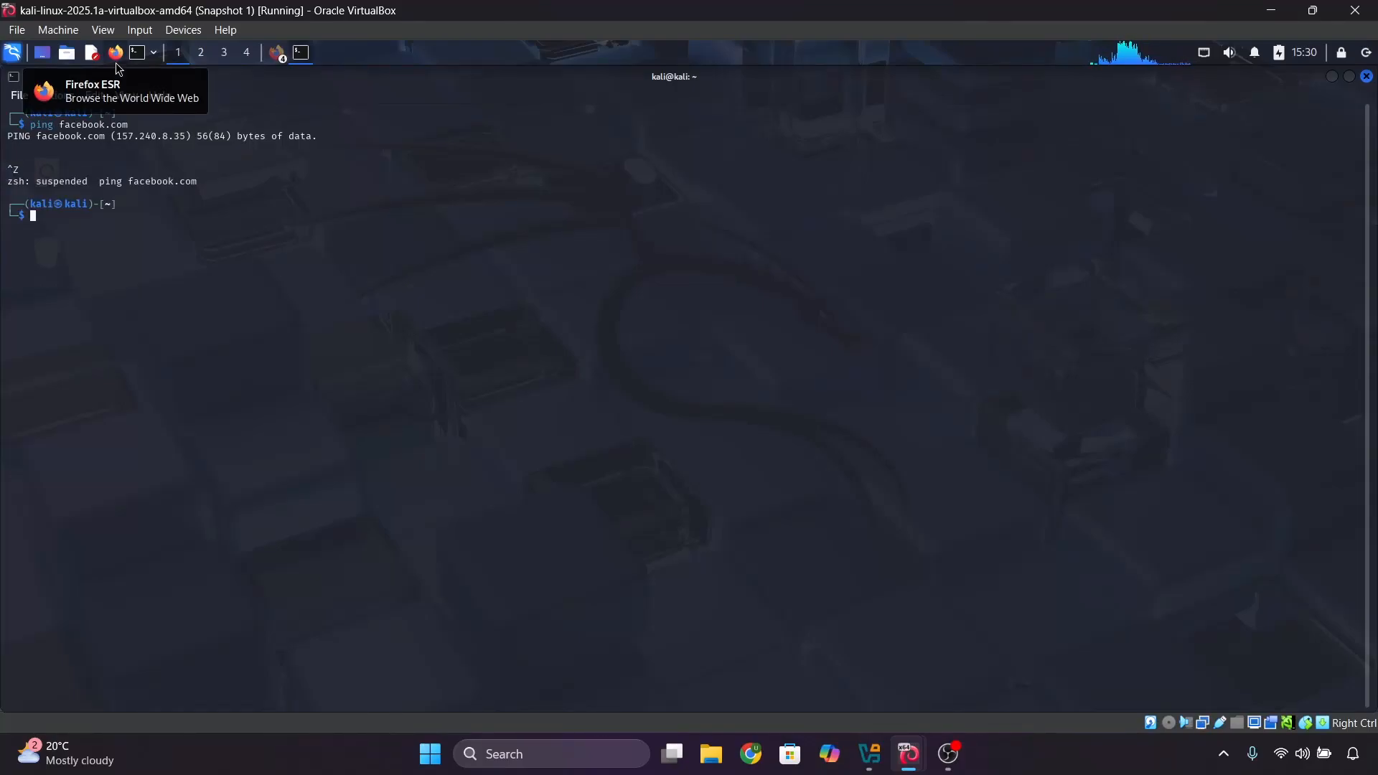
Step: Rerun the command entered before the ping from the terminal history
key("Up")
key("Up")
key("Return")
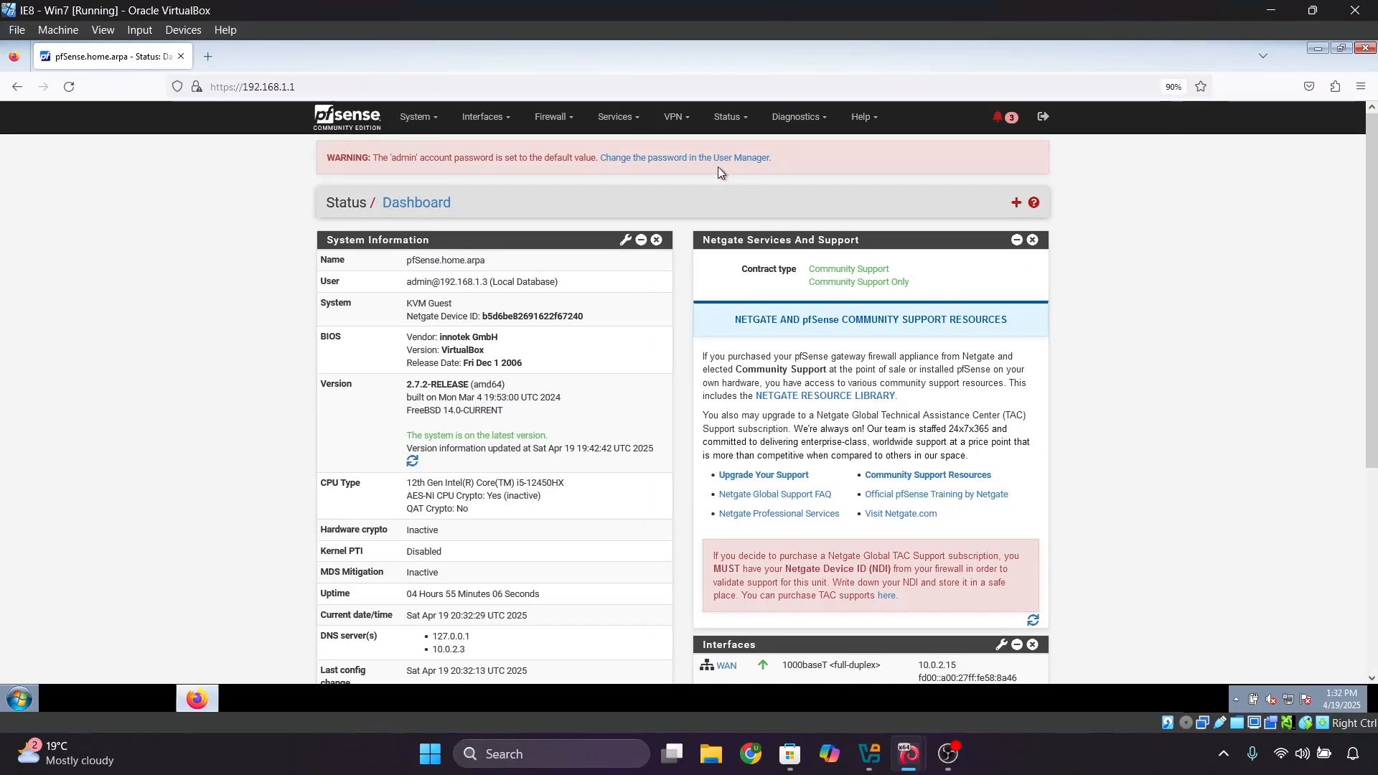
Step: Start a new traffic shaper limiter, enable it, and name it kali_download
left_click(556, 118)
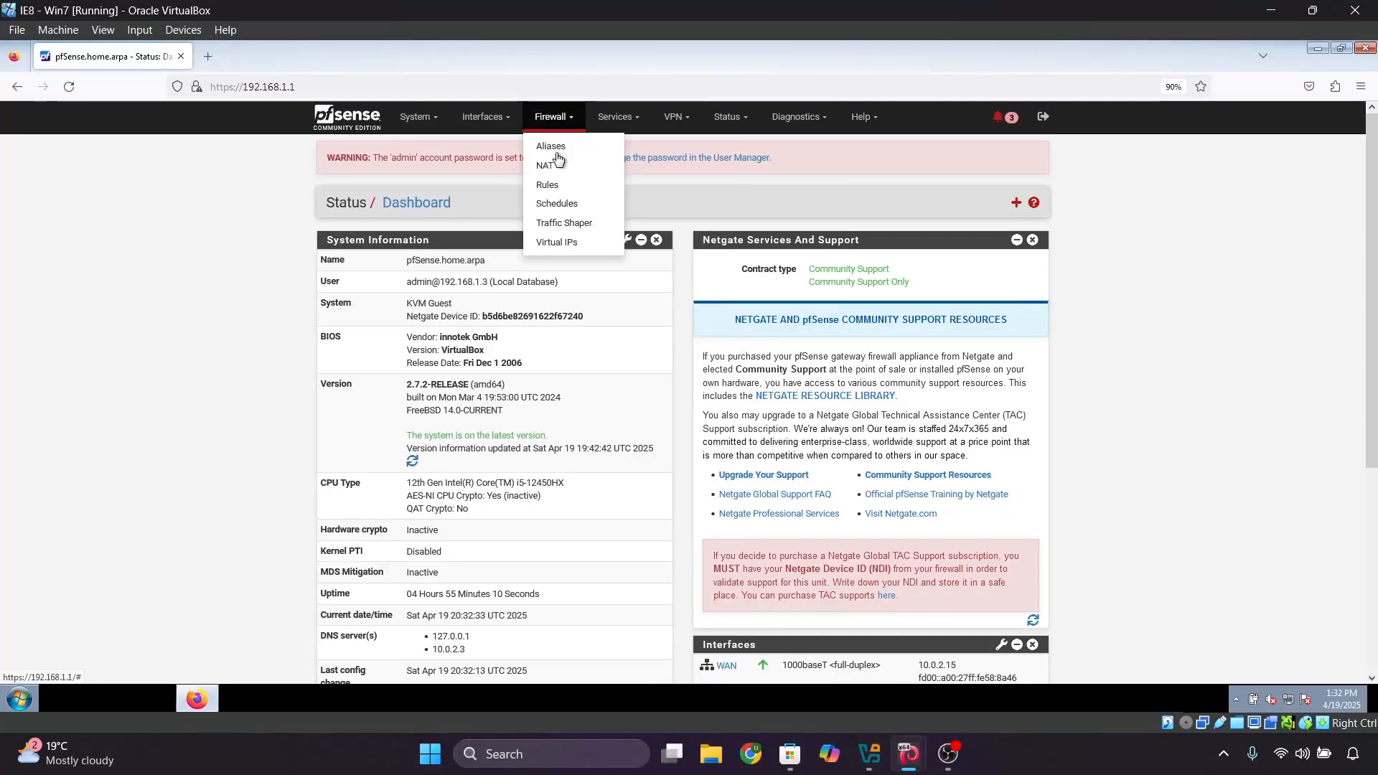
left_click(551, 223)
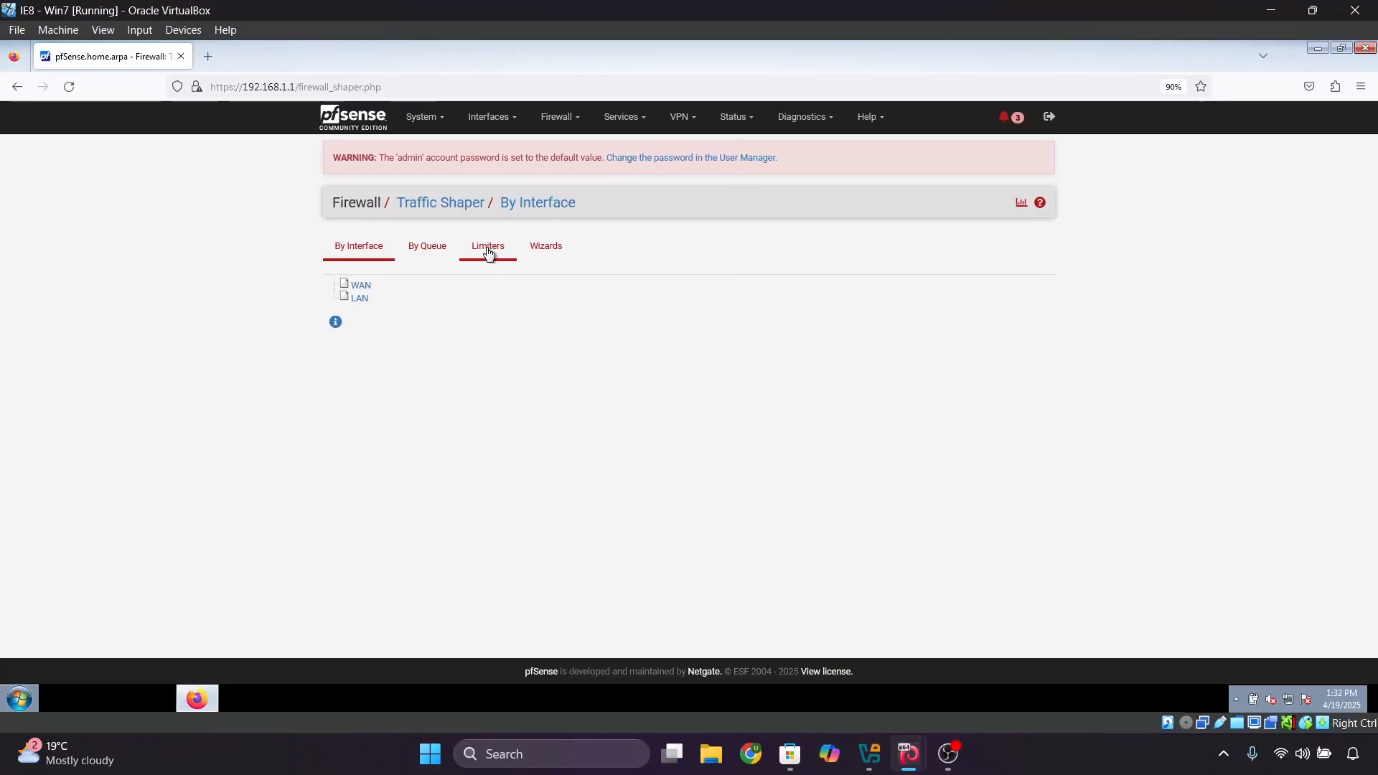
left_click(489, 253)
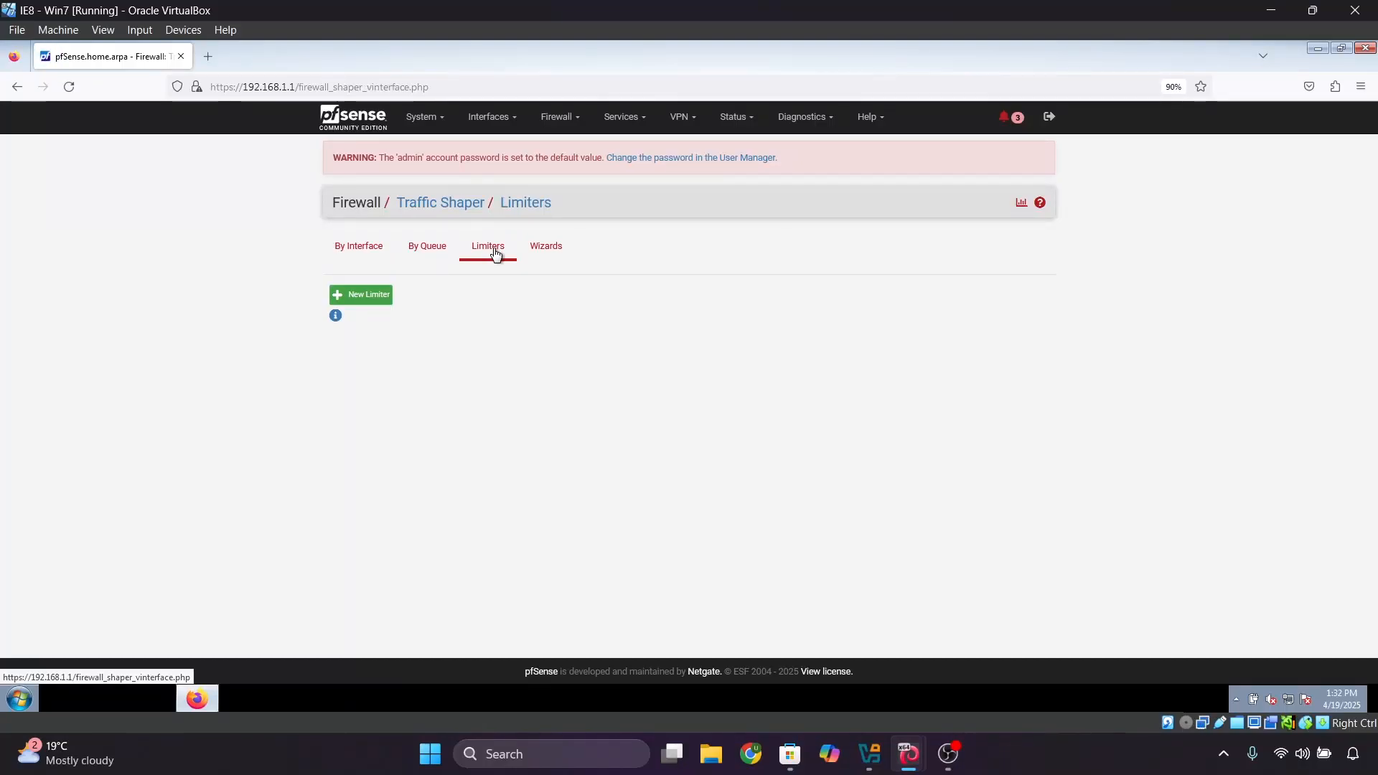
left_click(382, 295)
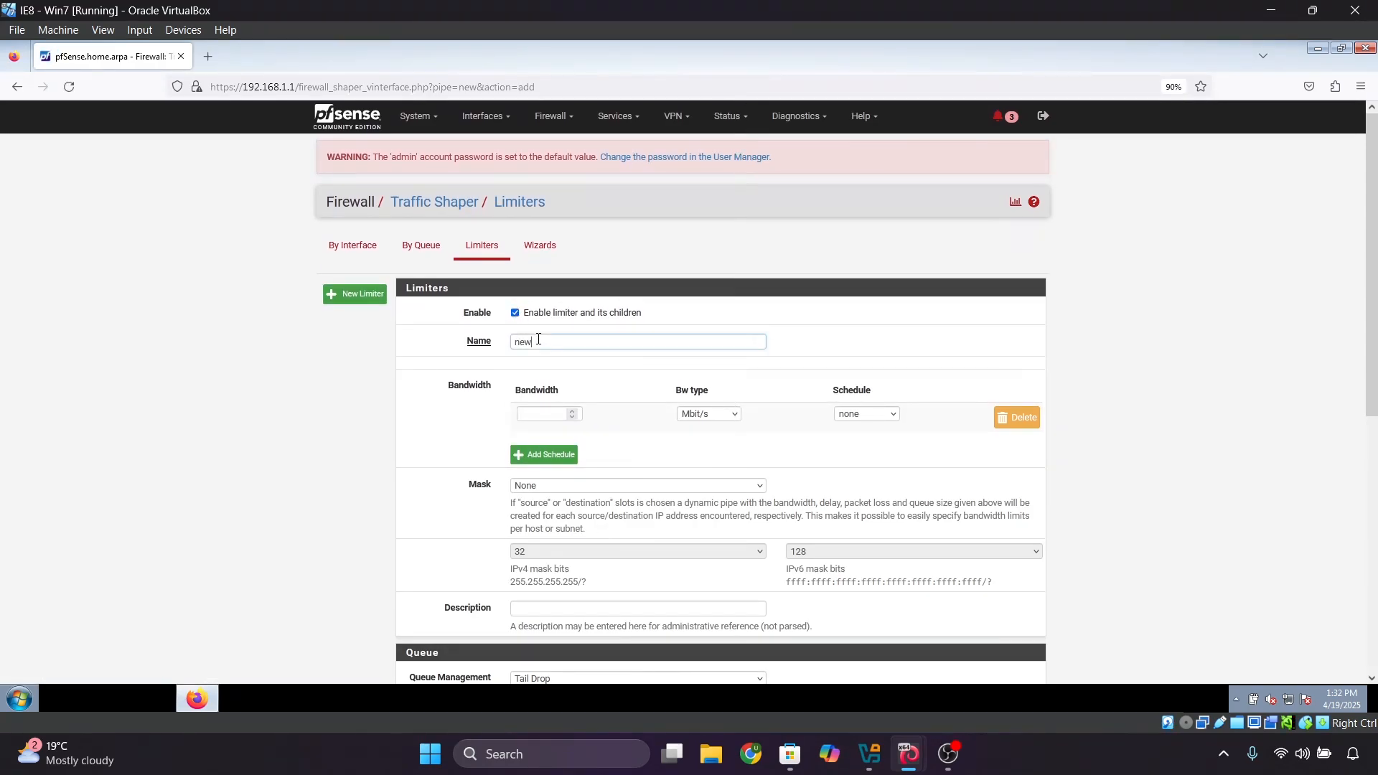
left_click(539, 340)
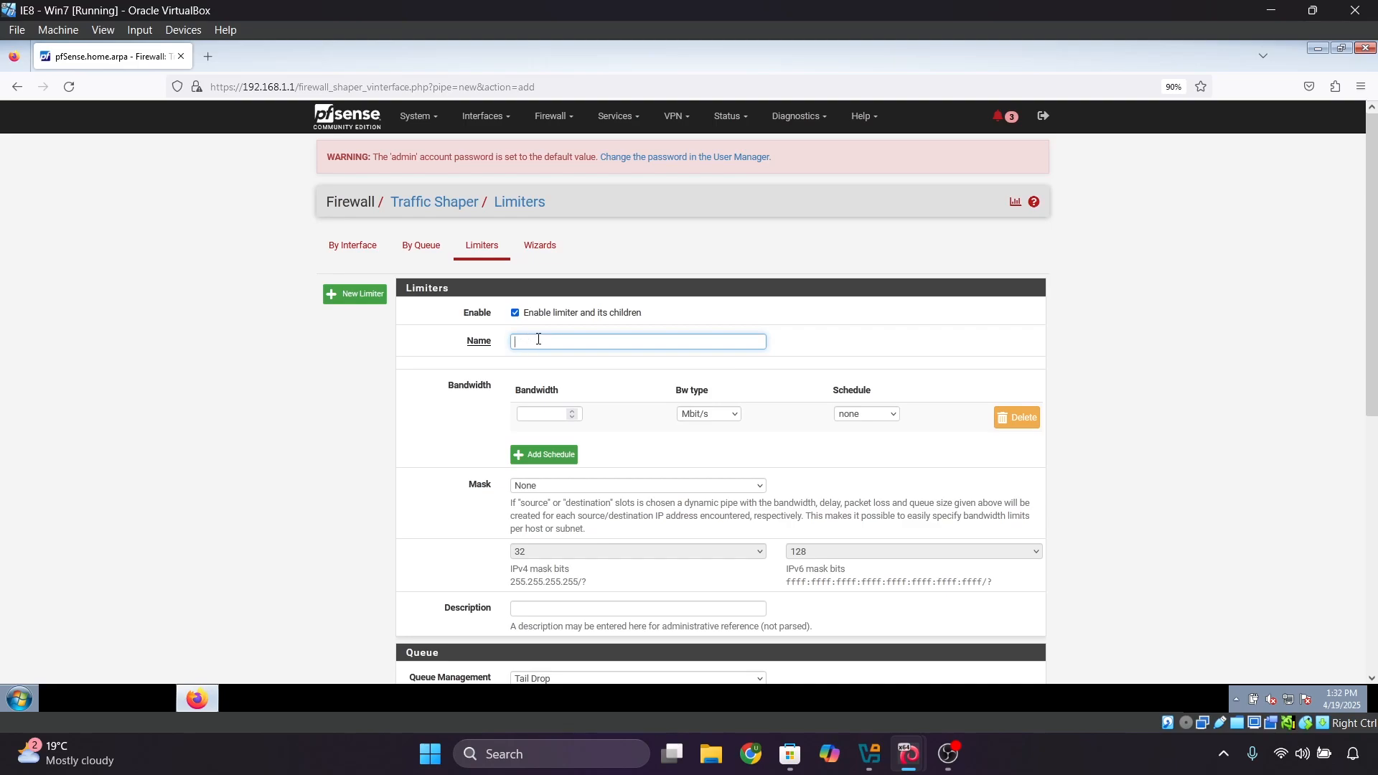
type("kal")
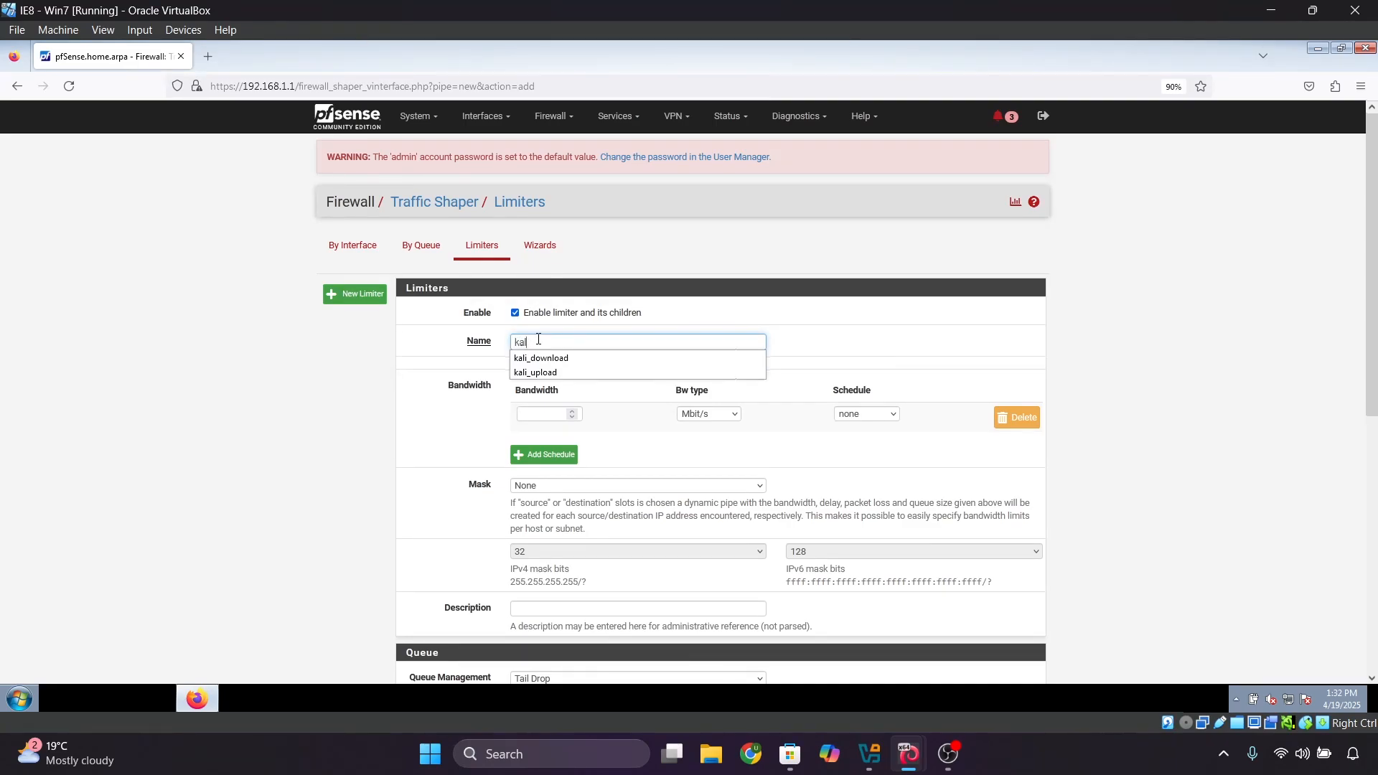
key("Down")
key("Return")
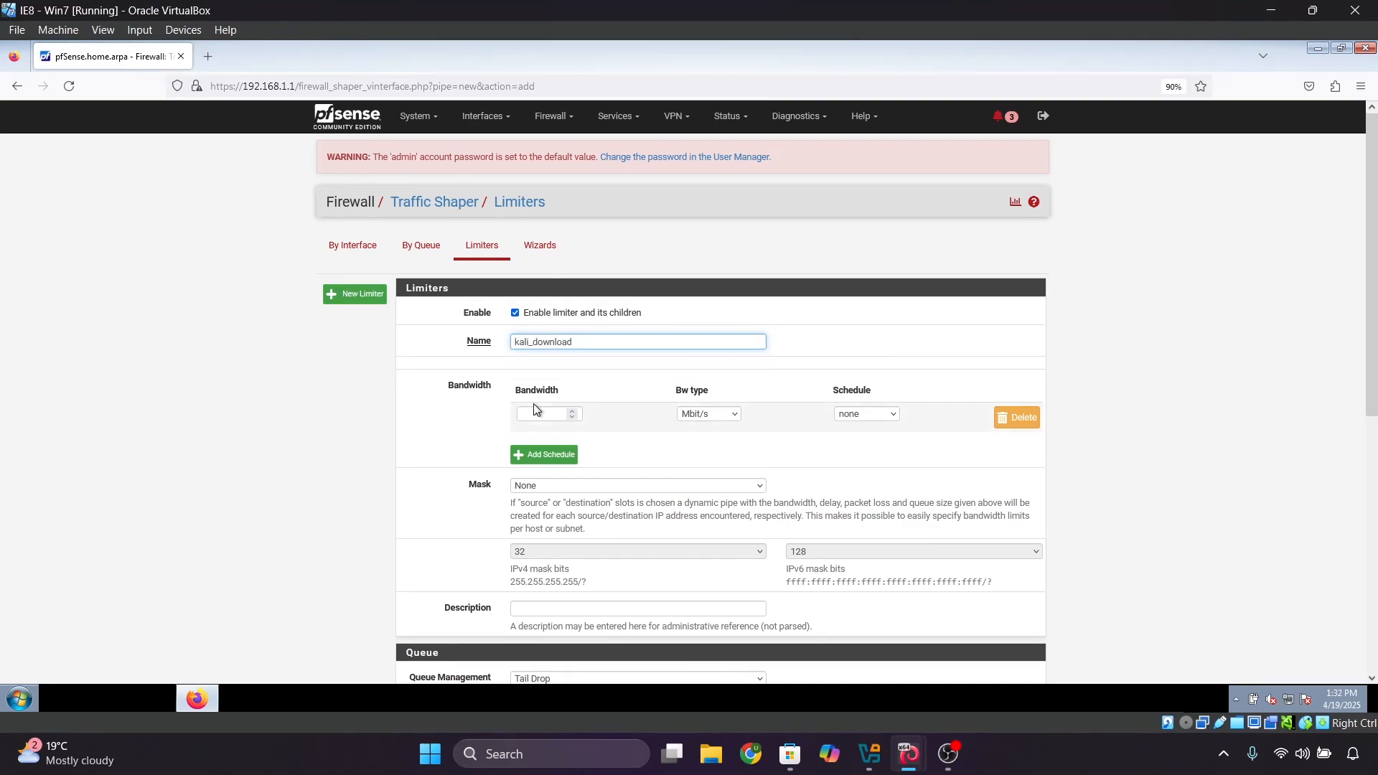
Step: Limit kali_download to 1 Mbit/s with a Source addresses mask, and save and apply the limiter
left_click(555, 416)
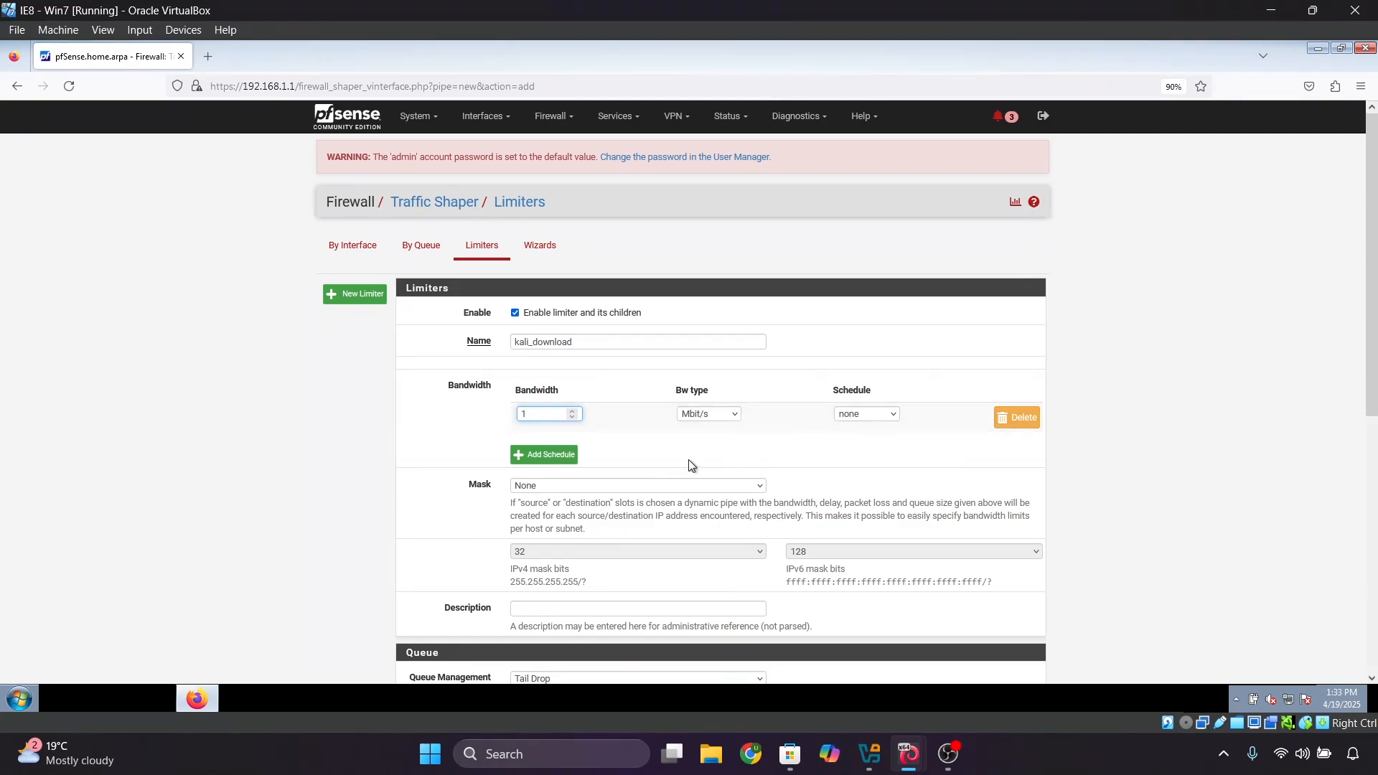
scroll(677, 468, "down", 2)
left_click(548, 418)
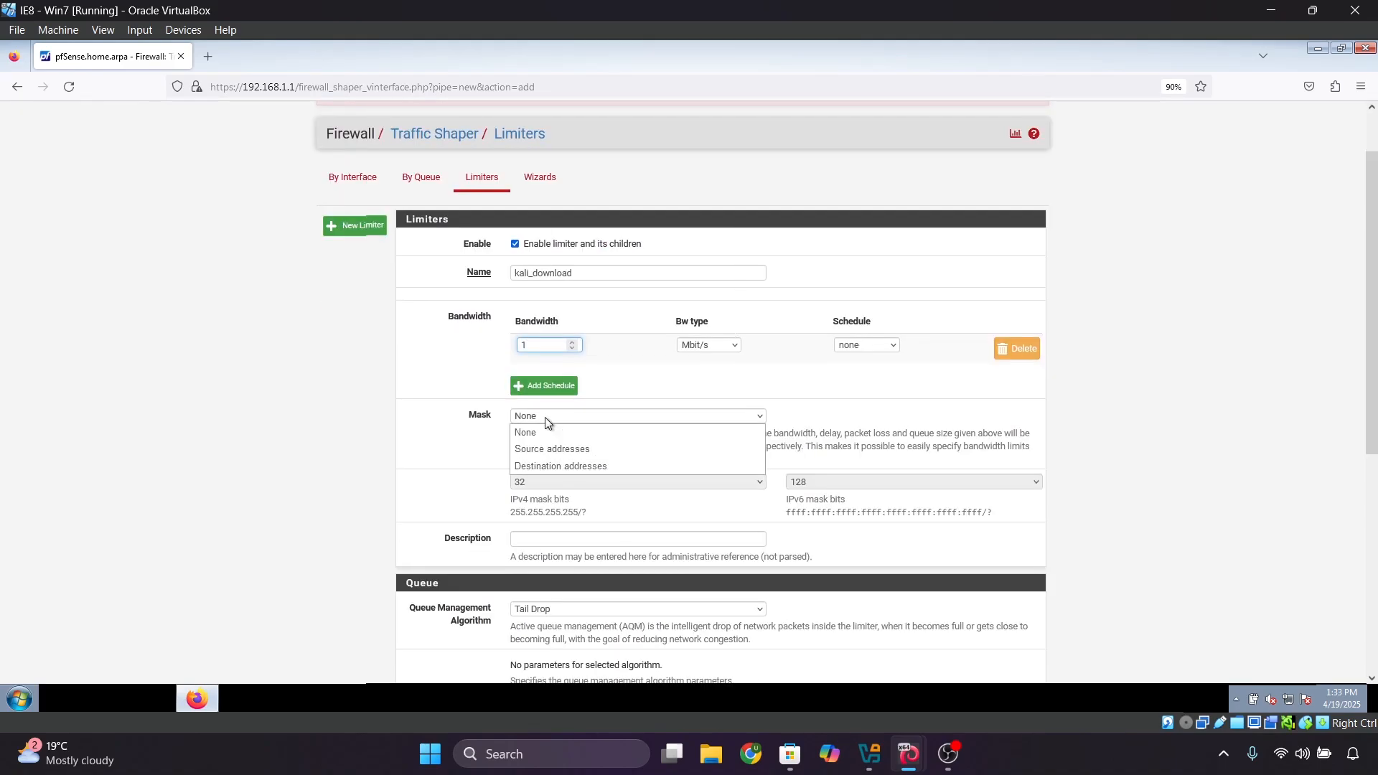
left_click(555, 450)
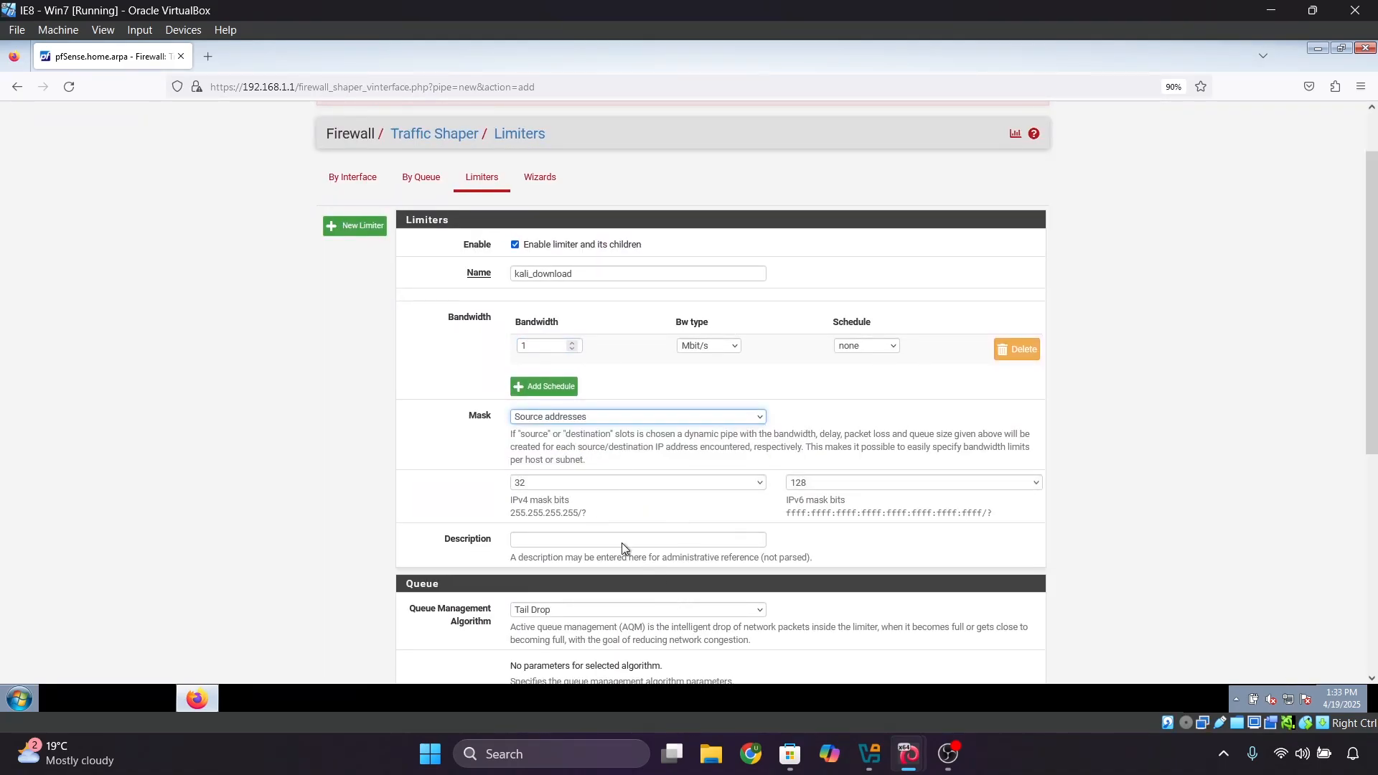
scroll(622, 543, "down", 5)
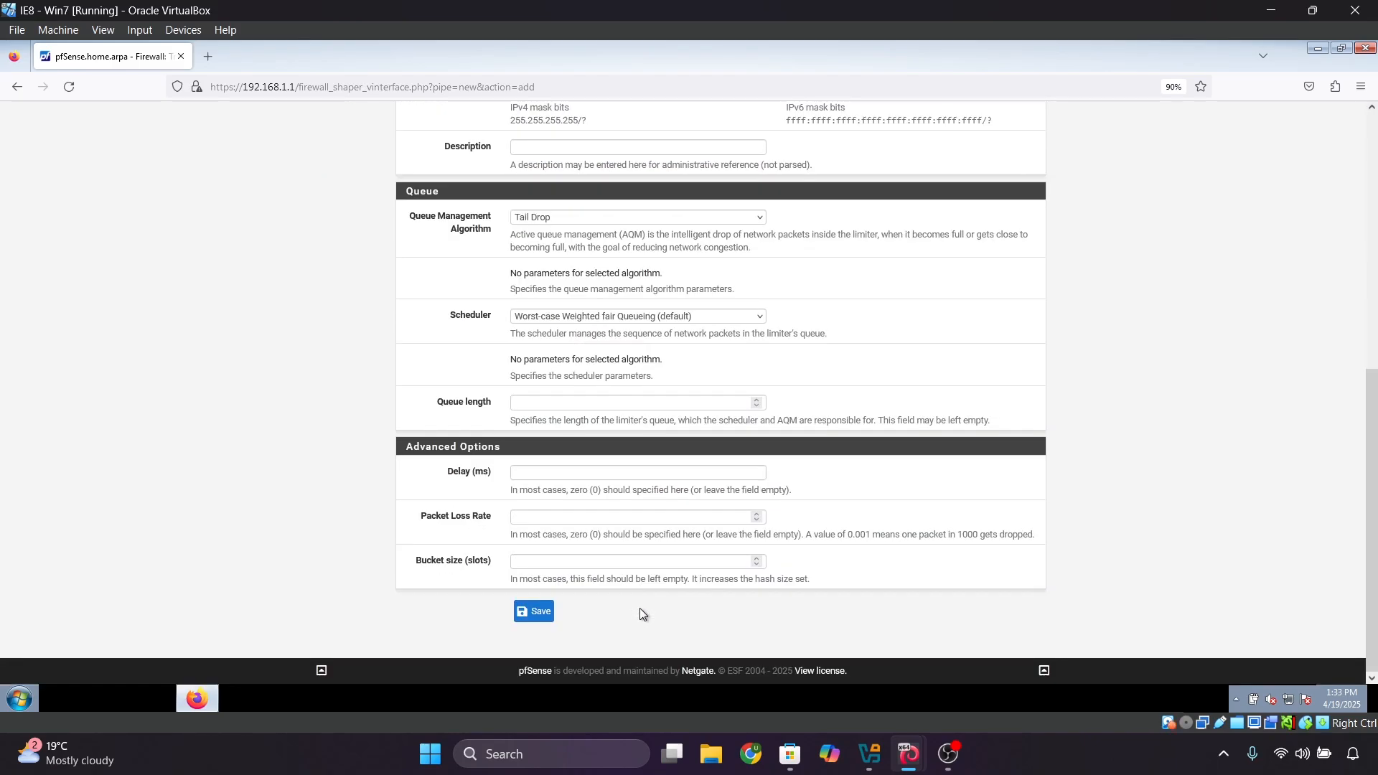
left_click(544, 619)
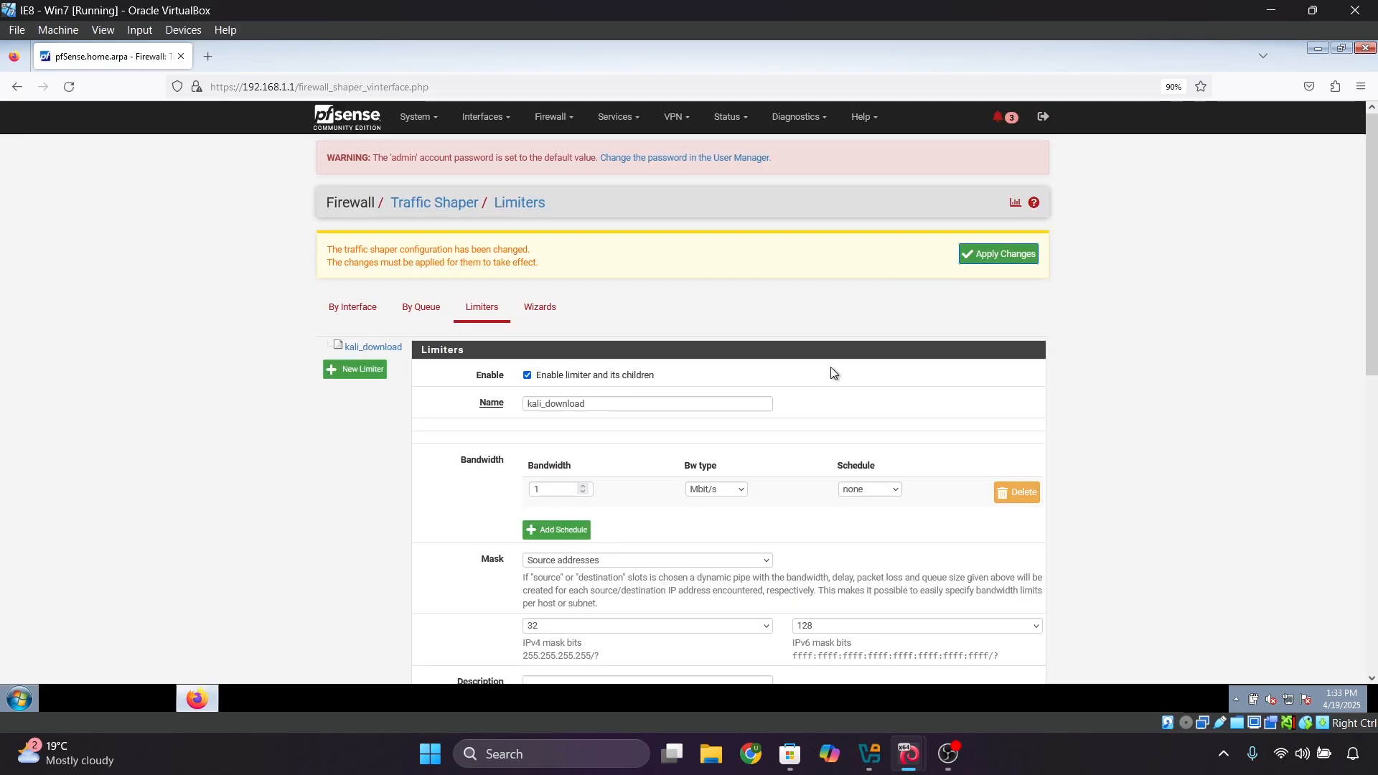
left_click(1020, 264)
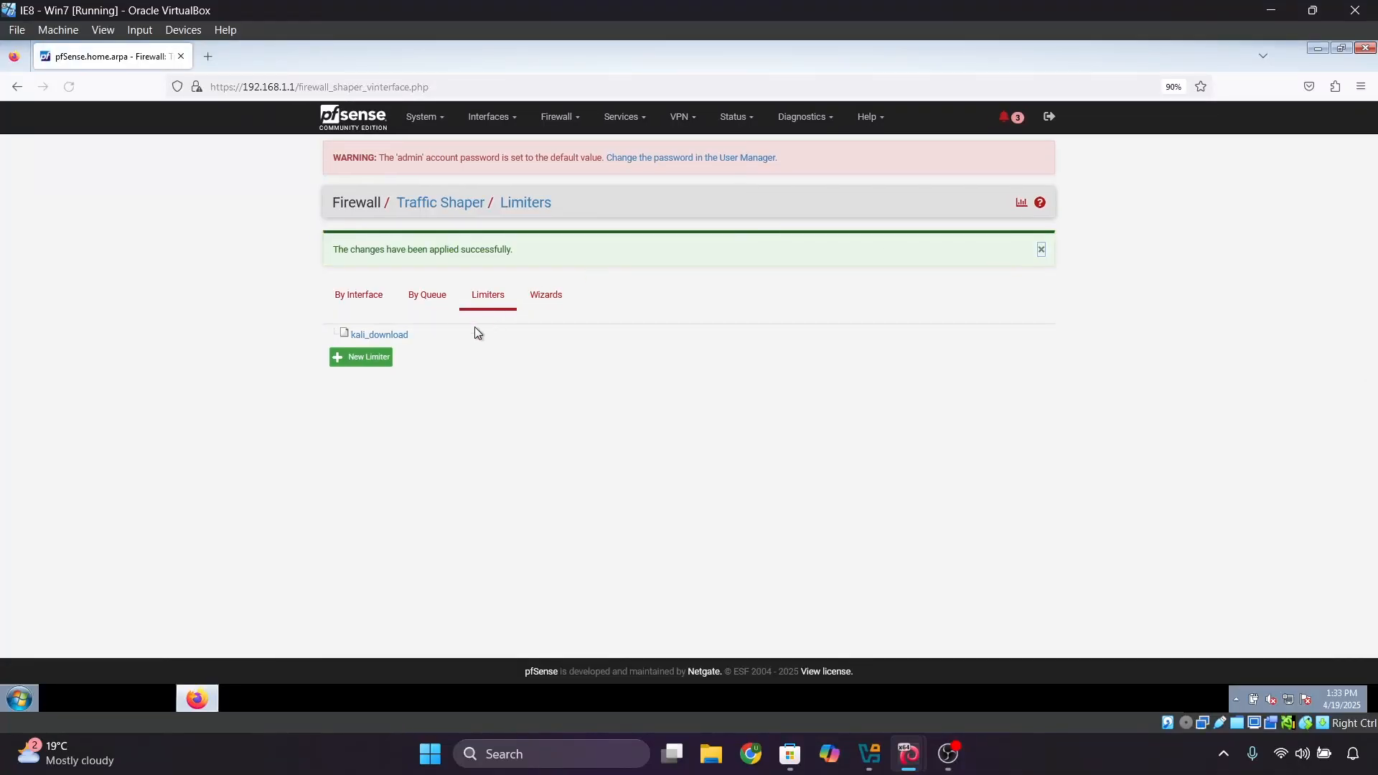
Step: Start a second limiter named kali_upload with a bandwidth of 256 Kbit/s
left_click(351, 364)
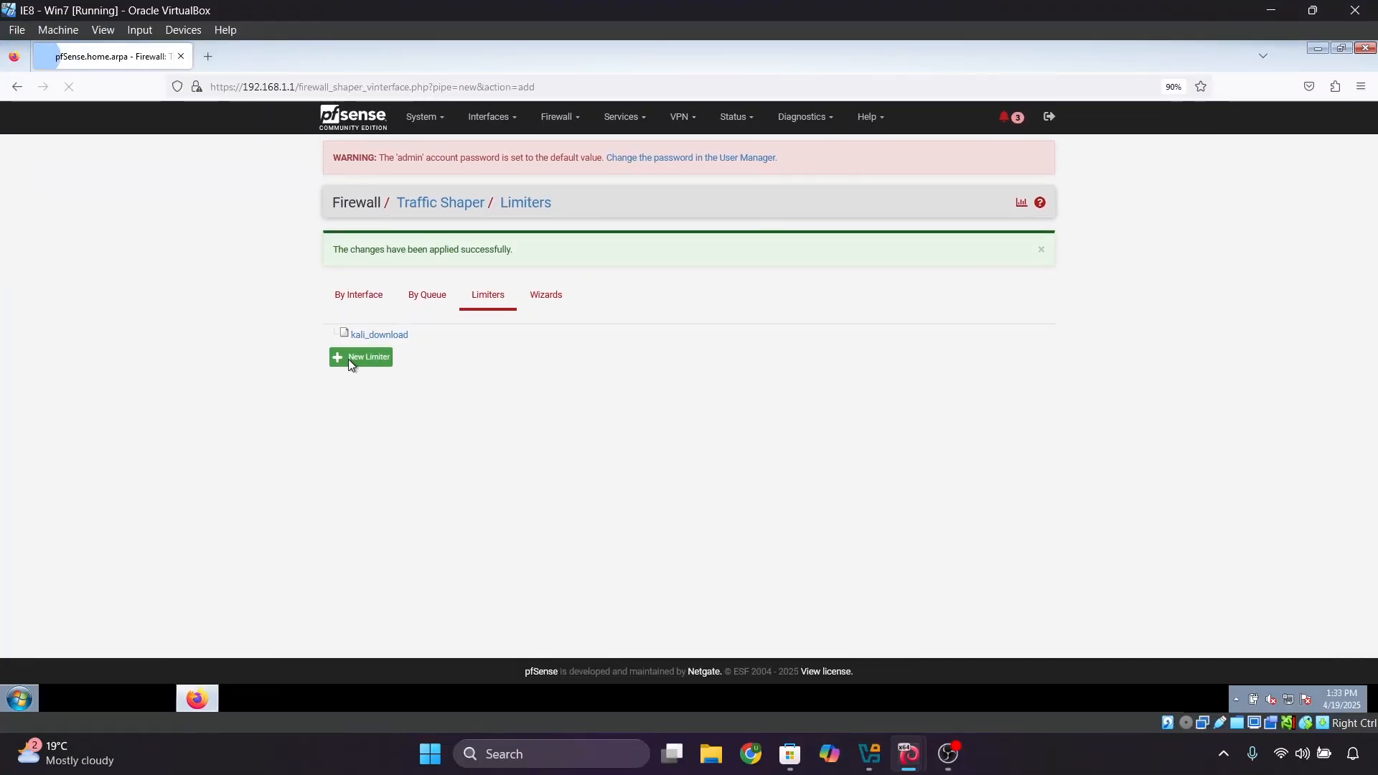
left_click(550, 348)
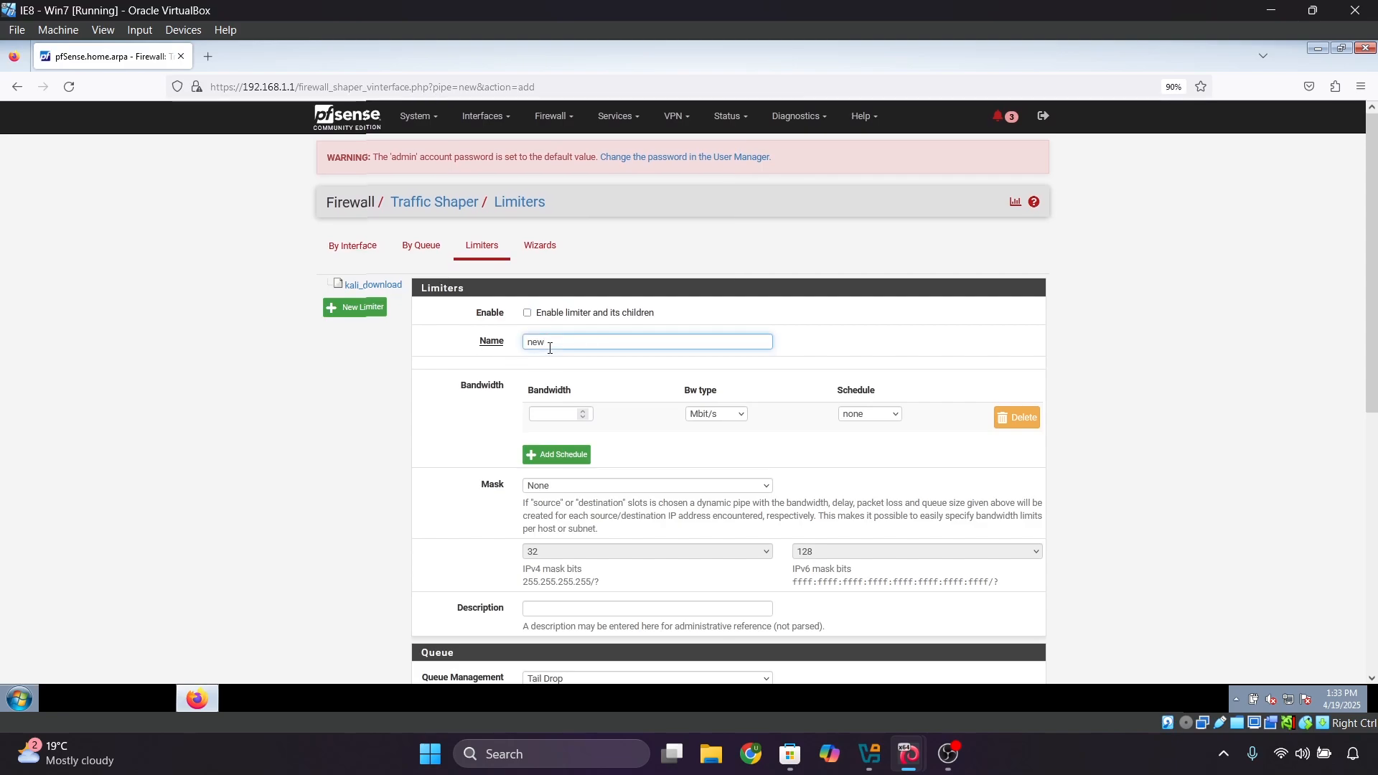
key("BackSpace")
type("kal")
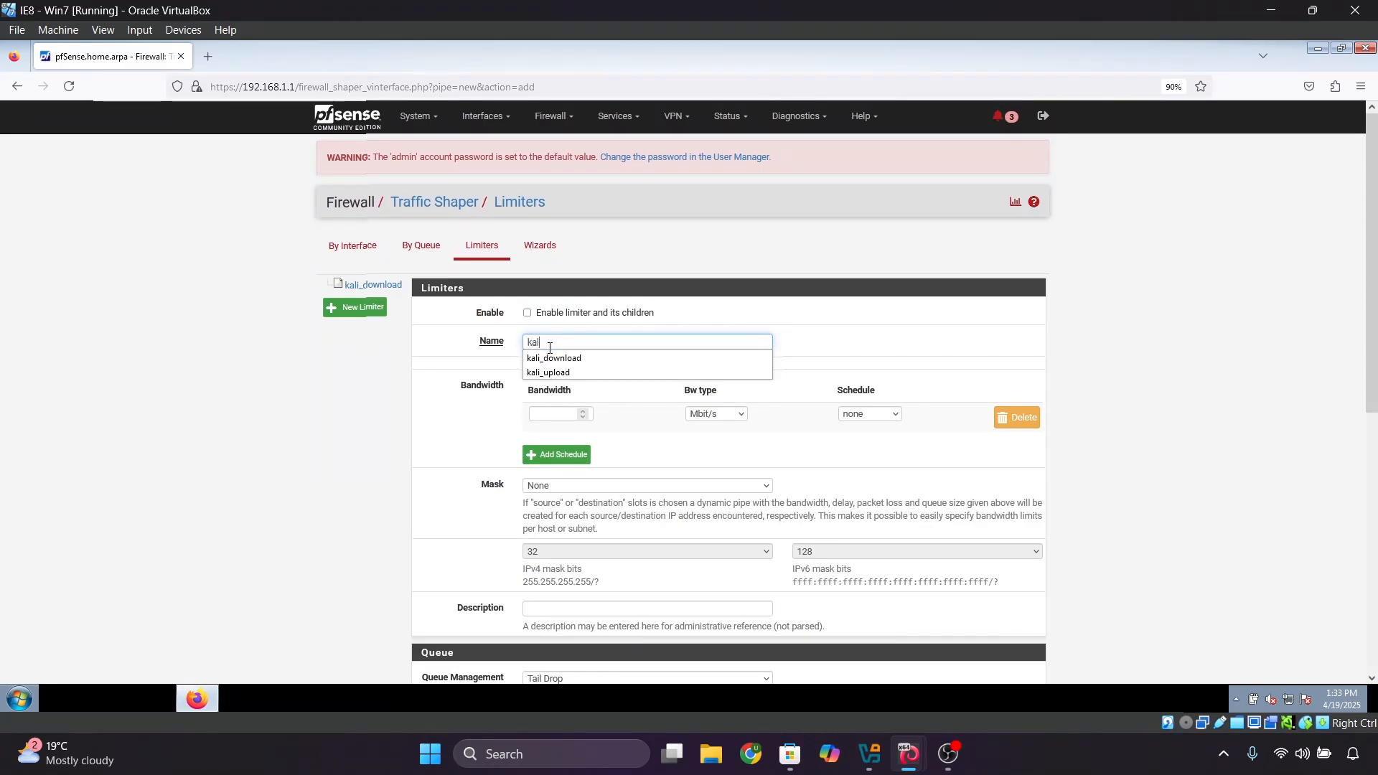
left_click(551, 372)
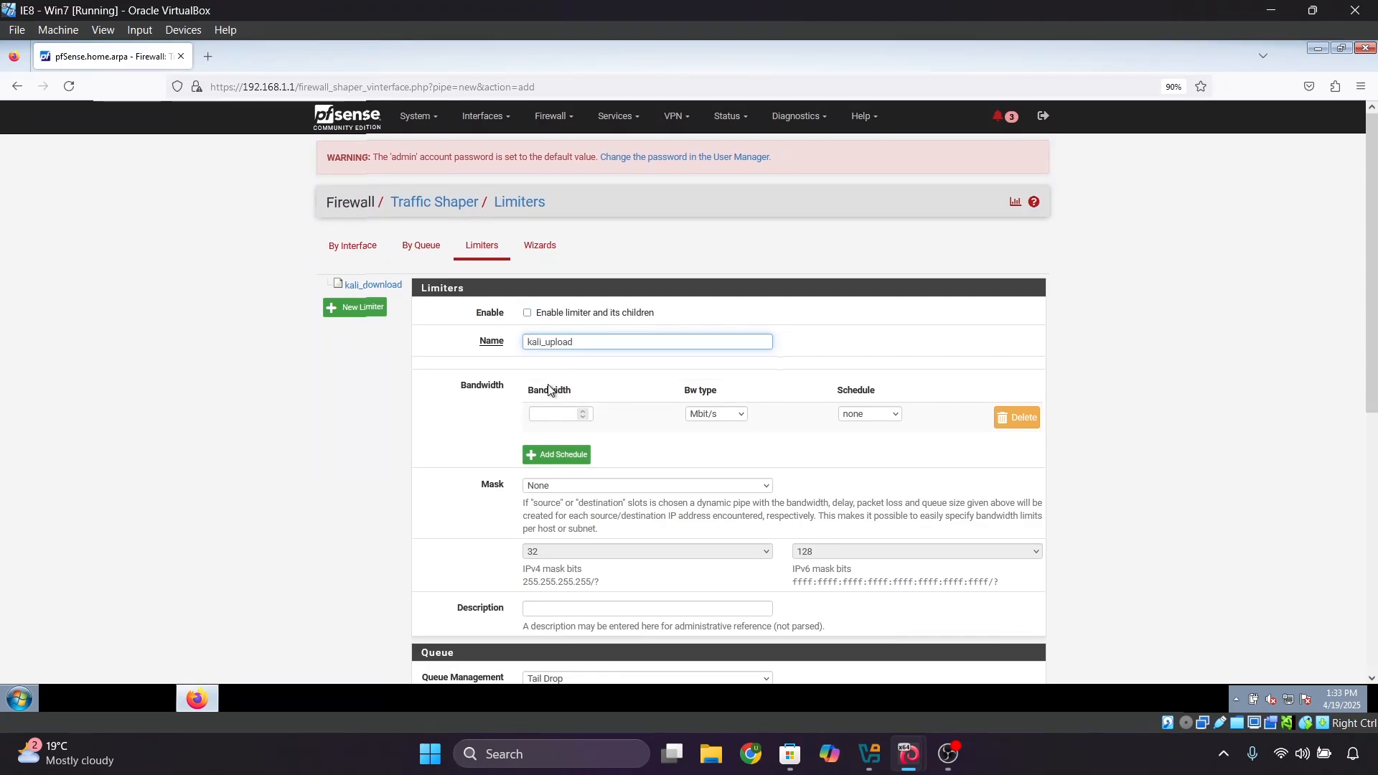
left_click(546, 412)
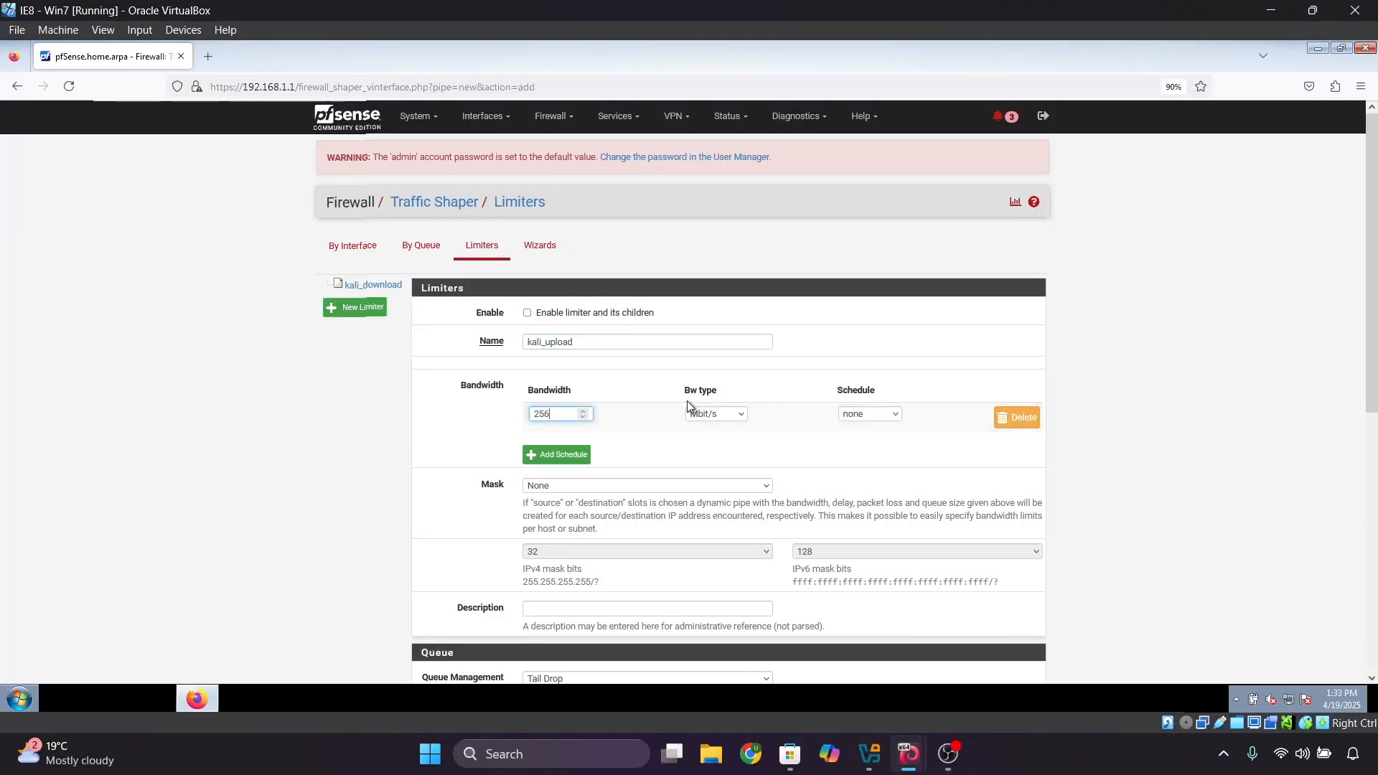
left_click(701, 412)
left_click(719, 442)
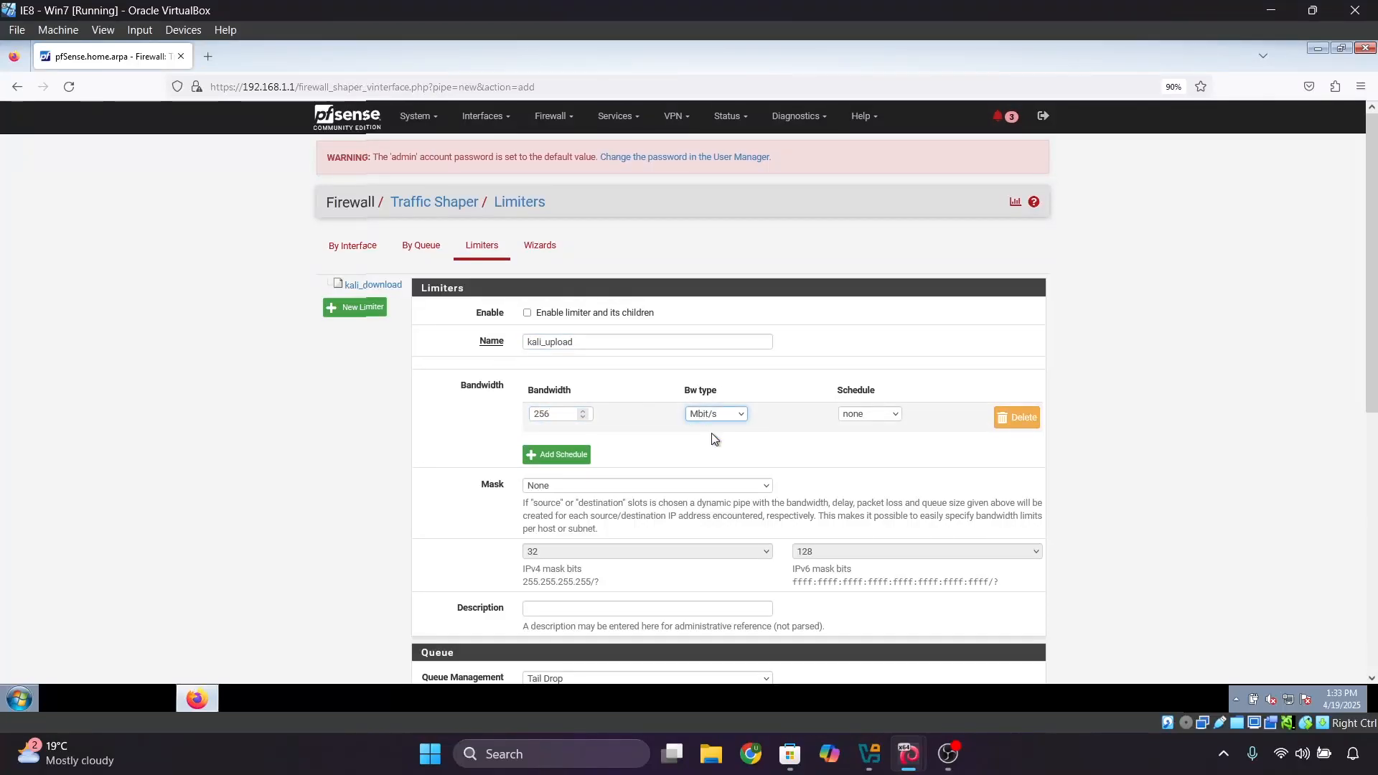
Step: Enable kali_upload with a Destination addresses mask, and save and apply the limiter
scroll(608, 435, "down", 2)
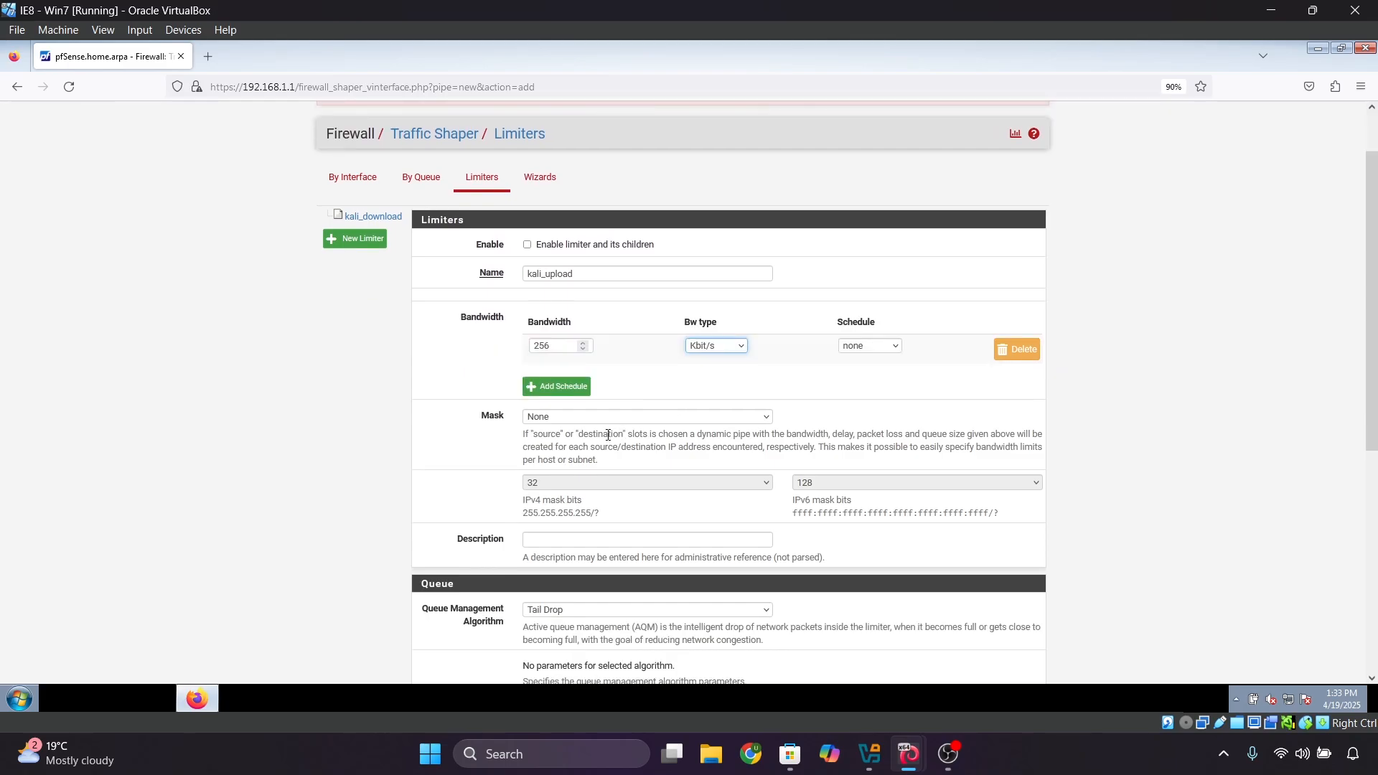
left_click(563, 415)
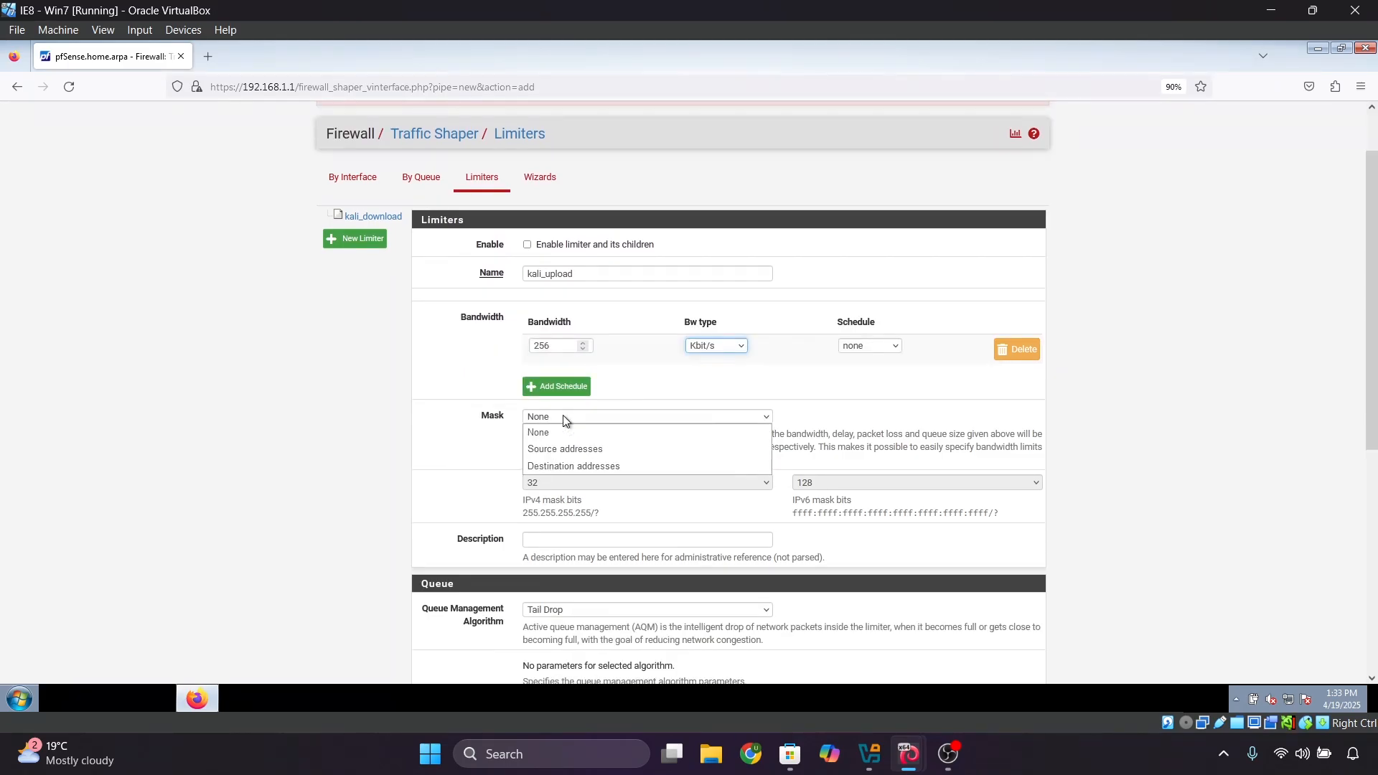
key("Escape")
left_click(560, 465)
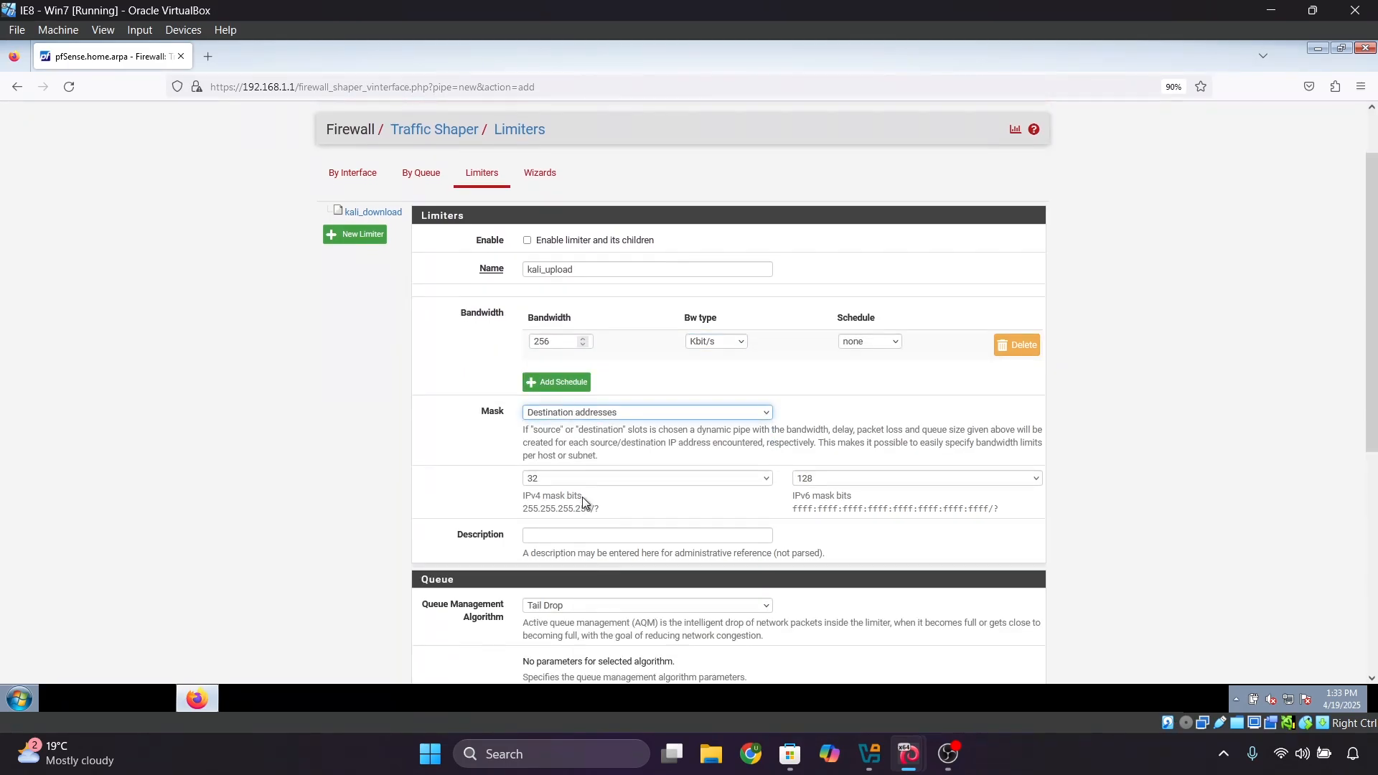
scroll(583, 496, "down", 2)
left_click(528, 176)
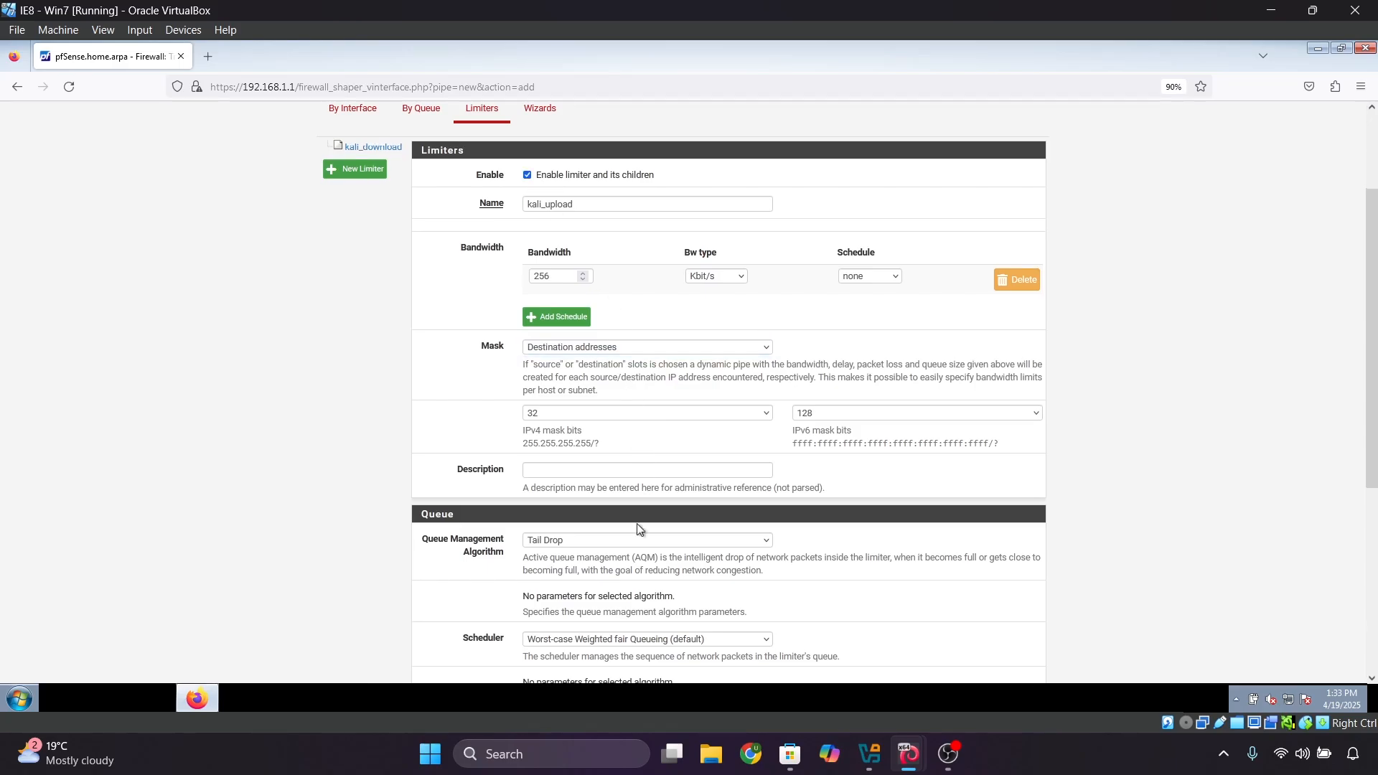
scroll(639, 529, "down", 10)
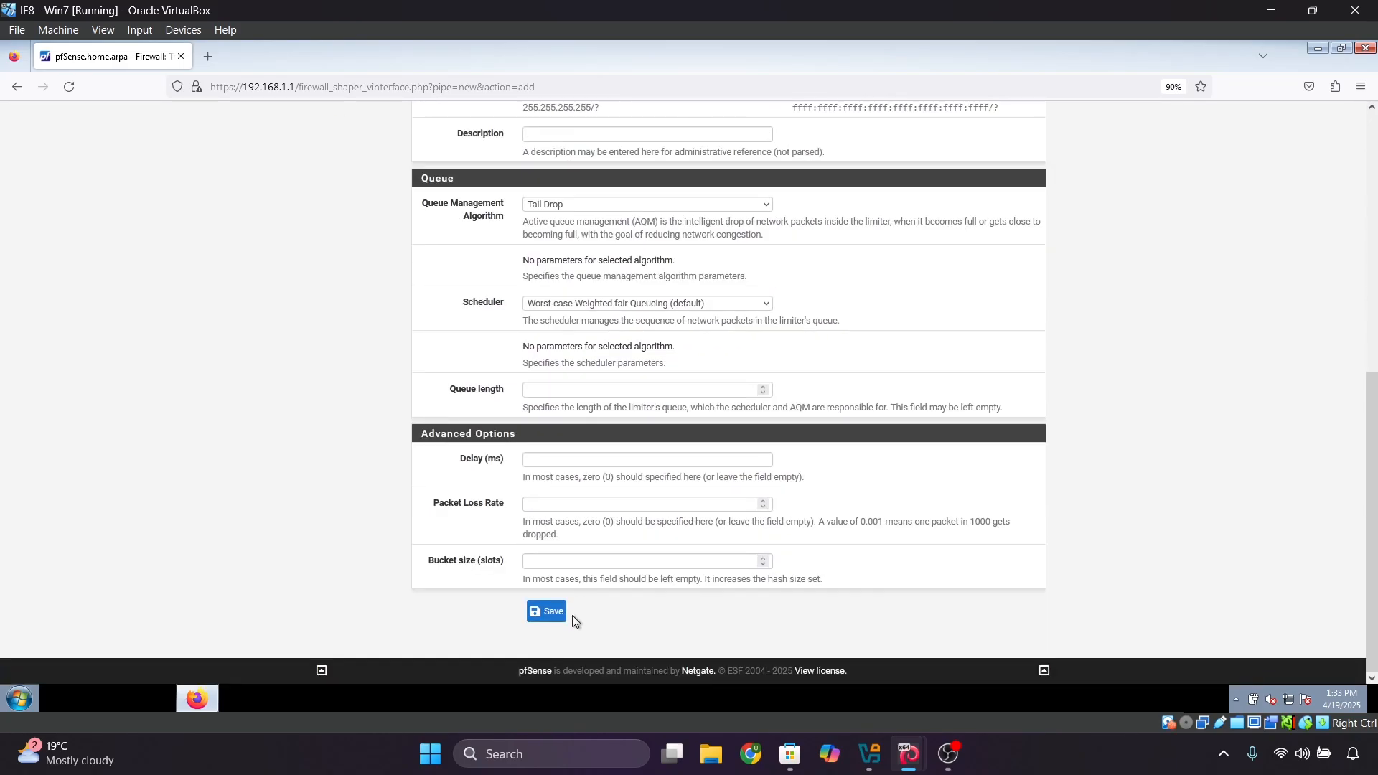
left_click(550, 611)
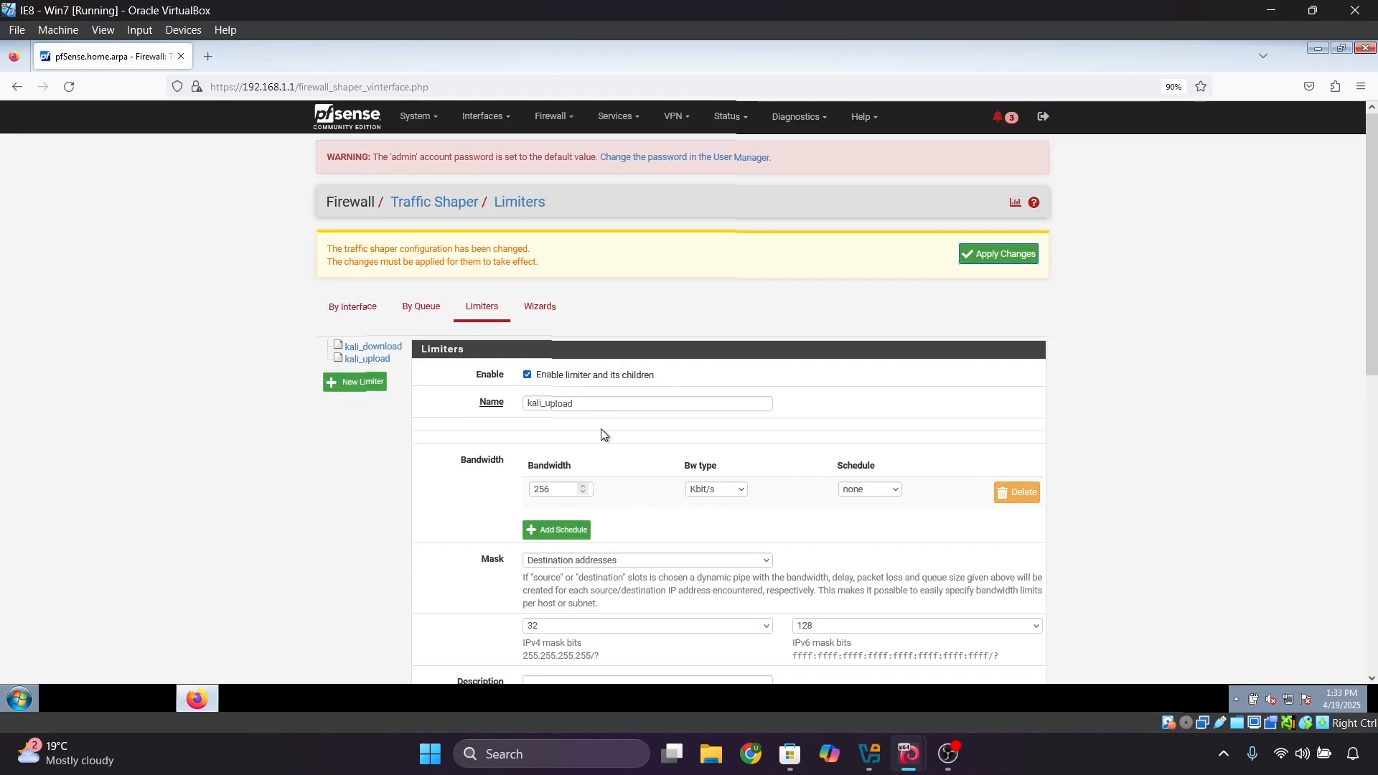
left_click(1002, 258)
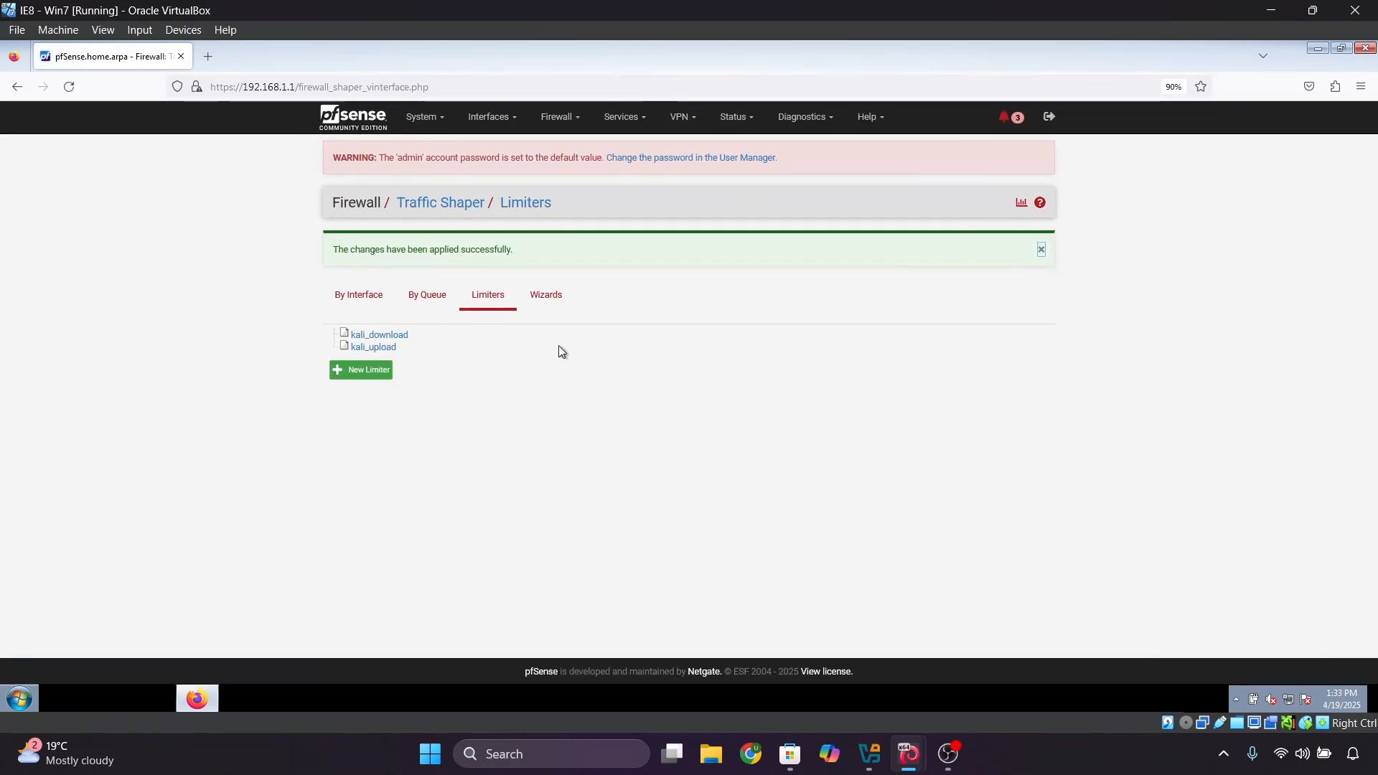
Step: Open the LAN firewall rules and start a new rule at the beginning of the rule list
left_click(574, 122)
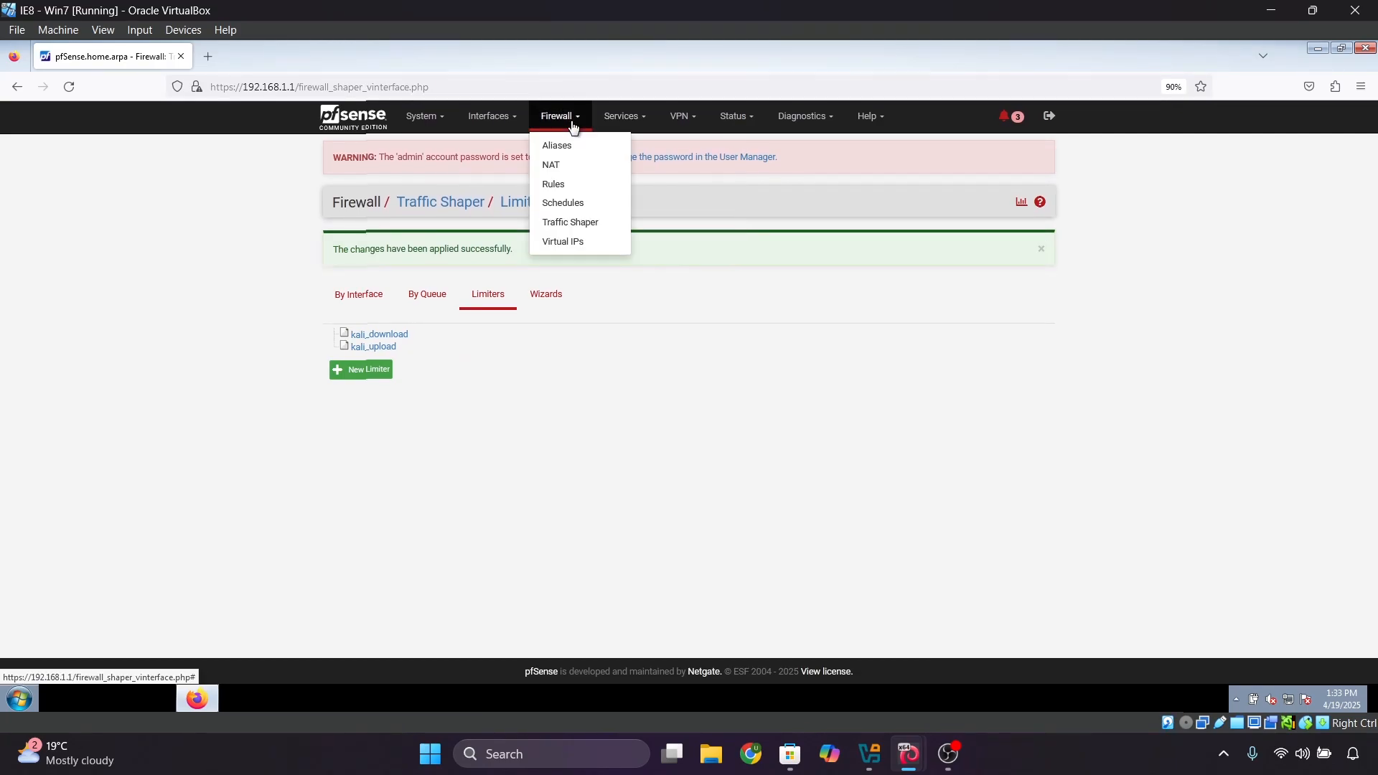
left_click(556, 185)
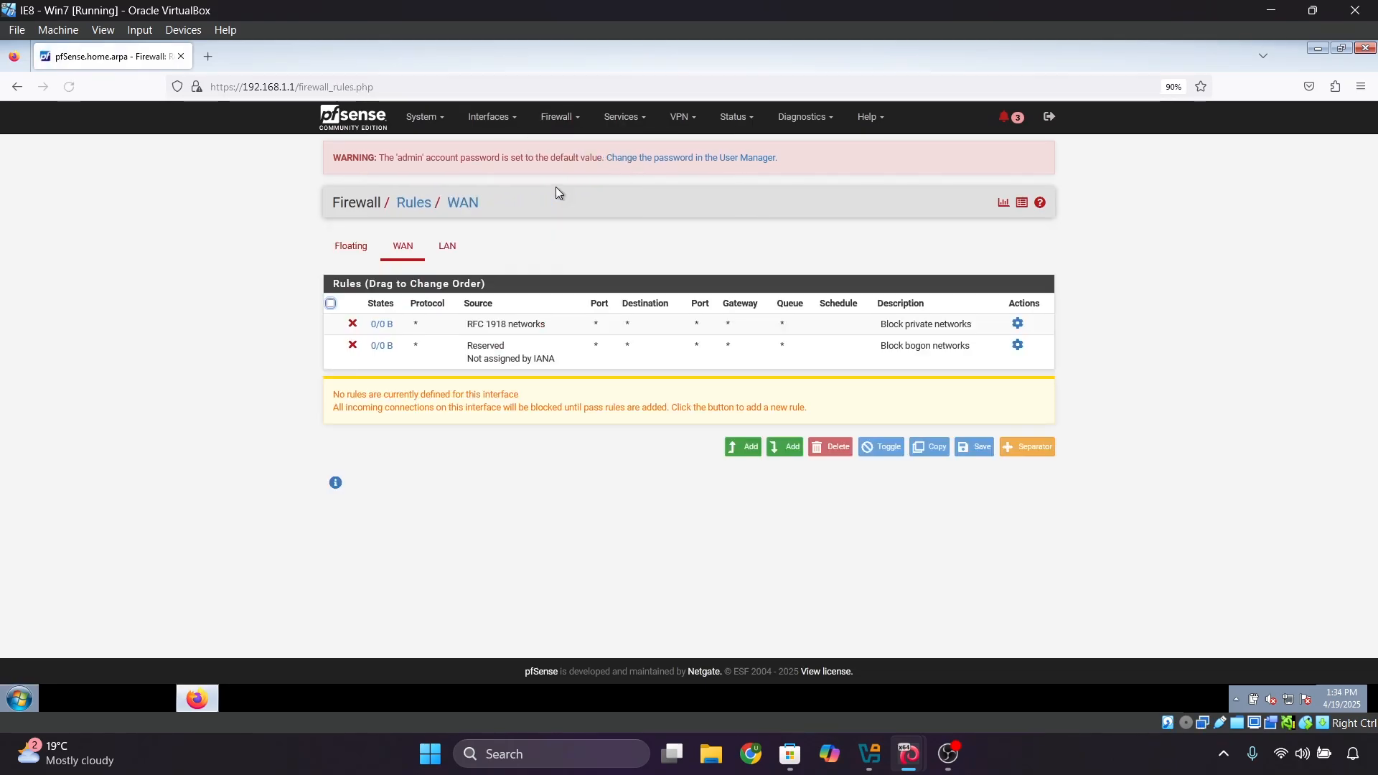
left_click(460, 252)
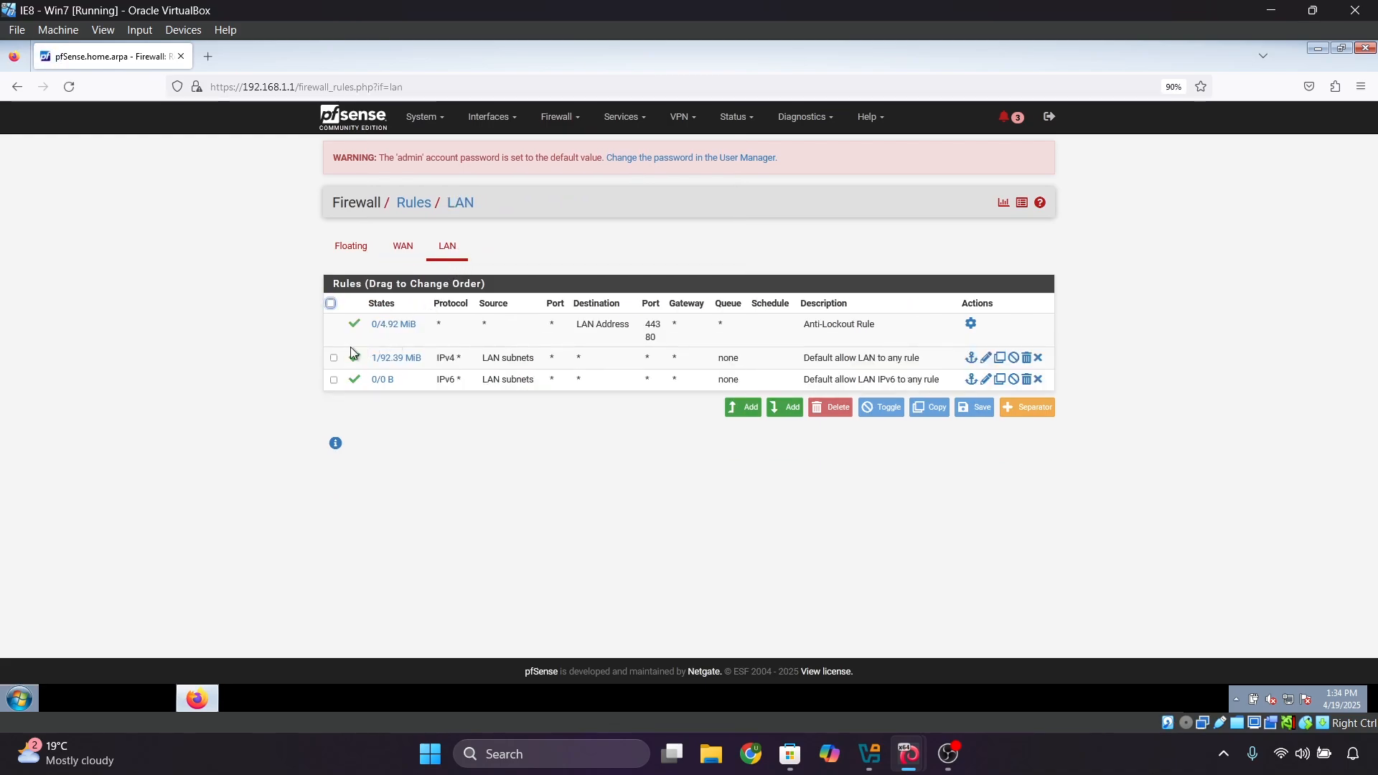
left_click(335, 353)
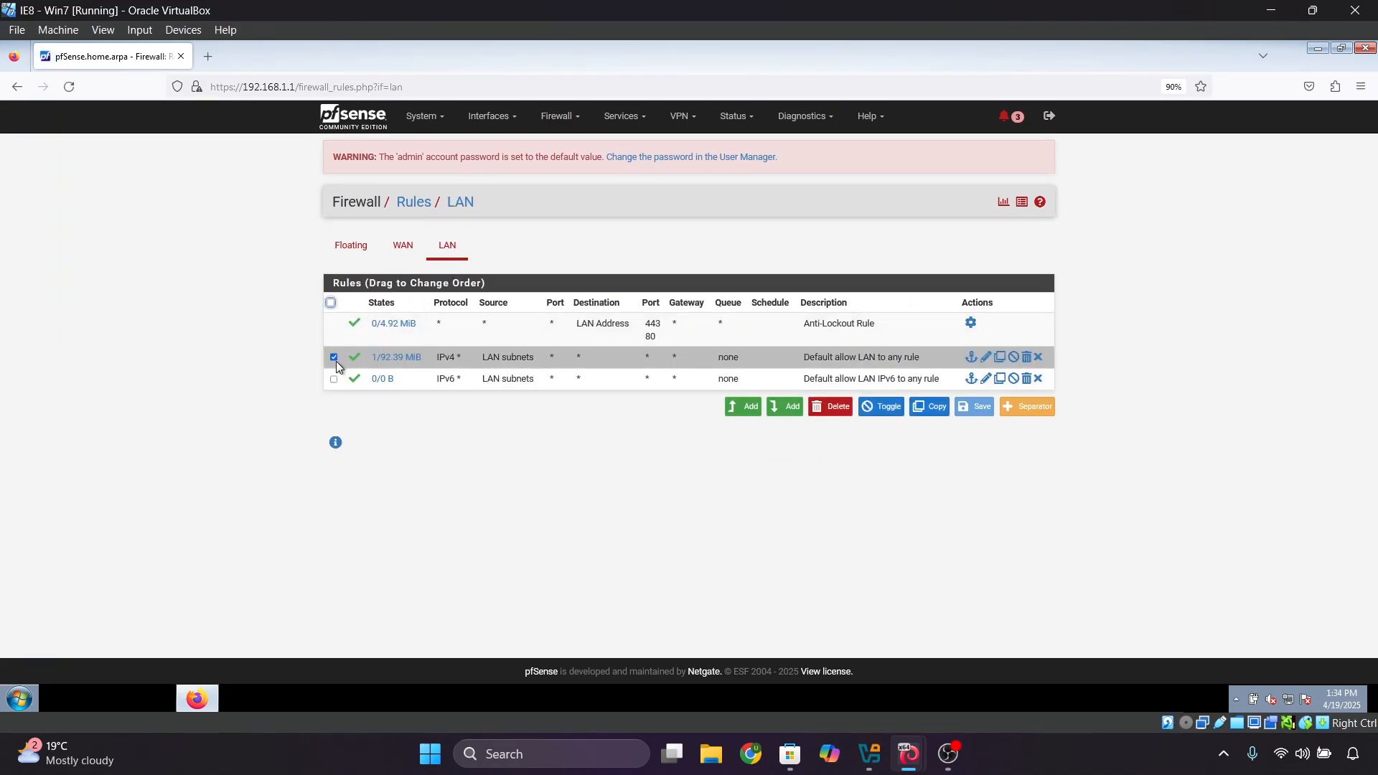
left_click(747, 412)
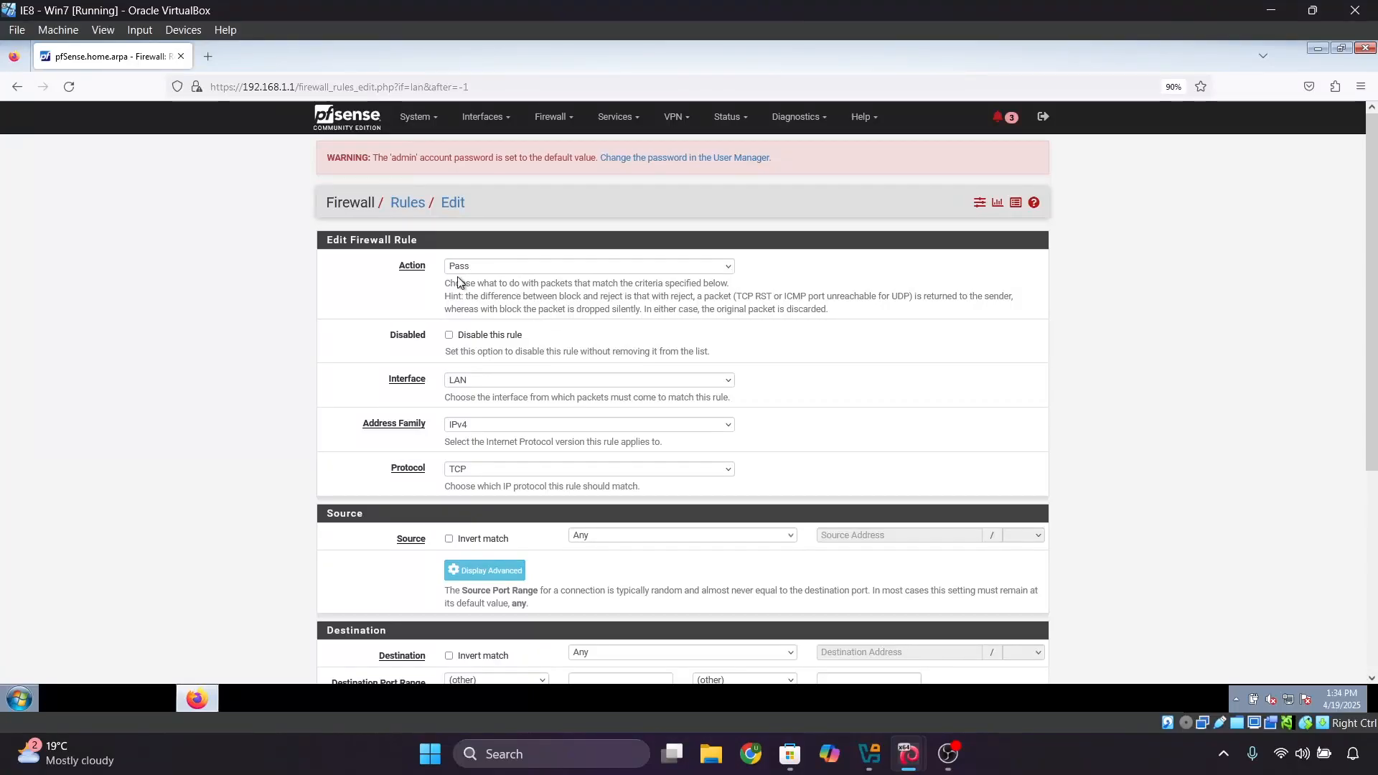
Step: Set the new LAN rule's source to the single address 192.168.1.2
scroll(605, 402, "down", 1)
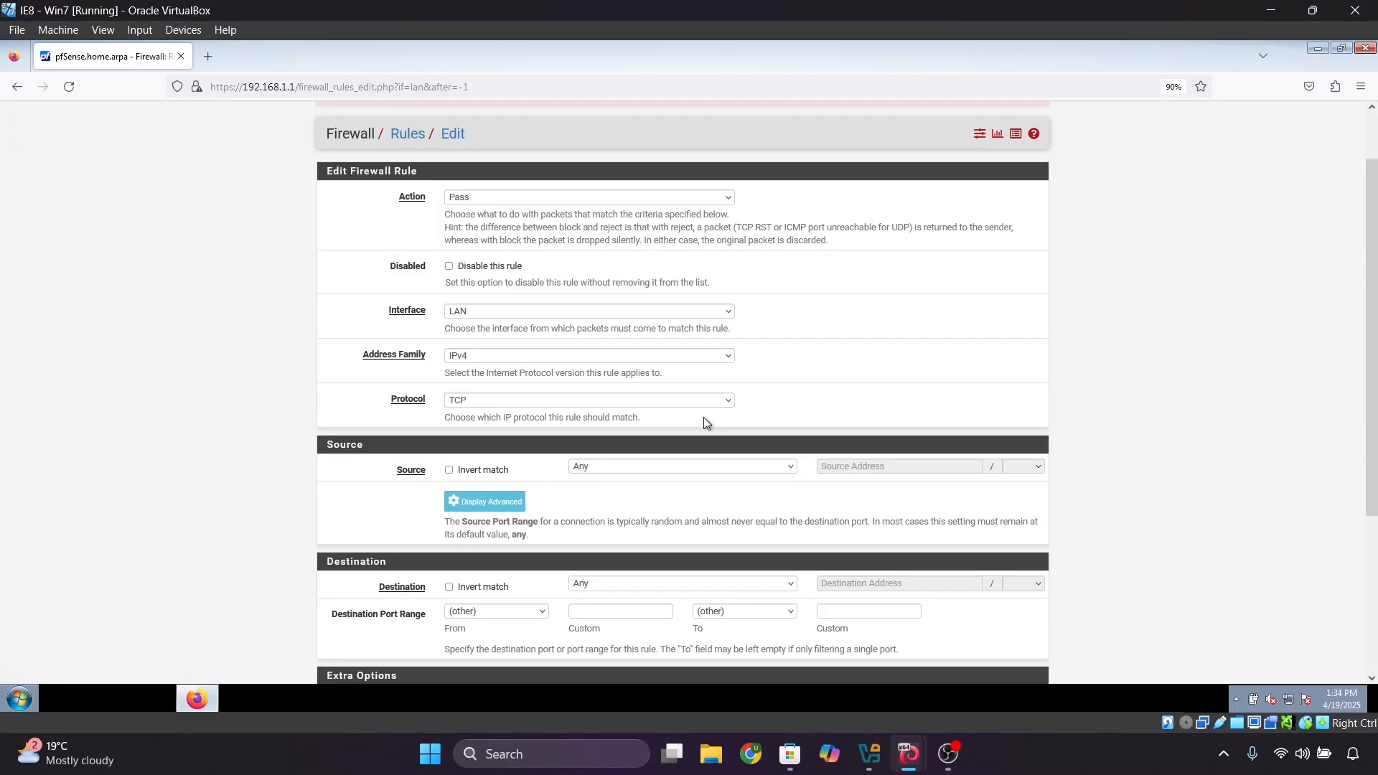
left_click(593, 467)
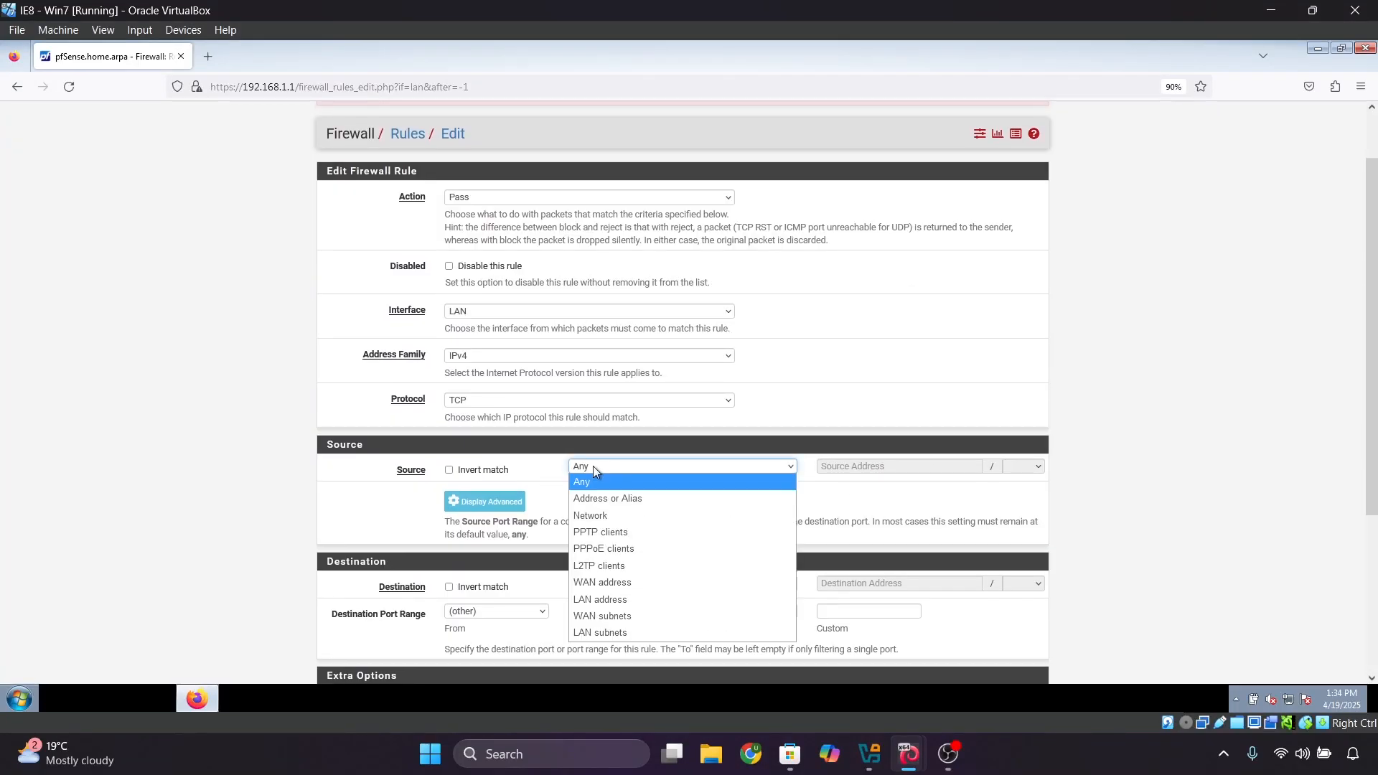
left_click(606, 498)
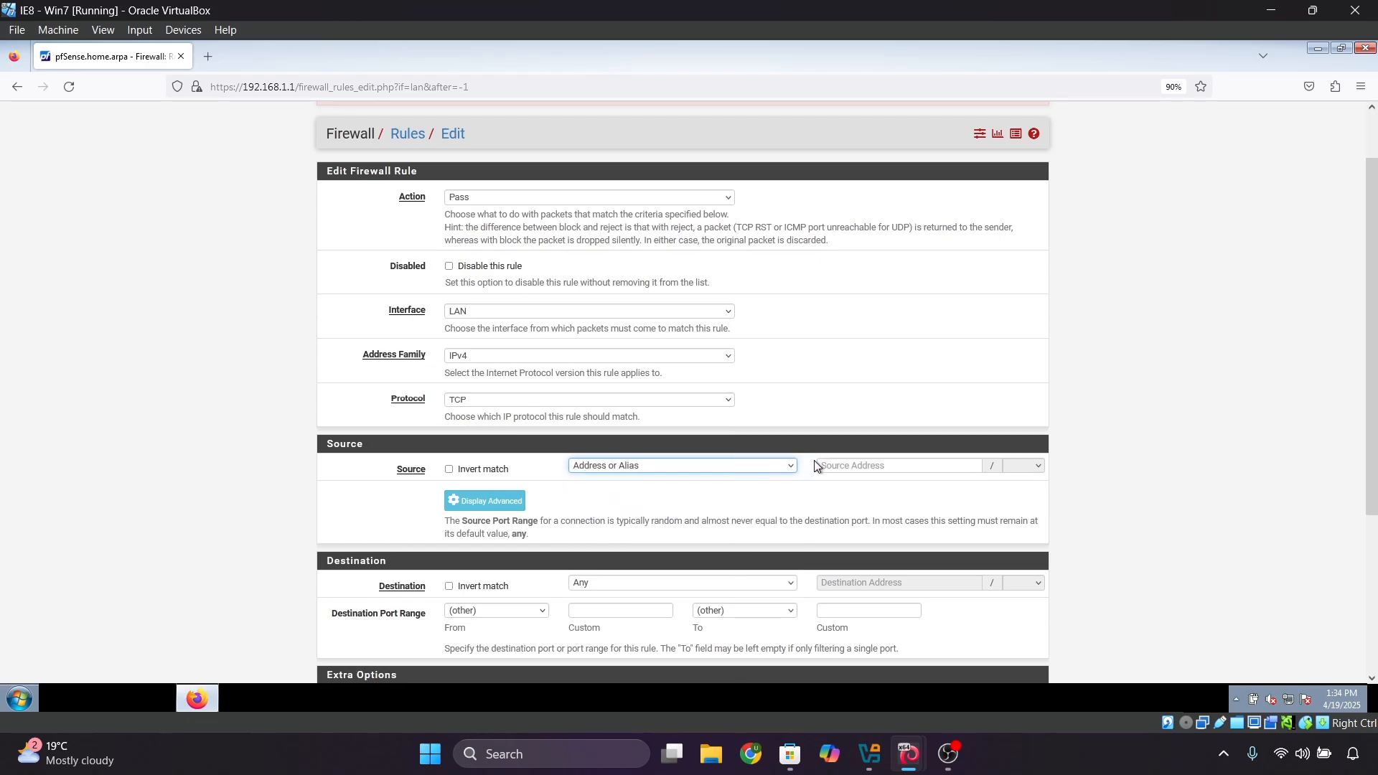
left_click(835, 466)
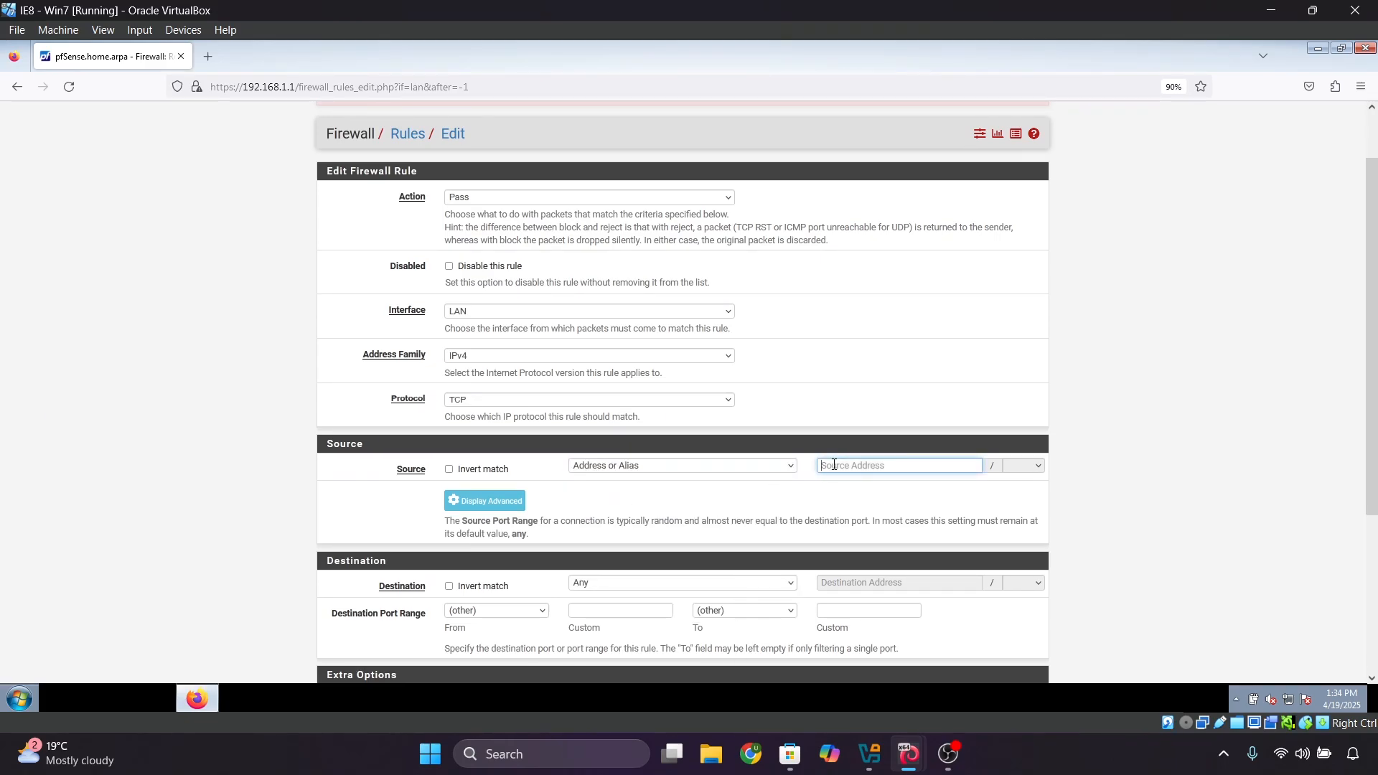
type("192.168.1.2")
Step: Assign kali_download as the In pipe and kali_upload as the Out pipe in the rule's advanced options, and save and apply the rule
scroll(614, 453, "down", 1)
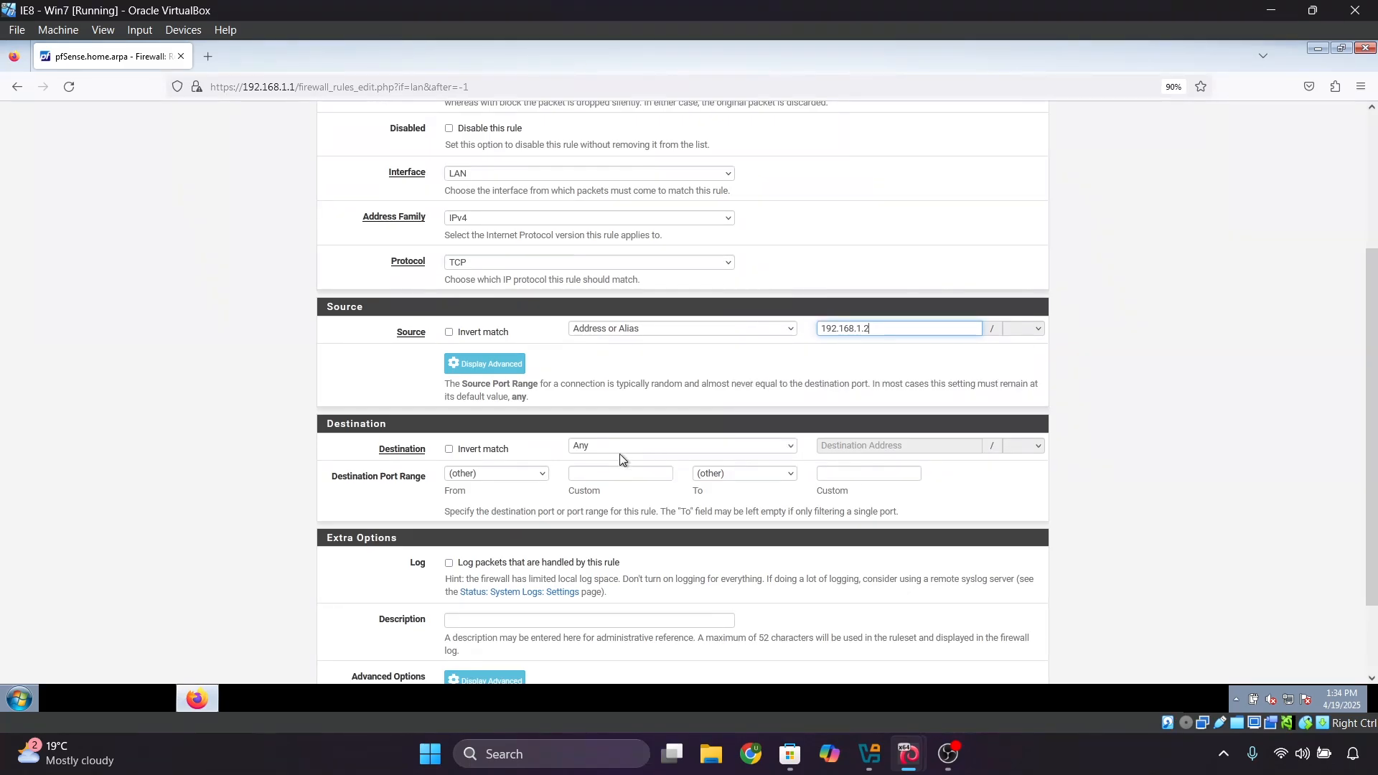
scroll(617, 460, "down", 3)
left_click(491, 577)
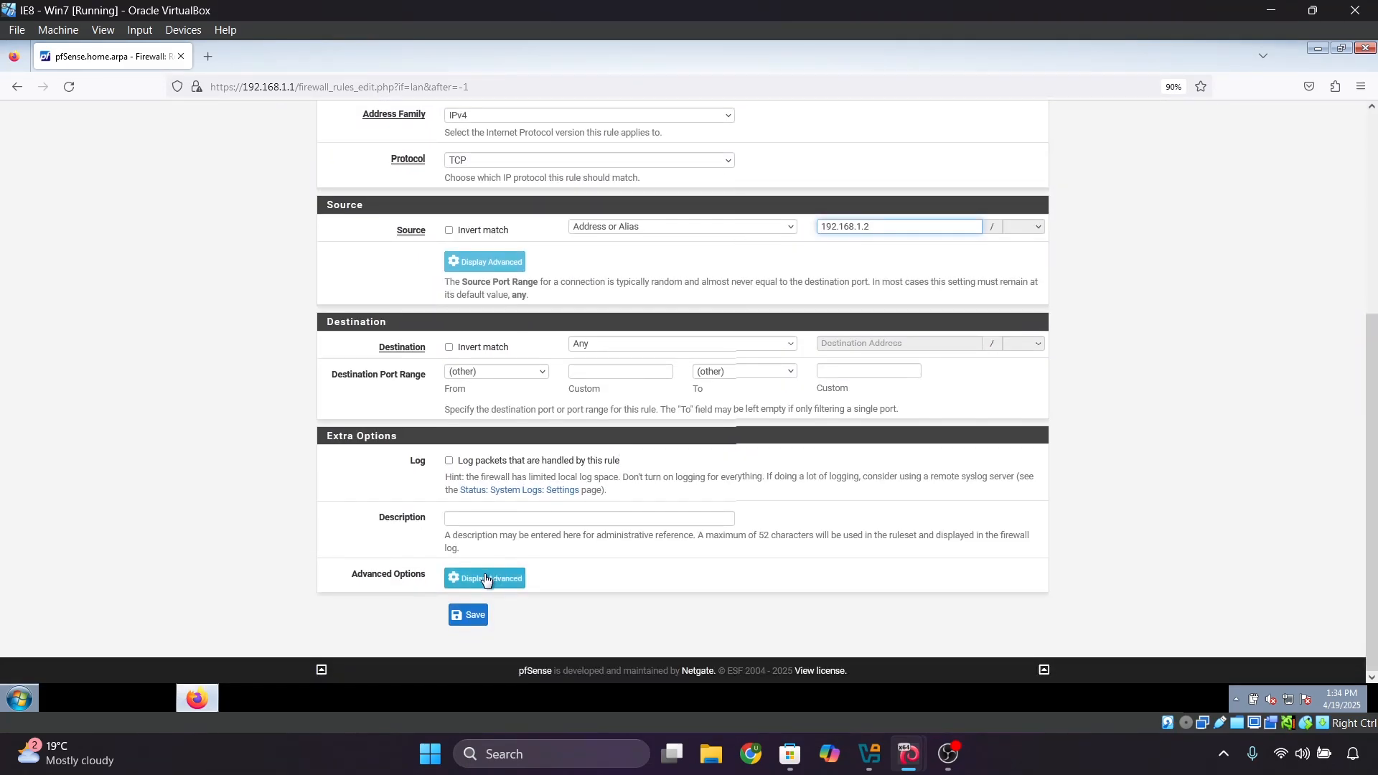
scroll(596, 572, "down", 5)
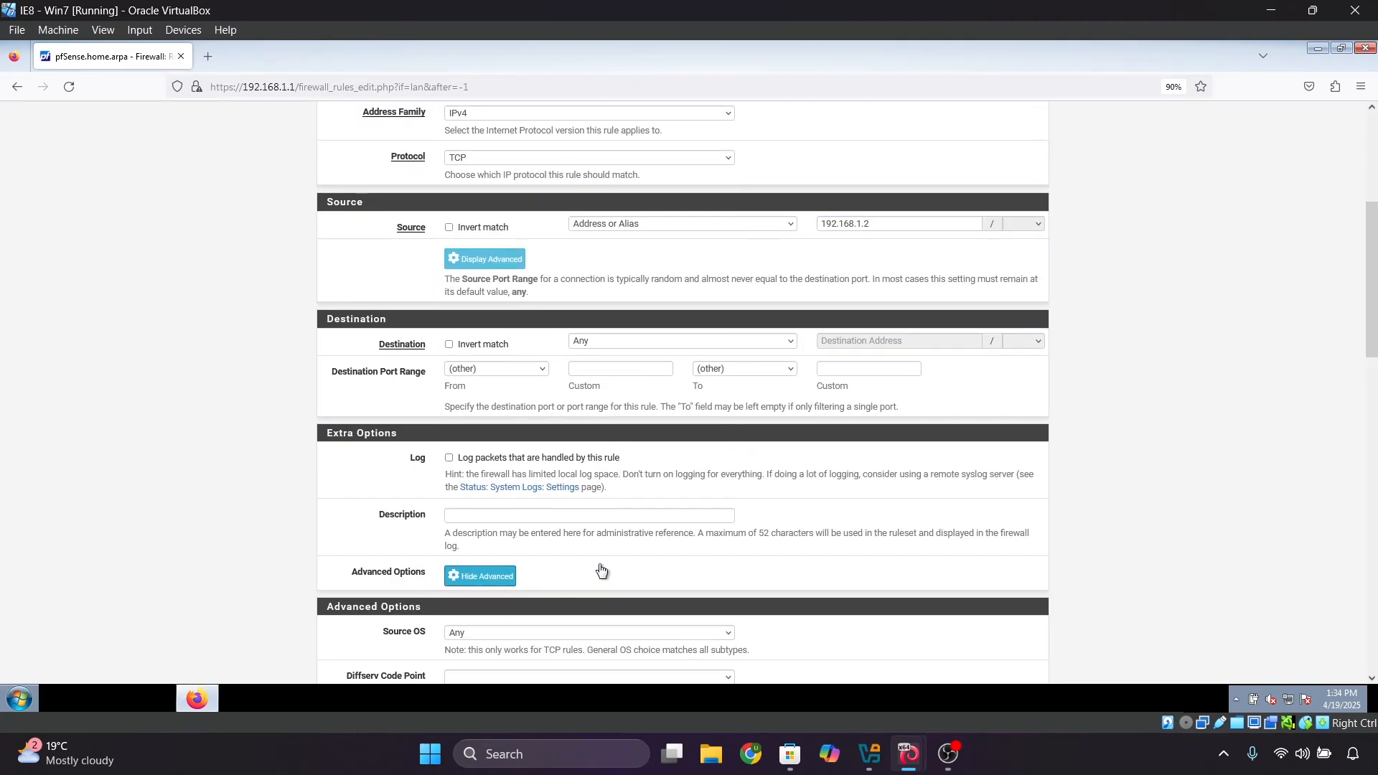
scroll(588, 572, "down", 7)
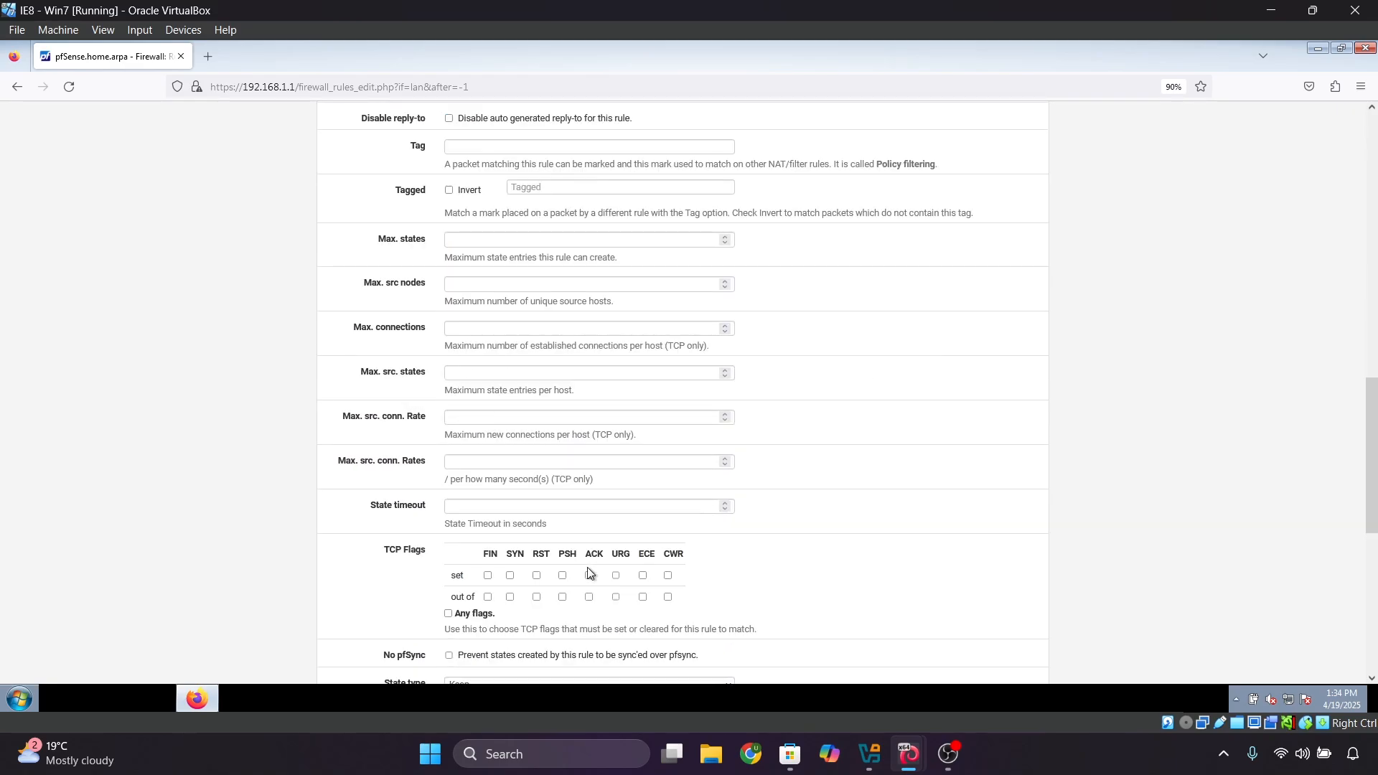
scroll(589, 570, "down", 3)
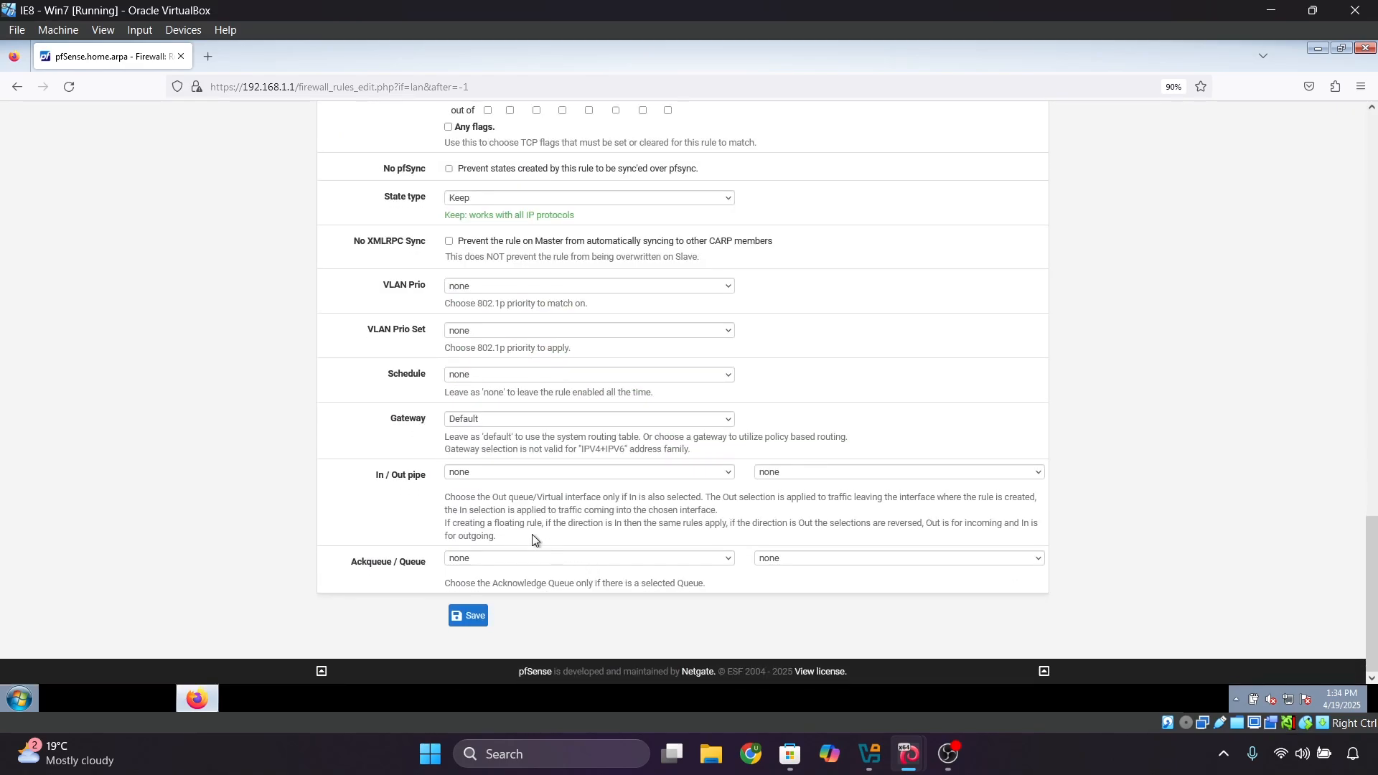
left_click(469, 474)
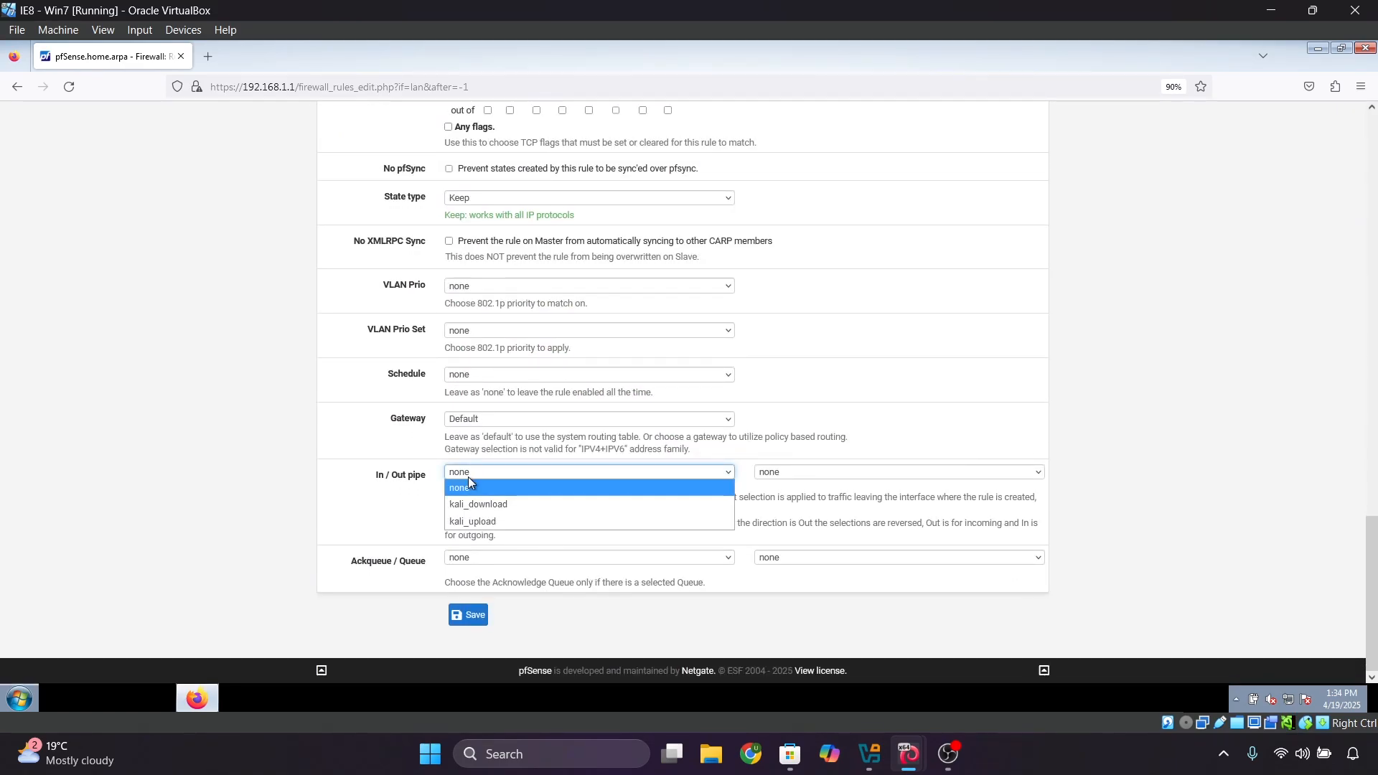
left_click(501, 502)
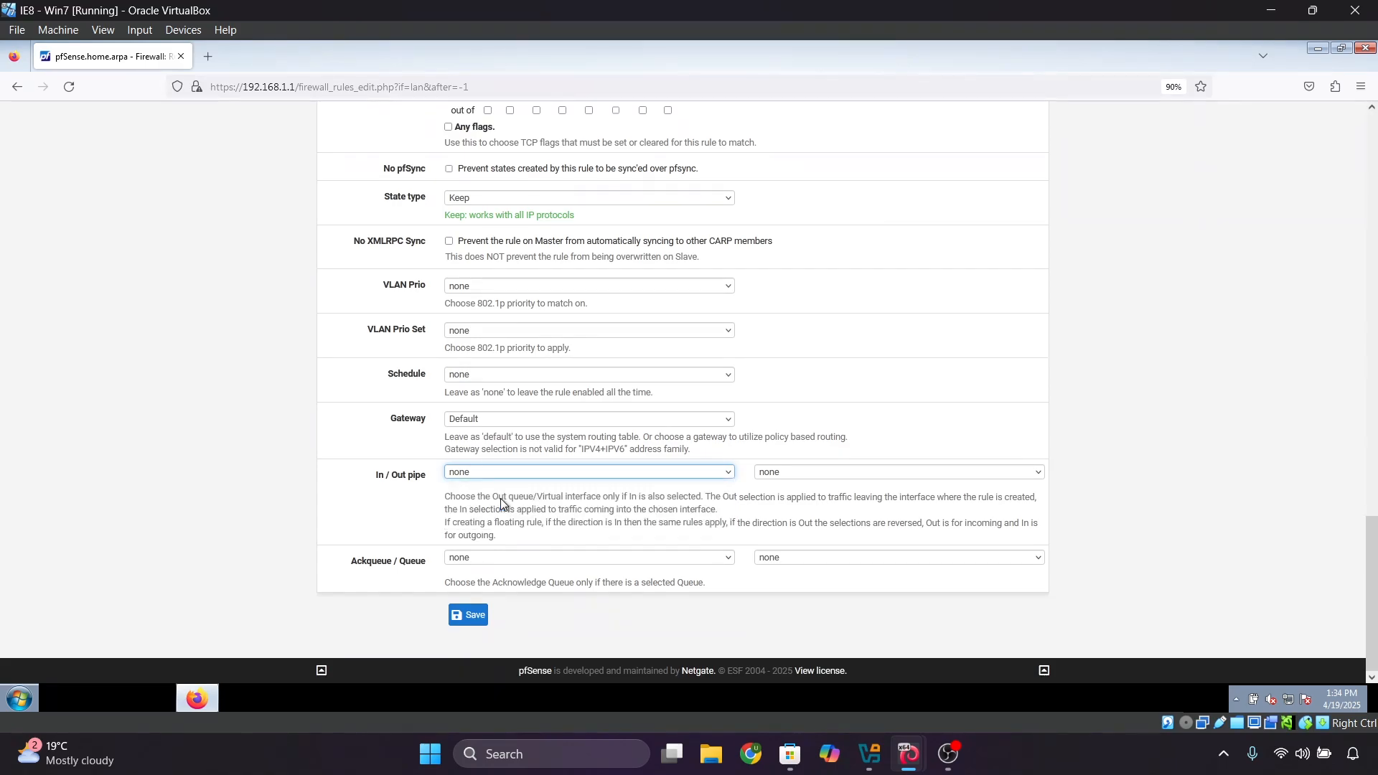
left_click(794, 476)
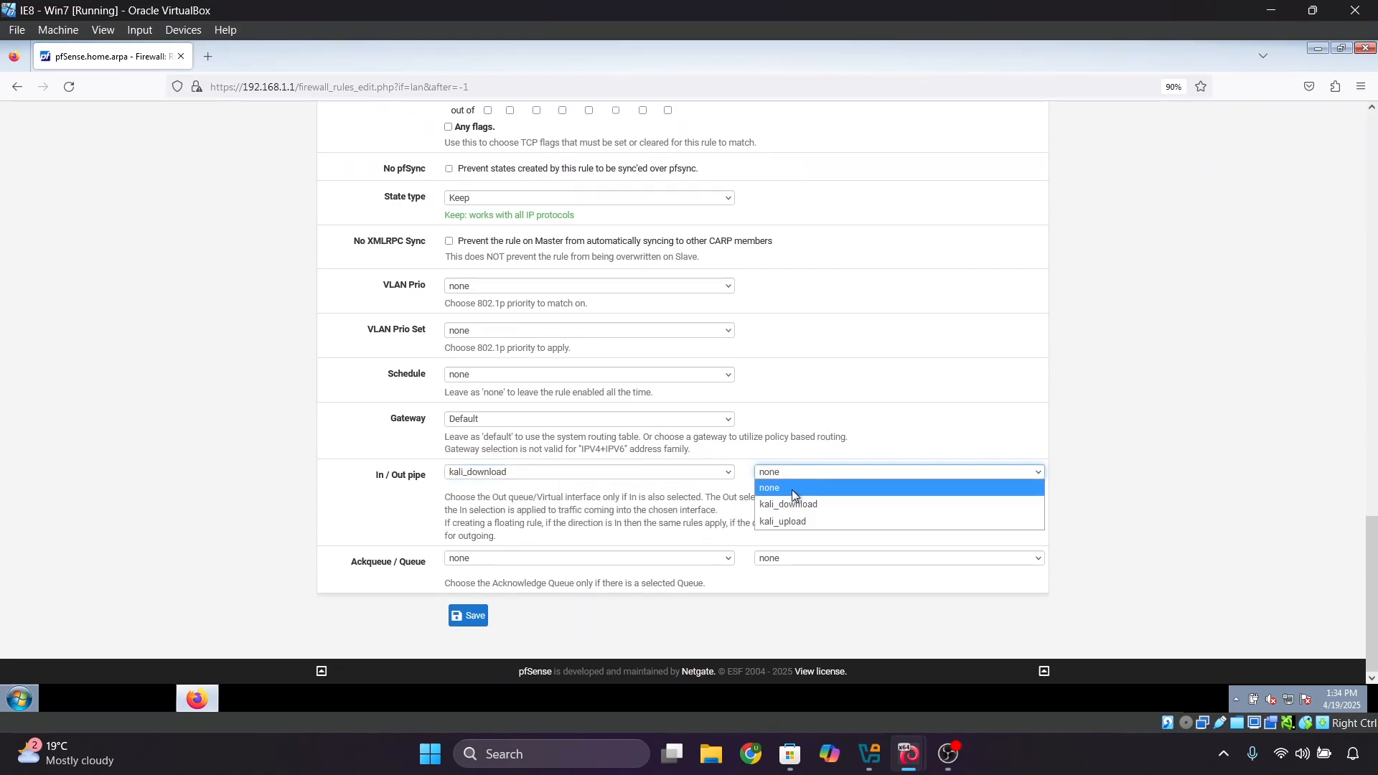
left_click(787, 520)
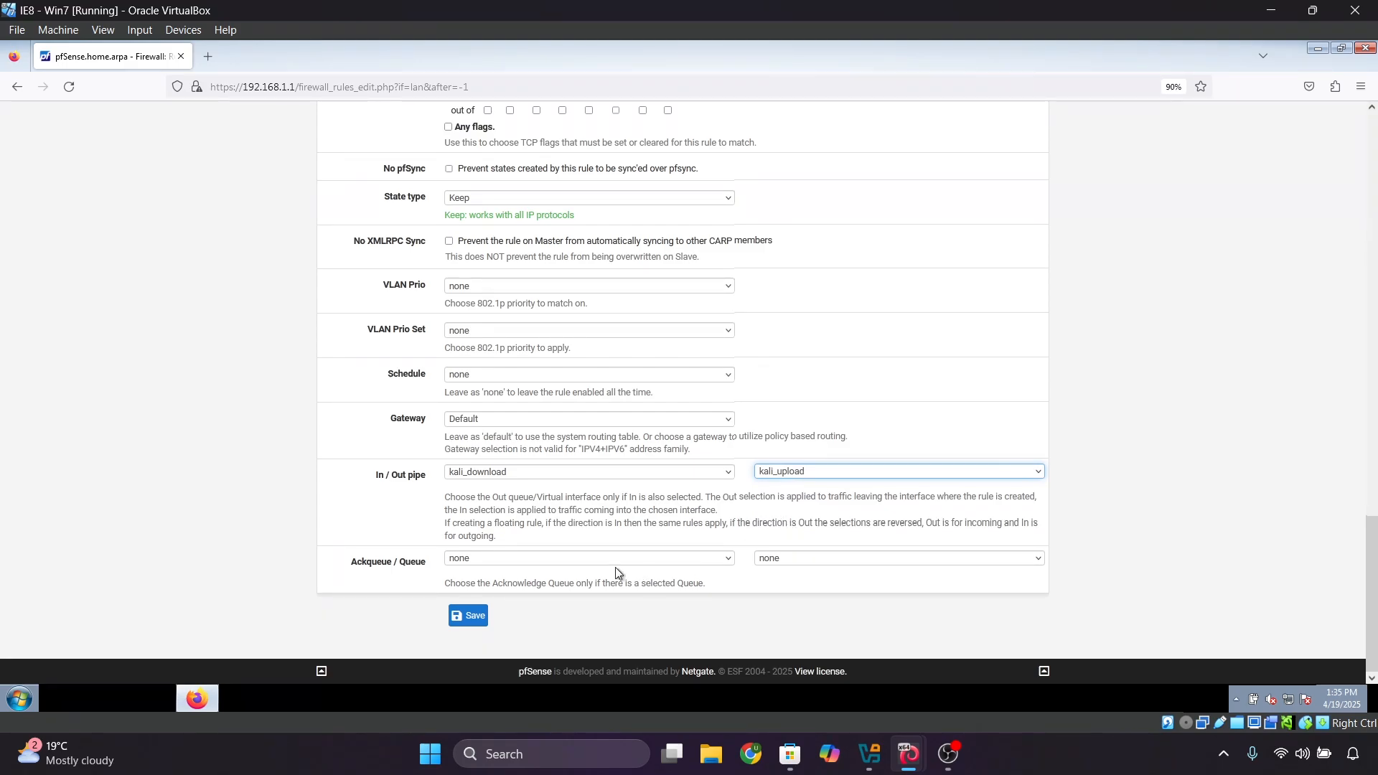
left_click(471, 622)
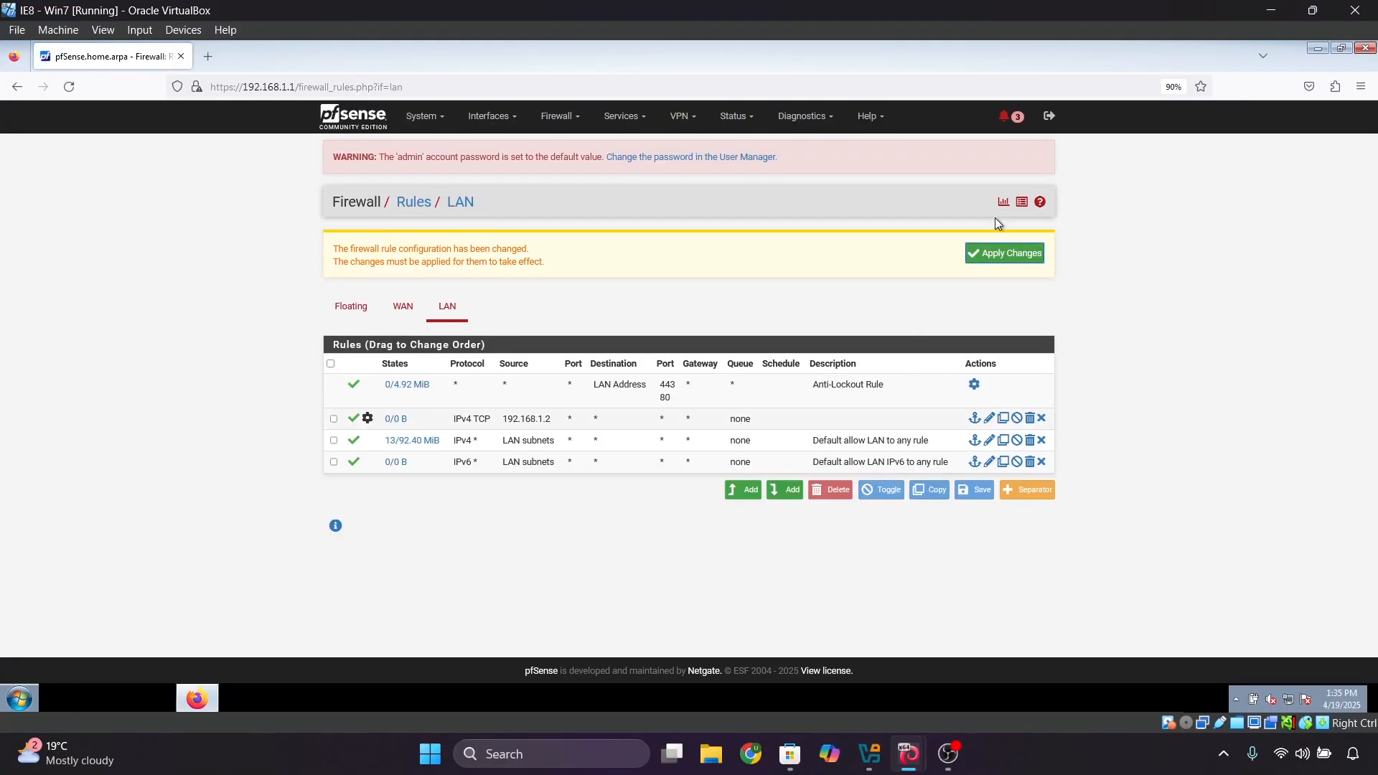
left_click(974, 262)
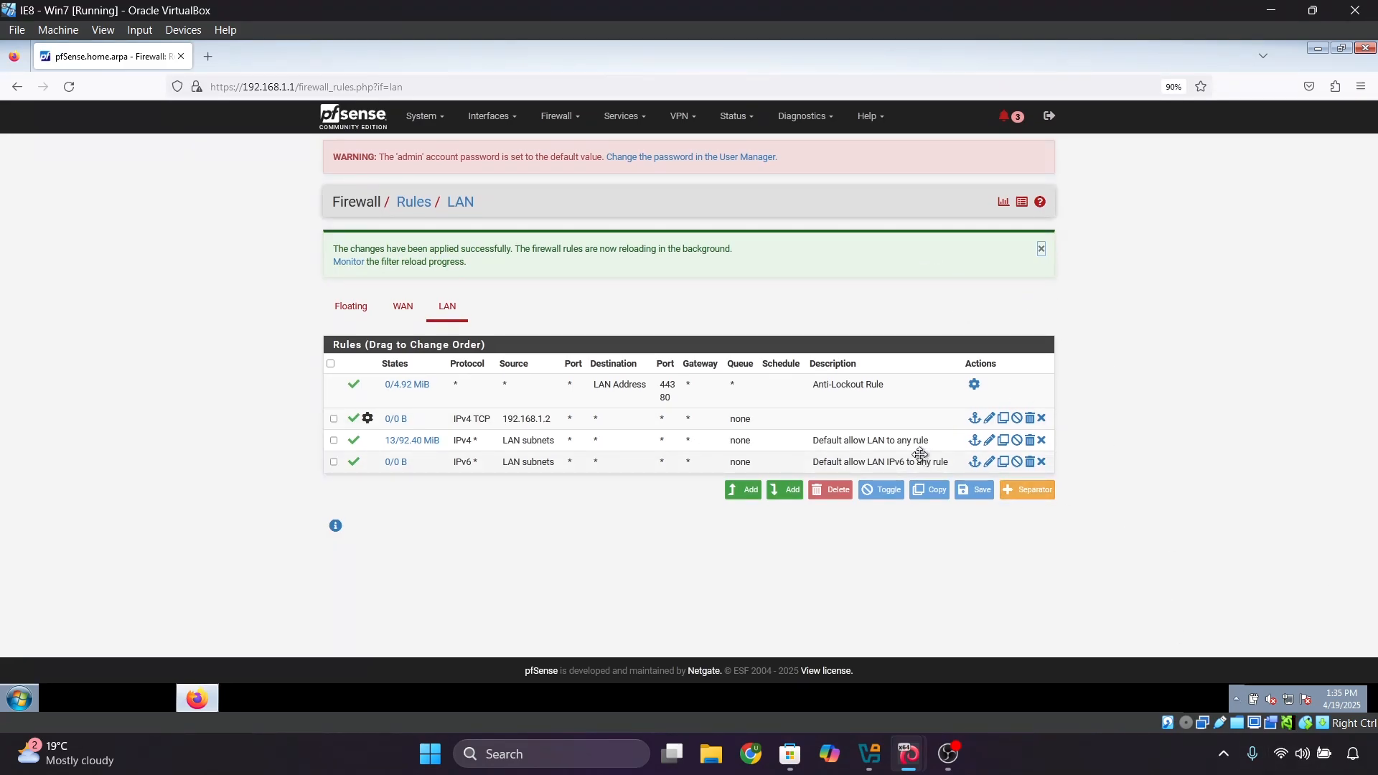
Step: Switch to the Kali virtual machine, rerun speedtest-cli in the terminal, and compare the download and upload speeds of both runs
mouse_move(910, 757)
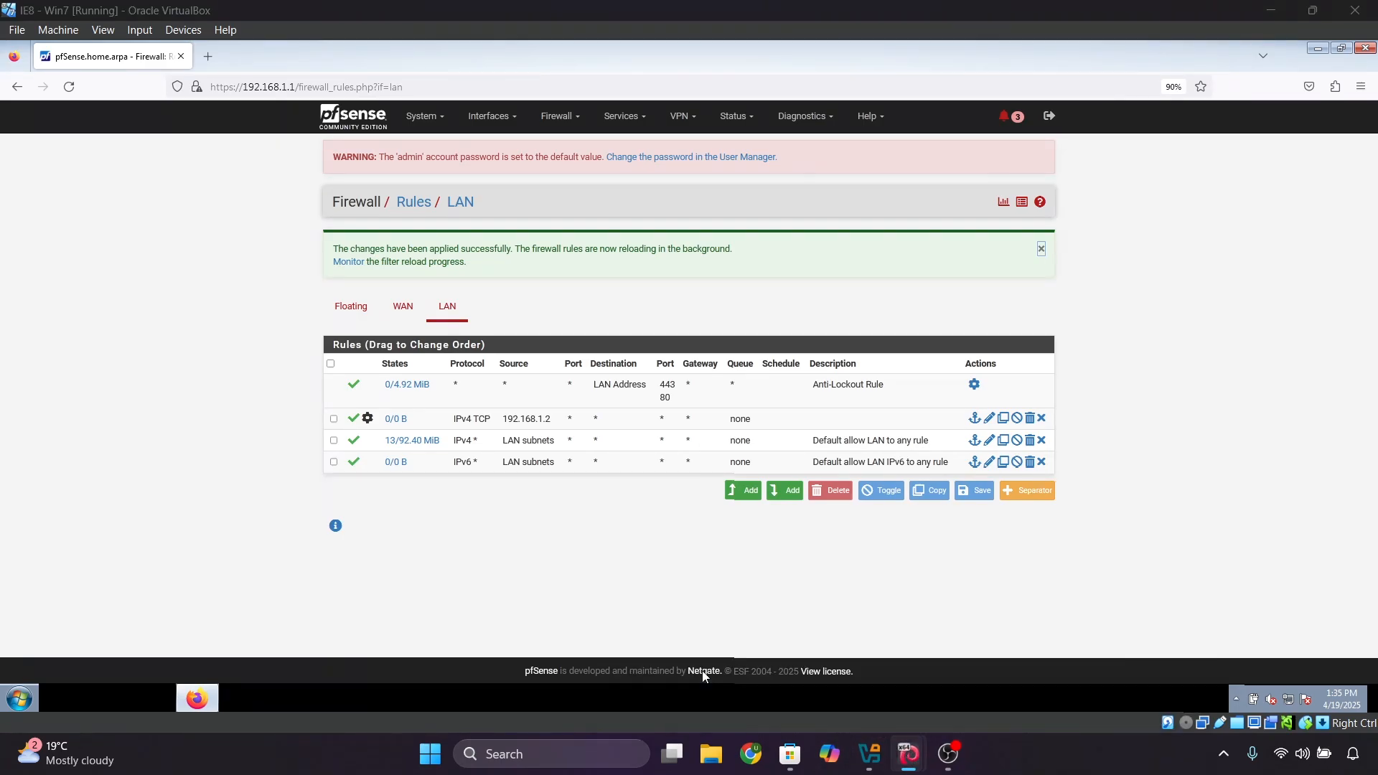
left_click(739, 568)
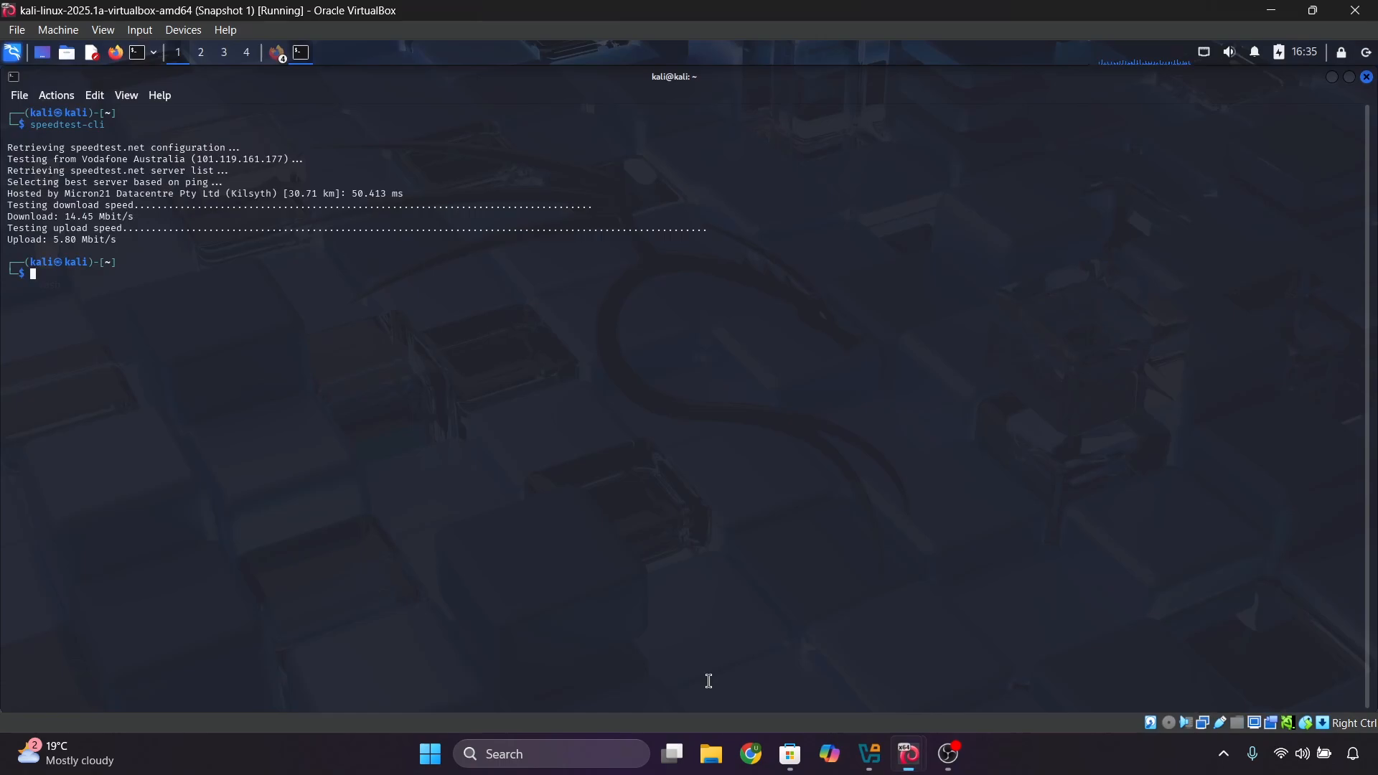
key("Up")
key("Return")
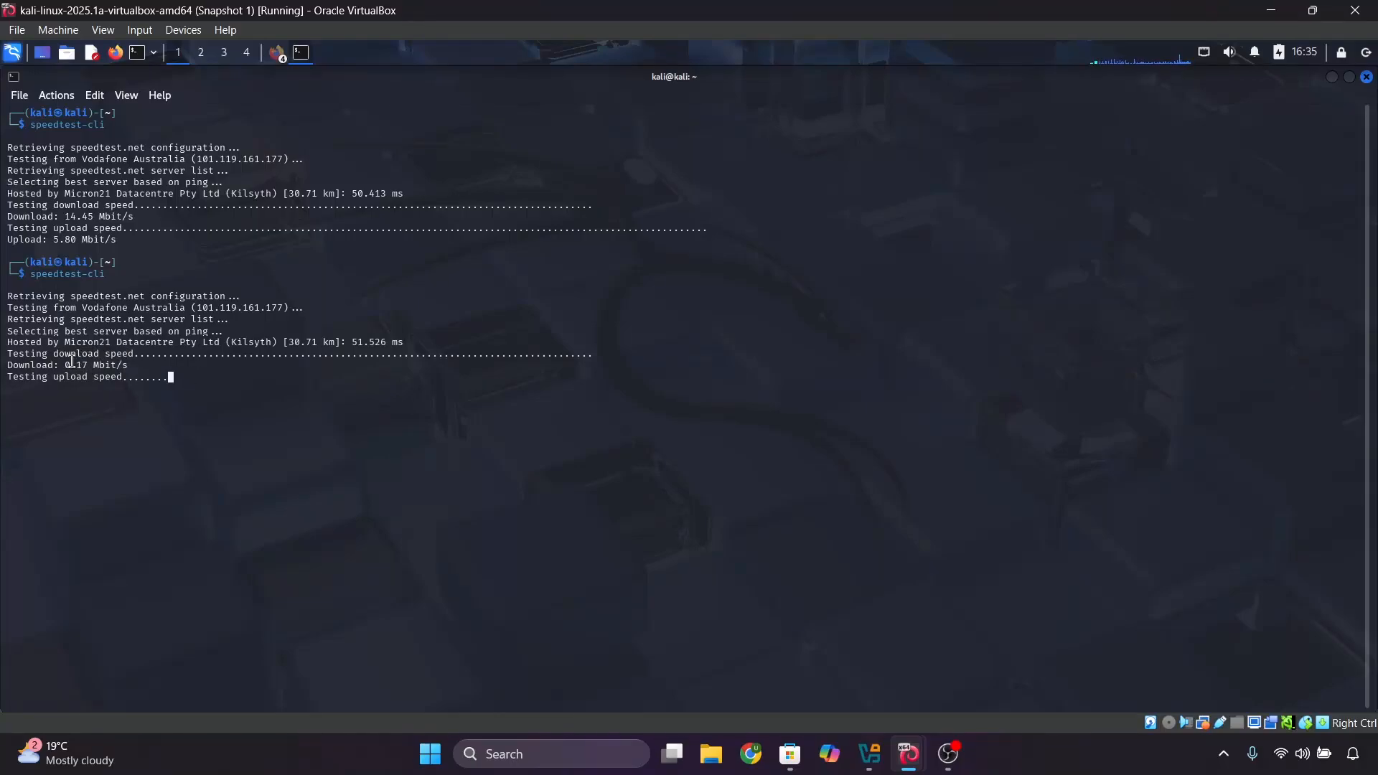
left_click_drag(64, 365, 88, 366)
left_click(140, 363)
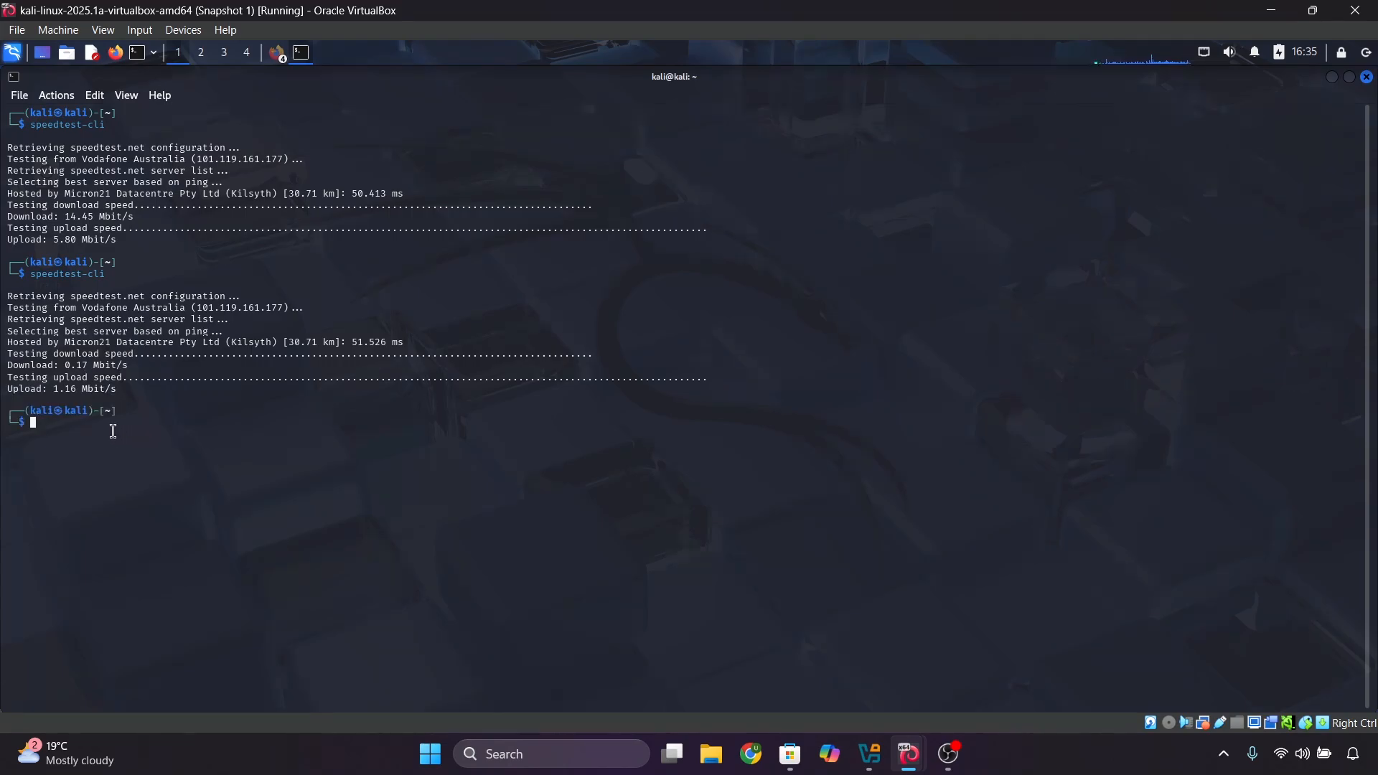
left_click_drag(53, 392, 93, 391)
left_click_drag(64, 216, 122, 238)
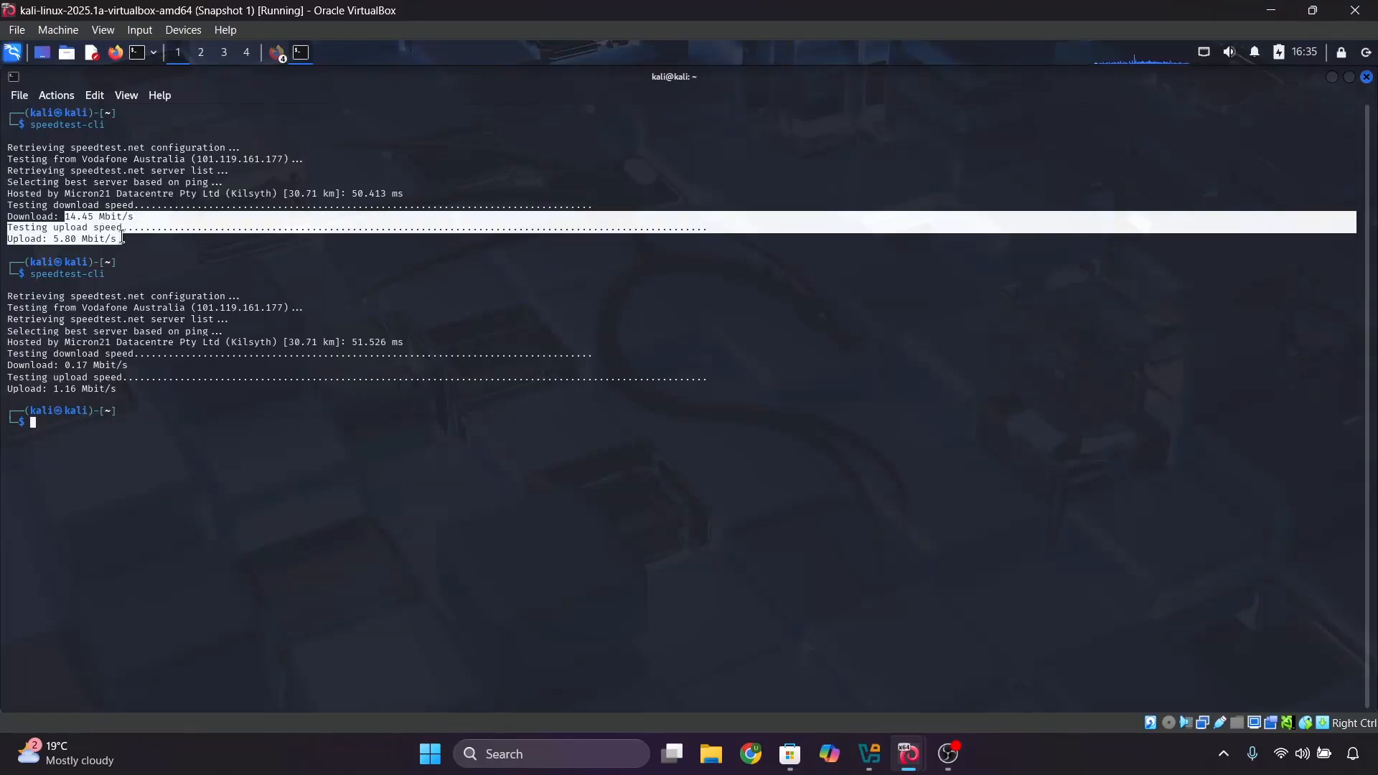
left_click_drag(65, 354, 125, 392)
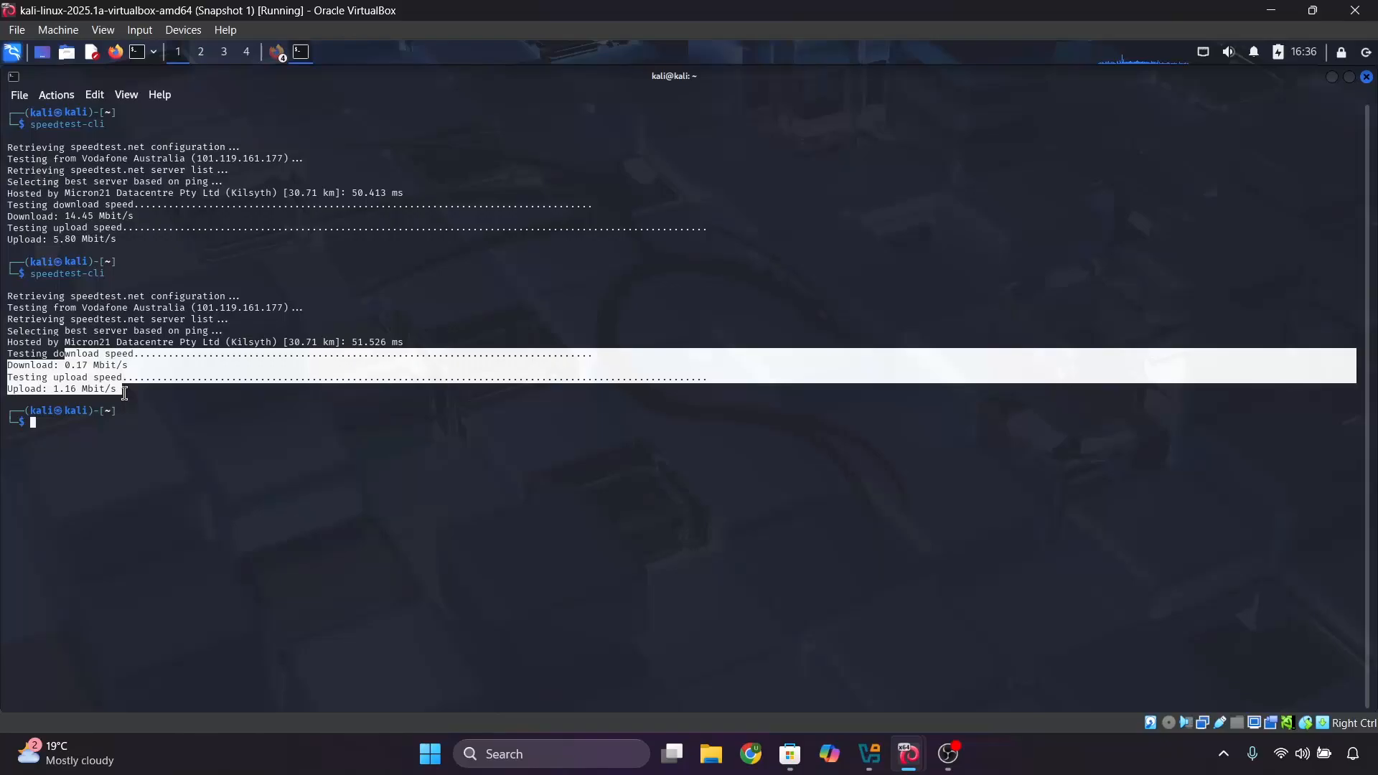
left_click(189, 429)
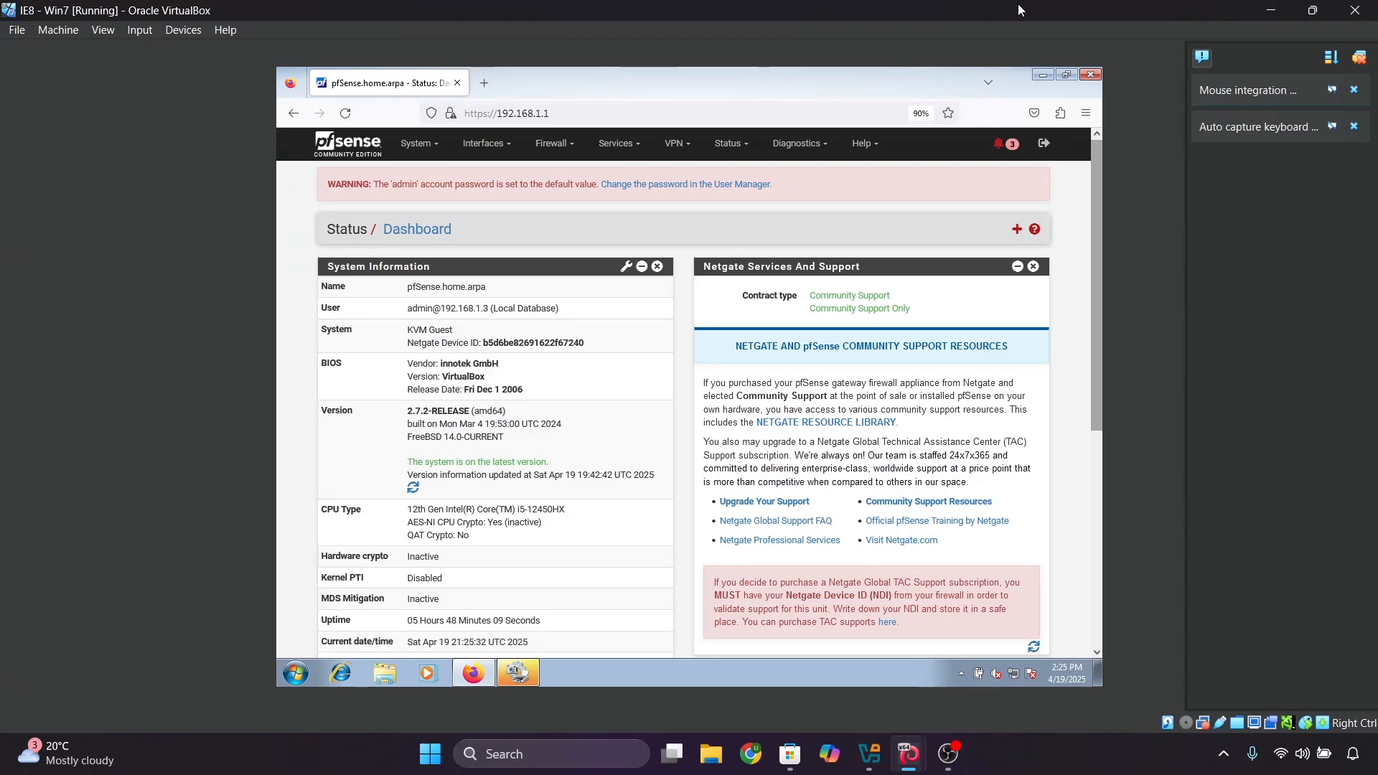
Step: Open the DNS Resolver settings in pfSense and start a new host override
left_click(615, 144)
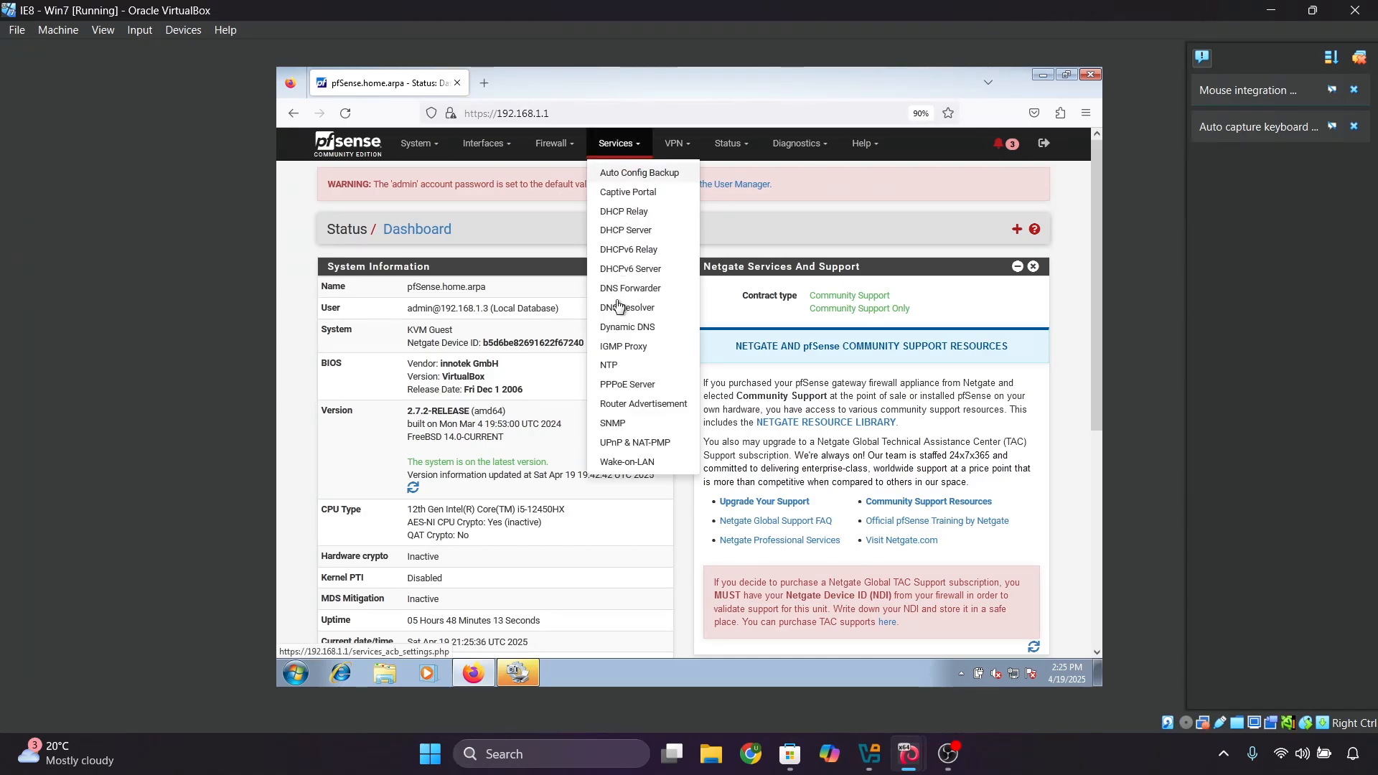
left_click(620, 308)
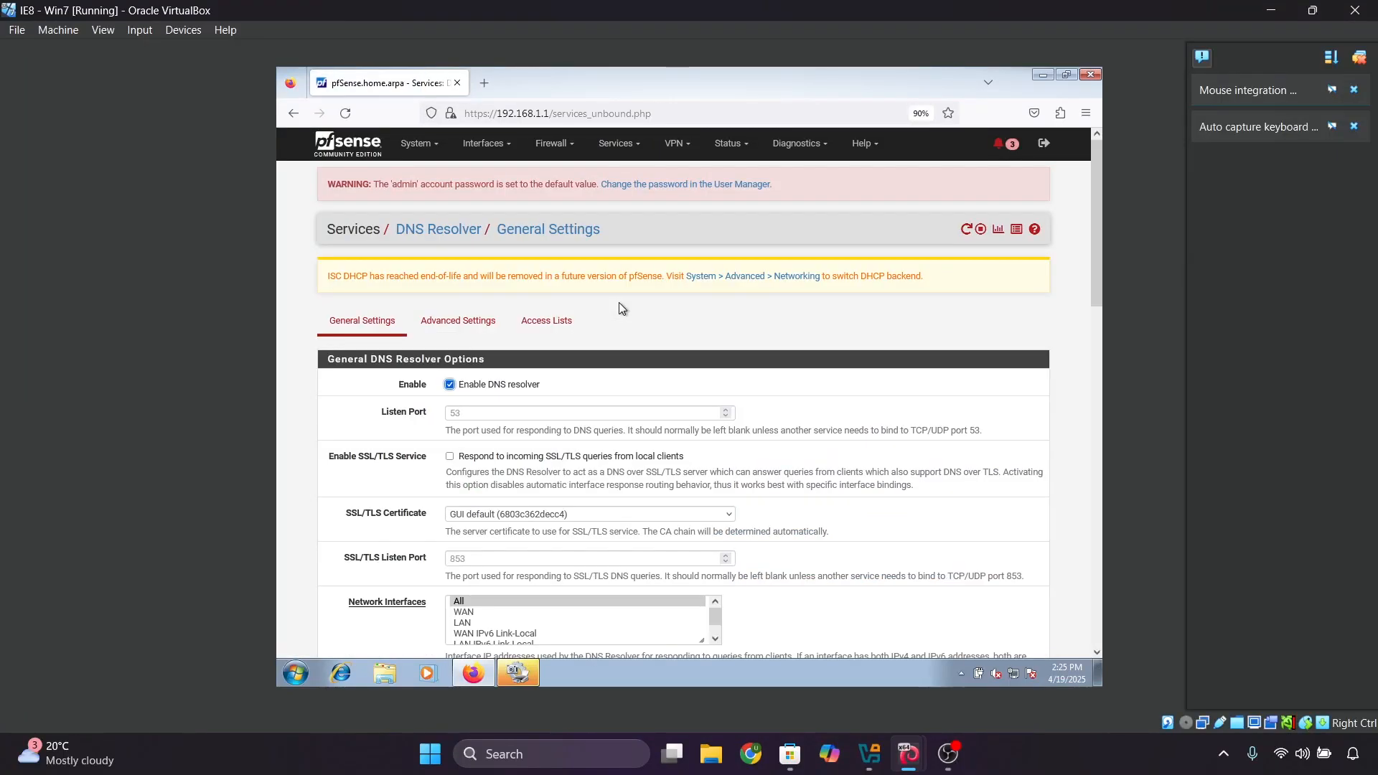
scroll(636, 381, "down", 5)
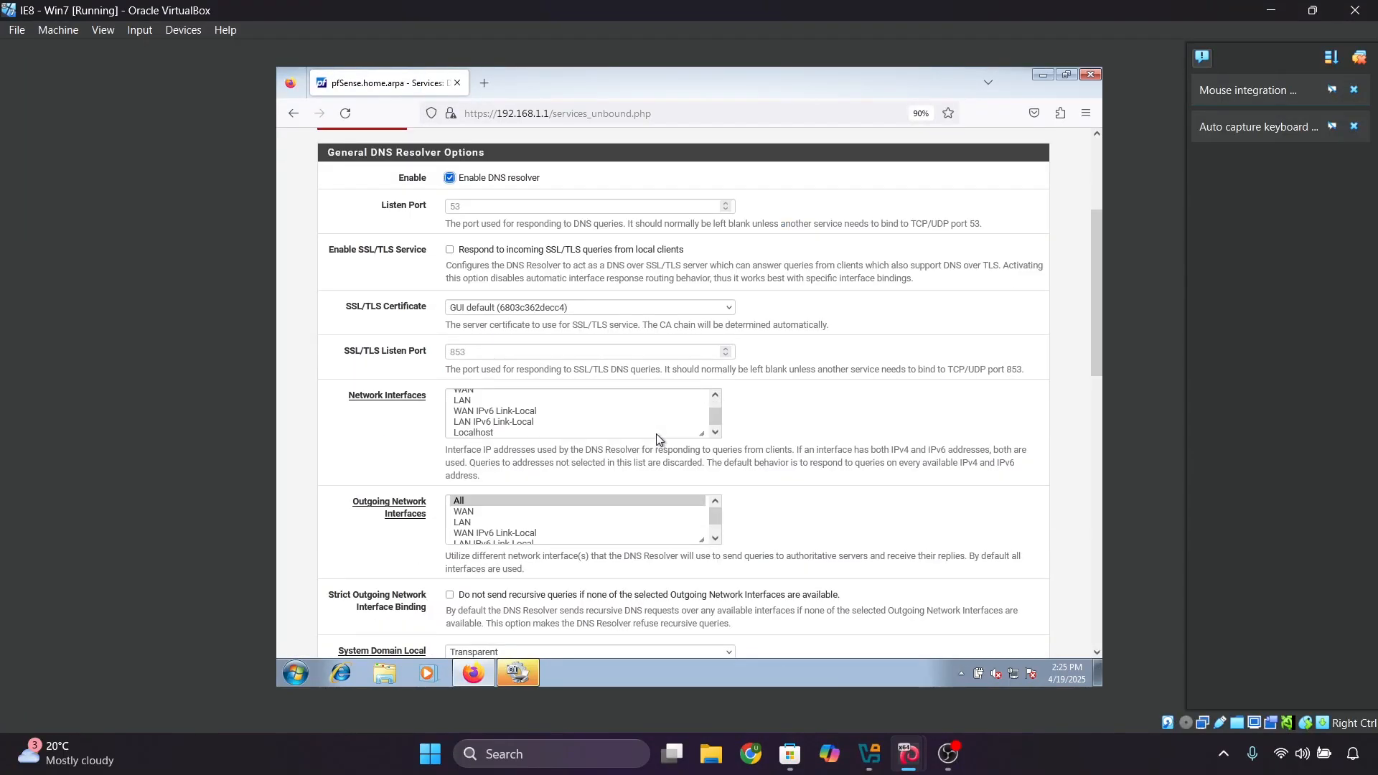
scroll(661, 450, "down", 7)
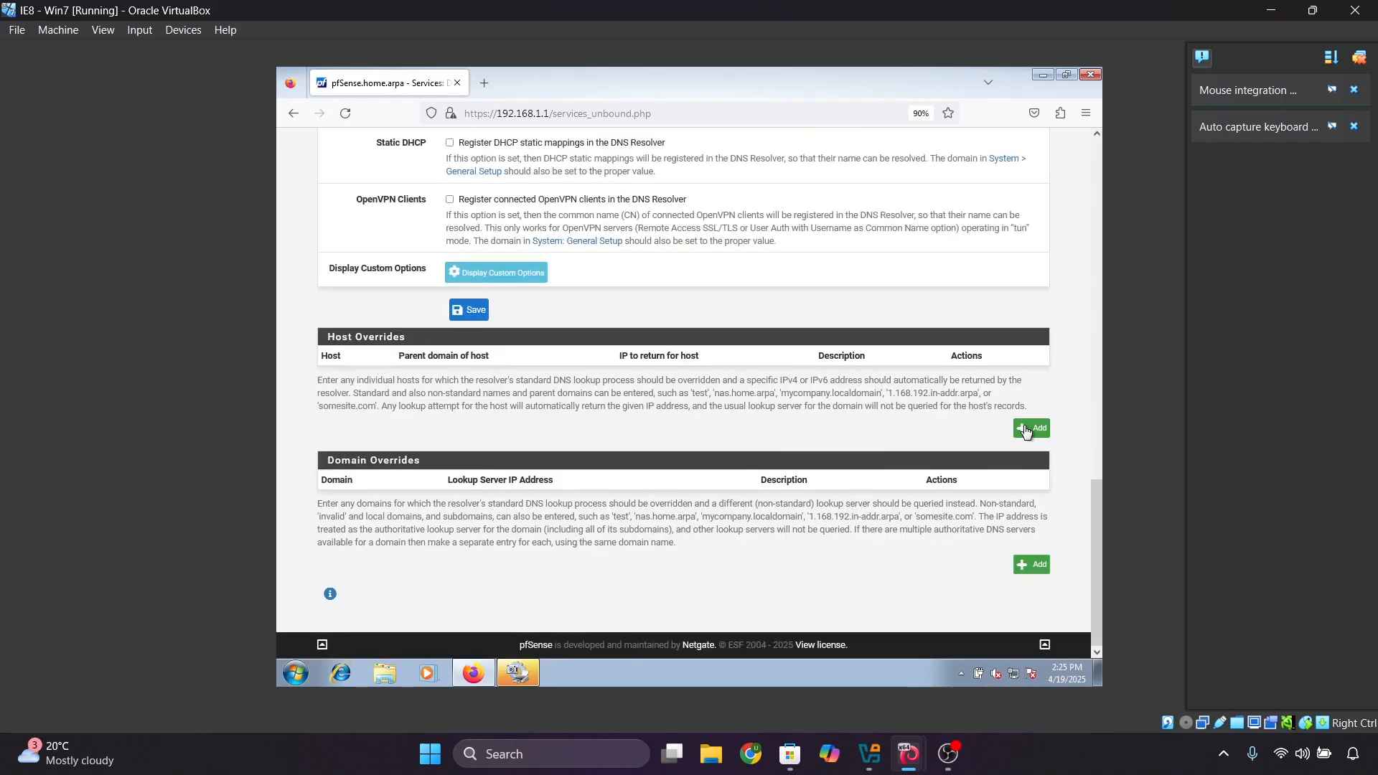
left_click(1026, 431)
Step: Fill in the host override with host www, domain youtube.com and IP address 127.0.0.1, and save it
left_click(497, 293)
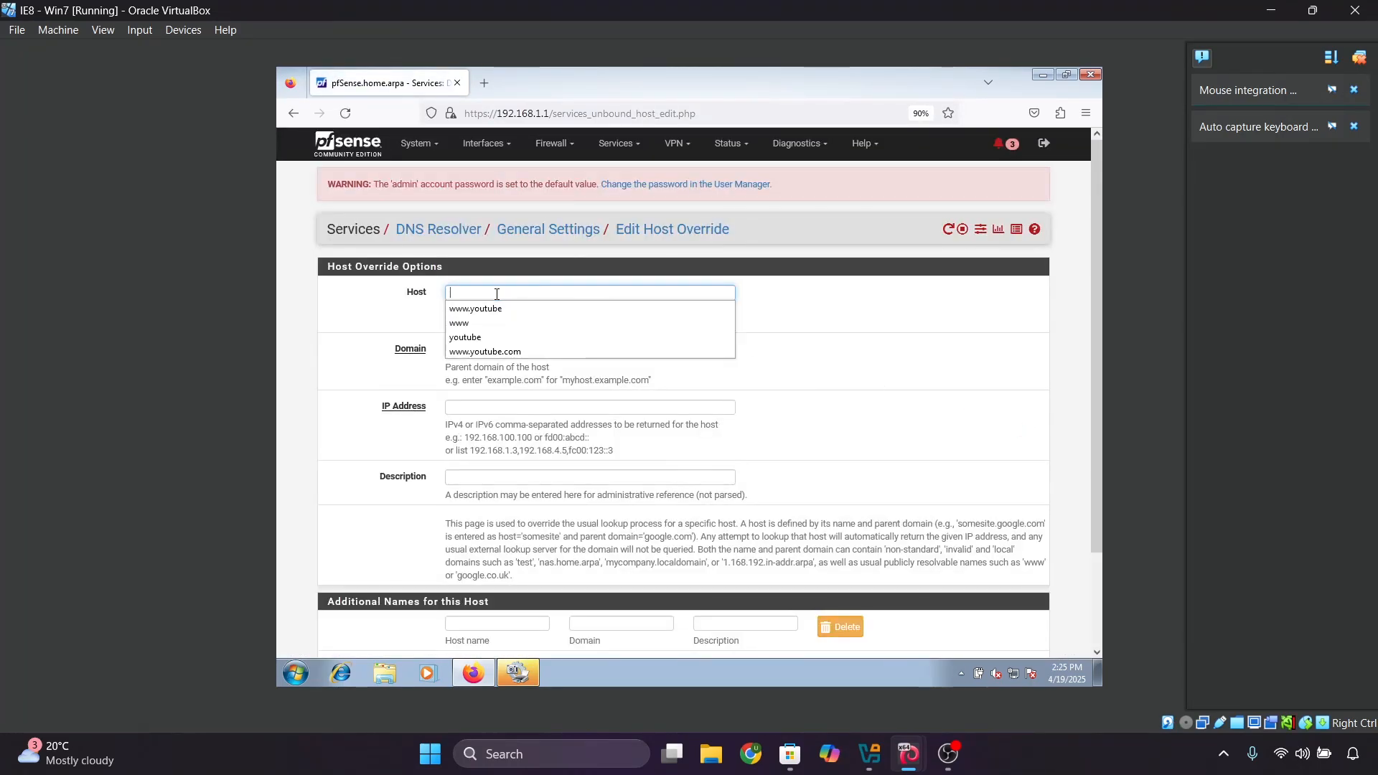
left_click(466, 323)
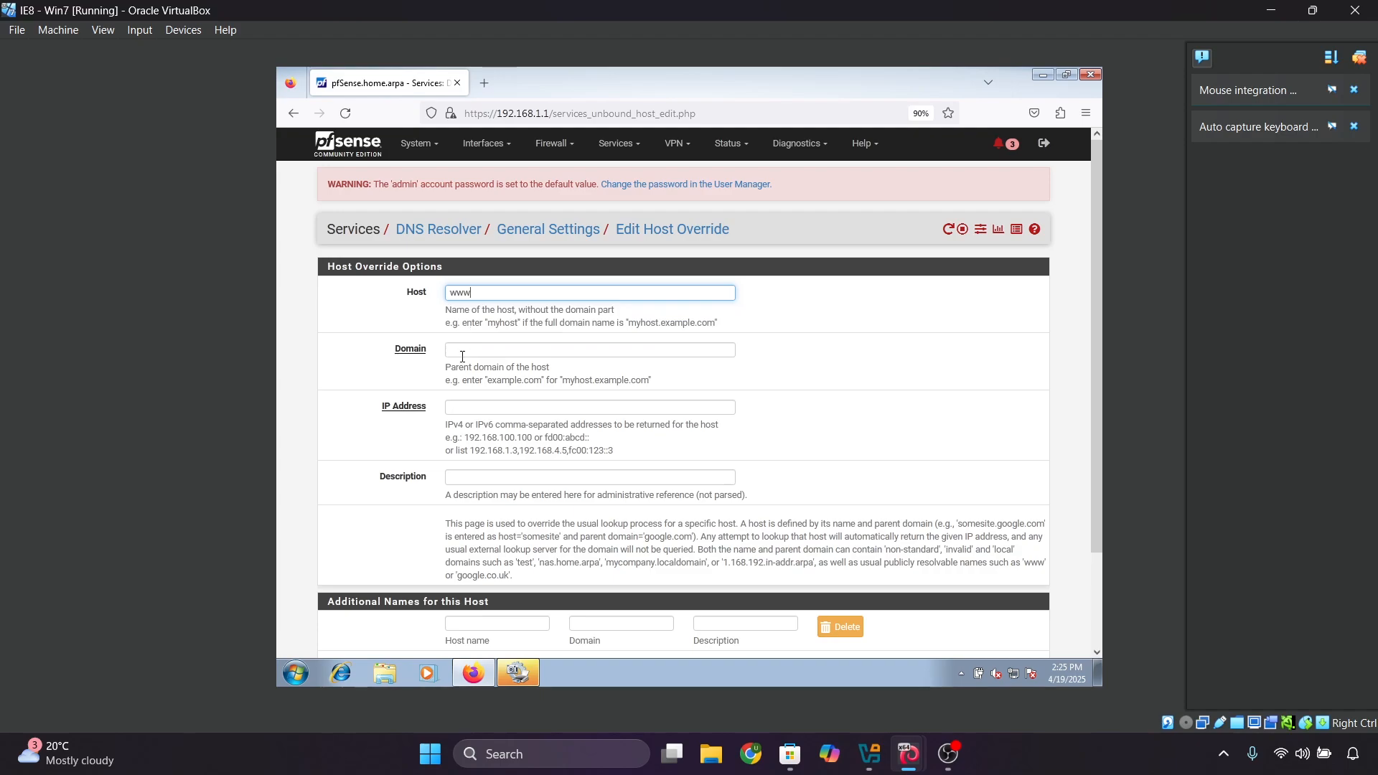
left_click(463, 354)
type("yoo")
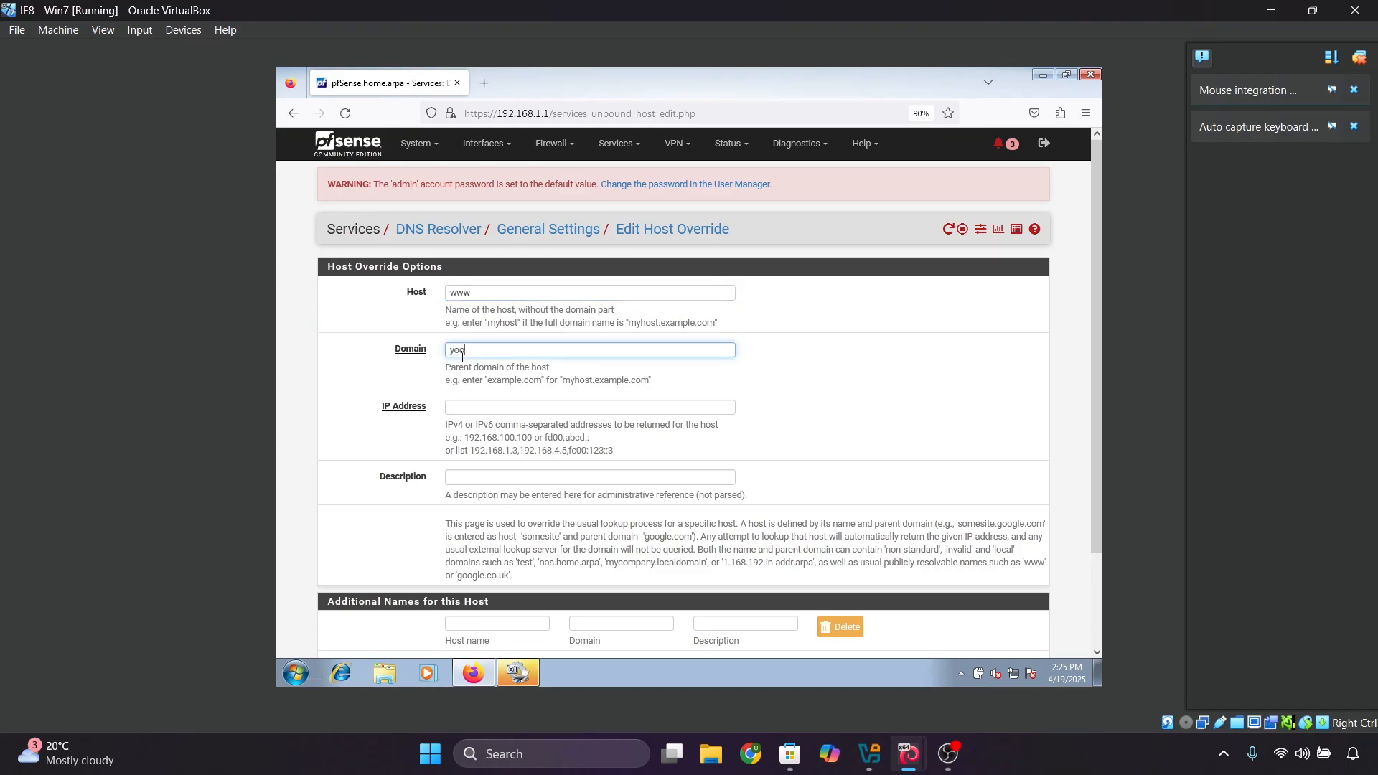
key("BackSpace")
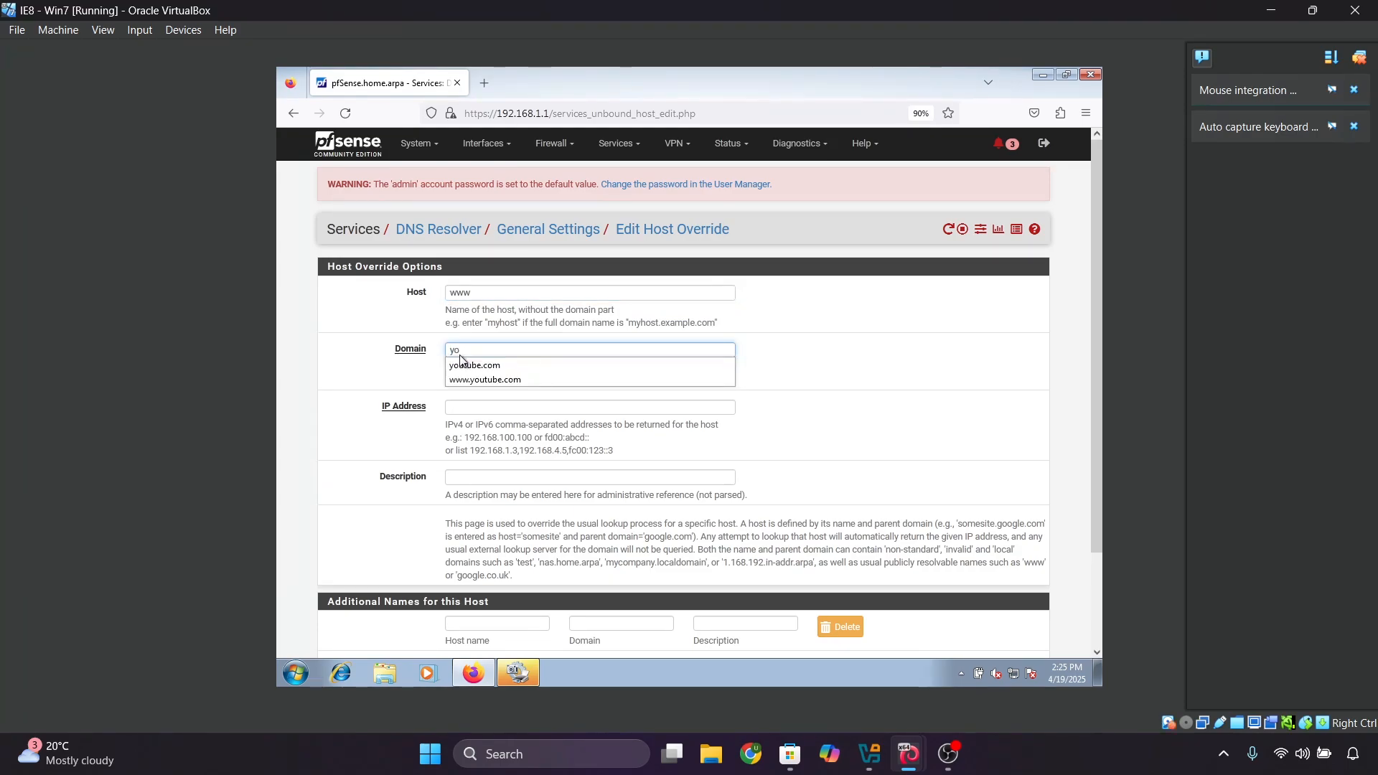
left_click(462, 365)
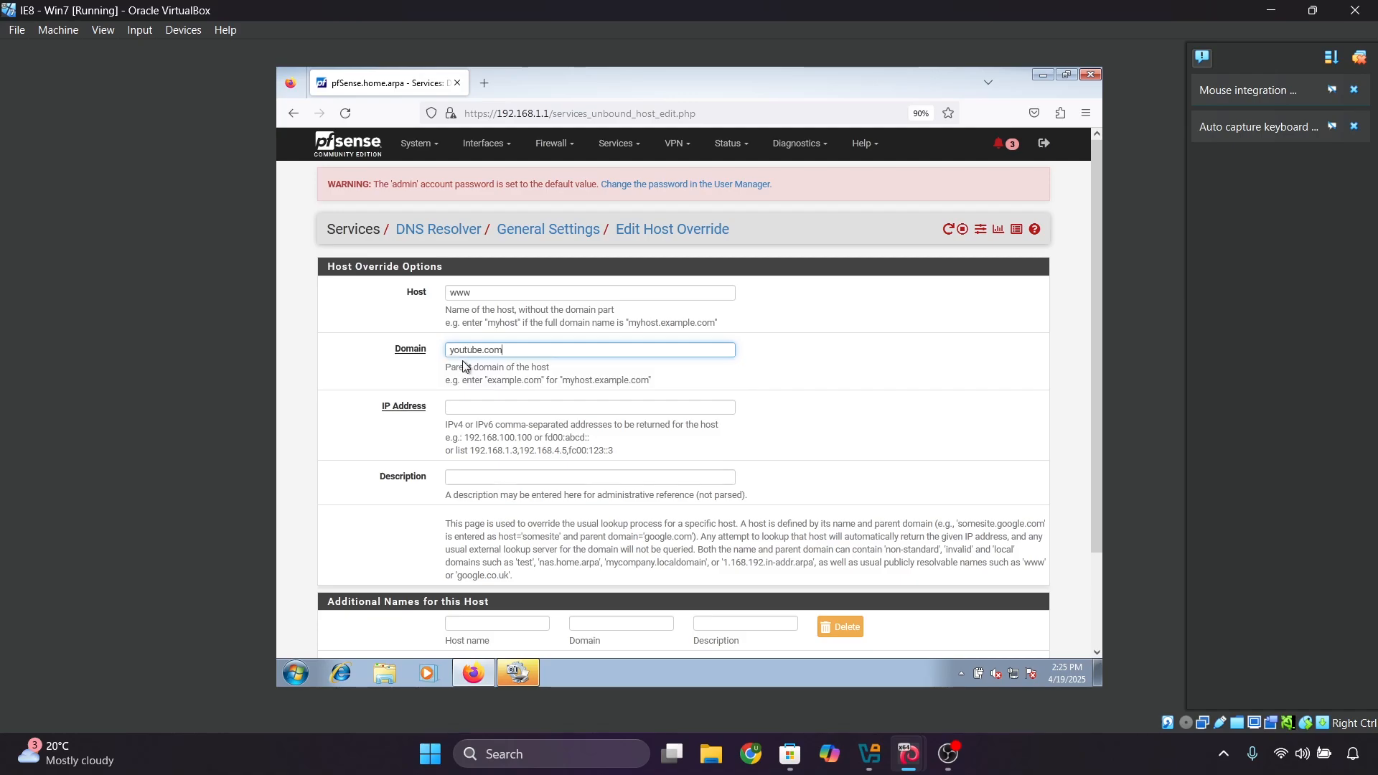
left_click(463, 407)
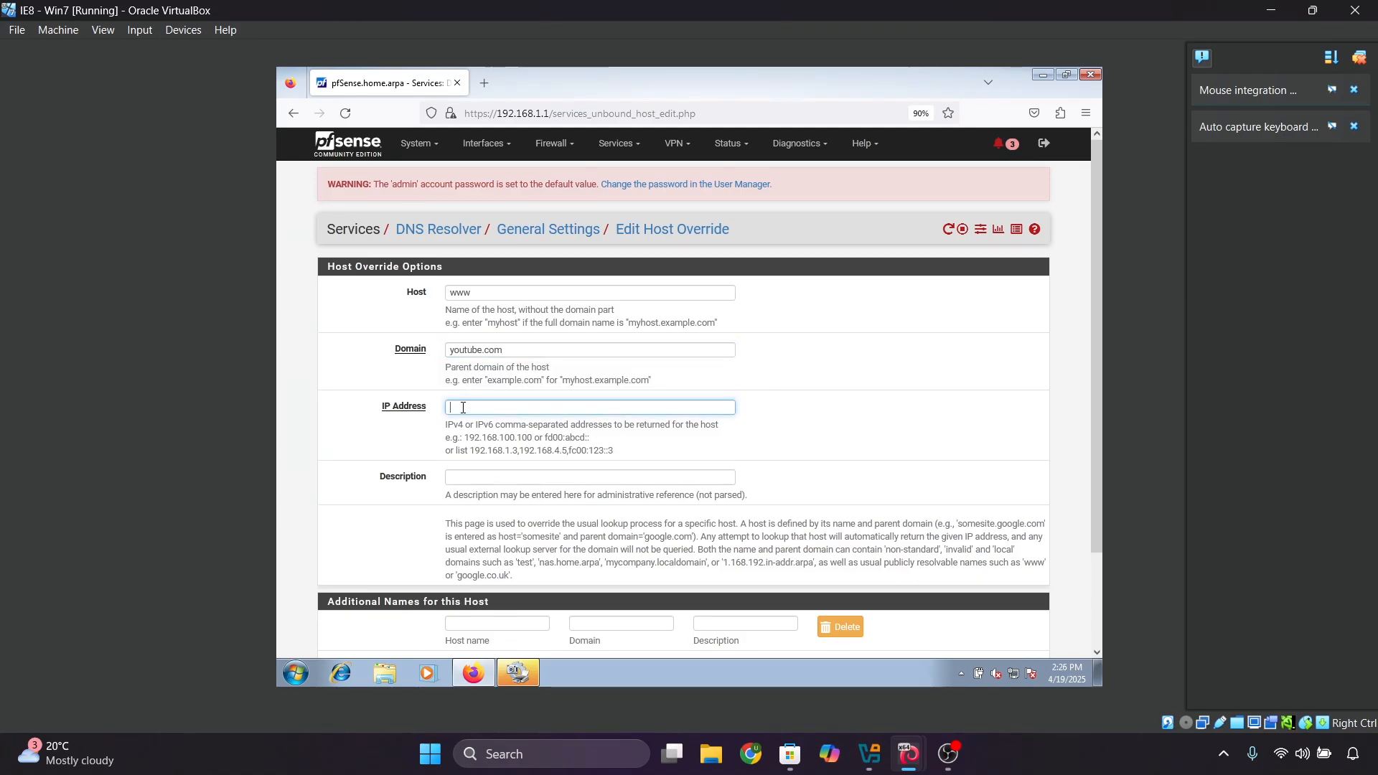
type("12")
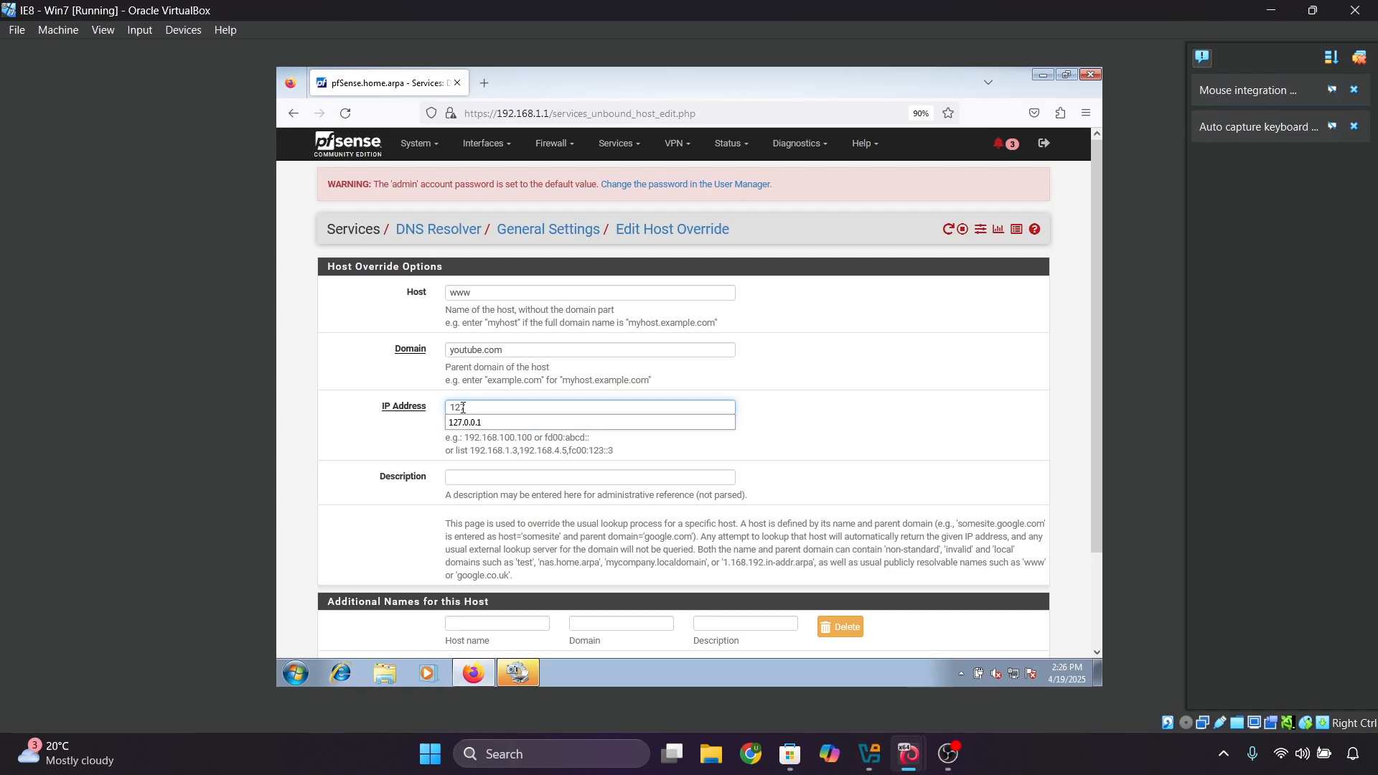
left_click(465, 422)
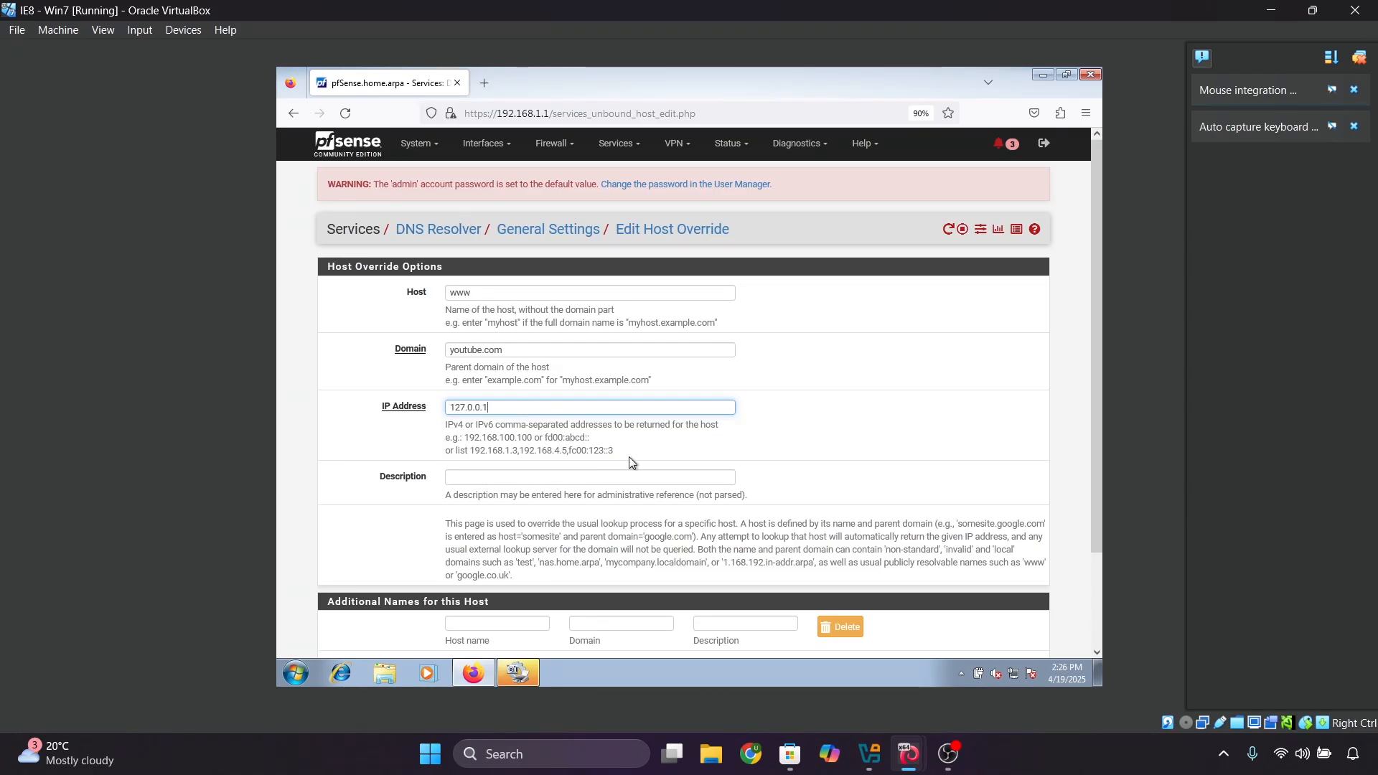
scroll(631, 459, "down", 3)
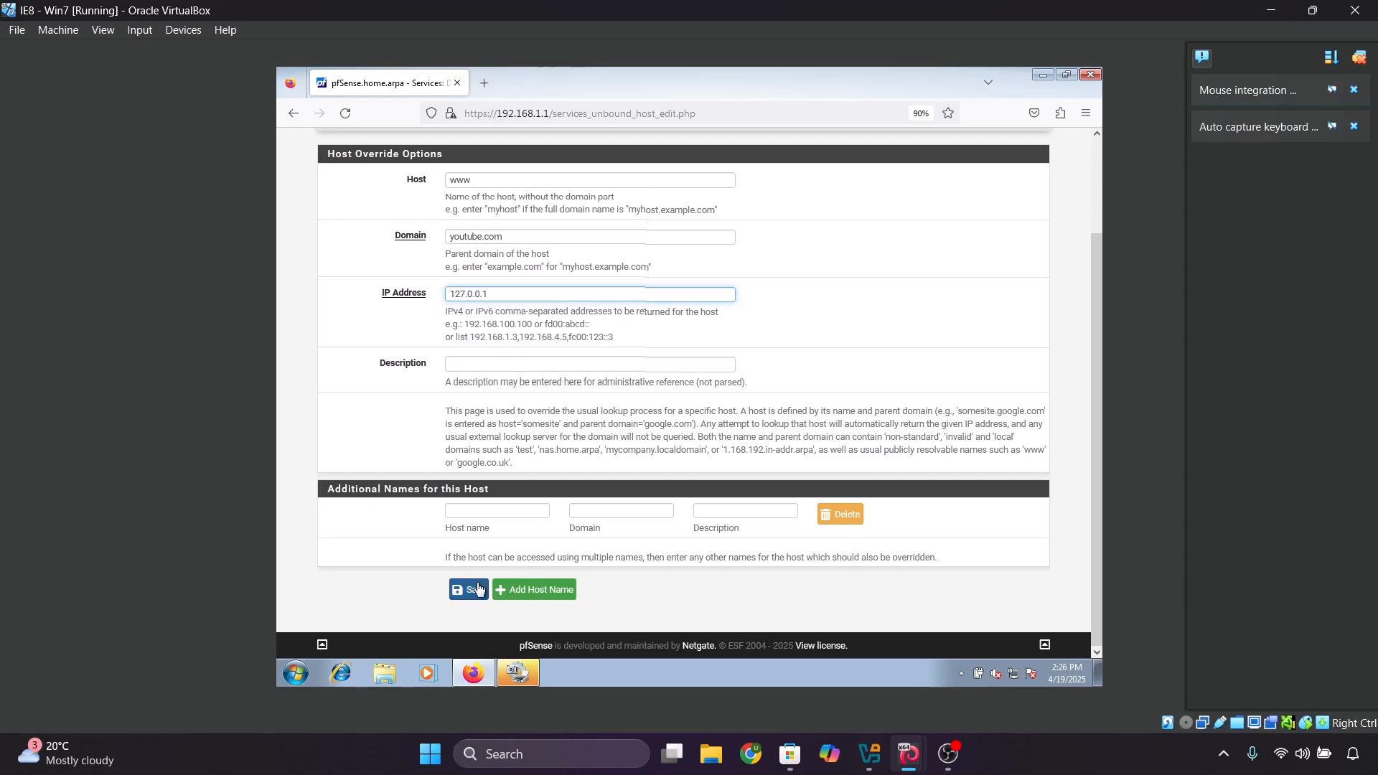
left_click(474, 590)
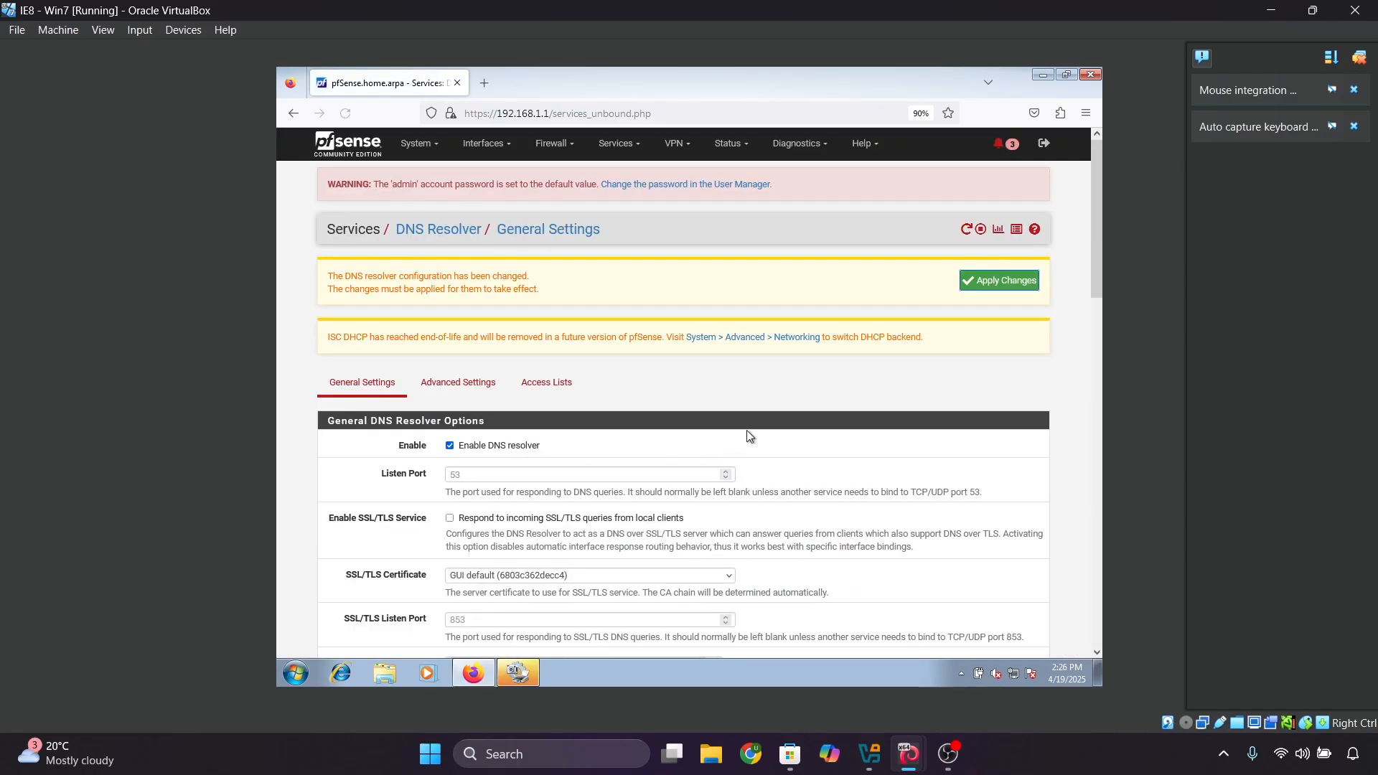
Step: Save the DNS Resolver general settings and apply the changes
scroll(625, 513, "down", 9)
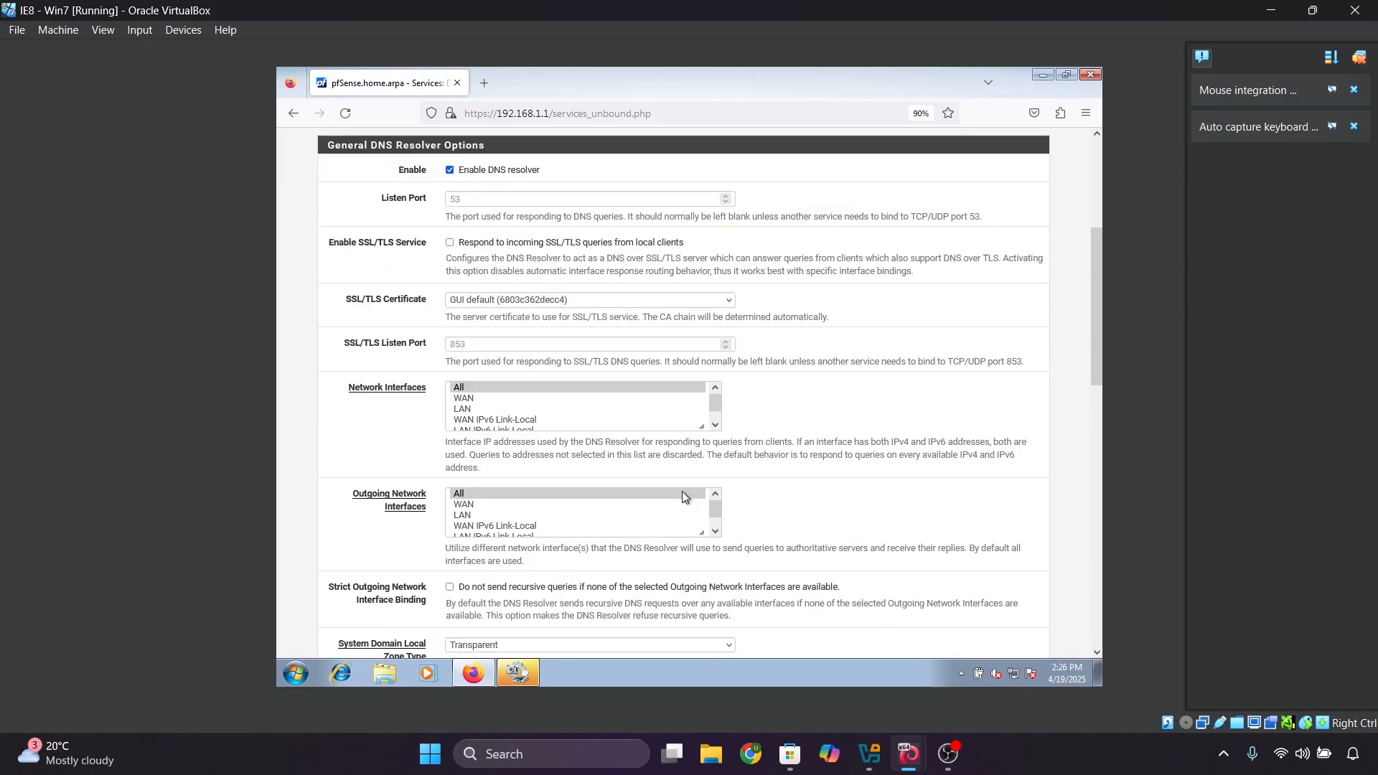
scroll(668, 535, "down", 12)
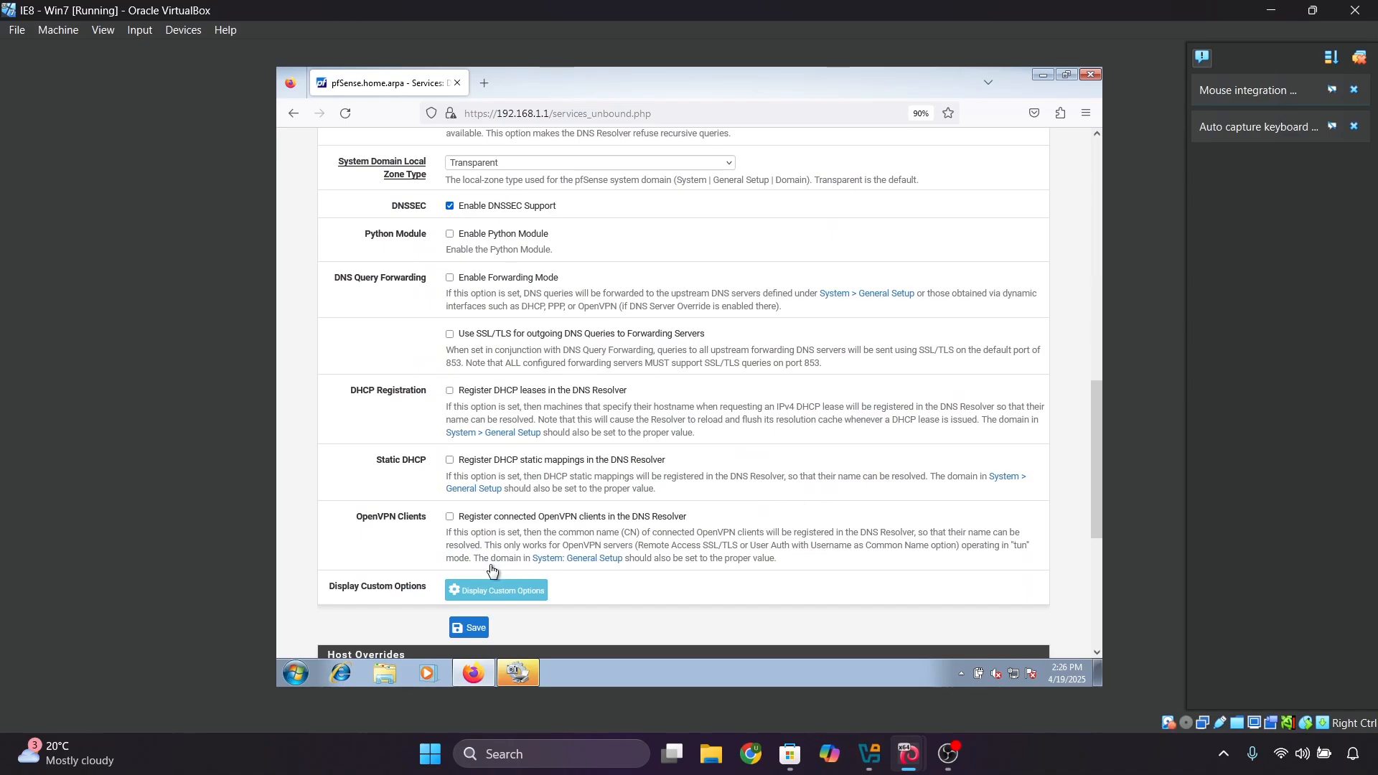
left_click(467, 491)
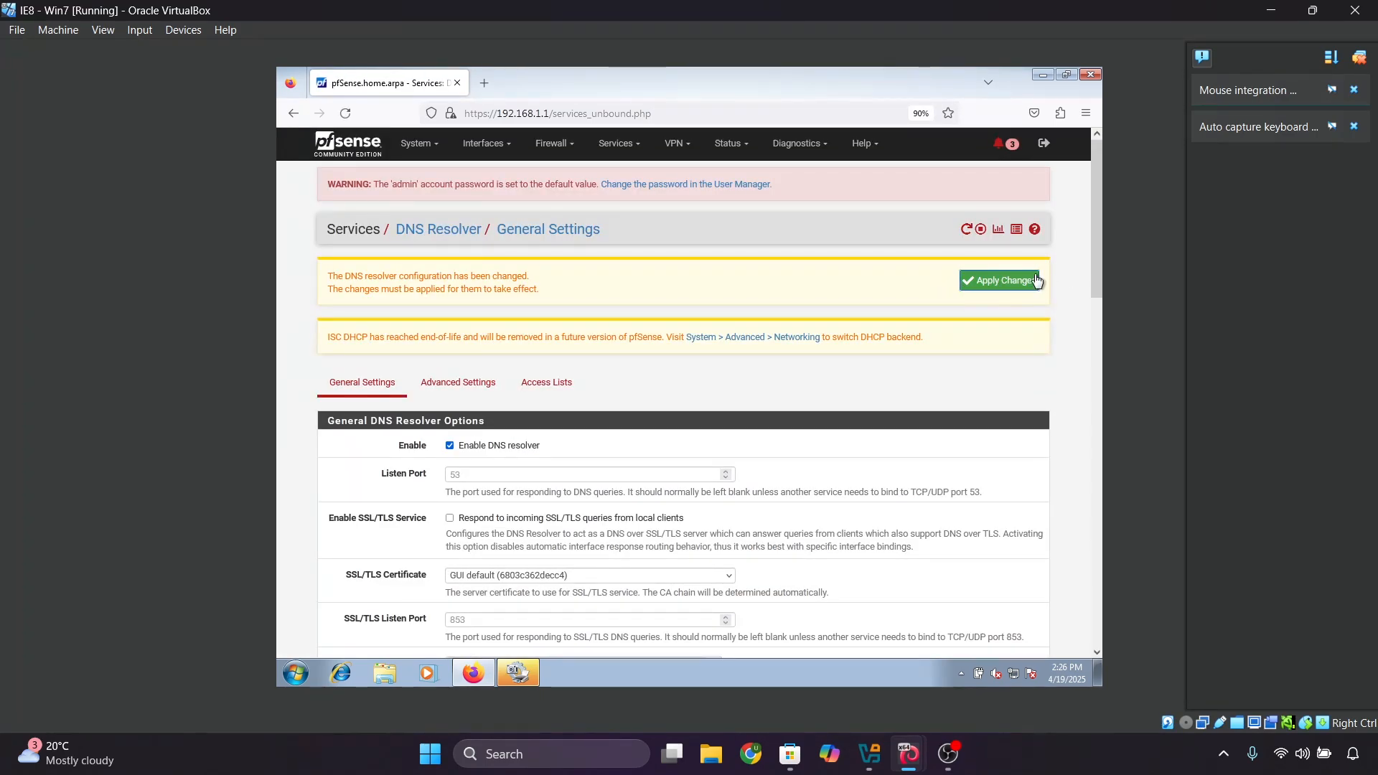
left_click(1011, 282)
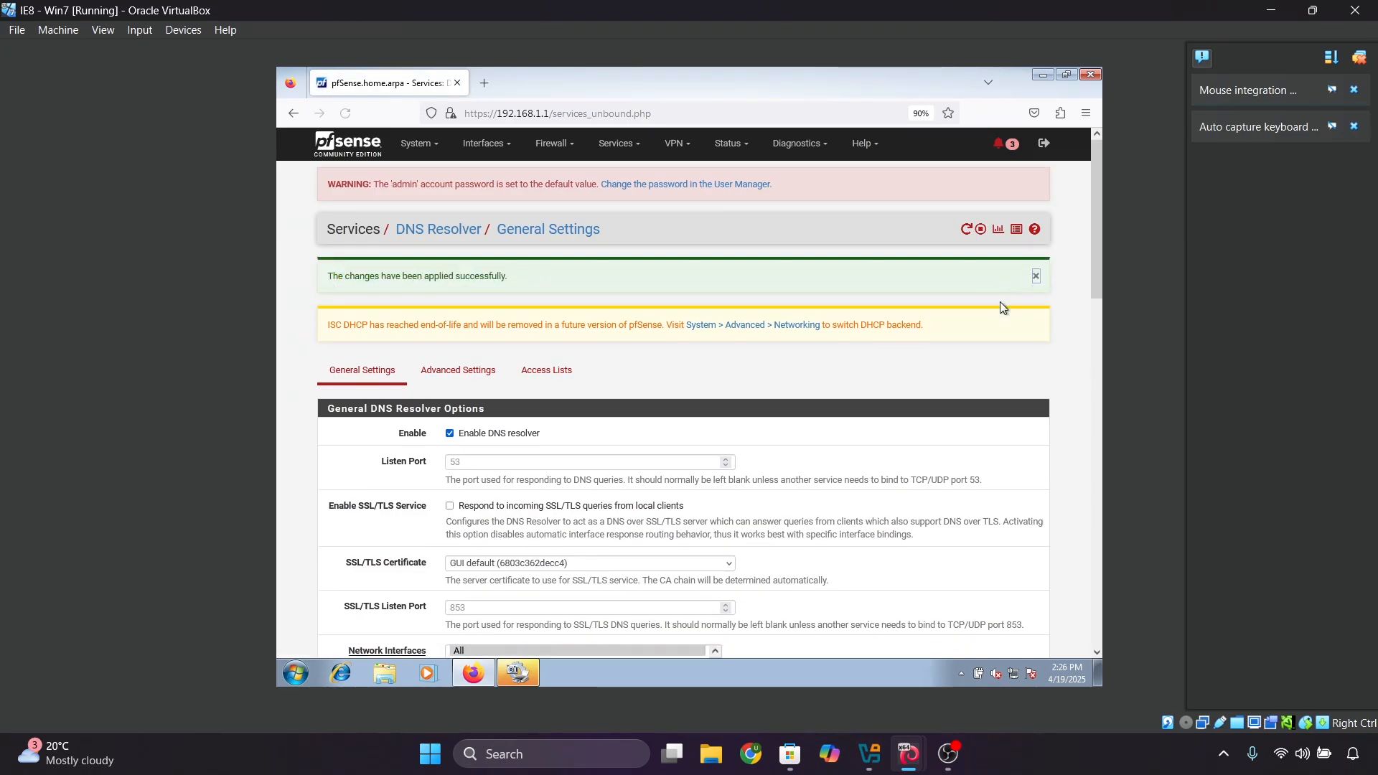
Step: Switch to the Kali virtual machine and unlock its session with the account password
mouse_move(909, 753)
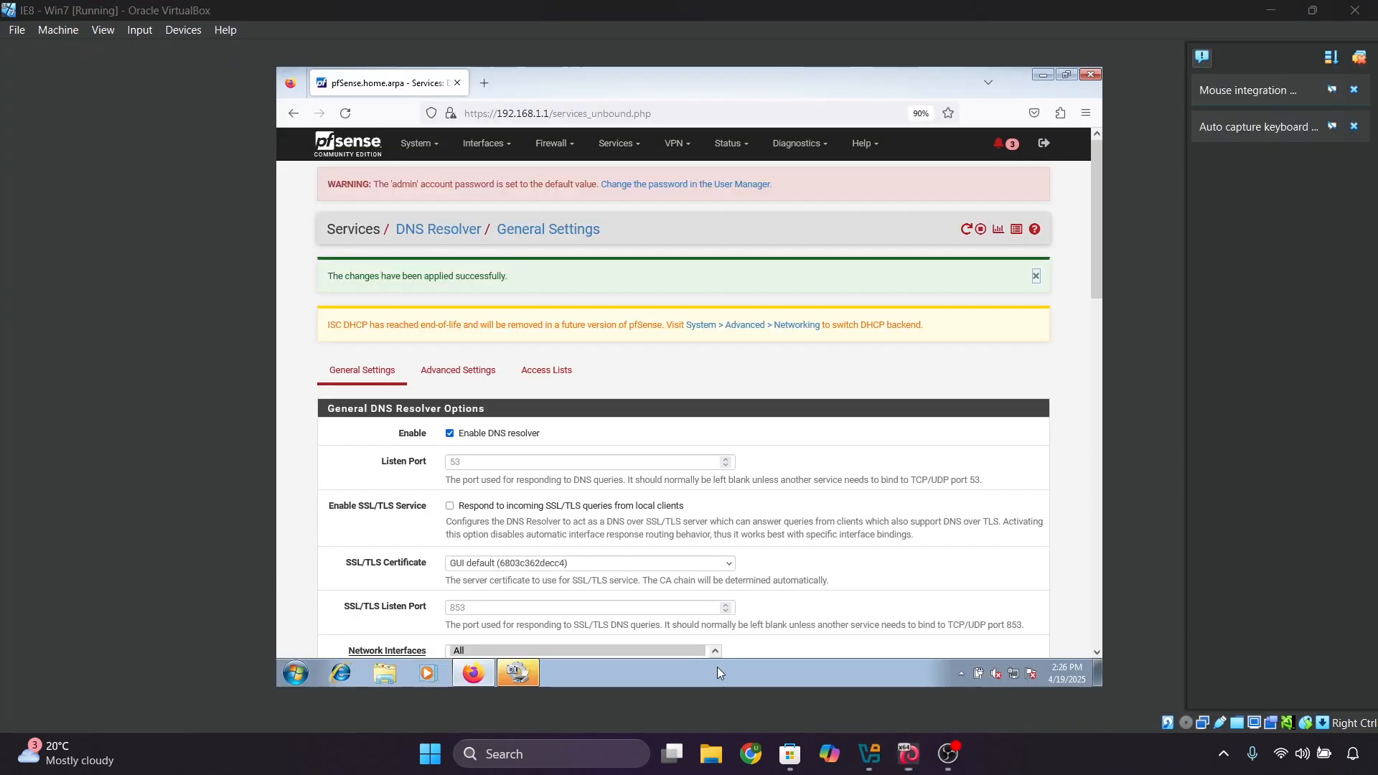
left_click(714, 636)
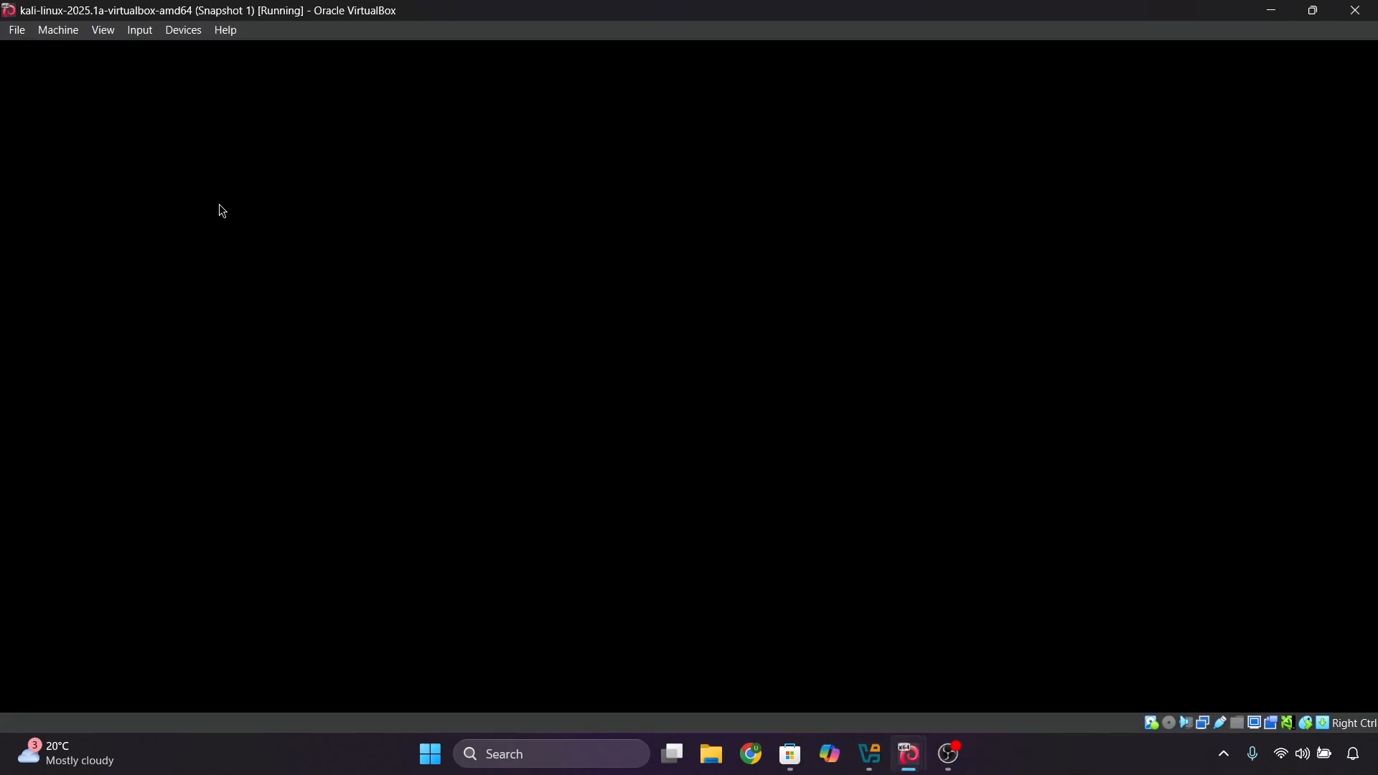
type("kali")
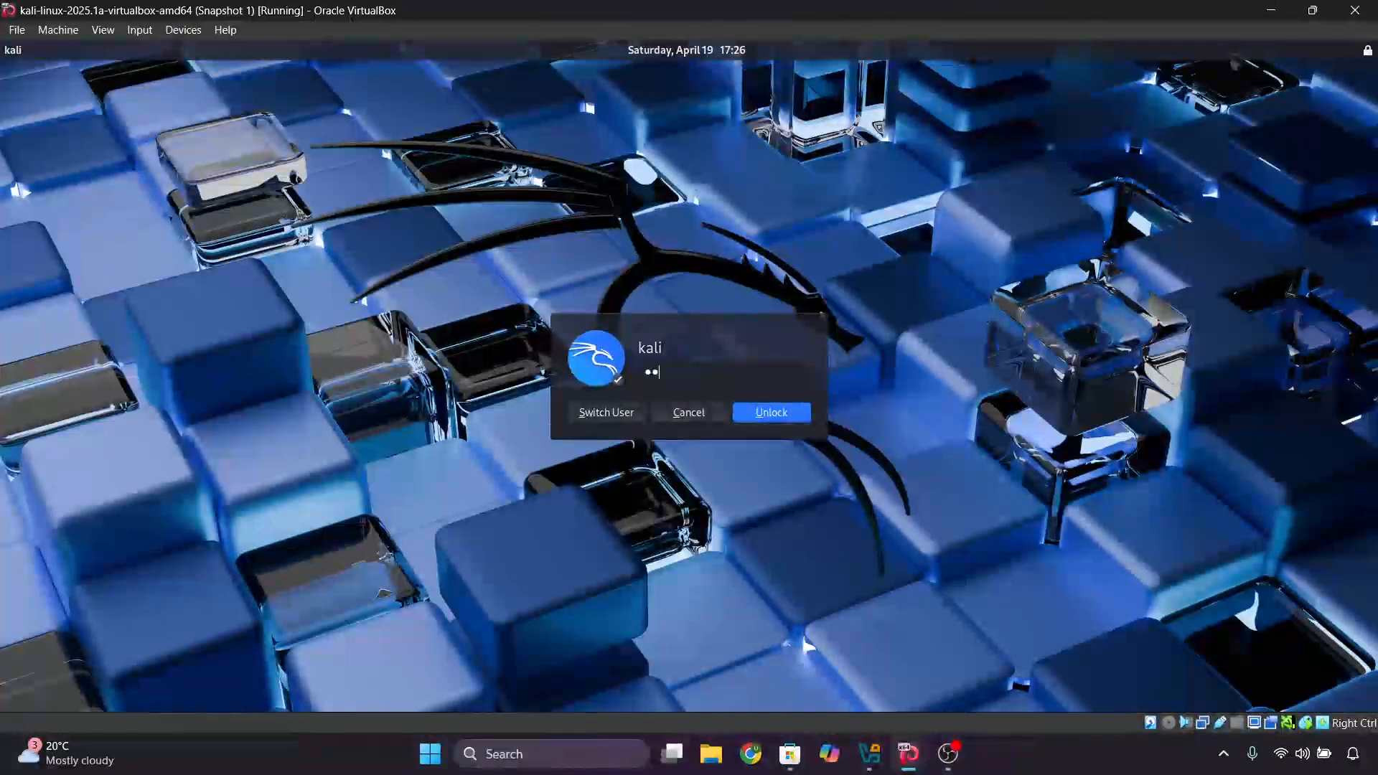
key("Return")
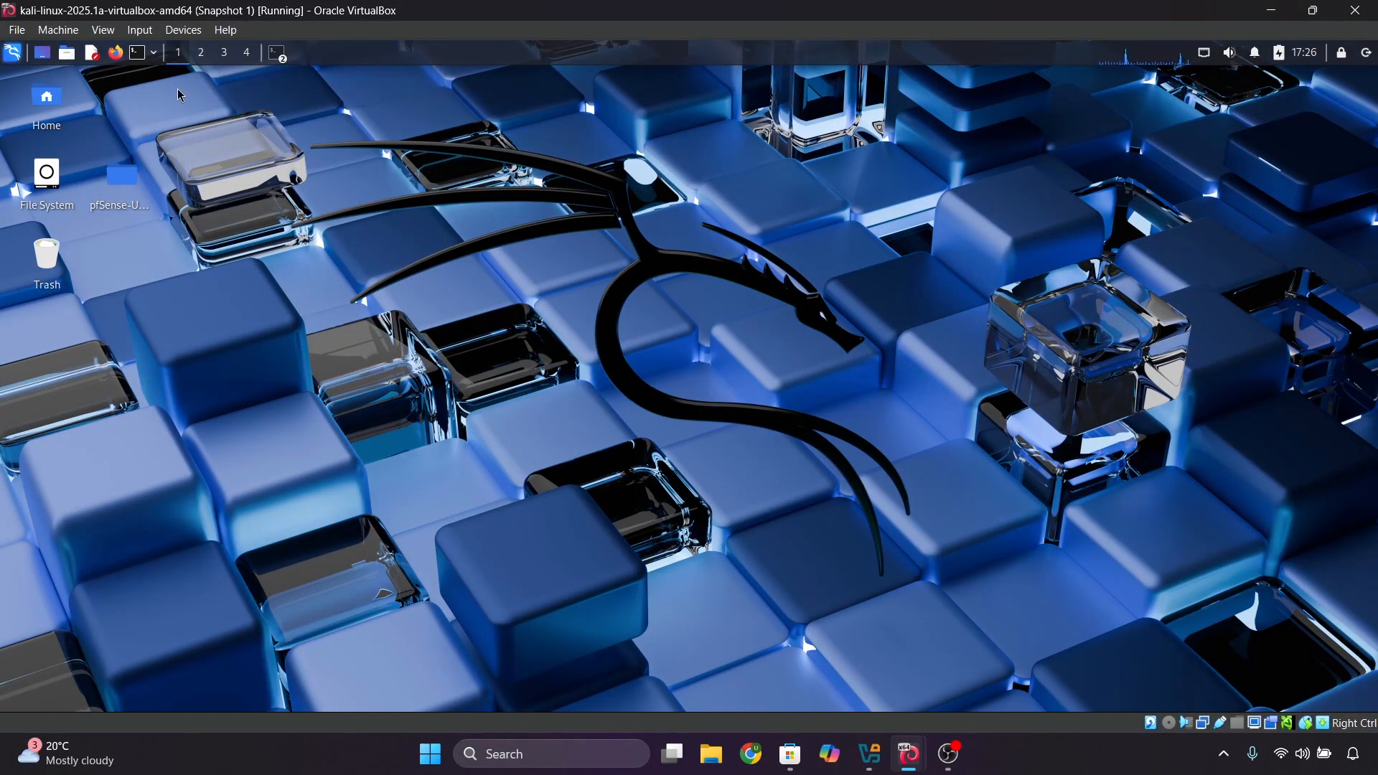
Step: Open a terminal and run echo "nameserver 192.168.1.1" | sudo tee /etc/resolv.conf to set Kali's DNS server
left_click(141, 53)
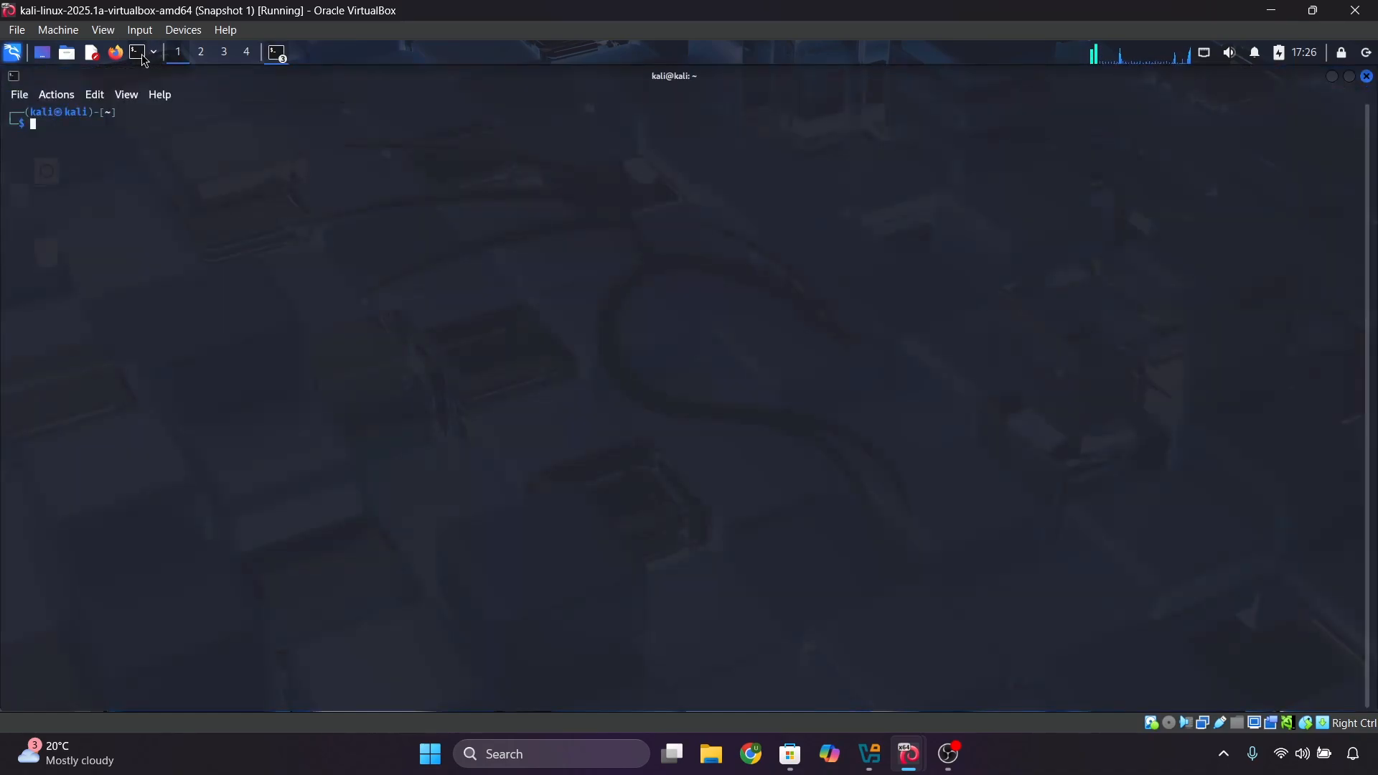
type("echo \"nameserver 192.168.1.1\" | sudo tee /etc/resolv.conf")
key("Return")
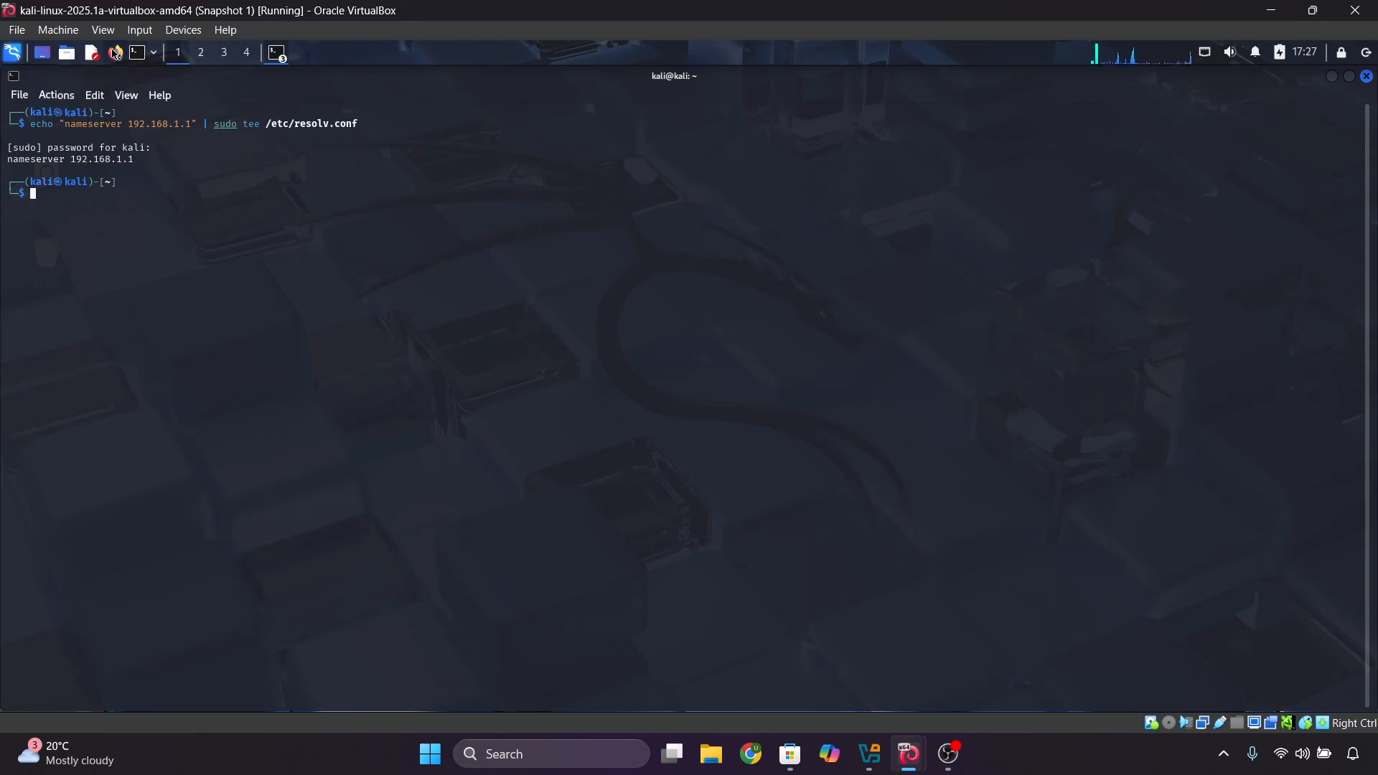
left_click(116, 53)
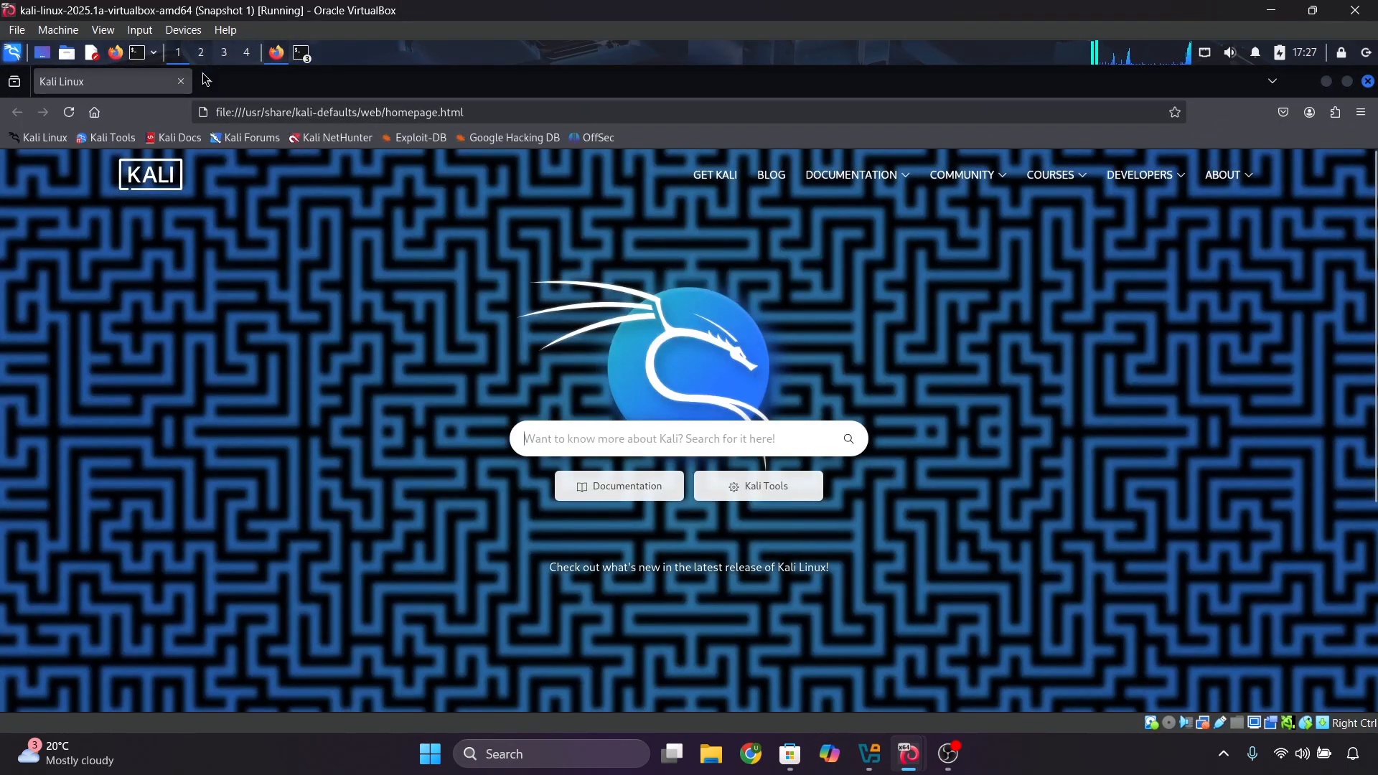
left_click(204, 82)
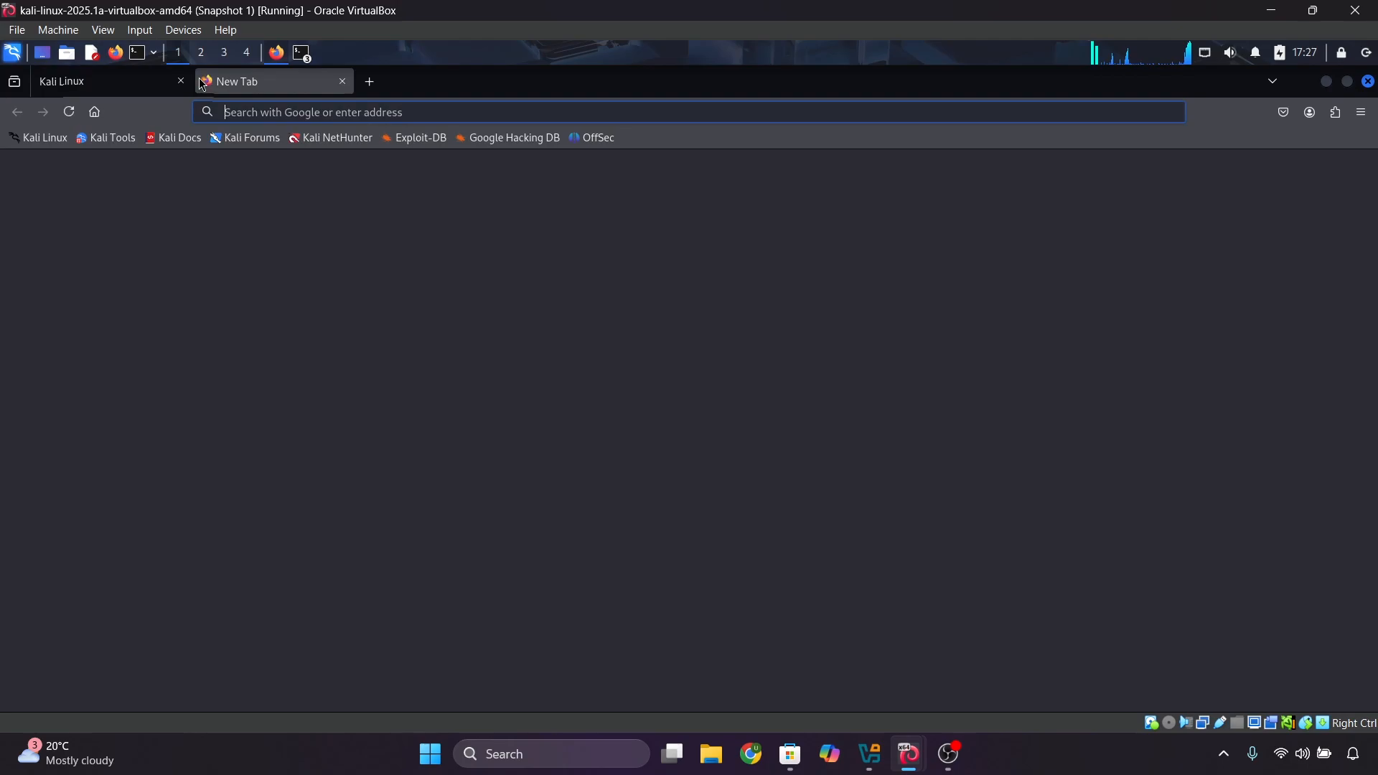
left_click(391, 515)
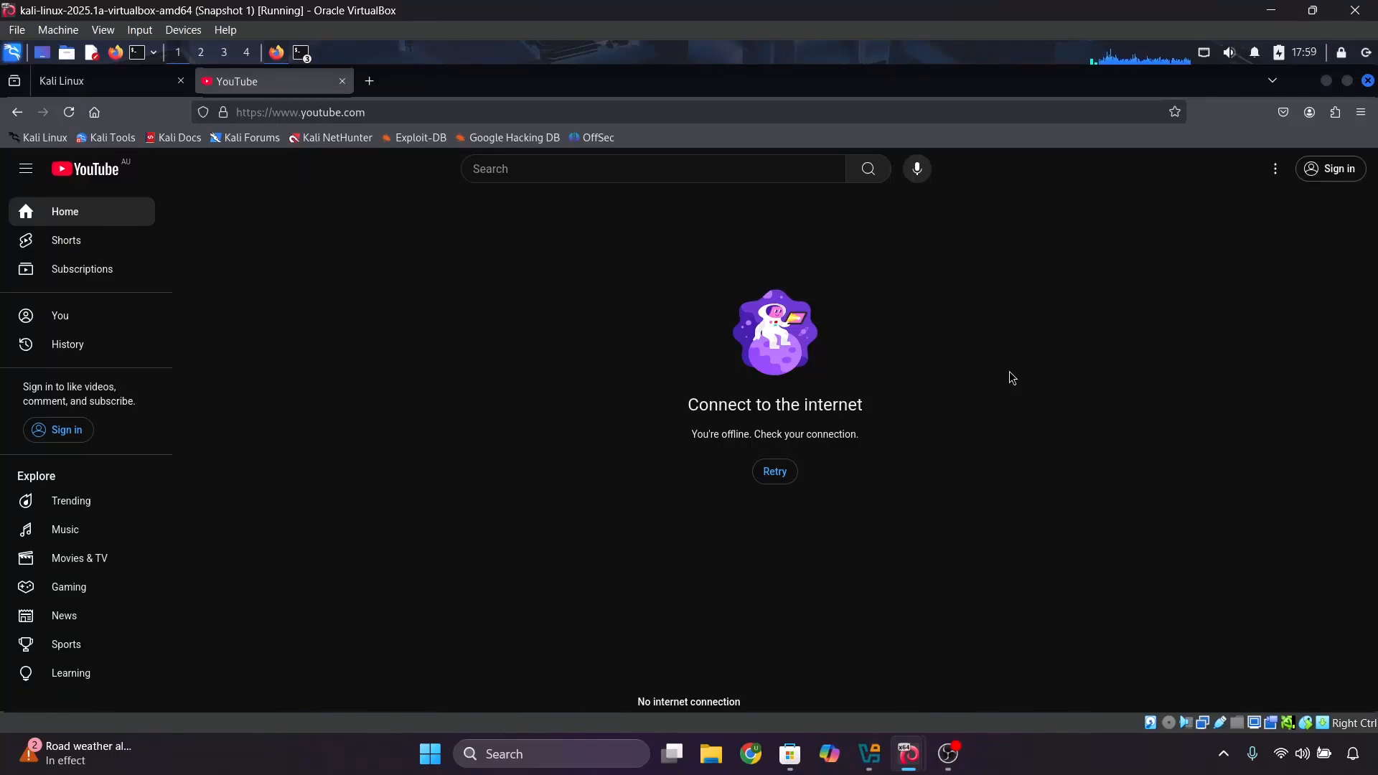
Step: Switch to the Oracle VirtualBox Manager window
left_click(872, 751)
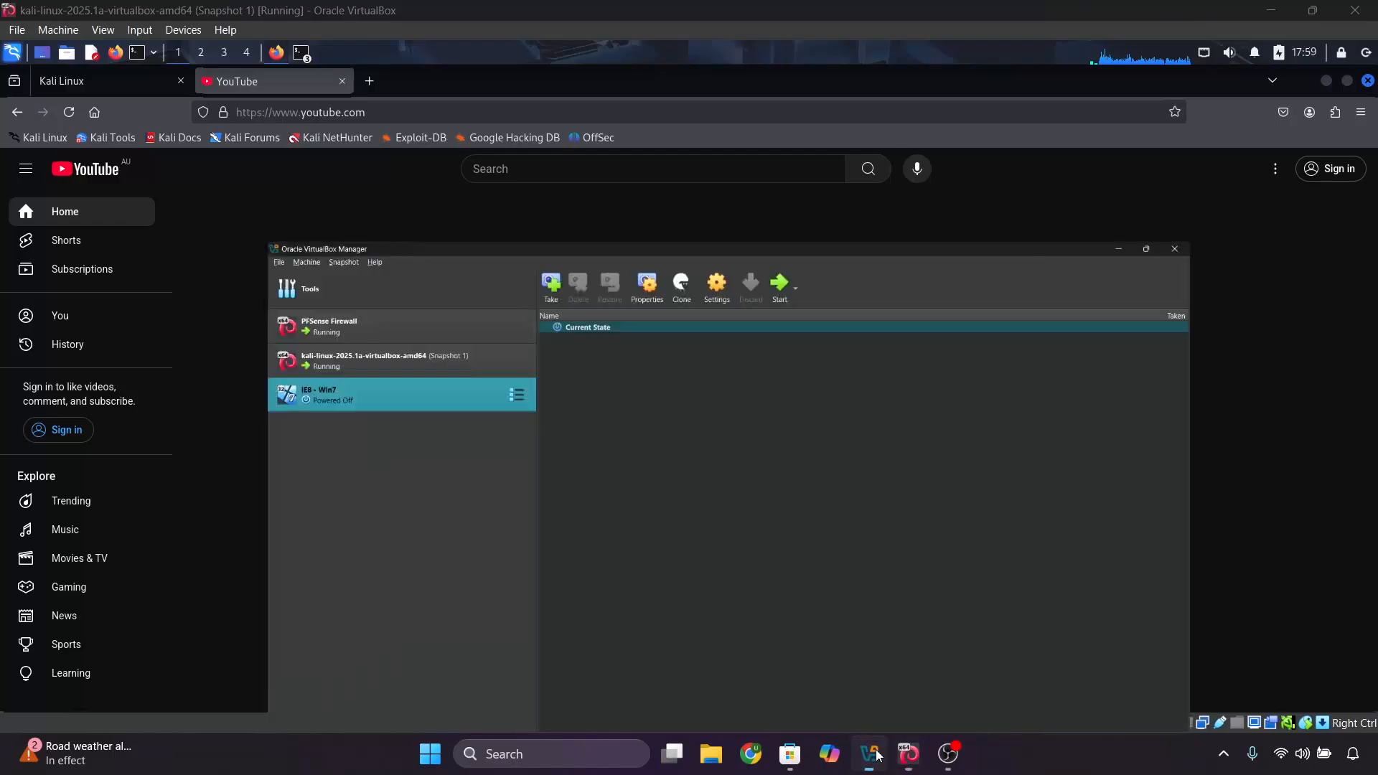